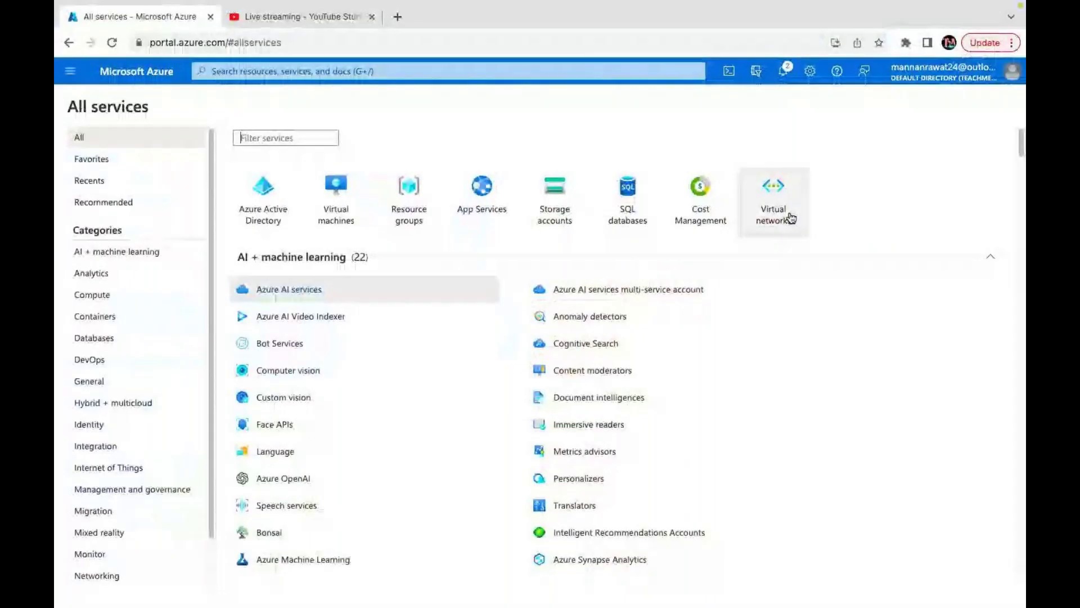
Open the classwp-ad8c45830d-vnet virtual network and inspect its existing subnet's details
{"action": "left_click", "coordinate": [789, 218]}
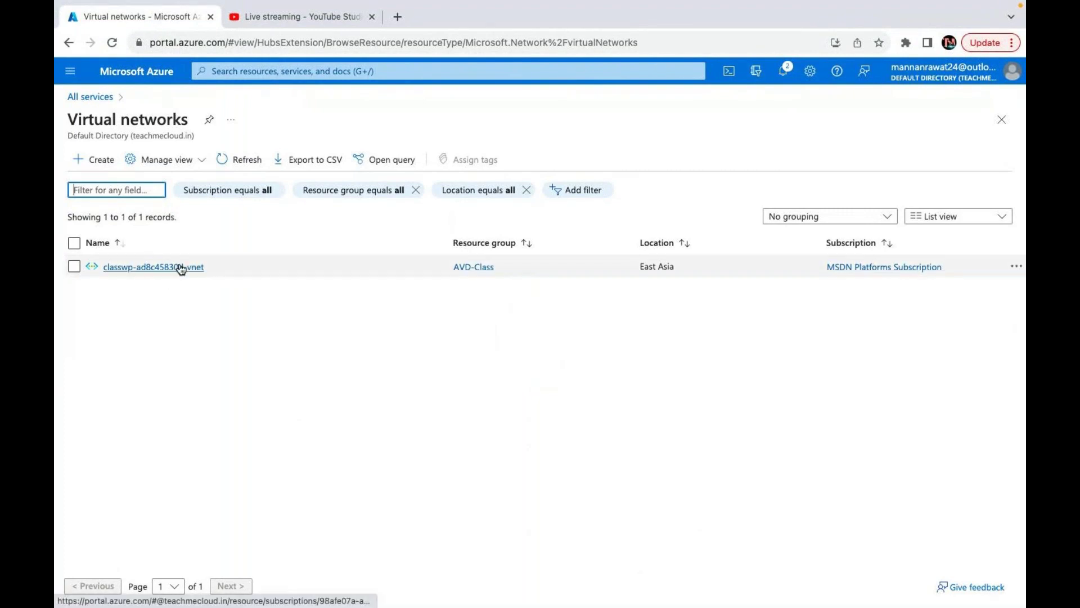
{"action": "left_click", "coordinate": [181, 268]}
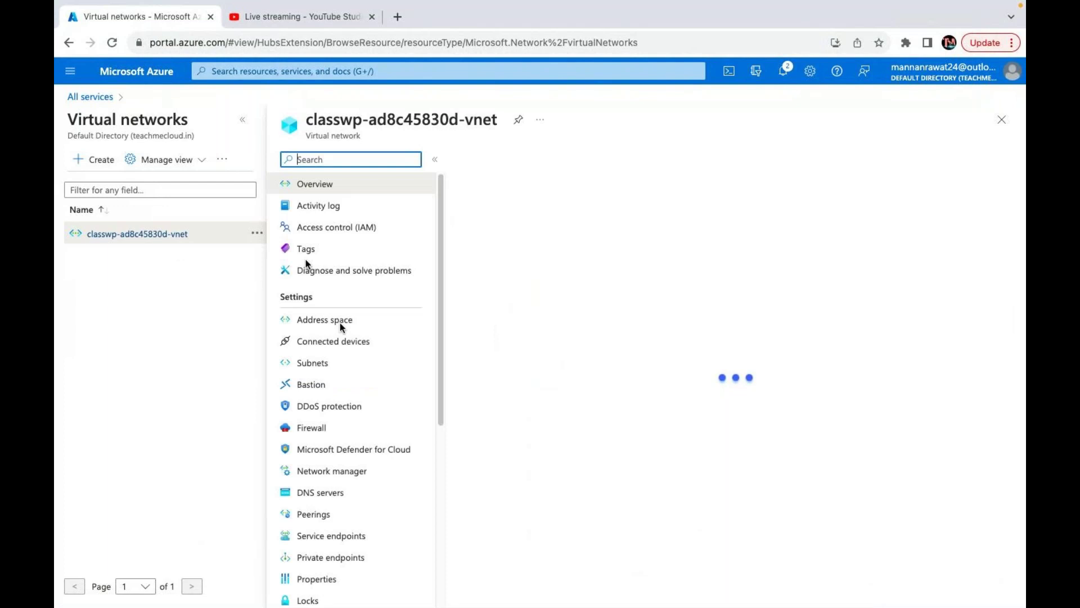
{"action": "left_click", "coordinate": [325, 363]}
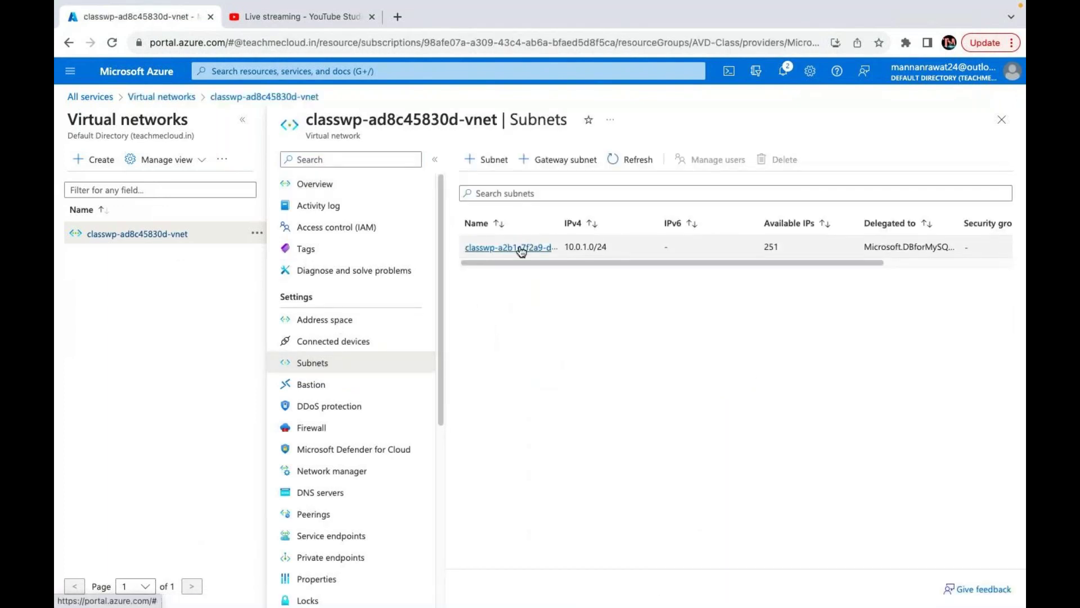
{"action": "left_click", "coordinate": [521, 250]}
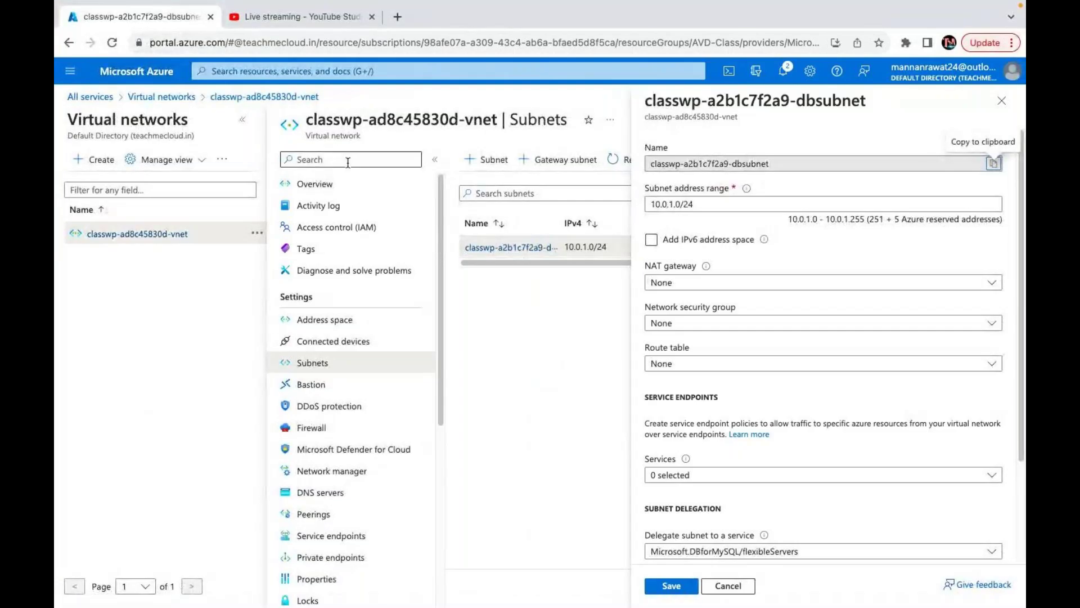
Open the portal home in a second tab, then view the vnet's overview
{"action": "right_click", "coordinate": [130, 78]}
{"action": "left_click", "coordinate": [169, 82]}
{"action": "left_click", "coordinate": [267, 15]}
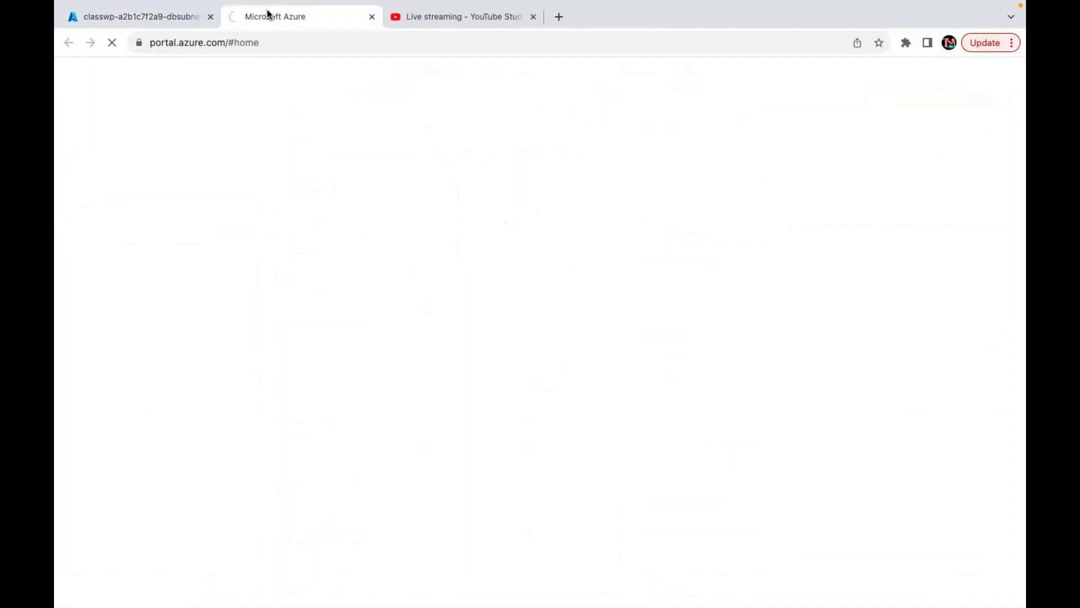
{"action": "left_click", "coordinate": [191, 19]}
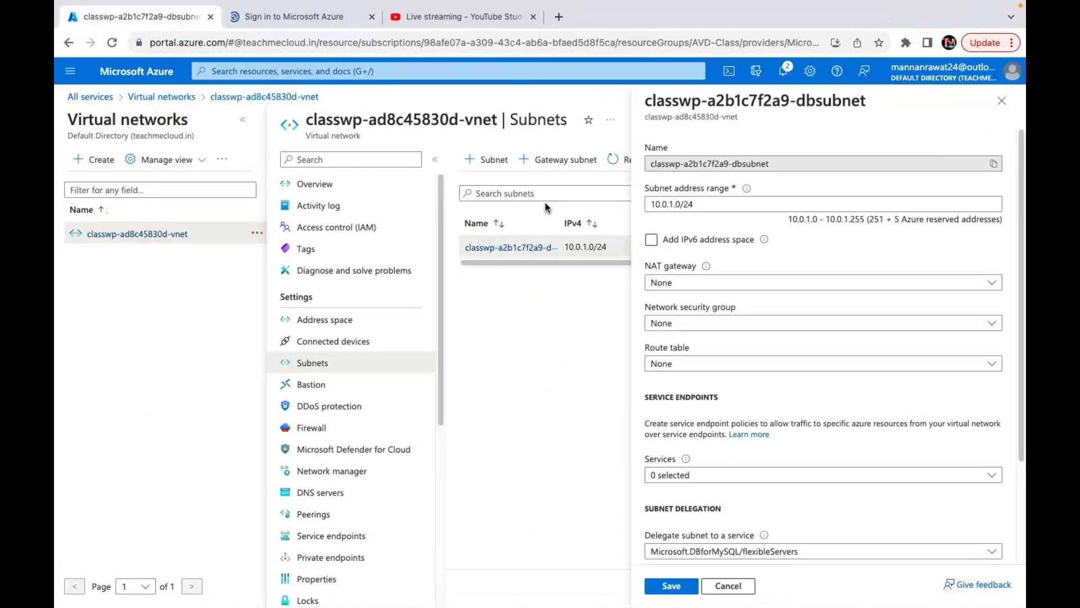
{"action": "left_click", "coordinate": [1001, 101]}
{"action": "left_click", "coordinate": [313, 187]}
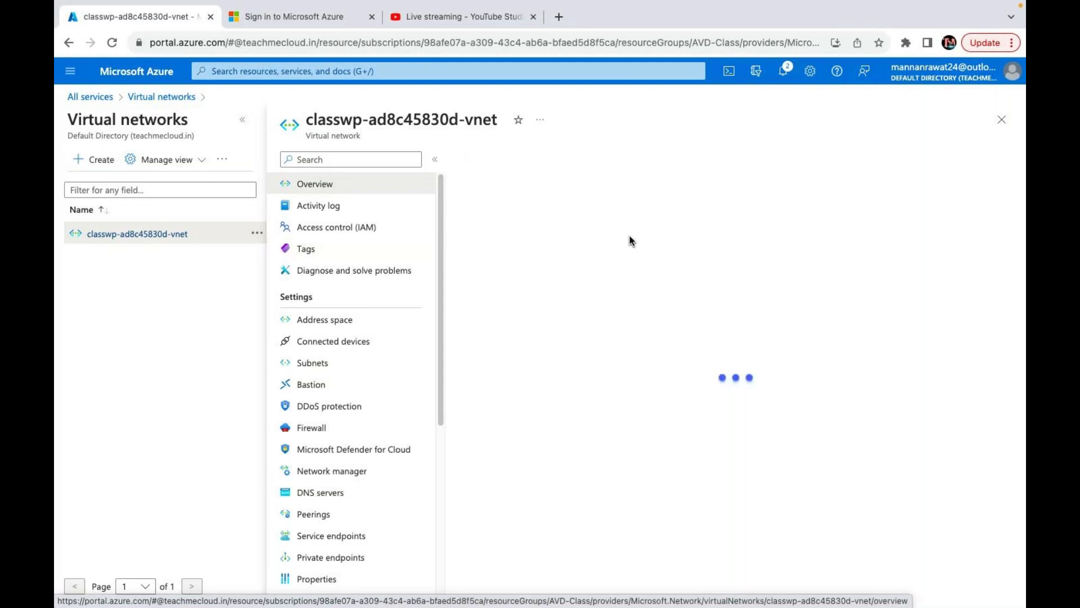
Sign in on the second tab with the chosen account, then return to the vnet overview
{"action": "left_click", "coordinate": [310, 17]}
{"action": "left_click", "coordinate": [484, 258]}
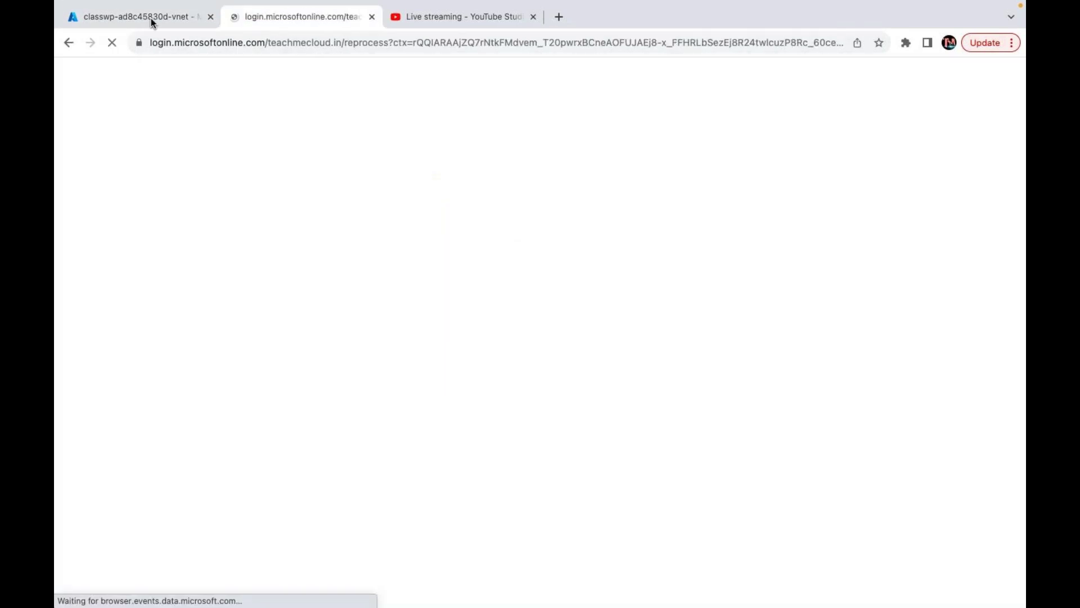
{"action": "left_click", "coordinate": [151, 18]}
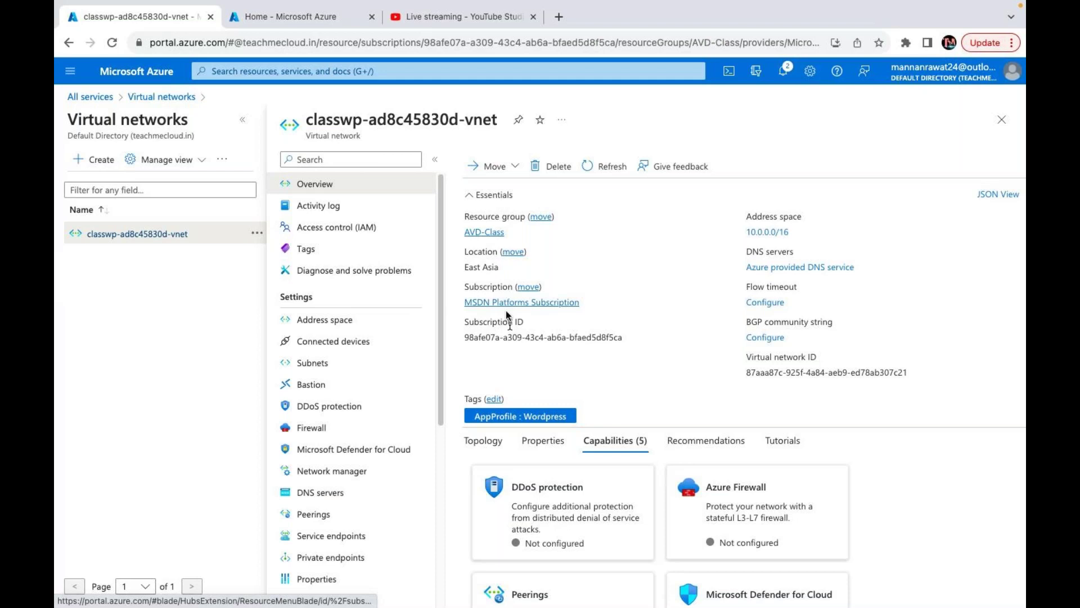
From the Home tab, search 'nsg' and open the security groups page, which shows 0 records
{"action": "left_click", "coordinate": [306, 17]}
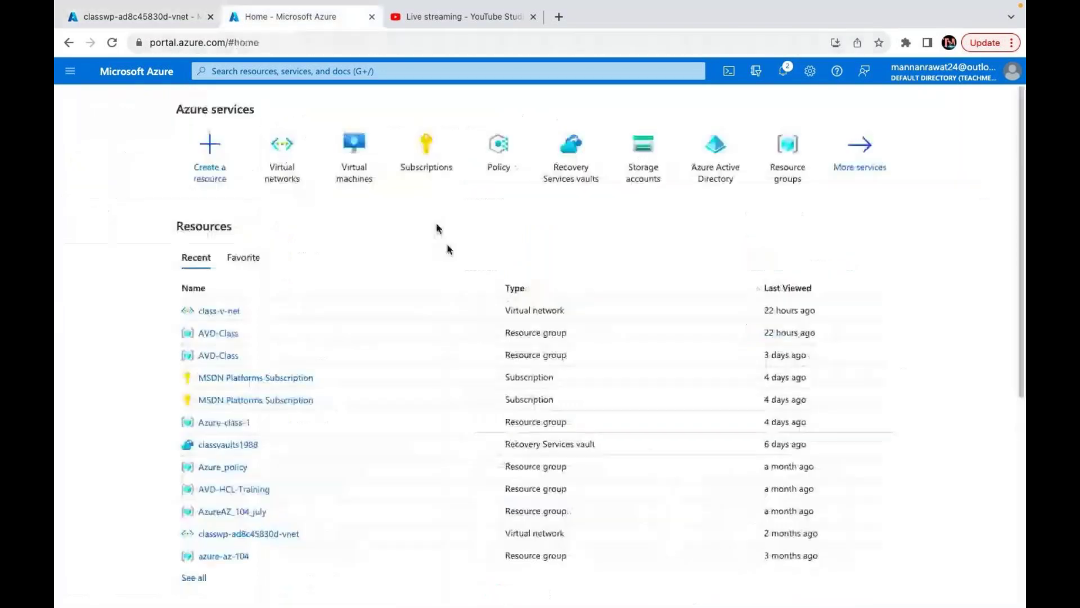
{"action": "left_click", "coordinate": [365, 71]}
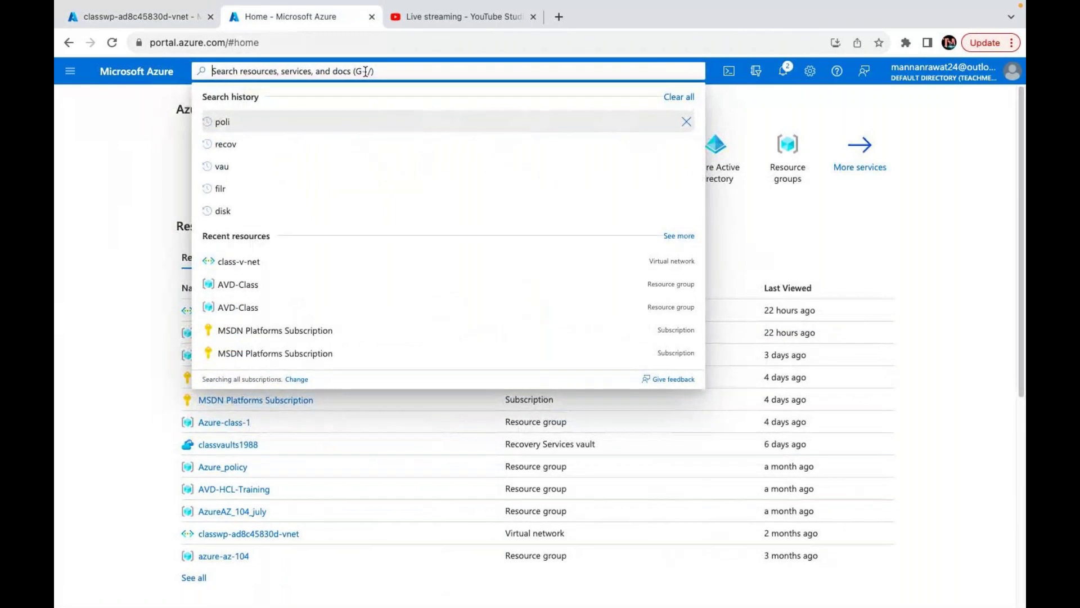
{"action": "type", "text": "nsg"}
{"action": "left_click", "coordinate": [280, 190]}
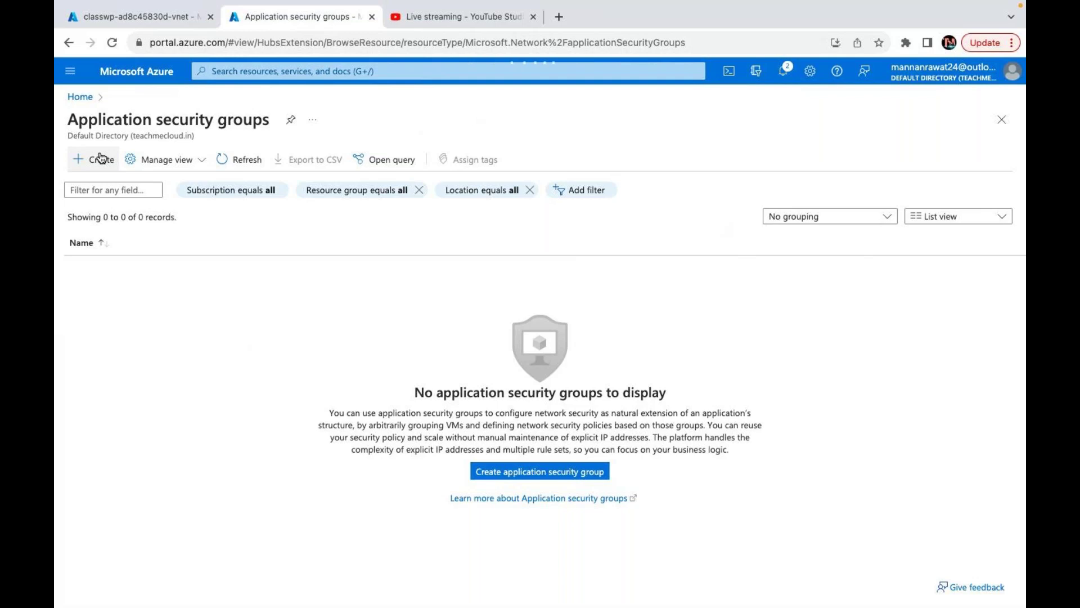
Define training-NSG in the second MSDN subscription, AVD-Class, East Asia, and pass validation
{"action": "left_click", "coordinate": [101, 158]}
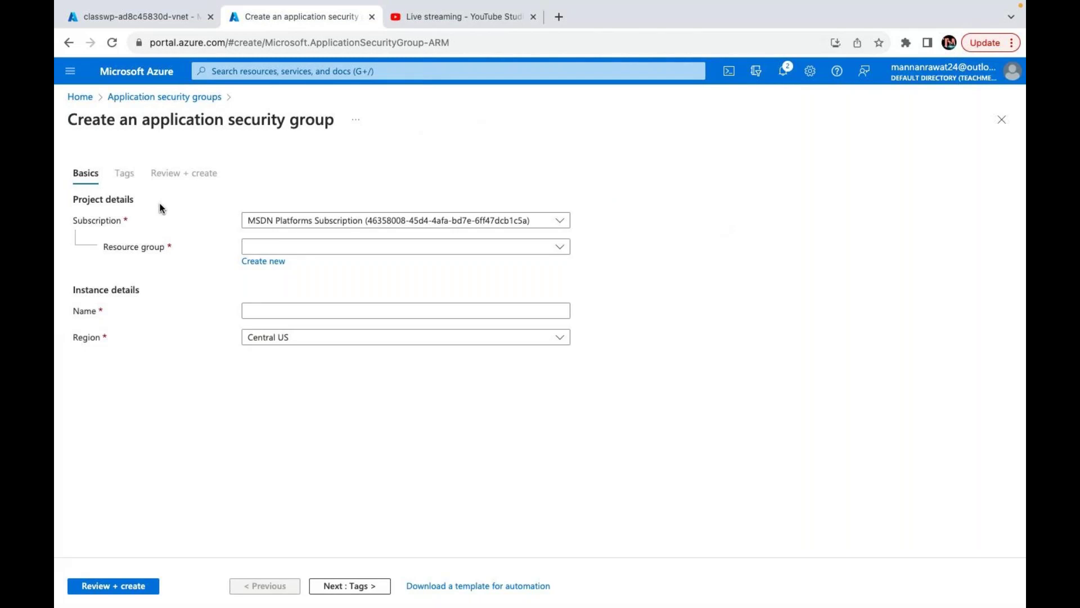
{"action": "left_click", "coordinate": [415, 220]}
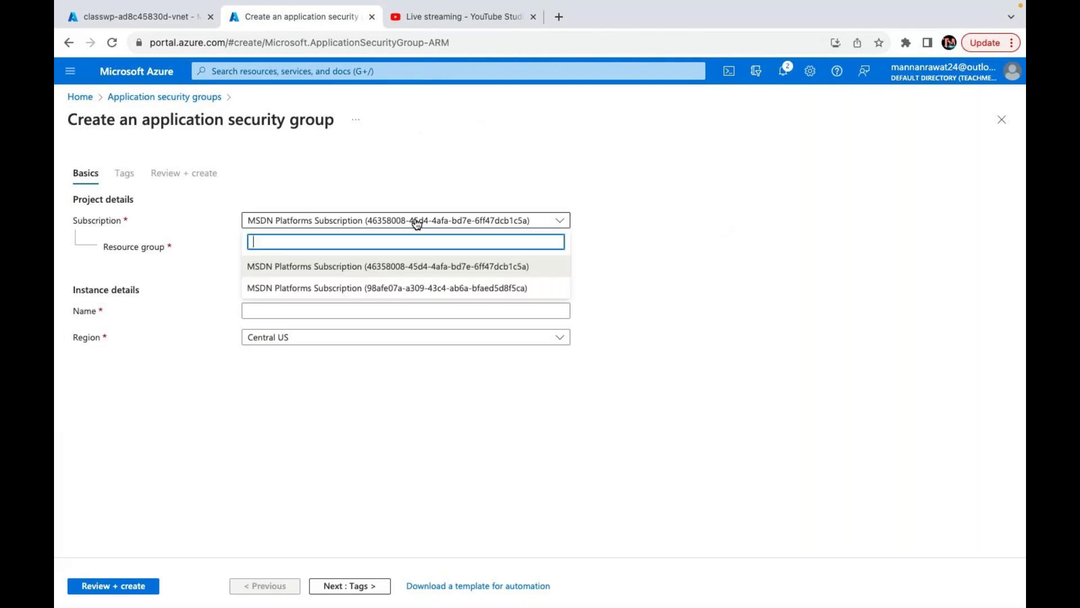
{"action": "left_click", "coordinate": [393, 286]}
{"action": "left_click", "coordinate": [346, 248]}
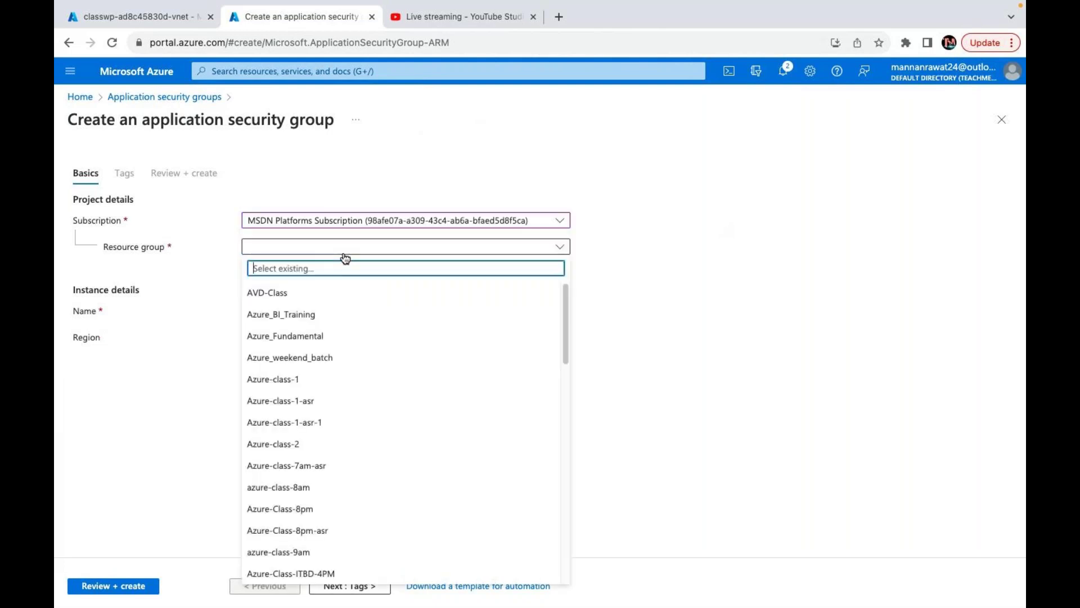
{"action": "left_click", "coordinate": [290, 292]}
{"action": "left_click", "coordinate": [270, 311]}
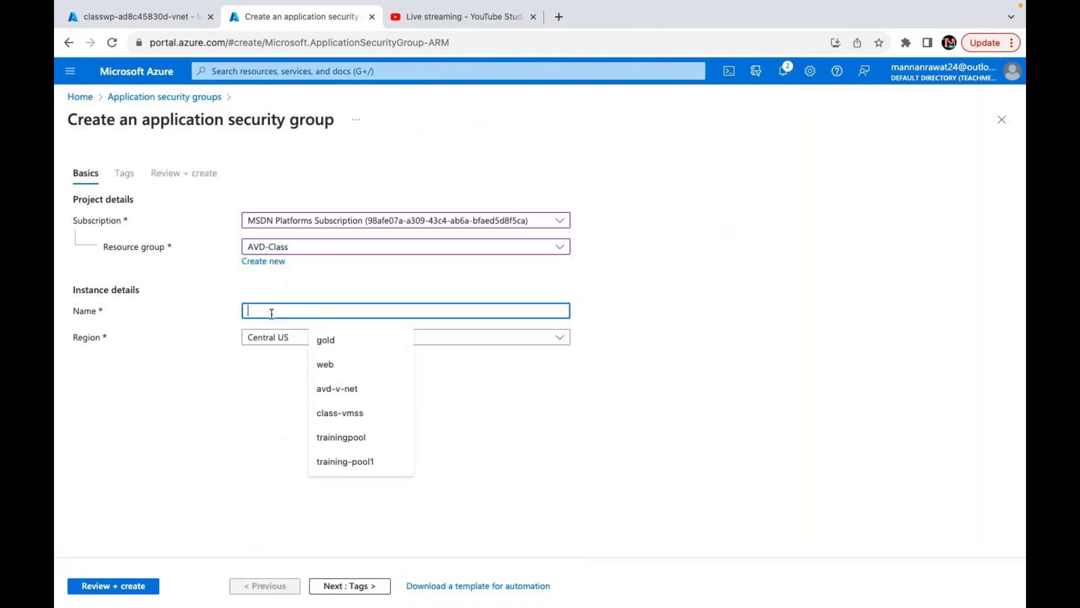
{"action": "type", "text": "traini"}
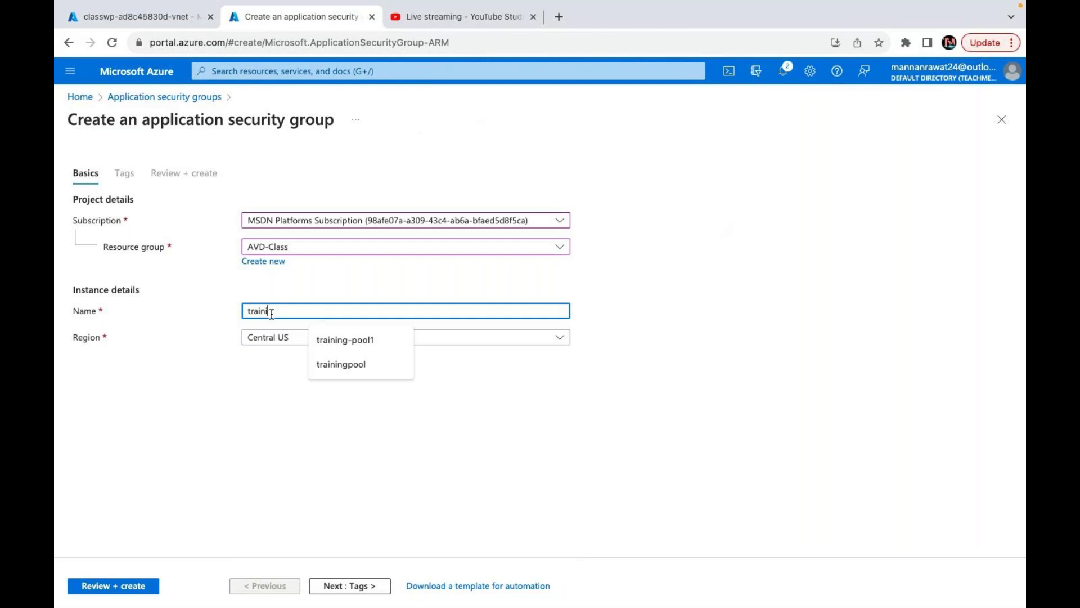
{"action": "type", "text": "ng-NSG"}
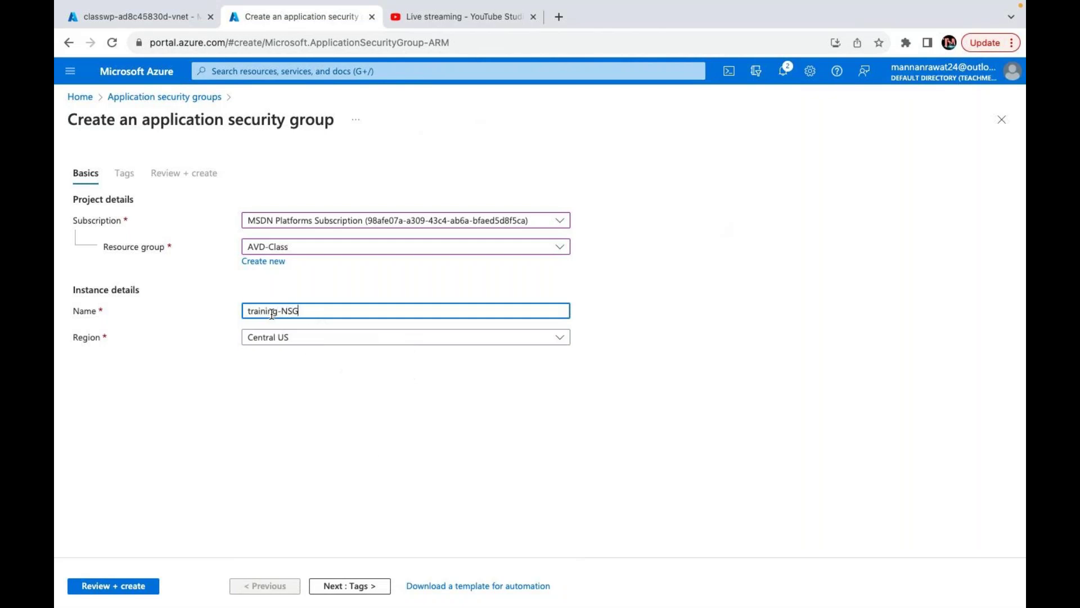
{"action": "left_click", "coordinate": [326, 337]}
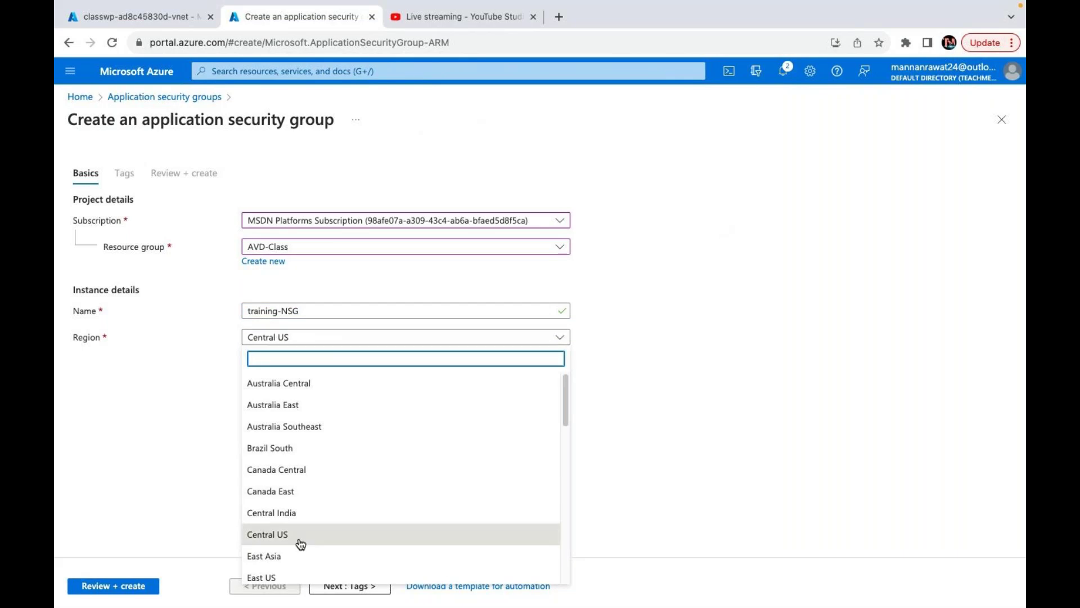
{"action": "scroll", "coordinate": [284, 534], "scroll_direction": "down", "scroll_amount": 1}
{"action": "left_click", "coordinate": [272, 530]}
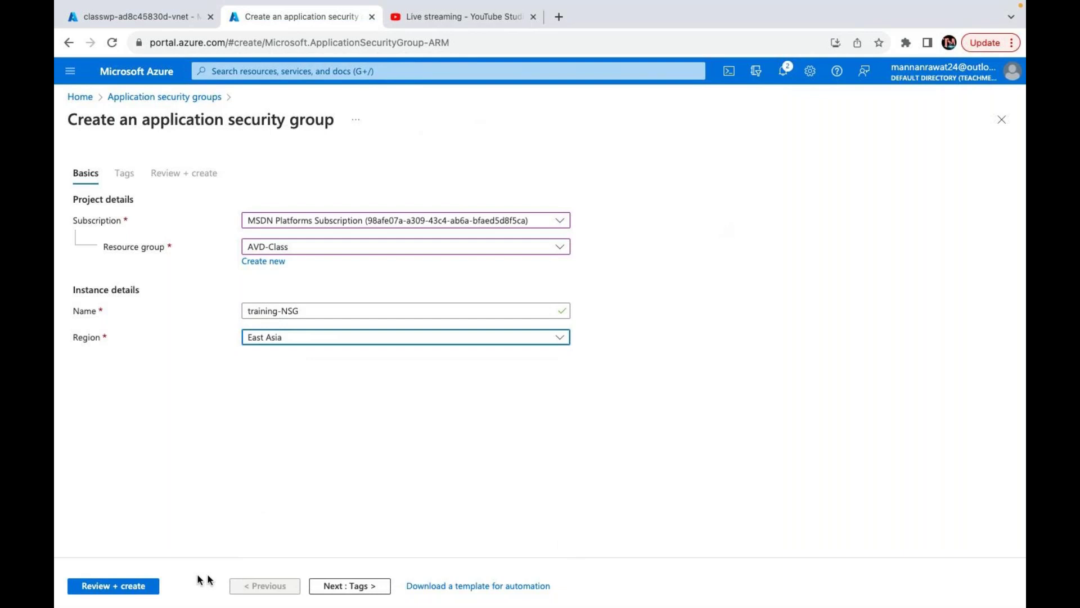
{"action": "left_click", "coordinate": [139, 586]}
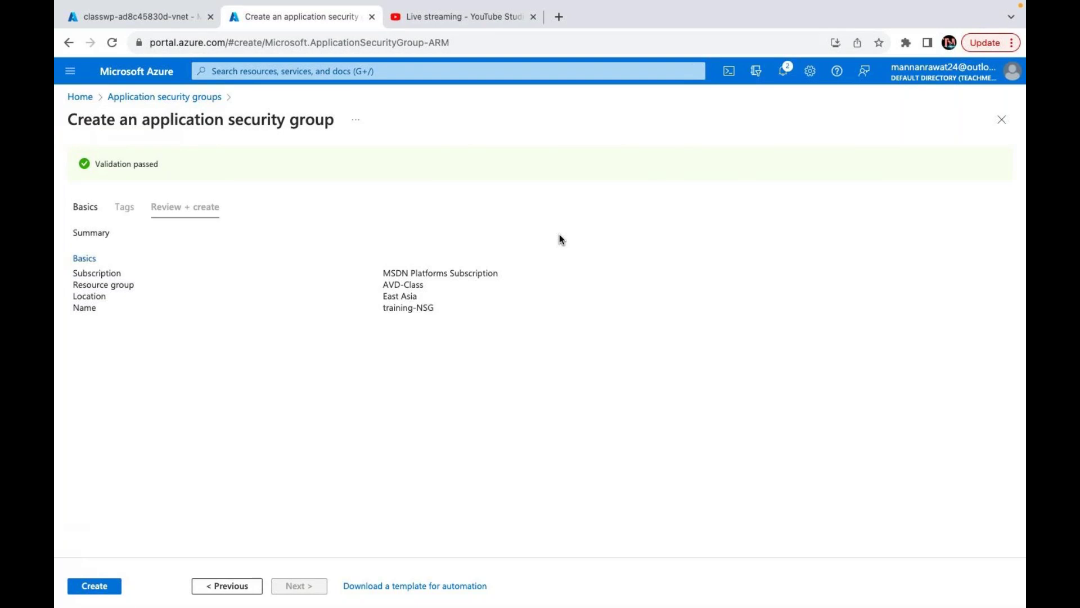
Deploy training-NSG, check its Locks and Properties, and return to the deployment overview
{"action": "left_click", "coordinate": [95, 592]}
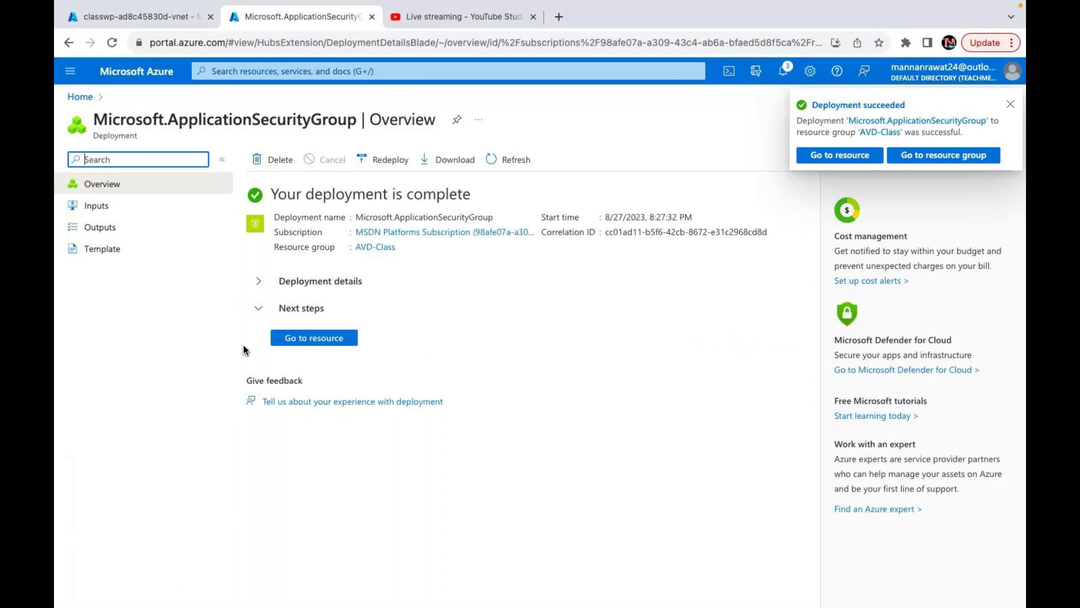
{"action": "left_click", "coordinate": [323, 337]}
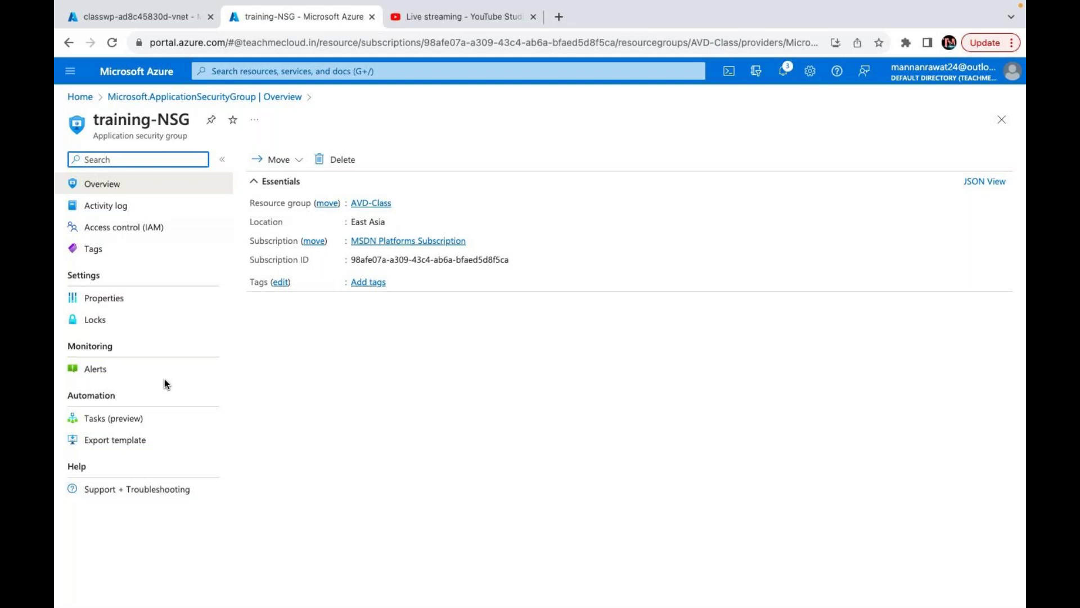
{"action": "left_click", "coordinate": [108, 319]}
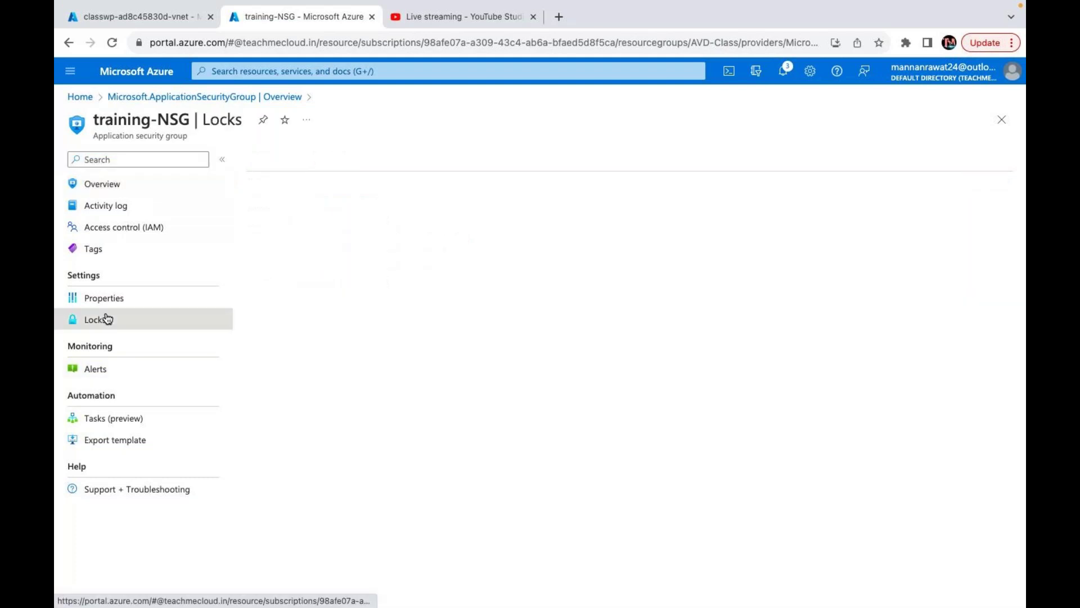
{"action": "left_click", "coordinate": [109, 298]}
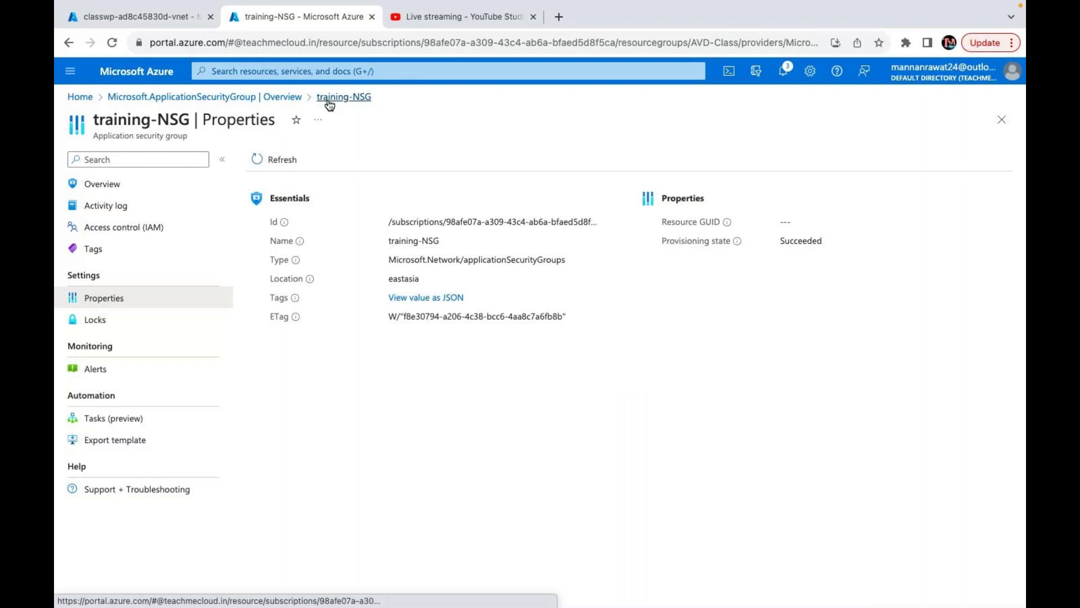
{"action": "left_click", "coordinate": [262, 97]}
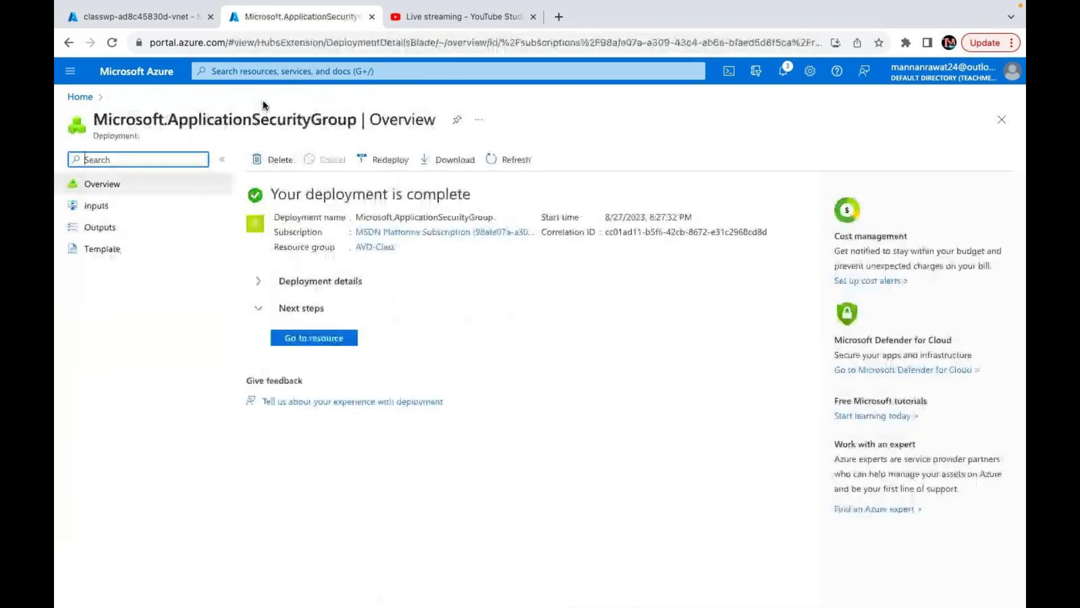
{"action": "left_click", "coordinate": [331, 339]}
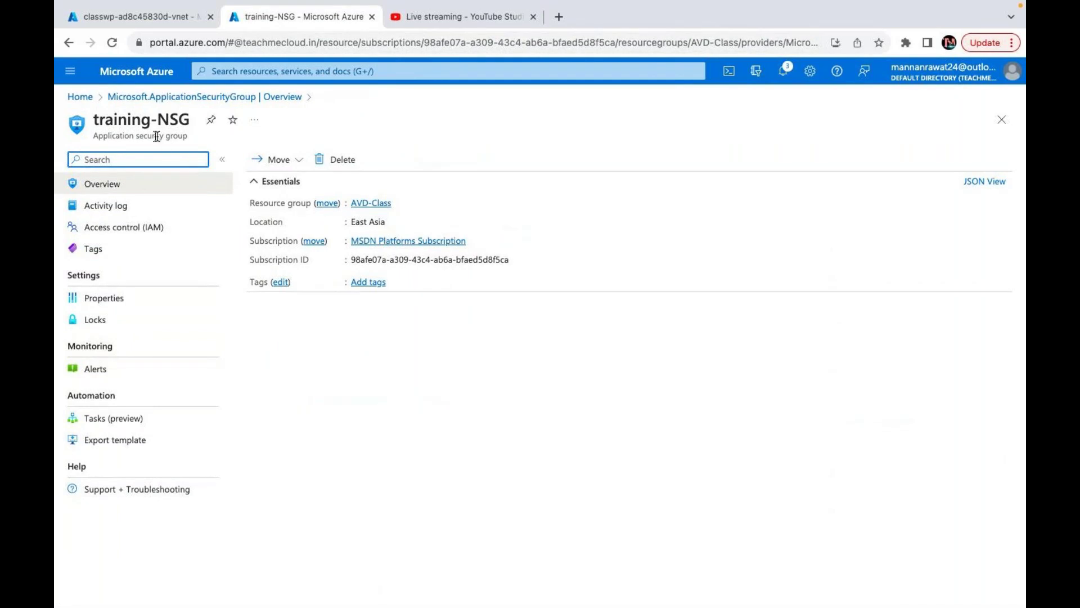
{"action": "left_click", "coordinate": [225, 96]}
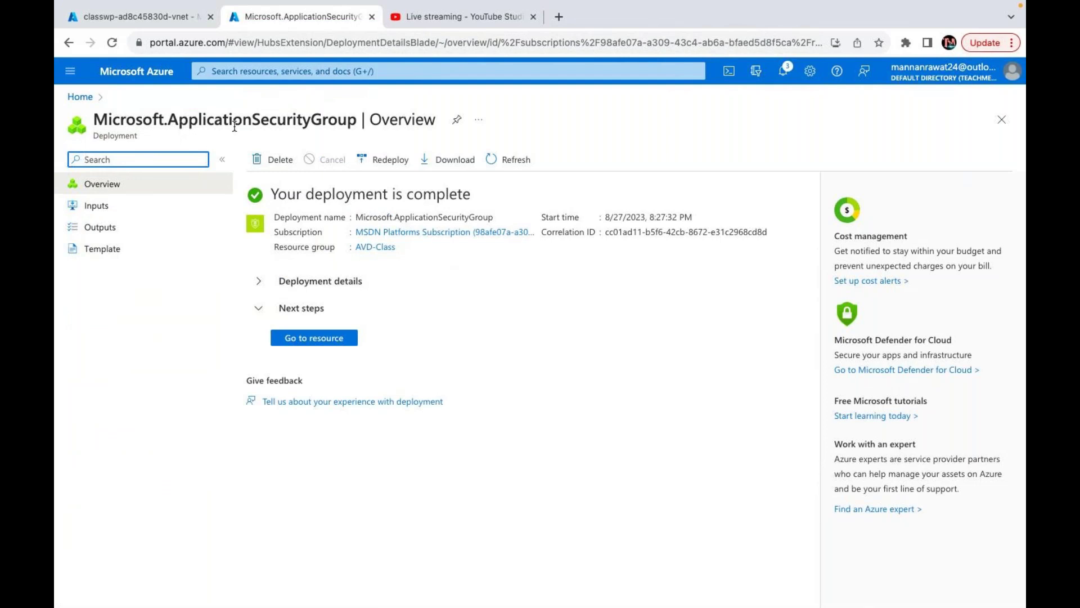
From the portal home, search 'nsg', open Network security groups, and start a new one
{"action": "left_click", "coordinate": [129, 82]}
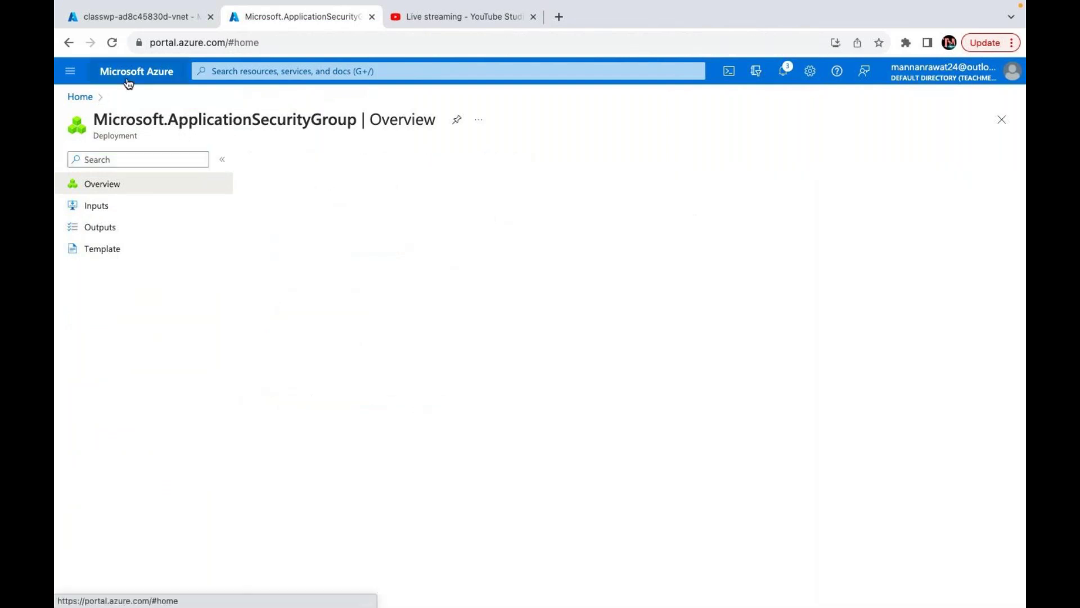
{"action": "left_click", "coordinate": [340, 74]}
{"action": "type", "text": "nsg"}
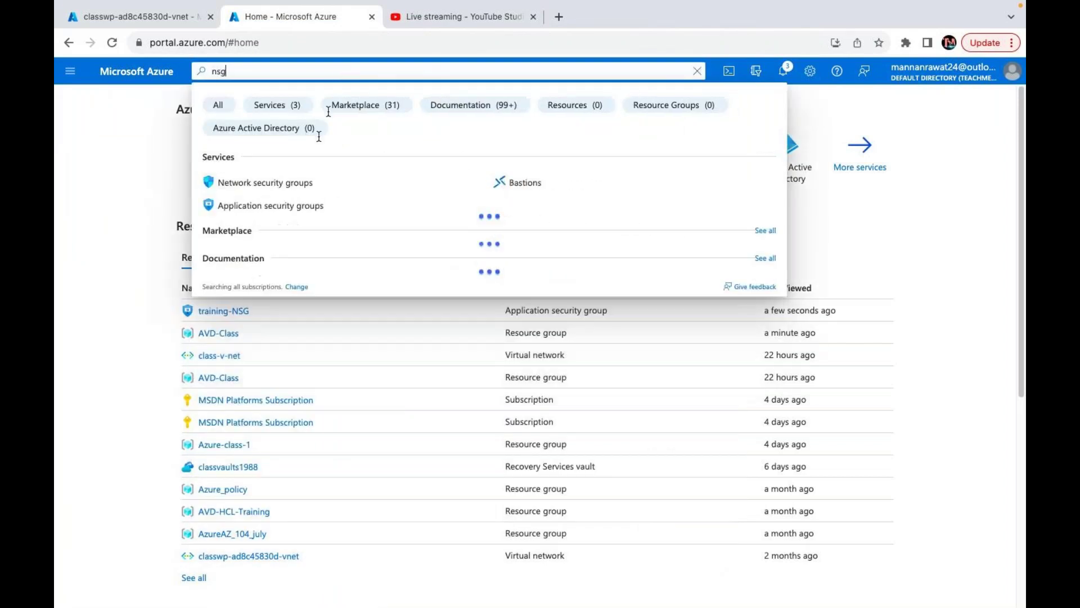
{"action": "left_click", "coordinate": [235, 181]}
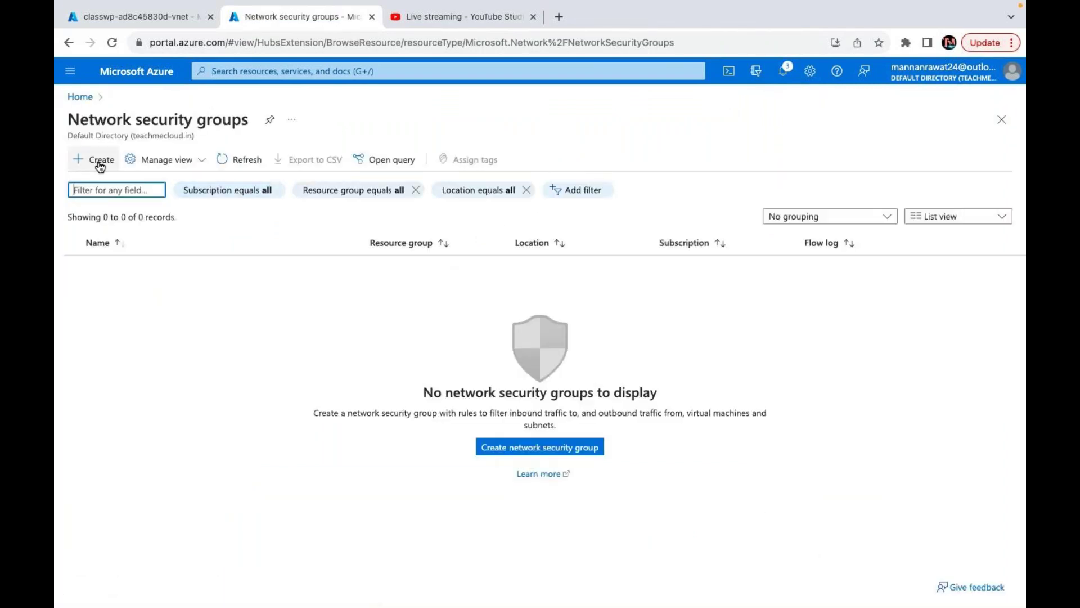
{"action": "left_click", "coordinate": [106, 166]}
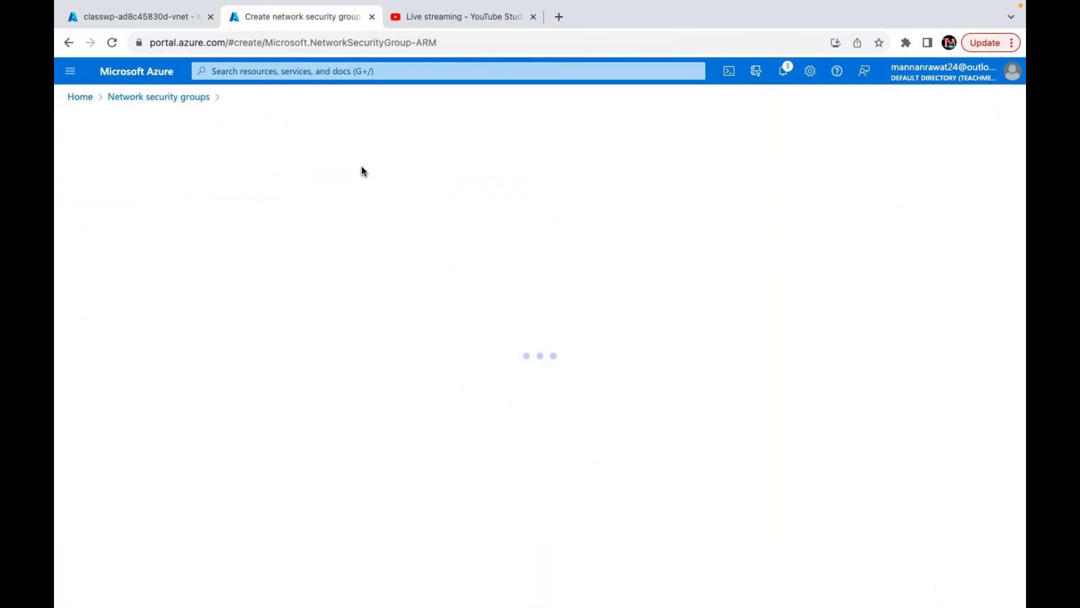
Enter class-NSG with resource group AVD-Class and region East Asia, review, and create it
{"action": "left_click", "coordinate": [364, 252]}
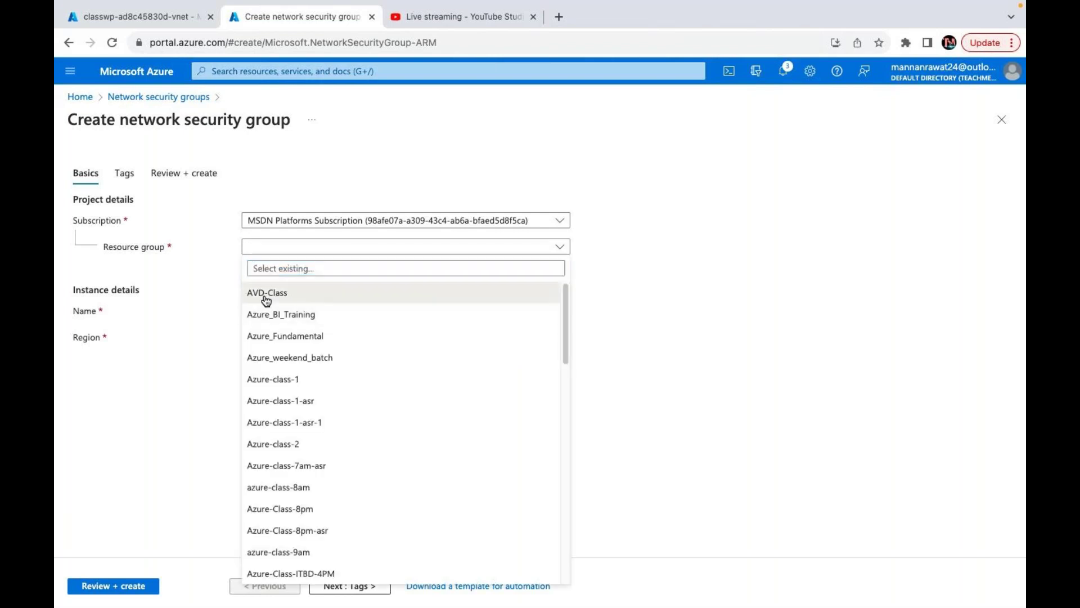
{"action": "left_click", "coordinate": [269, 292]}
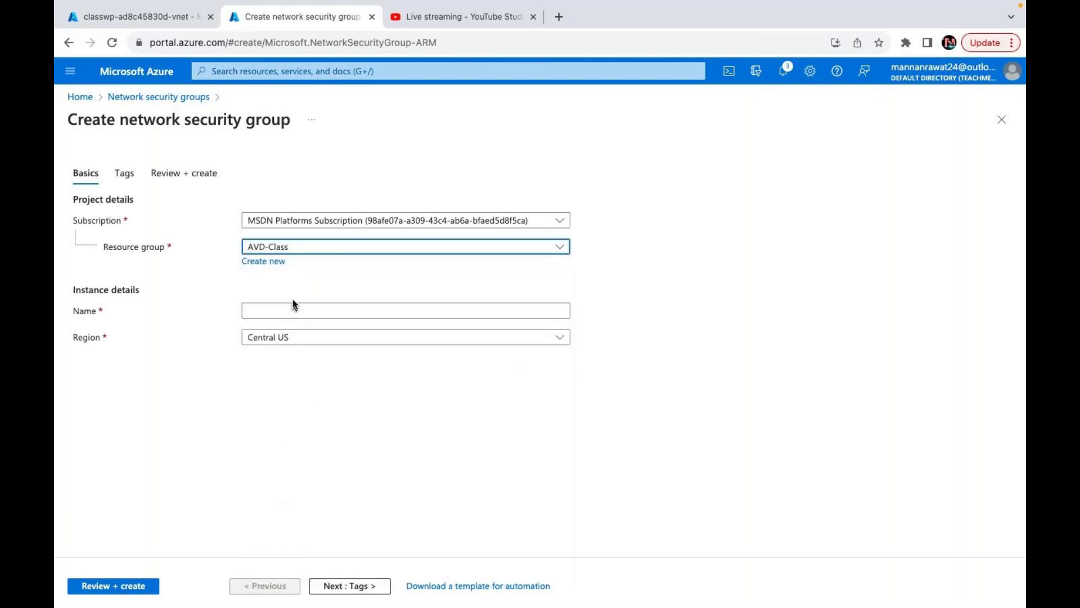
{"action": "left_click", "coordinate": [297, 309]}
{"action": "type", "text": "class-NSG"}
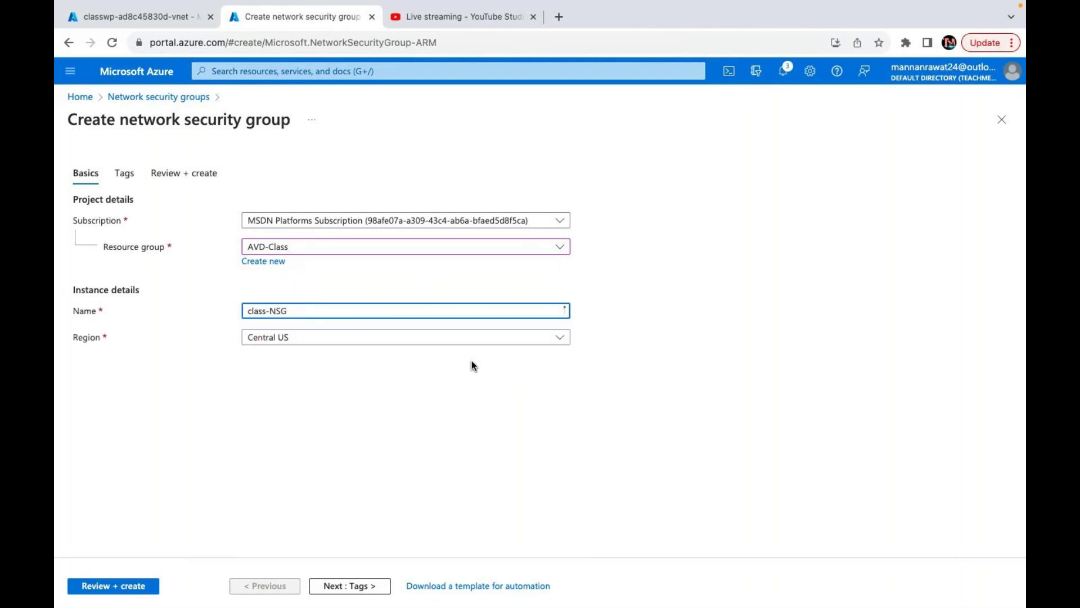
{"action": "left_click", "coordinate": [318, 337]}
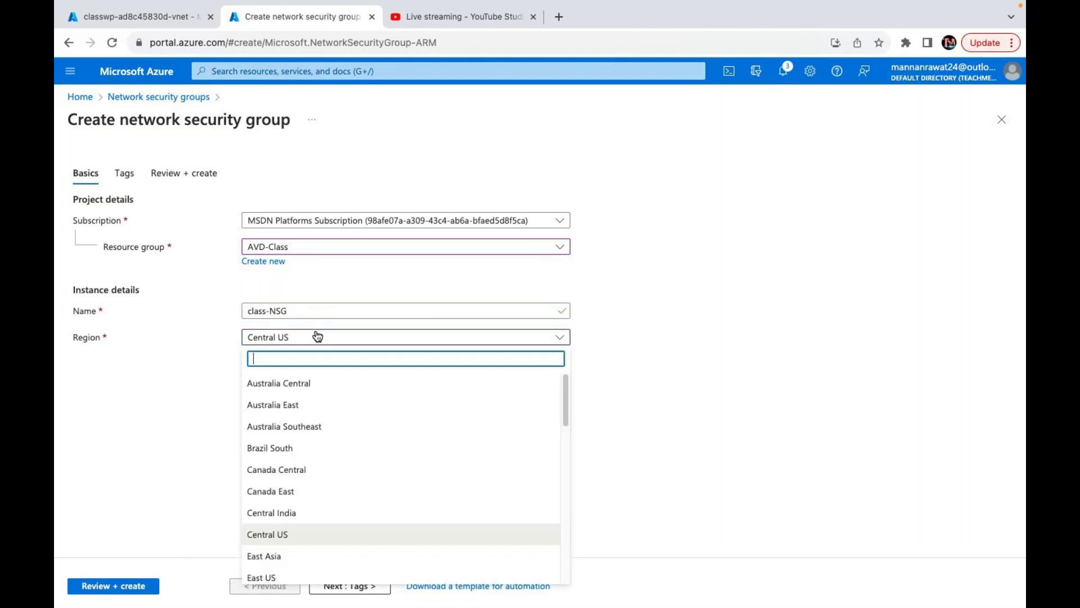
{"action": "left_click", "coordinate": [275, 556]}
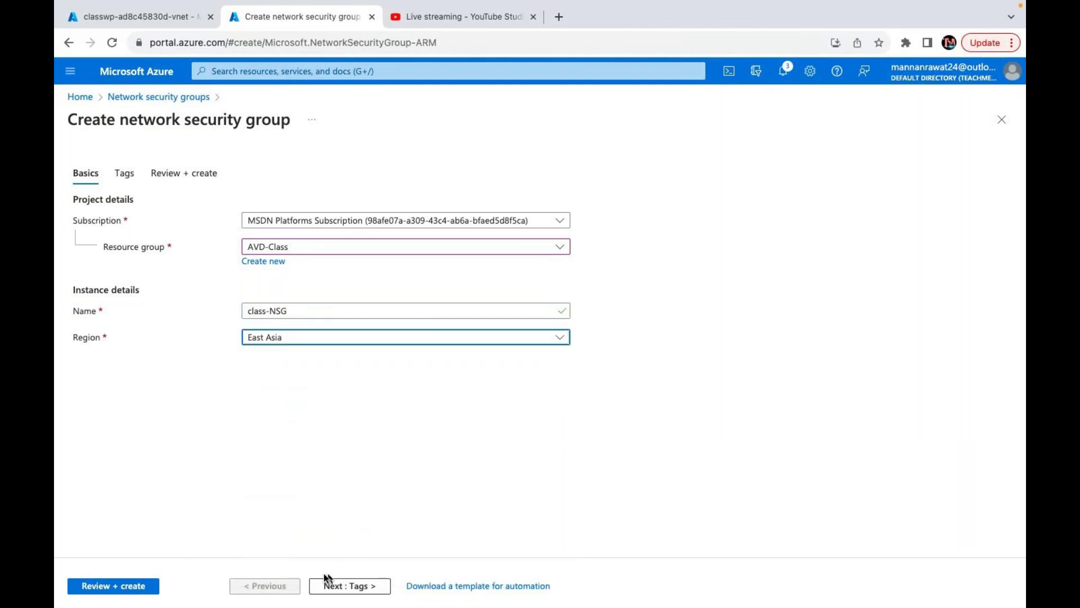
{"action": "left_click", "coordinate": [91, 591]}
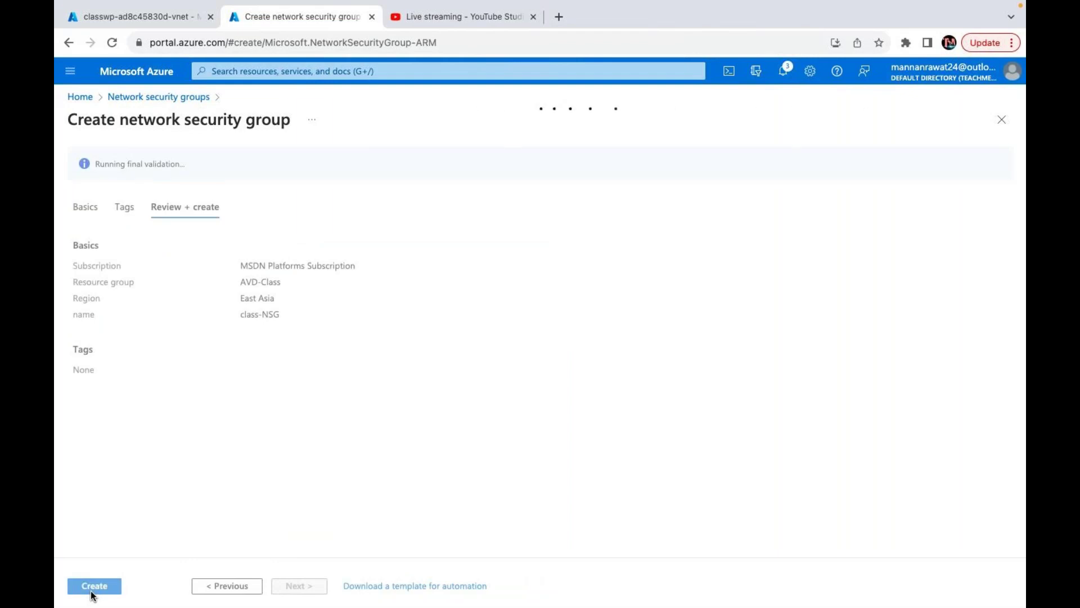
{"action": "left_click", "coordinate": [93, 592]}
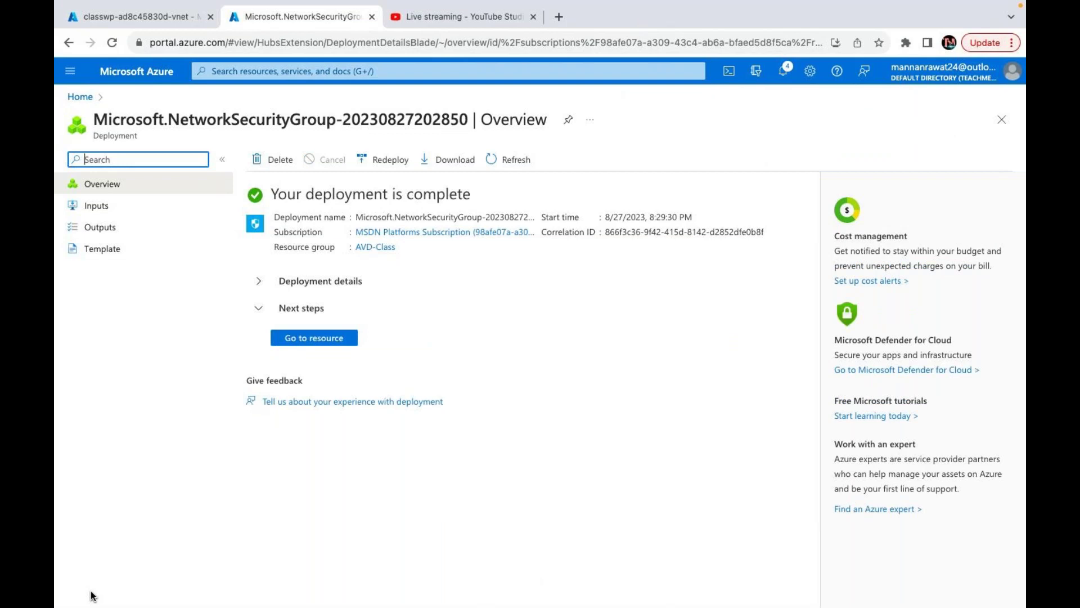
Open the deployed class-NSG's overview
{"action": "left_click", "coordinate": [324, 336]}
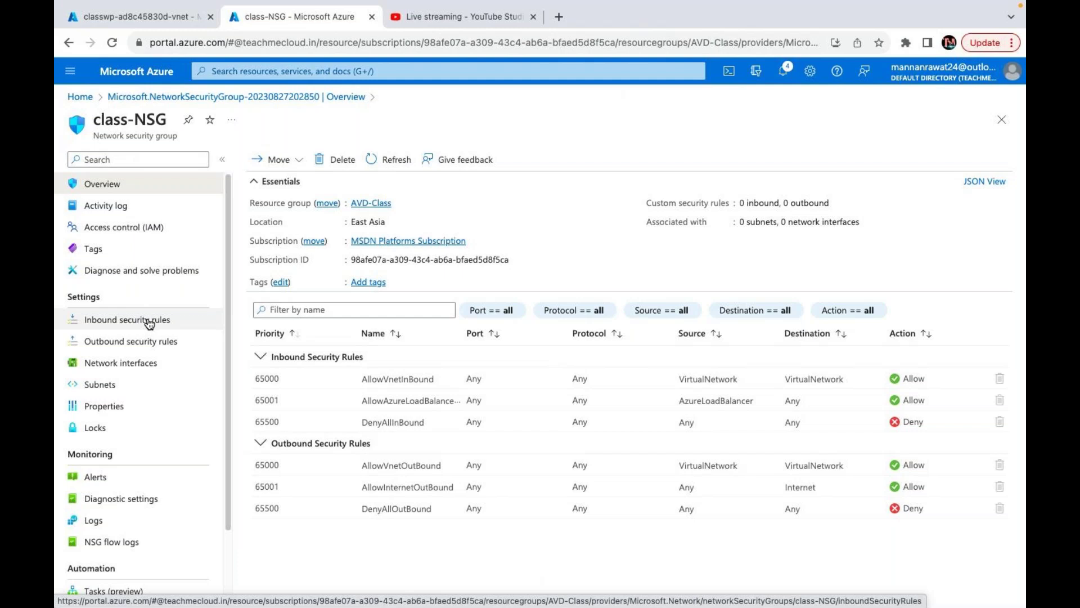
Add an Allow inbound rule for RDP on TCP 3389 at priority 100 to class-NSG
{"action": "left_click", "coordinate": [149, 324]}
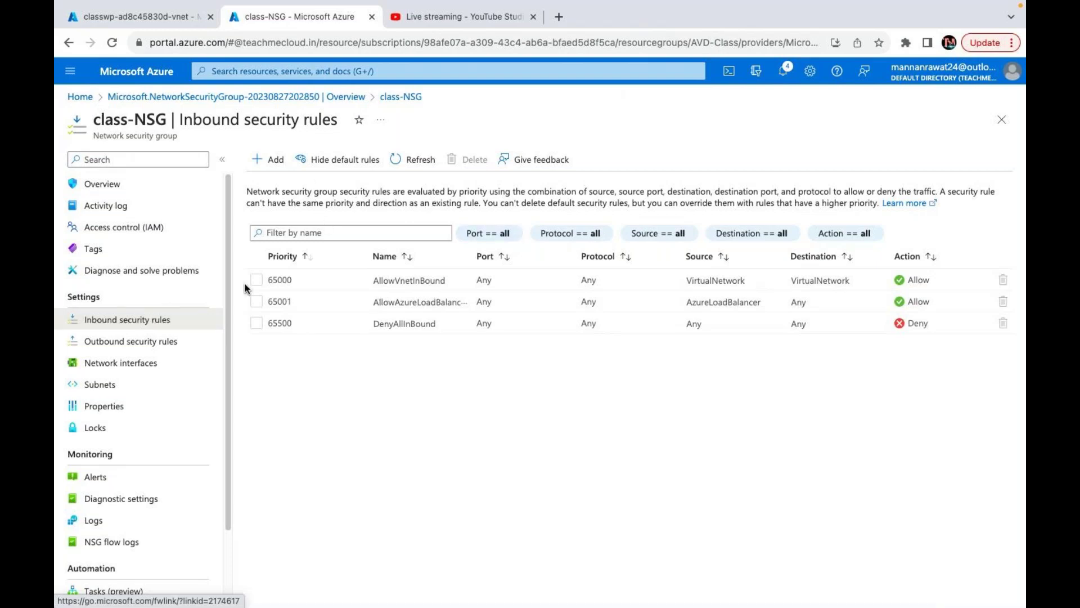
{"action": "left_click", "coordinate": [276, 161]}
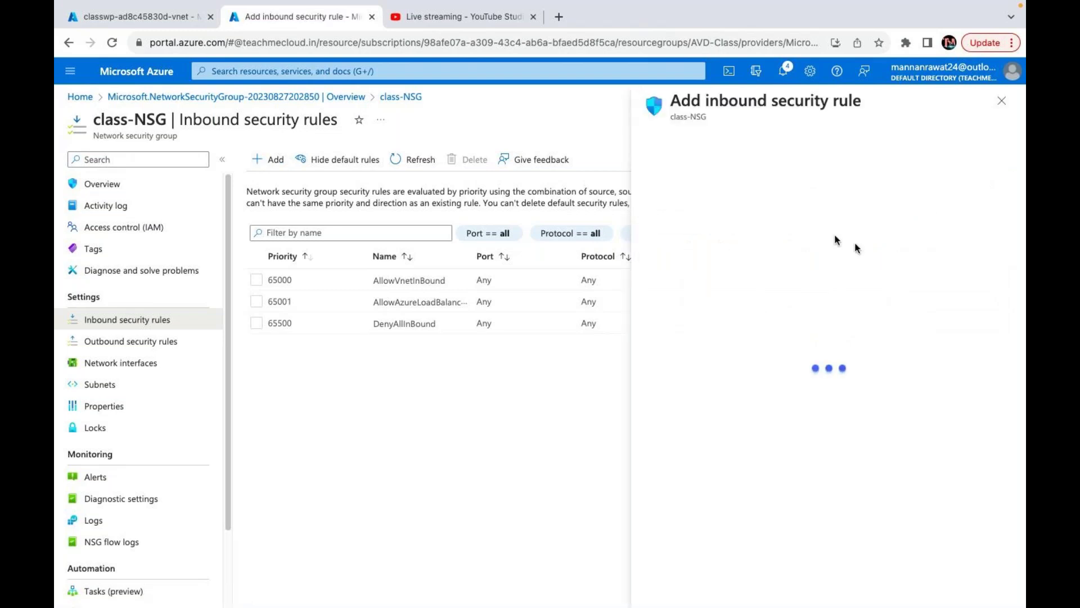
{"action": "left_click_drag", "start_coordinate": [687, 326], "coordinate": [574, 325]}
{"action": "left_click", "coordinate": [732, 281]}
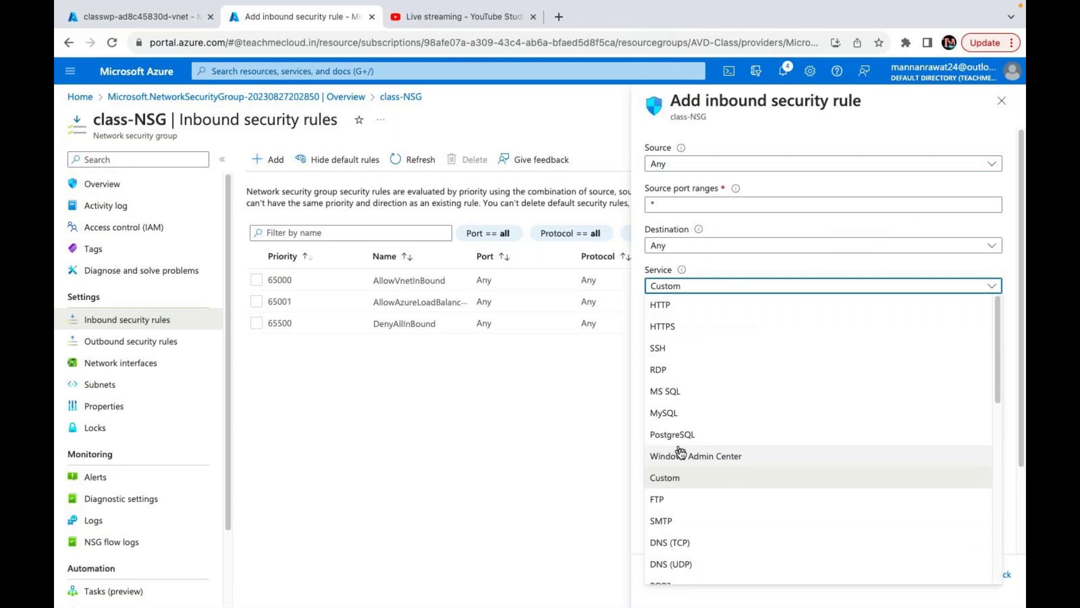
{"action": "left_click", "coordinate": [663, 369]}
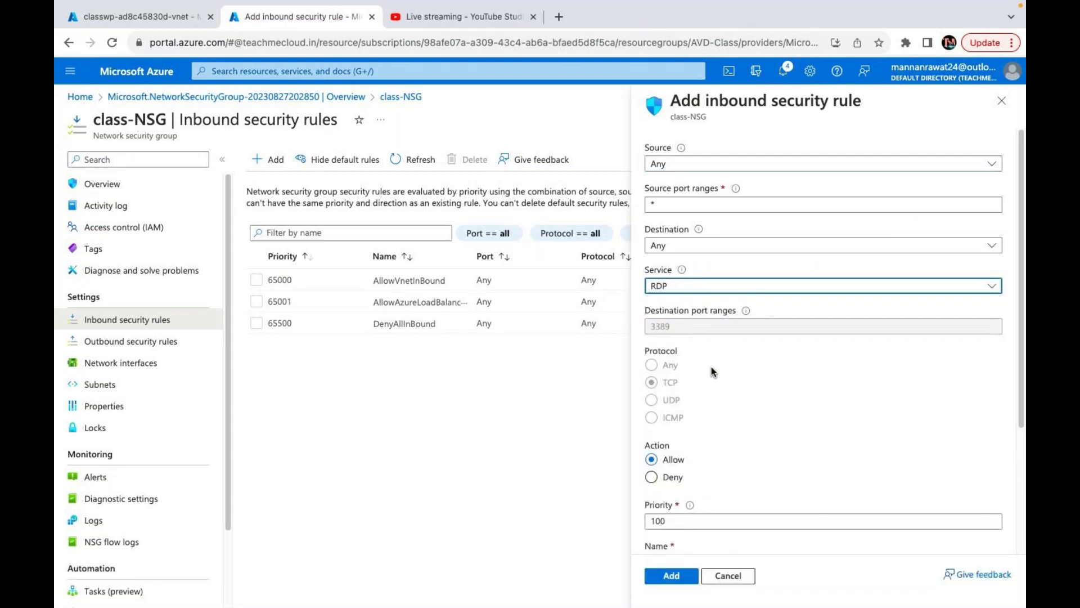
{"action": "scroll", "coordinate": [697, 477], "scroll_direction": "down", "scroll_amount": 1}
{"action": "scroll", "coordinate": [696, 477], "scroll_direction": "down", "scroll_amount": 1}
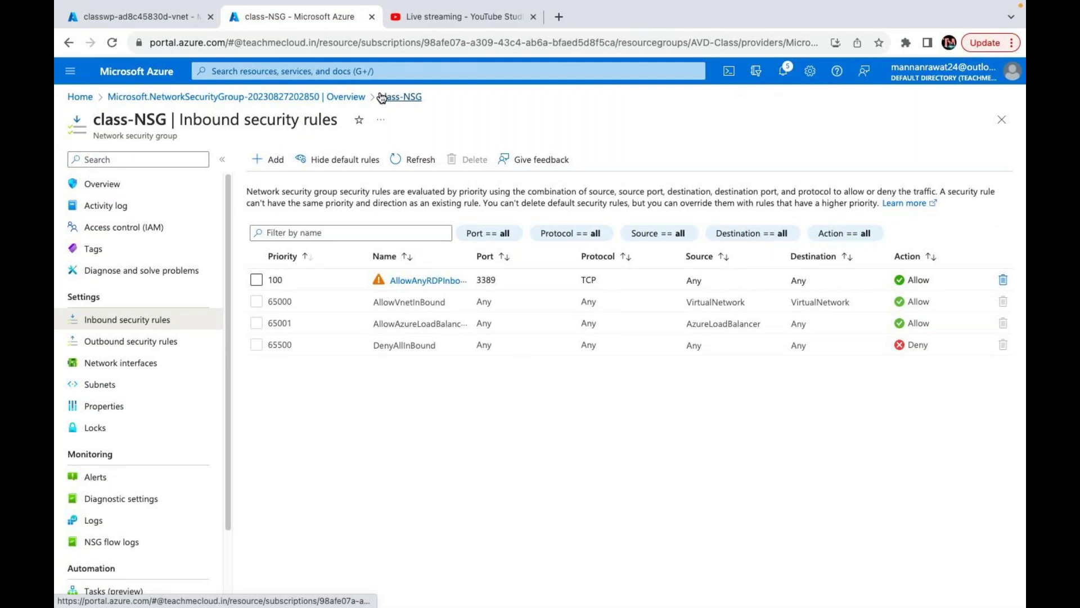
{"action": "left_click", "coordinate": [135, 16]}
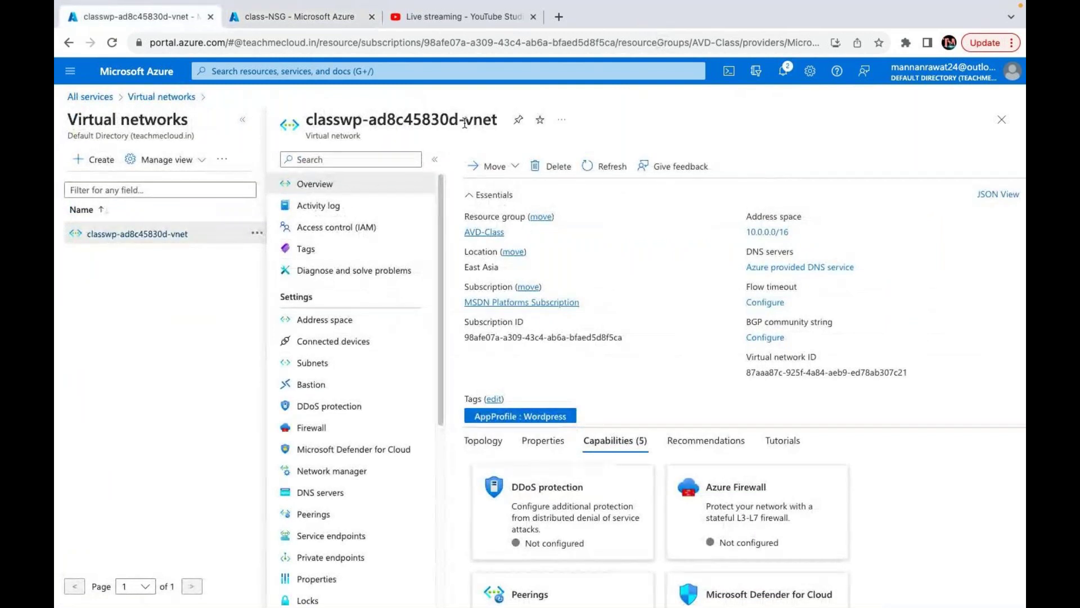
Set the classwp-a2b1c7f2a9-dbsubnet's network security group to class-NSG and save
{"action": "left_click", "coordinate": [322, 367]}
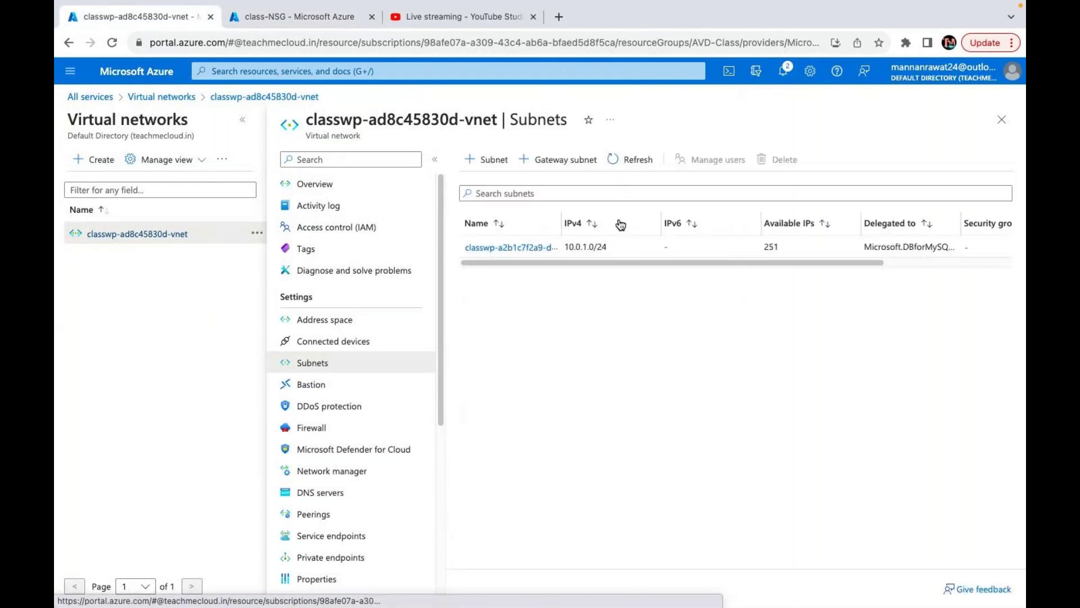
{"action": "left_click", "coordinate": [514, 248]}
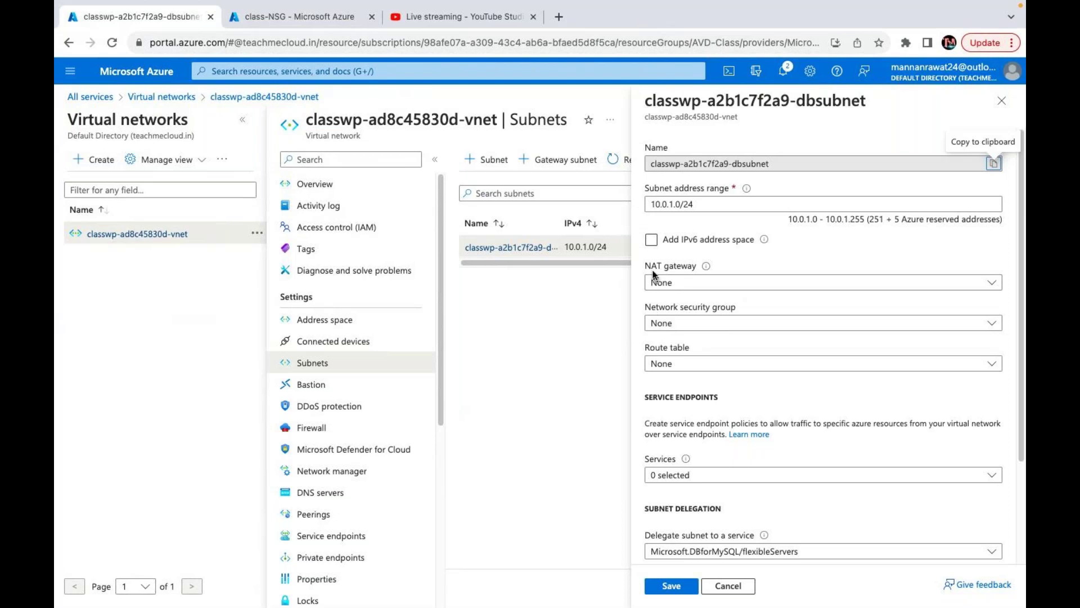
{"action": "left_click", "coordinate": [673, 323]}
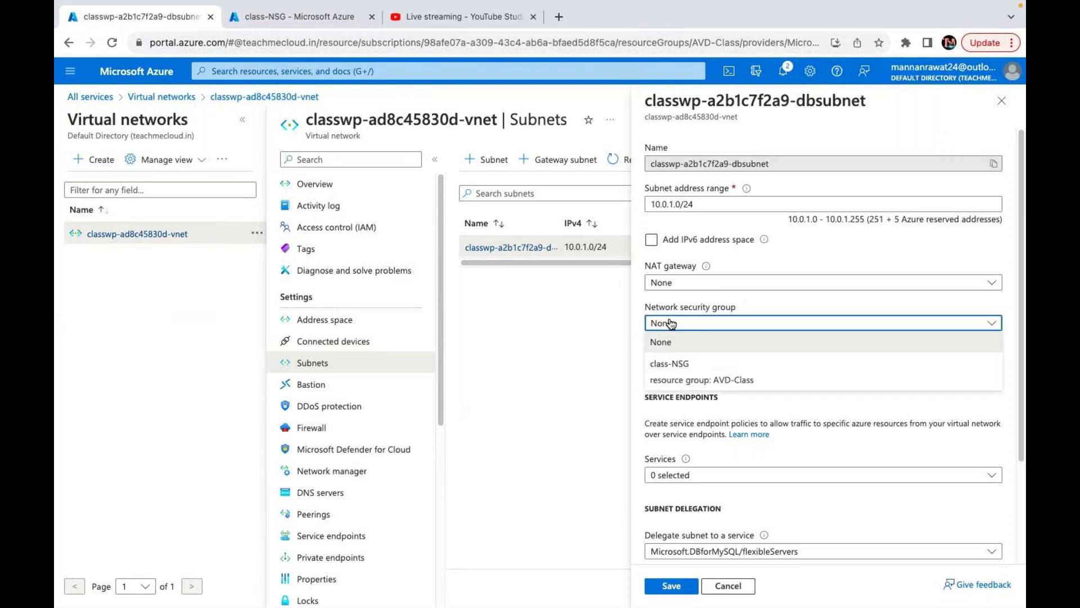
{"action": "left_click", "coordinate": [674, 365]}
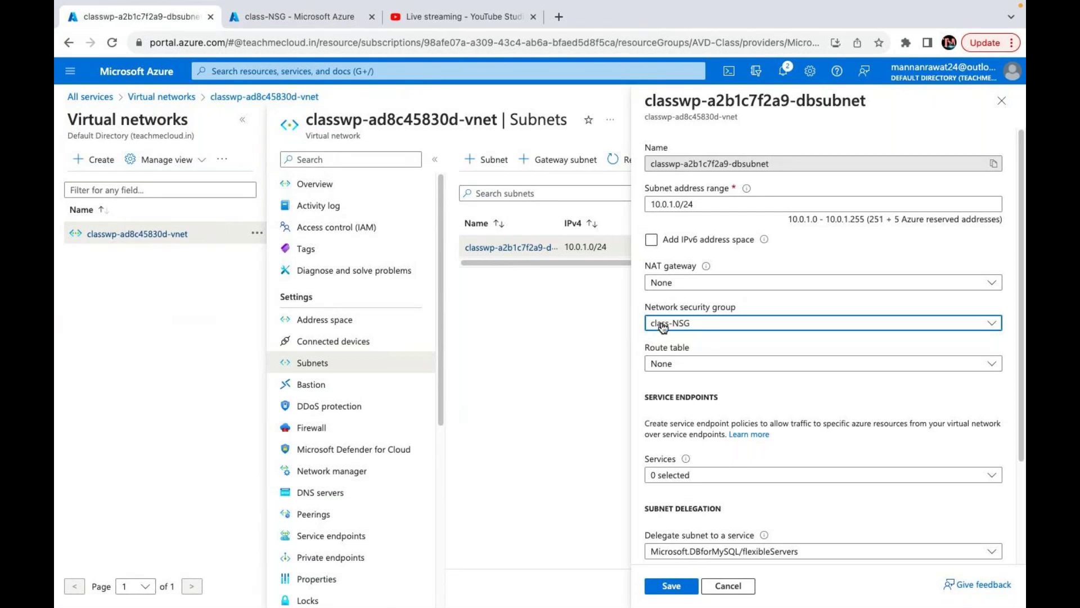
{"action": "left_click", "coordinate": [672, 588]}
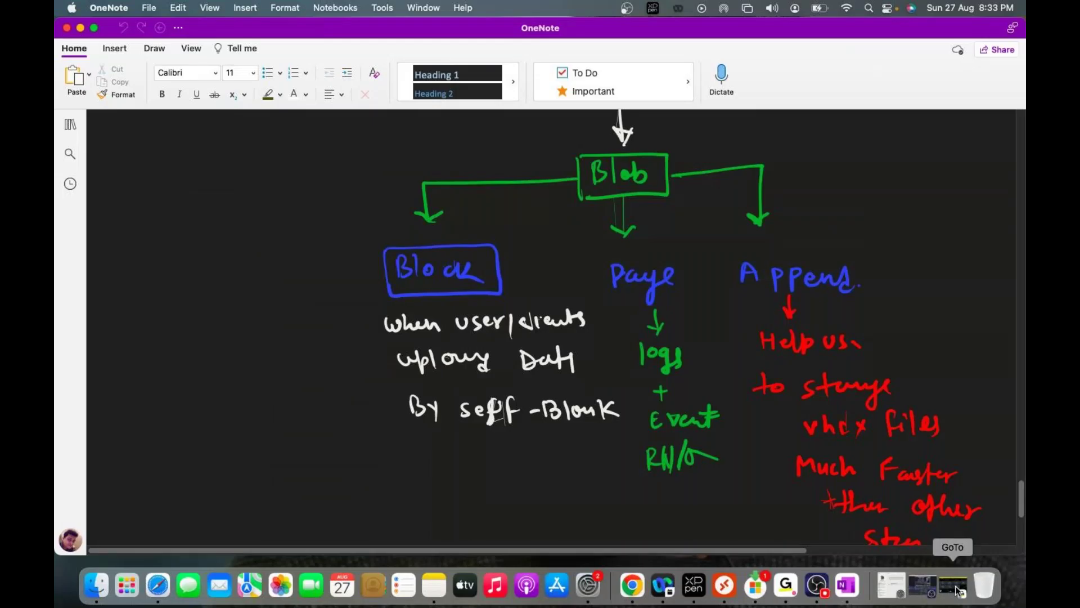
Restore the OBS window and quit OBS
{"action": "left_click", "coordinate": [922, 585]}
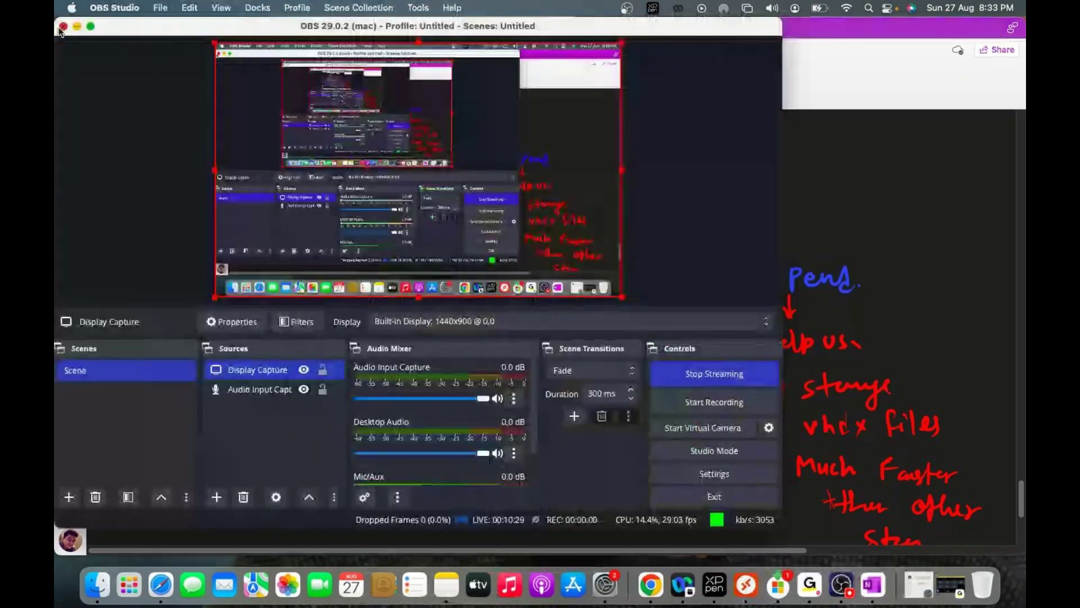
{"action": "key", "text": "super+q"}
{"action": "left_click", "coordinate": [518, 295]}
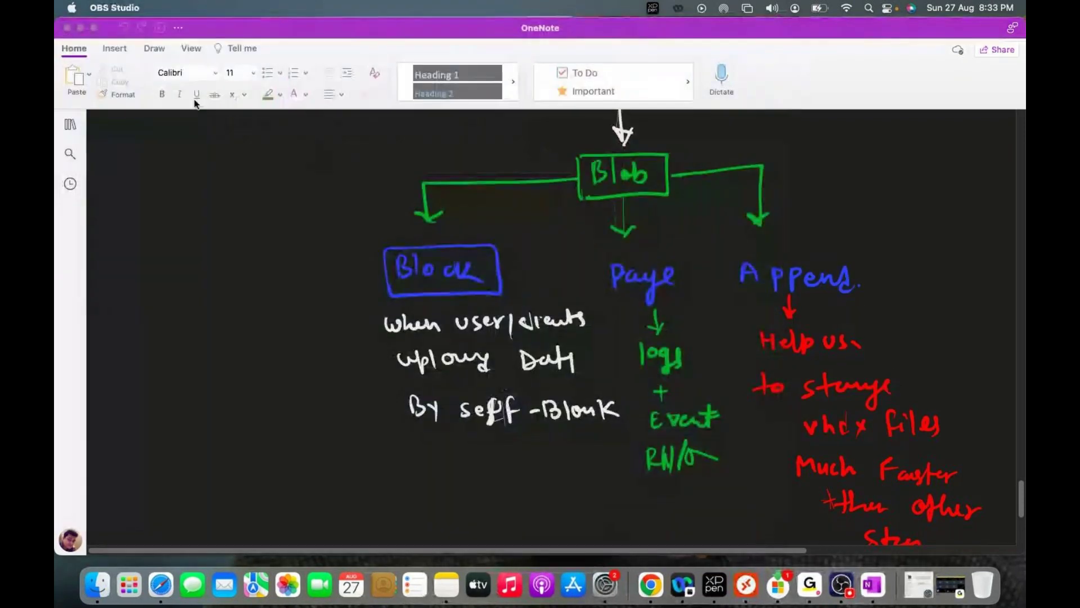
Maximize OneNote and browse the Azure File Share and Azure Storage Services pages
{"action": "left_click", "coordinate": [95, 29]}
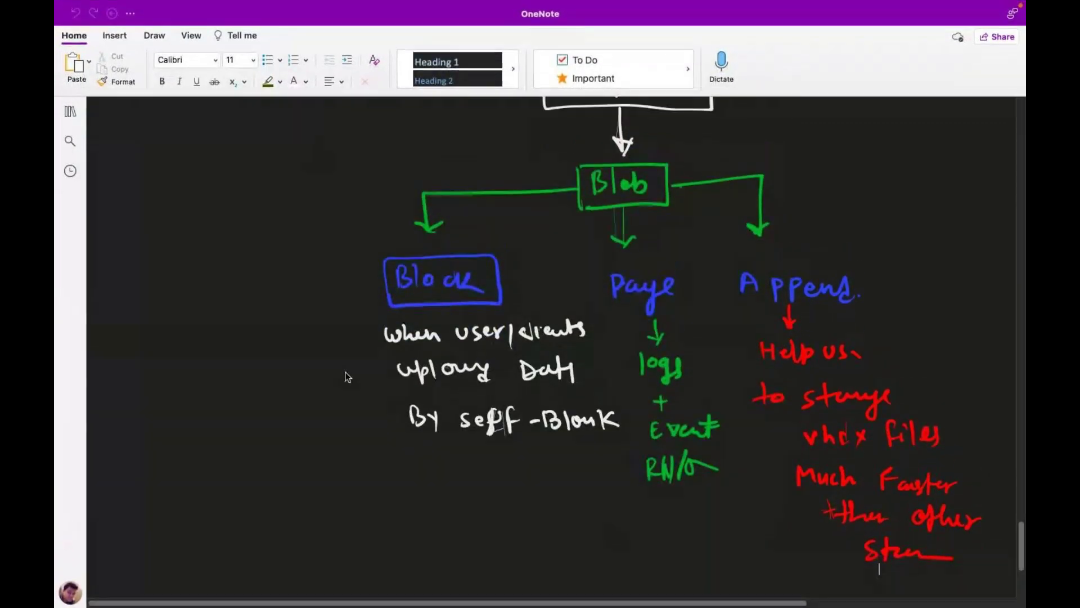
{"action": "scroll", "coordinate": [347, 376], "scroll_direction": "up", "scroll_amount": 15}
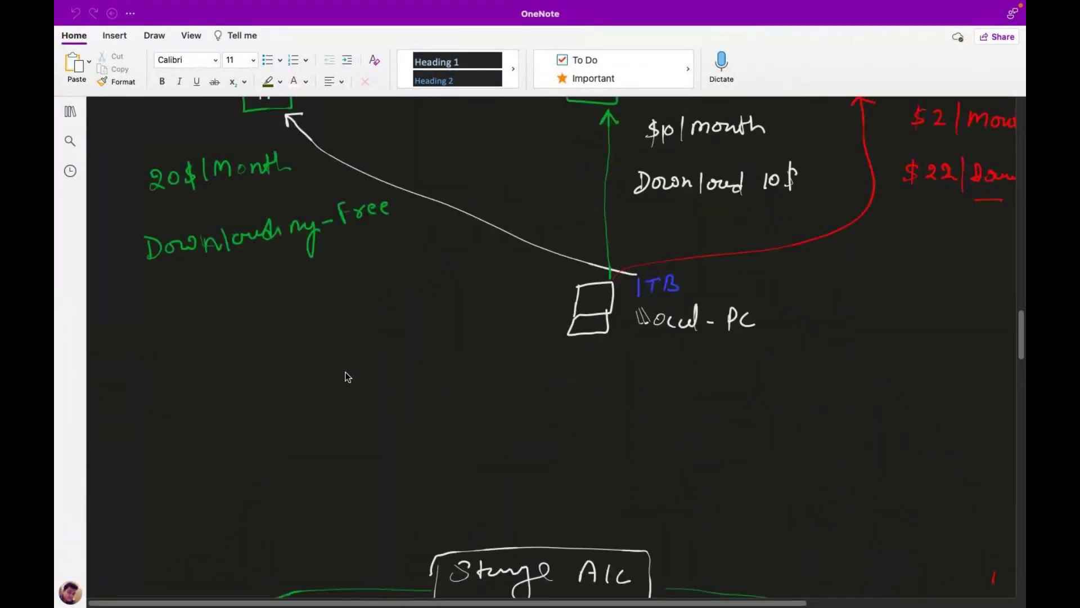
{"action": "scroll", "coordinate": [348, 377], "scroll_direction": "down", "scroll_amount": 8}
{"action": "scroll", "coordinate": [348, 377], "scroll_direction": "down", "scroll_amount": 2}
{"action": "left_click", "coordinate": [70, 111]}
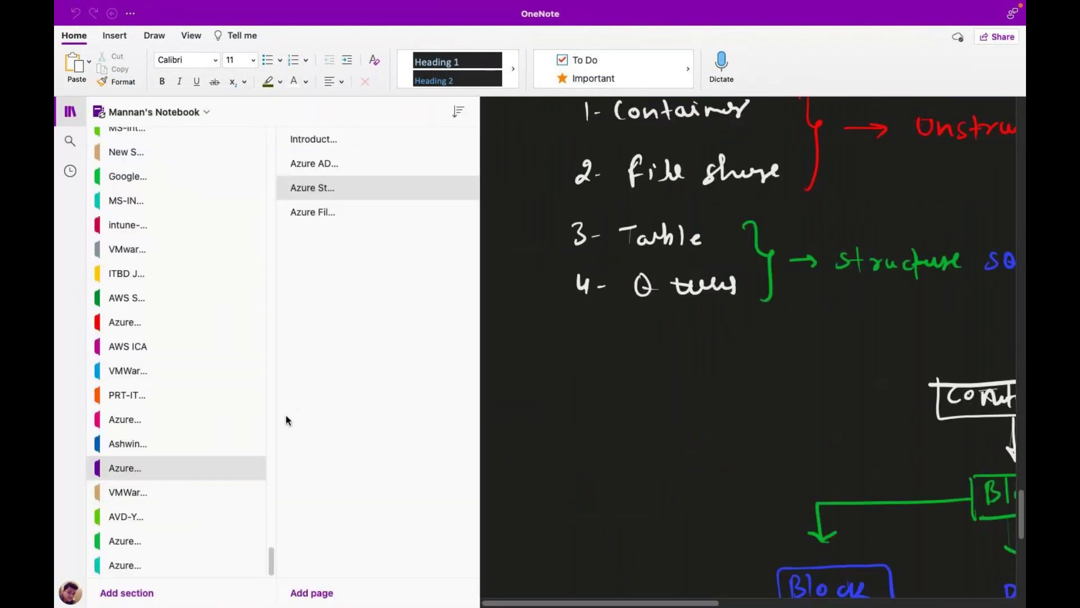
{"action": "left_click", "coordinate": [324, 212]}
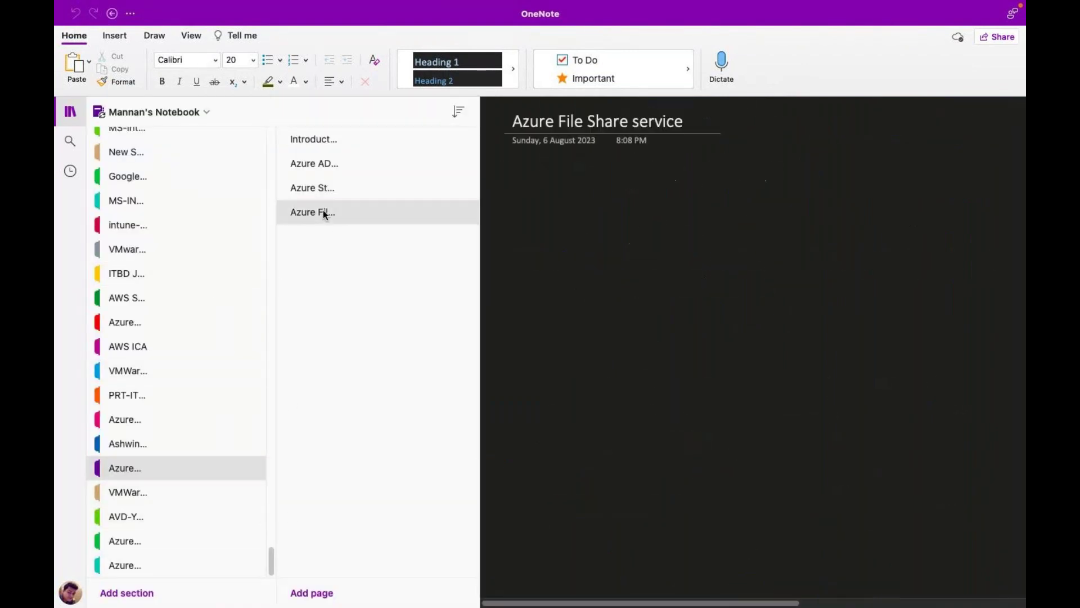
{"action": "left_click", "coordinate": [316, 188]}
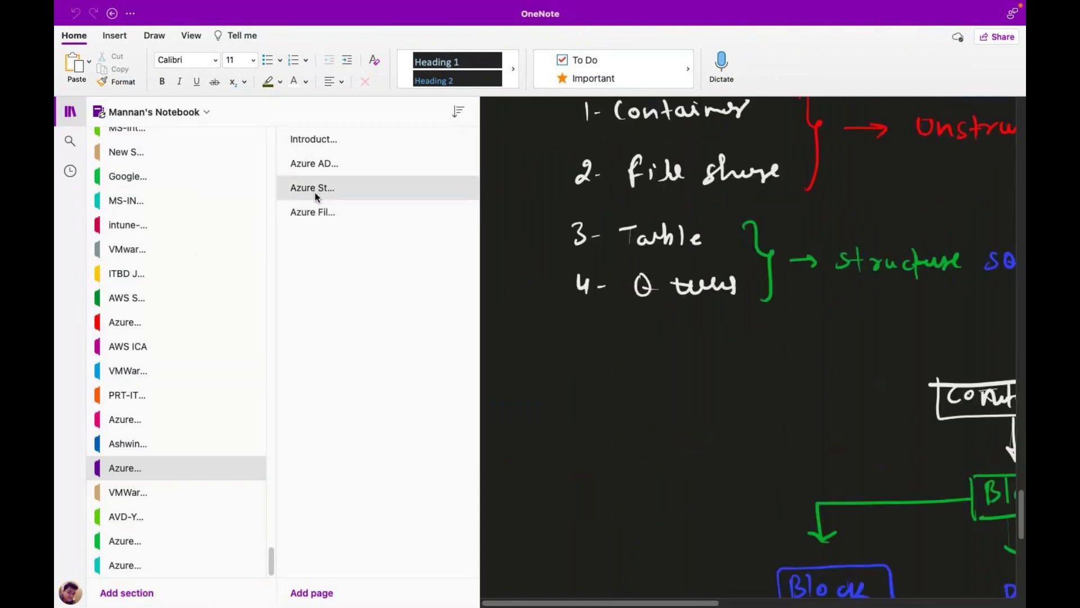
{"action": "left_click", "coordinate": [314, 208]}
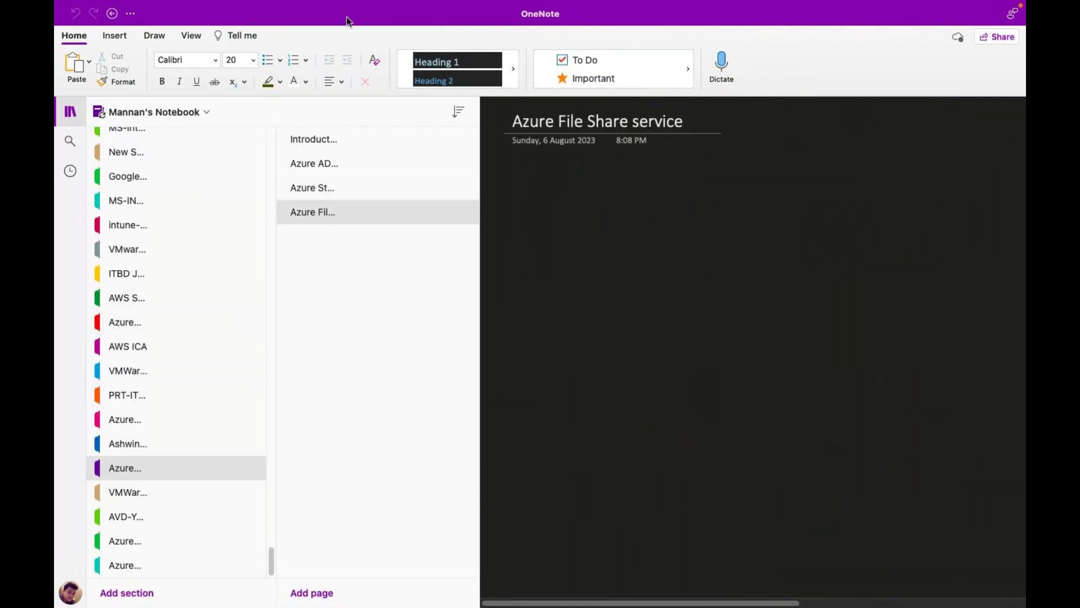
{"action": "mouse_move", "coordinate": [97, 14]}
{"action": "key", "text": "ctrl+Left"}
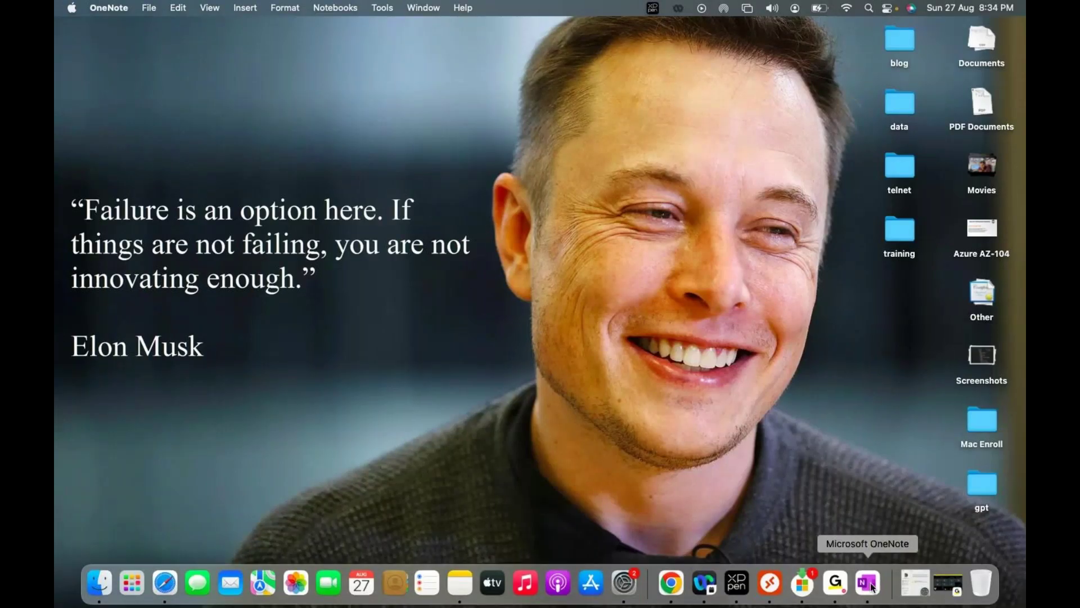
{"action": "left_click", "coordinate": [870, 585]}
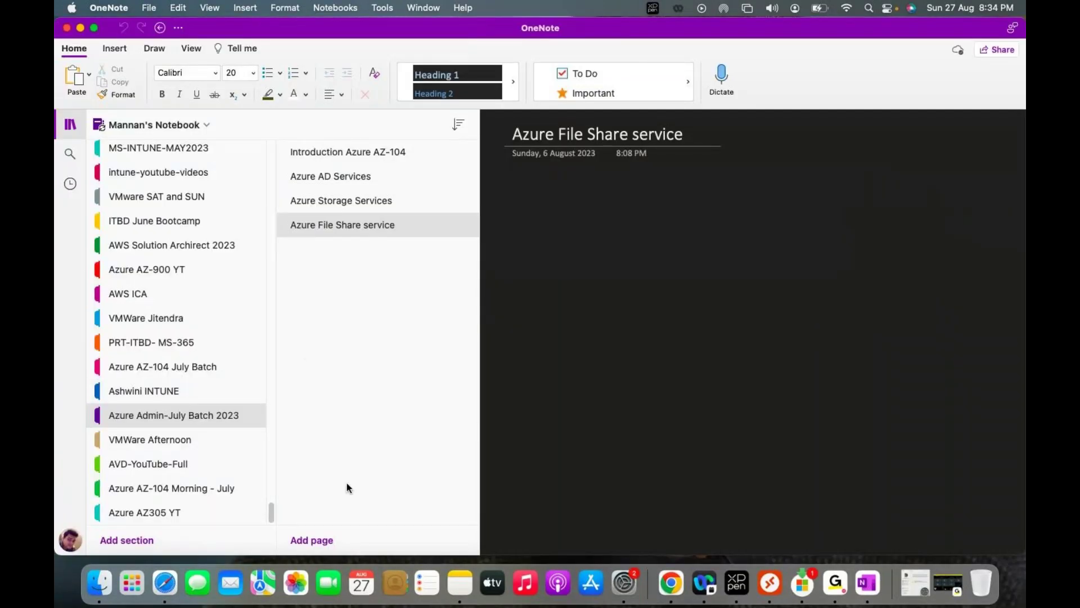
Add a new page in the section titled 'Azure Networking -'
{"action": "left_click", "coordinate": [311, 539]}
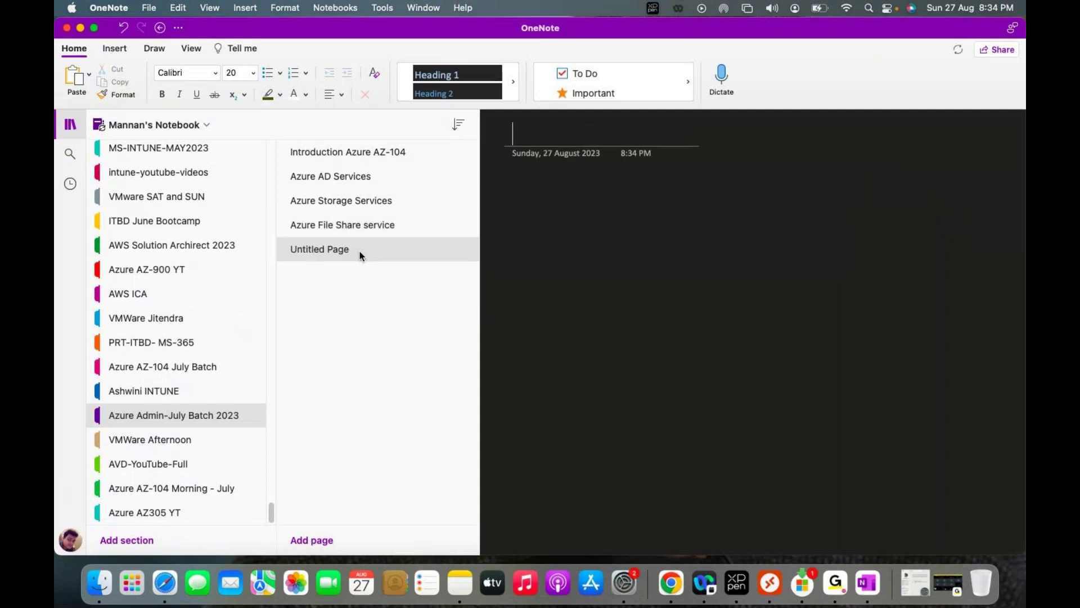
{"action": "type", "text": "Azure V"}
{"action": "key", "text": "BackSpace"}
{"action": "type", "text": "Networking -"}
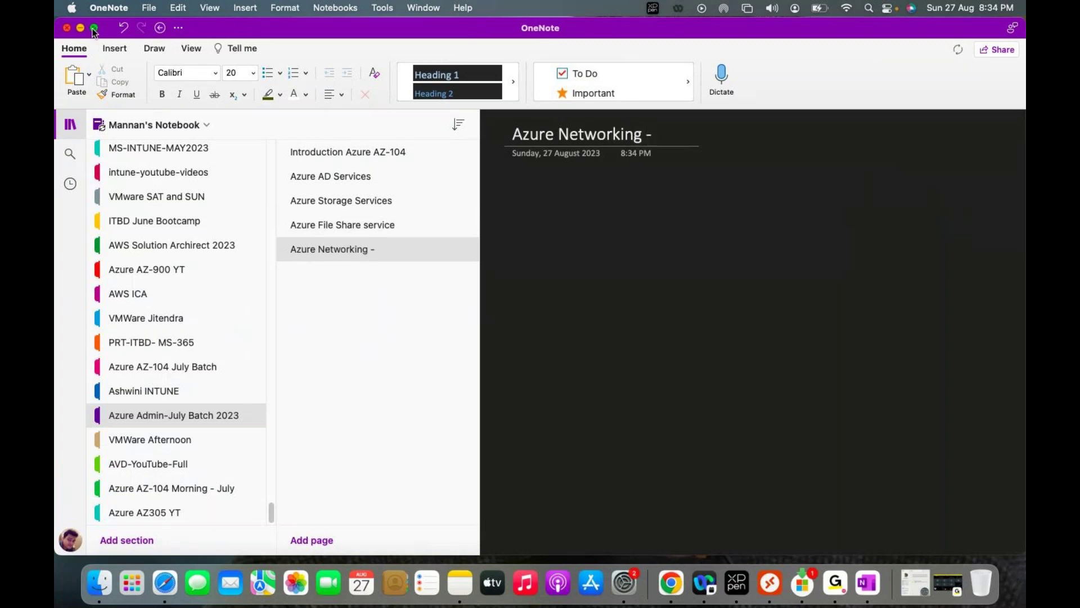
Show the page full screen with navigation panes hidden and the Draw tools open
{"action": "left_click", "coordinate": [94, 28]}
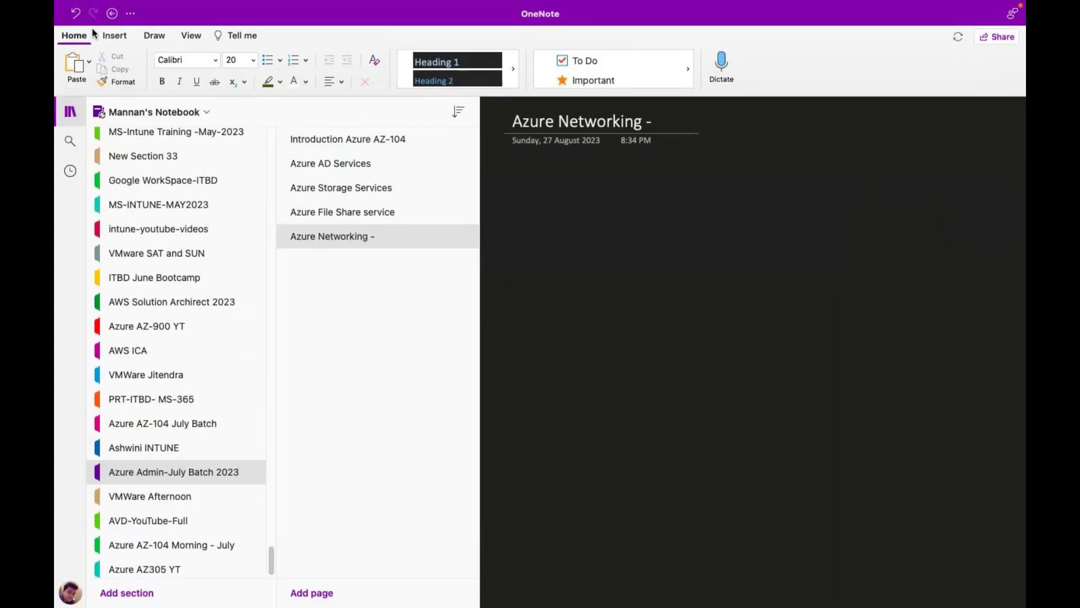
{"action": "left_click", "coordinate": [72, 112]}
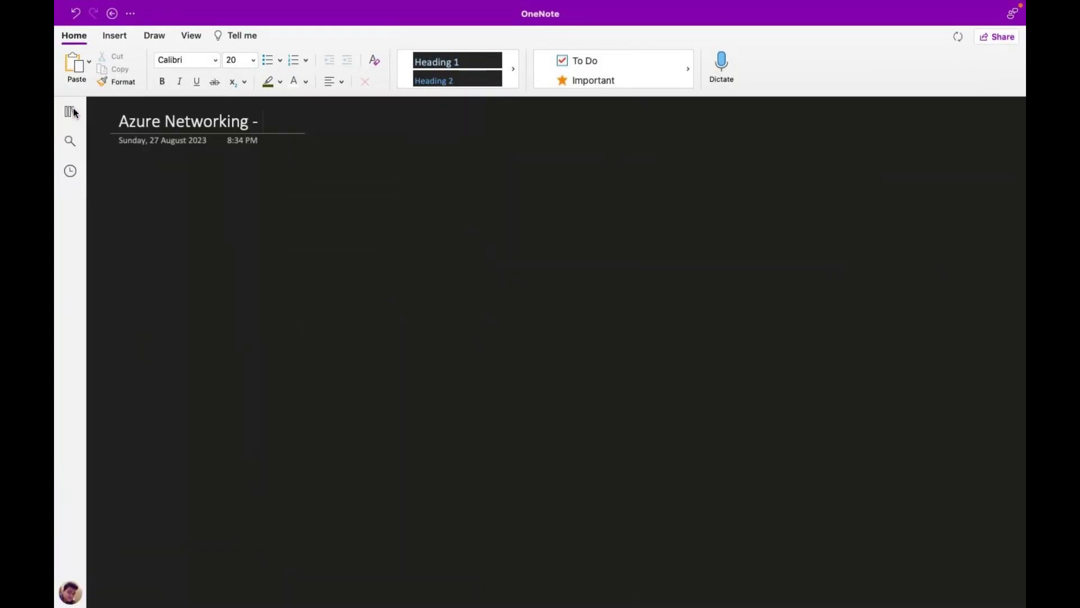
{"action": "left_click", "coordinate": [154, 36]}
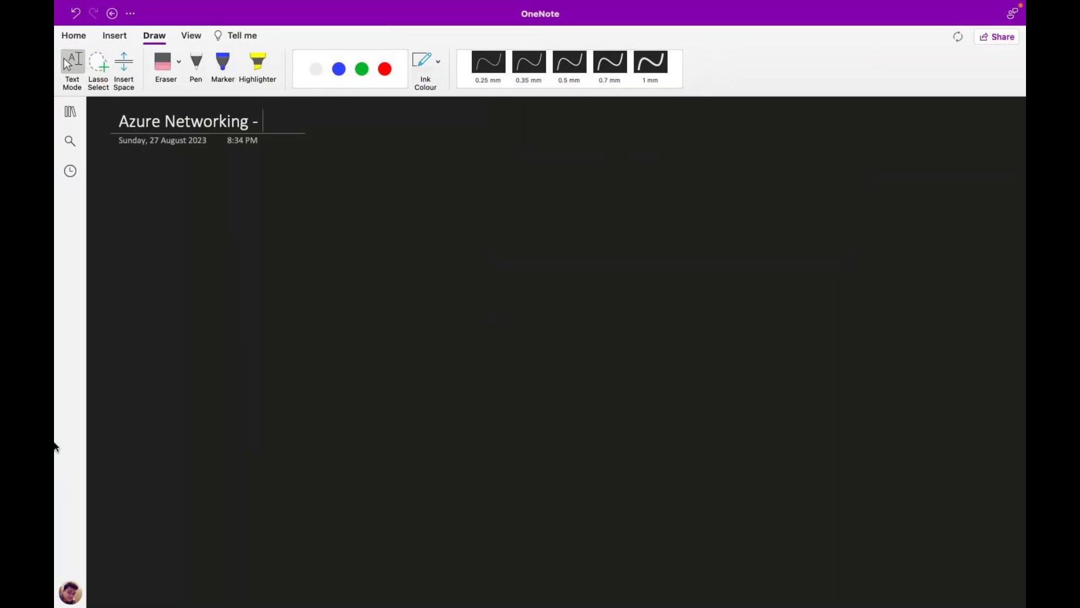
Handwrite 'About DNS' in white pen ink and draw a box around it
{"action": "left_click", "coordinate": [195, 67]}
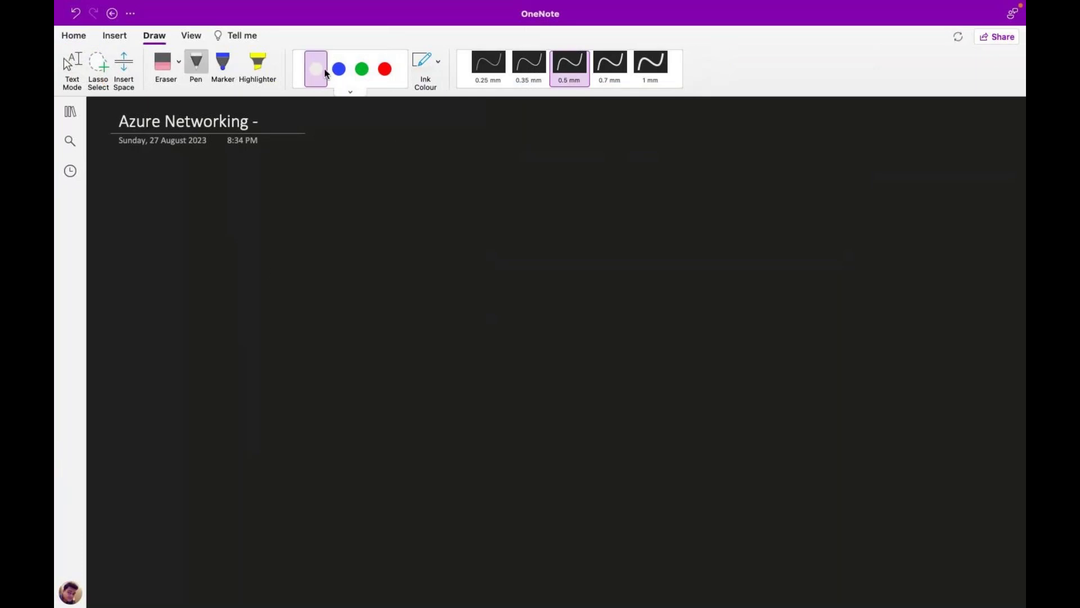
{"action": "left_click_drag", "start_coordinate": [428, 201], "coordinate": [444, 193]}
{"action": "mouse_move", "coordinate": [453, 182]}
{"action": "left_mouse_down"}
{"action": "mouse_move", "coordinate": [457, 200]}
{"action": "mouse_move", "coordinate": [510, 180]}
{"action": "mouse_move", "coordinate": [513, 199]}
{"action": "left_mouse_up"}
{"action": "left_click", "coordinate": [471, 196]}
{"action": "mouse_move", "coordinate": [499, 193]}
{"action": "left_mouse_down"}
{"action": "mouse_move", "coordinate": [587, 200]}
{"action": "mouse_move", "coordinate": [605, 191]}
{"action": "mouse_move", "coordinate": [600, 199]}
{"action": "left_mouse_up"}
{"action": "left_click_drag", "start_coordinate": [417, 172], "coordinate": [417, 214]}
{"action": "mouse_move", "coordinate": [420, 173]}
{"action": "left_mouse_down"}
{"action": "mouse_move", "coordinate": [586, 171]}
{"action": "mouse_move", "coordinate": [642, 211]}
{"action": "mouse_move", "coordinate": [416, 216]}
{"action": "left_mouse_up"}
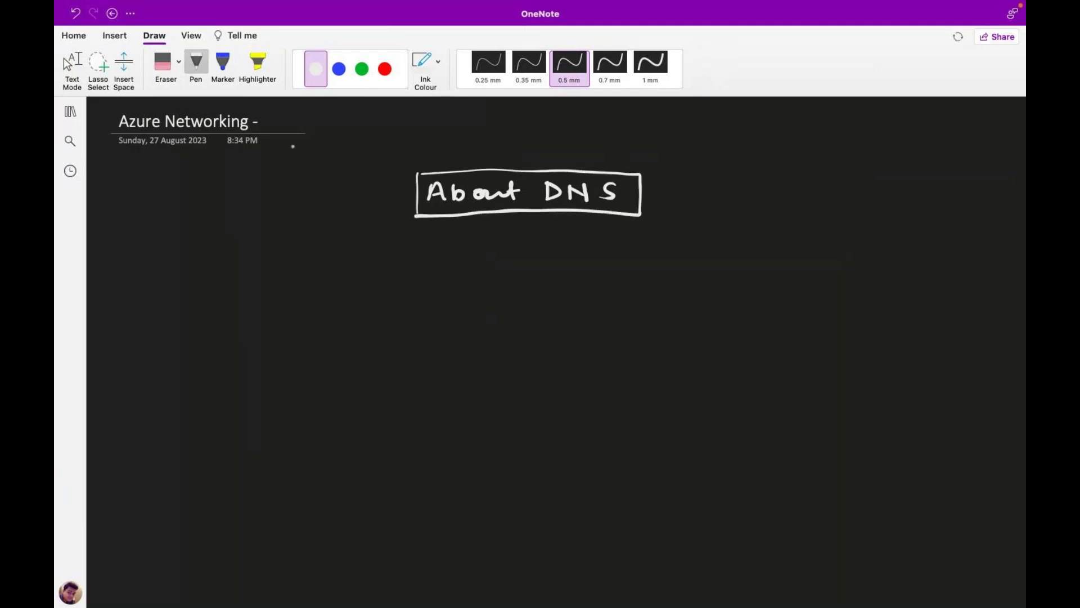
In green ink, write items 1 and 2: 'What is DNS?' and 'Types of DNS.'
{"action": "left_click", "coordinate": [344, 69]}
{"action": "left_click", "coordinate": [358, 71]}
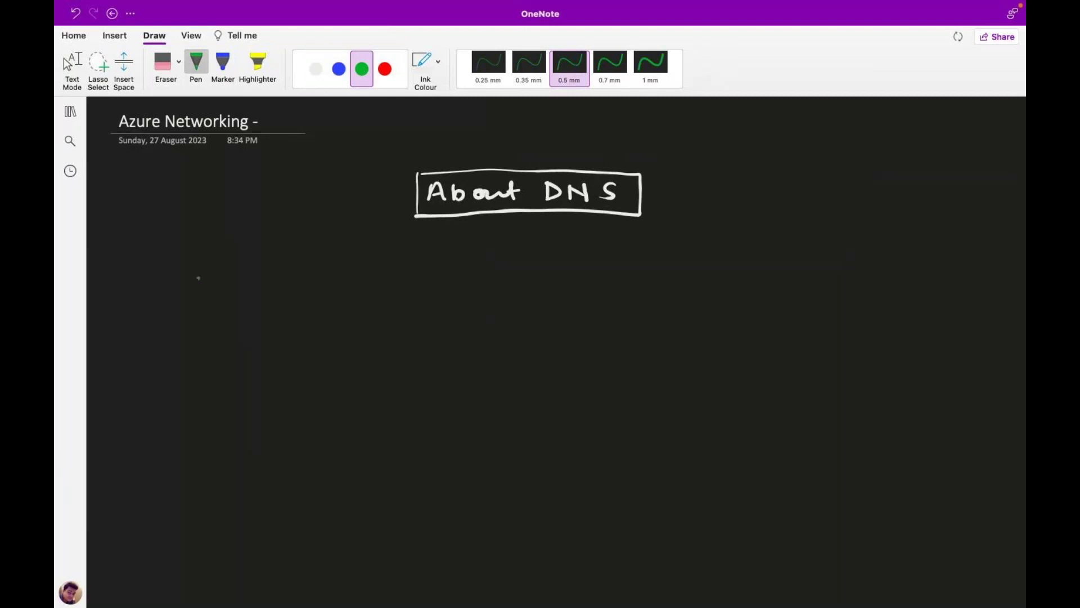
{"action": "mouse_move", "coordinate": [161, 278]}
{"action": "left_mouse_down"}
{"action": "mouse_move", "coordinate": [160, 290]}
{"action": "mouse_move", "coordinate": [197, 278]}
{"action": "mouse_move", "coordinate": [220, 290]}
{"action": "mouse_move", "coordinate": [243, 276]}
{"action": "left_mouse_up"}
{"action": "mouse_move", "coordinate": [315, 269]}
{"action": "left_mouse_down"}
{"action": "mouse_move", "coordinate": [315, 289]}
{"action": "mouse_move", "coordinate": [347, 286]}
{"action": "mouse_move", "coordinate": [349, 269]}
{"action": "mouse_move", "coordinate": [355, 287]}
{"action": "mouse_move", "coordinate": [393, 278]}
{"action": "left_mouse_up"}
{"action": "left_click", "coordinate": [395, 283]}
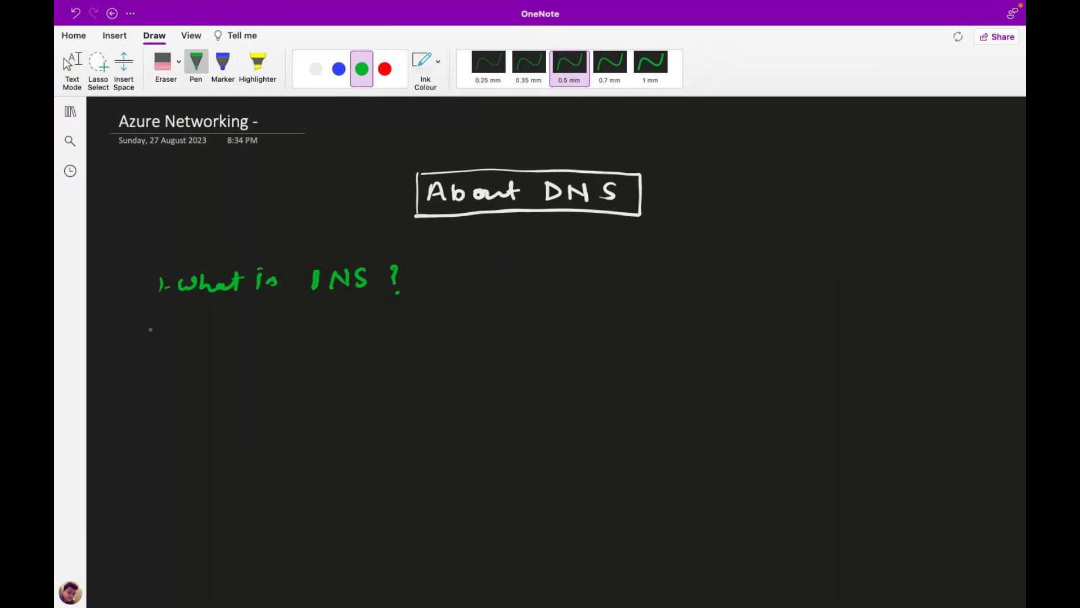
{"action": "mouse_move", "coordinate": [145, 331]}
{"action": "left_mouse_down"}
{"action": "mouse_move", "coordinate": [162, 348]}
{"action": "mouse_move", "coordinate": [224, 330]}
{"action": "left_mouse_up"}
{"action": "mouse_move", "coordinate": [214, 332]}
{"action": "left_mouse_down"}
{"action": "mouse_move", "coordinate": [212, 351]}
{"action": "mouse_move", "coordinate": [232, 353]}
{"action": "mouse_move", "coordinate": [275, 333]}
{"action": "mouse_move", "coordinate": [335, 338]}
{"action": "left_mouse_up"}
{"action": "mouse_move", "coordinate": [350, 319]}
{"action": "left_mouse_down"}
{"action": "mouse_move", "coordinate": [342, 347]}
{"action": "mouse_move", "coordinate": [360, 332]}
{"action": "mouse_move", "coordinate": [389, 342]}
{"action": "left_mouse_up"}
{"action": "mouse_move", "coordinate": [388, 326]}
{"action": "left_mouse_down"}
{"action": "mouse_move", "coordinate": [394, 341]}
{"action": "mouse_move", "coordinate": [437, 324]}
{"action": "mouse_move", "coordinate": [444, 337]}
{"action": "left_mouse_up"}
{"action": "left_click", "coordinate": [458, 333]}
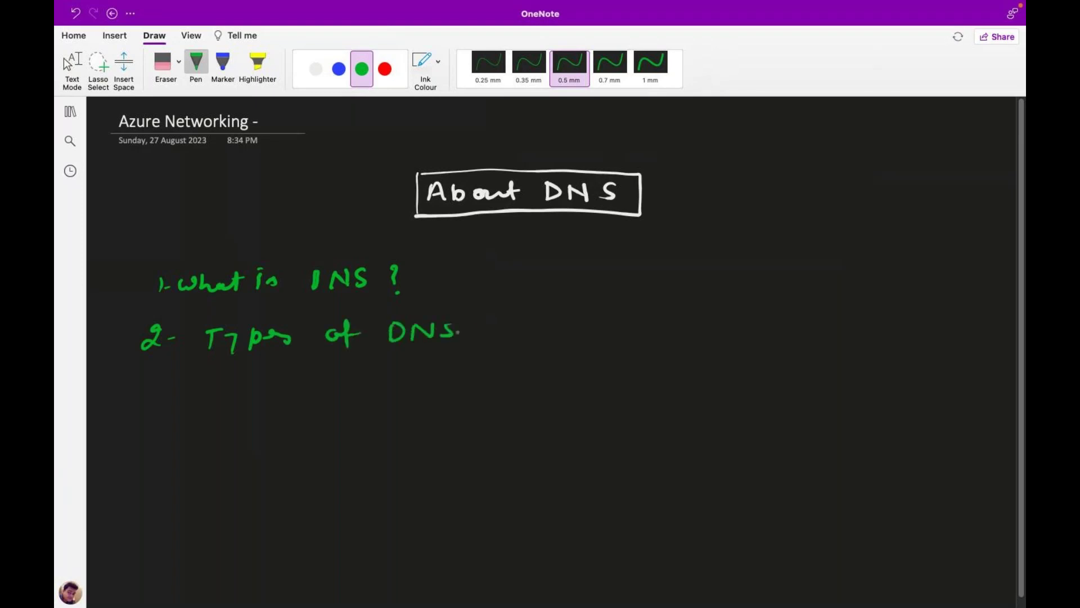
Write items 3 and 4: 'Configure DNS' and 'DNS Troubleshooting'
{"action": "mouse_move", "coordinate": [144, 383]}
{"action": "left_mouse_down"}
{"action": "mouse_move", "coordinate": [145, 400]}
{"action": "mouse_move", "coordinate": [170, 390]}
{"action": "left_mouse_up"}
{"action": "left_click_drag", "start_coordinate": [209, 377], "coordinate": [209, 392]}
{"action": "mouse_move", "coordinate": [219, 384]}
{"action": "left_mouse_down"}
{"action": "mouse_move", "coordinate": [286, 389]}
{"action": "mouse_move", "coordinate": [279, 407]}
{"action": "left_mouse_up"}
{"action": "left_click_drag", "start_coordinate": [287, 382], "coordinate": [323, 388]}
{"action": "left_click_drag", "start_coordinate": [323, 389], "coordinate": [344, 383]}
{"action": "left_click", "coordinate": [351, 391]}
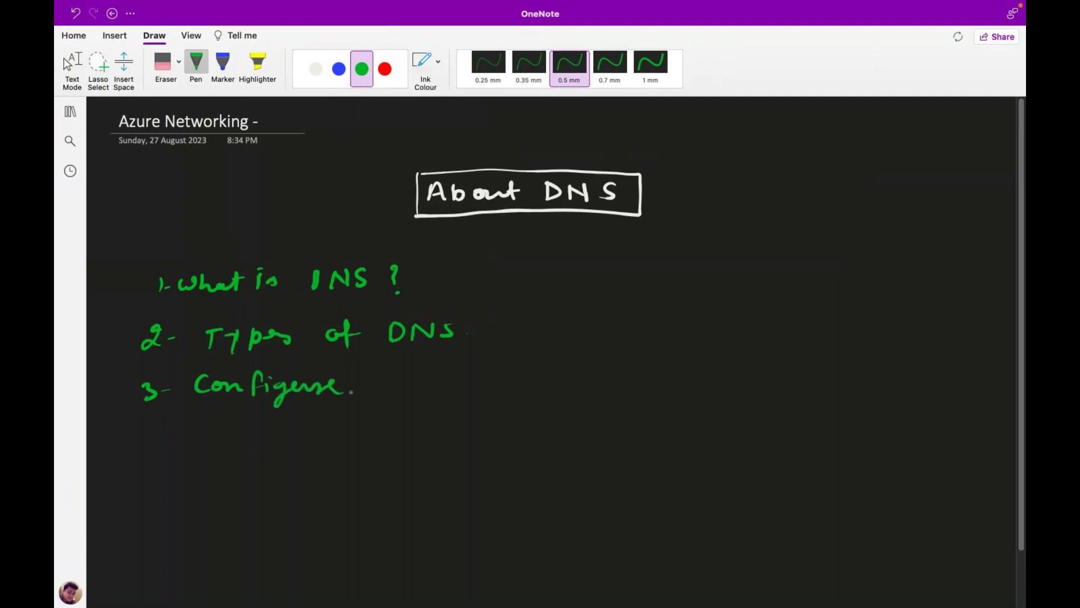
{"action": "left_click_drag", "start_coordinate": [144, 429], "coordinate": [151, 451]}
{"action": "left_click_drag", "start_coordinate": [160, 445], "coordinate": [168, 444]}
{"action": "mouse_move", "coordinate": [355, 379]}
{"action": "left_mouse_down"}
{"action": "mouse_move", "coordinate": [356, 397]}
{"action": "mouse_move", "coordinate": [397, 382]}
{"action": "mouse_move", "coordinate": [376, 403]}
{"action": "mouse_move", "coordinate": [397, 374]}
{"action": "mouse_move", "coordinate": [409, 396]}
{"action": "left_mouse_up"}
{"action": "mouse_move", "coordinate": [193, 435]}
{"action": "left_mouse_down"}
{"action": "mouse_move", "coordinate": [195, 453]}
{"action": "mouse_move", "coordinate": [229, 449]}
{"action": "left_mouse_up"}
{"action": "mouse_move", "coordinate": [230, 433]}
{"action": "left_mouse_down"}
{"action": "mouse_move", "coordinate": [231, 452]}
{"action": "mouse_move", "coordinate": [295, 455]}
{"action": "left_mouse_up"}
{"action": "mouse_move", "coordinate": [288, 440]}
{"action": "left_mouse_down"}
{"action": "mouse_move", "coordinate": [364, 457]}
{"action": "mouse_move", "coordinate": [393, 449]}
{"action": "mouse_move", "coordinate": [379, 457]}
{"action": "mouse_move", "coordinate": [476, 459]}
{"action": "mouse_move", "coordinate": [483, 444]}
{"action": "left_mouse_up"}
{"action": "mouse_move", "coordinate": [487, 447]}
{"action": "left_mouse_down"}
{"action": "mouse_move", "coordinate": [487, 457]}
{"action": "mouse_move", "coordinate": [526, 455]}
{"action": "mouse_move", "coordinate": [524, 488]}
{"action": "left_mouse_up"}
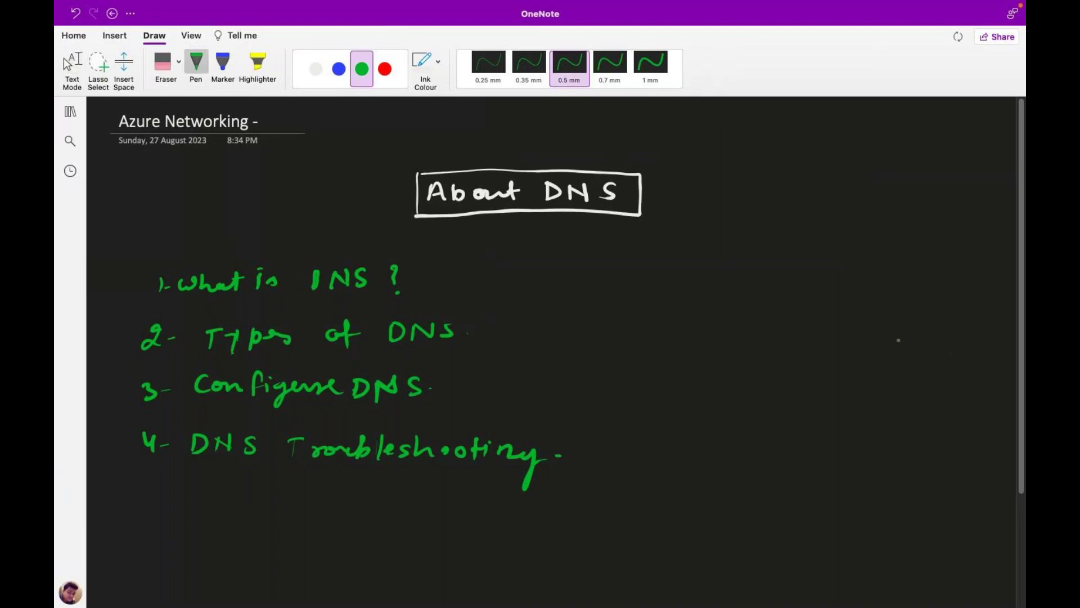
Tick off list item 1 with a red check mark
{"action": "left_click", "coordinate": [384, 69]}
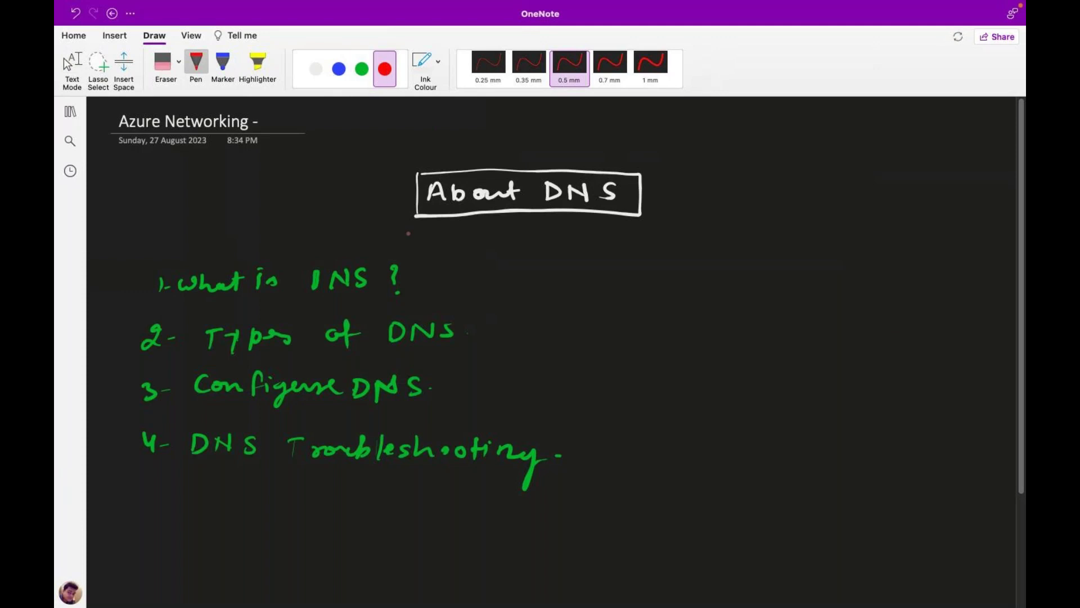
{"action": "left_click_drag", "start_coordinate": [420, 281], "coordinate": [456, 271]}
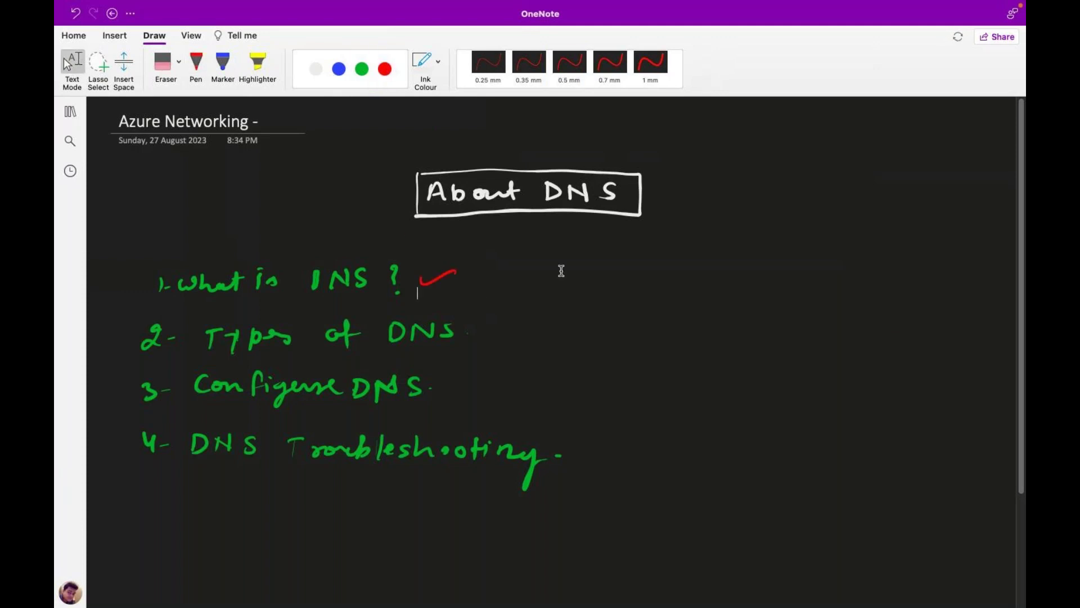
{"action": "left_click", "coordinate": [68, 63]}
{"action": "left_click", "coordinate": [339, 68]}
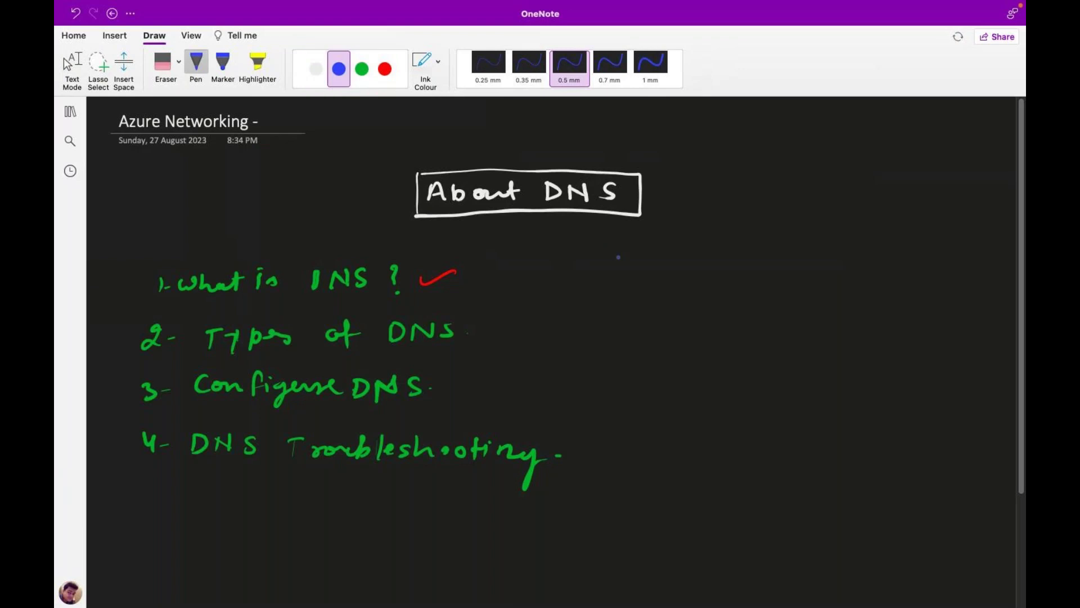
{"action": "mouse_move", "coordinate": [664, 289]}
{"action": "left_mouse_down"}
{"action": "mouse_move", "coordinate": [700, 265]}
{"action": "mouse_move", "coordinate": [700, 290]}
{"action": "mouse_move", "coordinate": [660, 289]}
{"action": "mouse_move", "coordinate": [675, 300]}
{"action": "mouse_move", "coordinate": [683, 292]}
{"action": "mouse_move", "coordinate": [668, 327]}
{"action": "mouse_move", "coordinate": [722, 325]}
{"action": "mouse_move", "coordinate": [718, 343]}
{"action": "left_mouse_up"}
{"action": "left_click", "coordinate": [710, 325]}
{"action": "left_click", "coordinate": [718, 324]}
{"action": "mouse_move", "coordinate": [729, 328]}
{"action": "left_mouse_down"}
{"action": "mouse_move", "coordinate": [766, 324]}
{"action": "mouse_move", "coordinate": [765, 351]}
{"action": "left_mouse_up"}
{"action": "left_click_drag", "start_coordinate": [775, 332], "coordinate": [844, 332]}
{"action": "left_click_drag", "start_coordinate": [846, 327], "coordinate": [873, 333]}
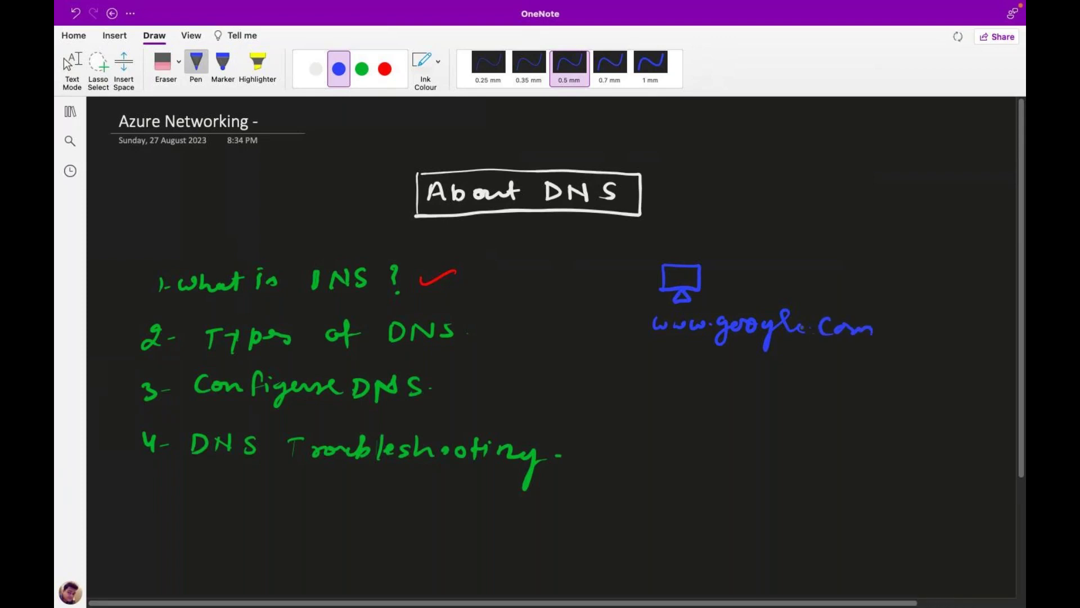
In red, draw a server box labelled 'google' with 'google server' beneath it
{"action": "left_click", "coordinate": [385, 69]}
{"action": "mouse_move", "coordinate": [898, 123]}
{"action": "left_mouse_down"}
{"action": "mouse_move", "coordinate": [896, 181]}
{"action": "mouse_move", "coordinate": [931, 165]}
{"action": "mouse_move", "coordinate": [931, 176]}
{"action": "mouse_move", "coordinate": [897, 180]}
{"action": "mouse_move", "coordinate": [886, 221]}
{"action": "left_mouse_up"}
{"action": "left_click_drag", "start_coordinate": [904, 201], "coordinate": [913, 205]}
{"action": "mouse_move", "coordinate": [913, 201]}
{"action": "left_mouse_down"}
{"action": "mouse_move", "coordinate": [922, 230]}
{"action": "mouse_move", "coordinate": [958, 213]}
{"action": "left_mouse_up"}
{"action": "mouse_move", "coordinate": [893, 239]}
{"action": "left_mouse_down"}
{"action": "mouse_move", "coordinate": [892, 251]}
{"action": "mouse_move", "coordinate": [973, 241]}
{"action": "left_mouse_up"}
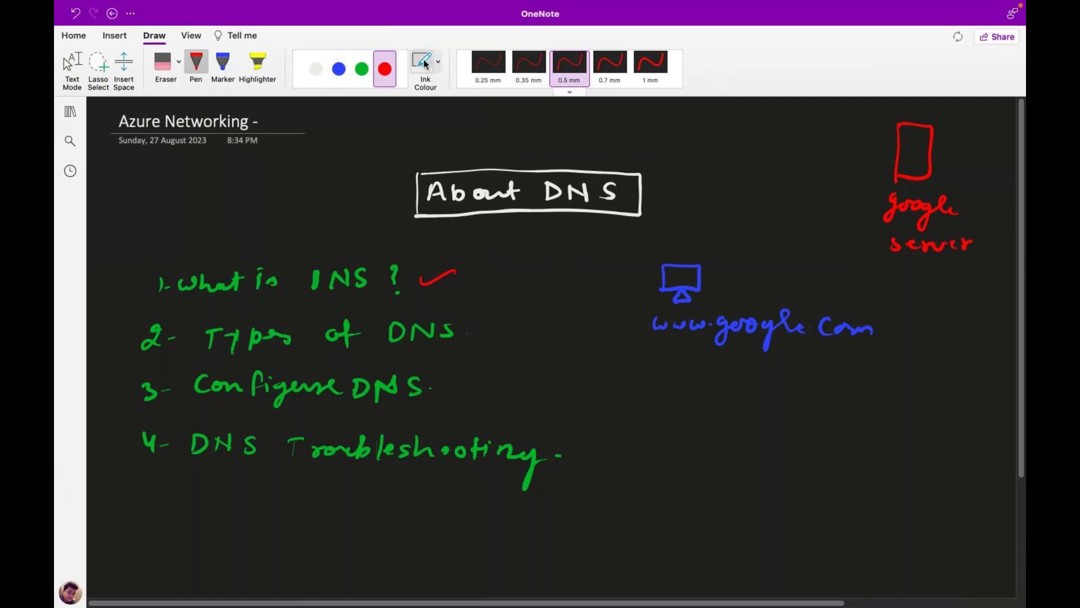
In green, write the server's IP address and draw an arrow from server to computer
{"action": "left_click", "coordinate": [362, 69]}
{"action": "mouse_move", "coordinate": [838, 105]}
{"action": "left_mouse_down"}
{"action": "mouse_move", "coordinate": [838, 122]}
{"action": "mouse_move", "coordinate": [881, 122]}
{"action": "left_mouse_up"}
{"action": "left_click", "coordinate": [874, 113]}
{"action": "mouse_move", "coordinate": [896, 112]}
{"action": "left_mouse_down"}
{"action": "mouse_move", "coordinate": [912, 123]}
{"action": "mouse_move", "coordinate": [921, 109]}
{"action": "left_mouse_up"}
{"action": "mouse_move", "coordinate": [934, 108]}
{"action": "left_mouse_down"}
{"action": "mouse_move", "coordinate": [947, 127]}
{"action": "mouse_move", "coordinate": [956, 113]}
{"action": "left_mouse_up"}
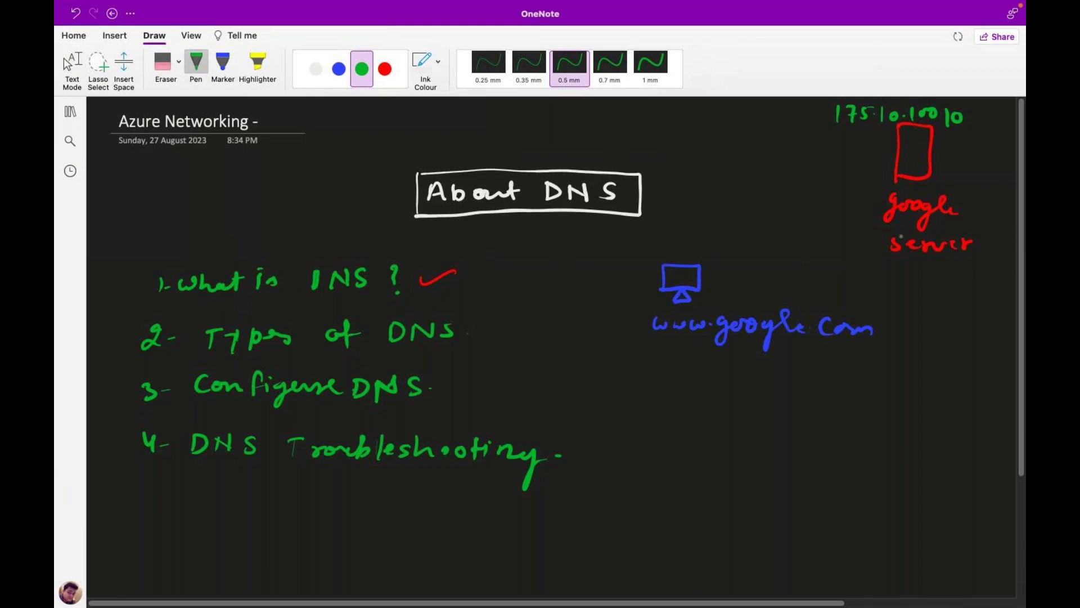
{"action": "left_click_drag", "start_coordinate": [718, 353], "coordinate": [801, 357]}
{"action": "mouse_move", "coordinate": [887, 182]}
{"action": "left_mouse_down"}
{"action": "mouse_move", "coordinate": [827, 185]}
{"action": "mouse_move", "coordinate": [734, 233]}
{"action": "mouse_move", "coordinate": [716, 262]}
{"action": "left_mouse_up"}
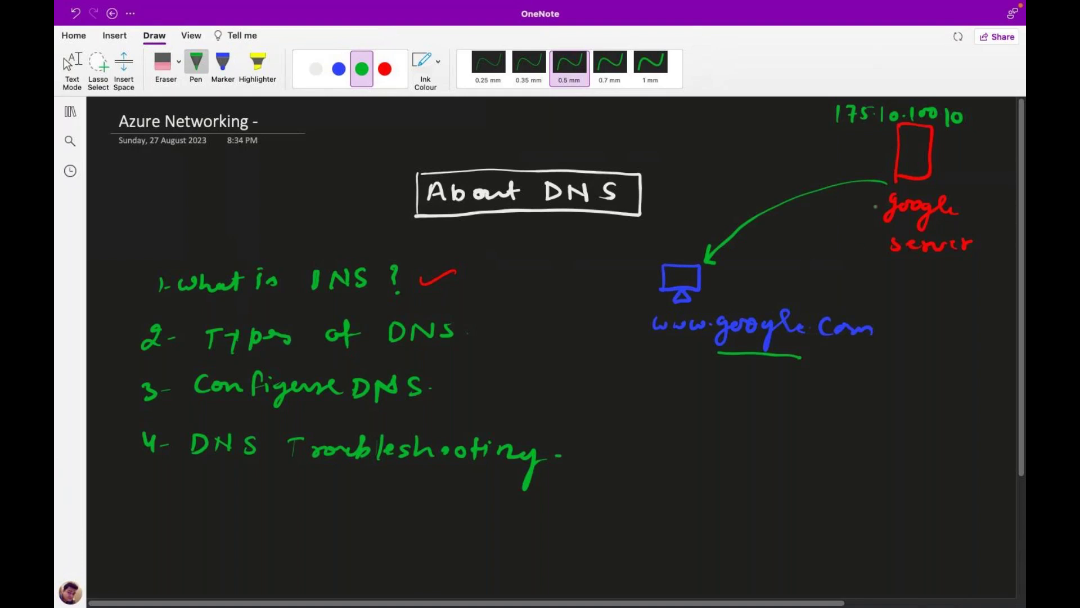
{"action": "left_click_drag", "start_coordinate": [878, 177], "coordinate": [880, 192]}
In blue, label the arrow 'DNS', write 'IP' by the server, and arrow it to the computer
{"action": "left_click", "coordinate": [339, 69]}
{"action": "mouse_move", "coordinate": [735, 183]}
{"action": "left_mouse_down"}
{"action": "mouse_move", "coordinate": [737, 197]}
{"action": "mouse_move", "coordinate": [761, 179]}
{"action": "mouse_move", "coordinate": [763, 191]}
{"action": "left_mouse_up"}
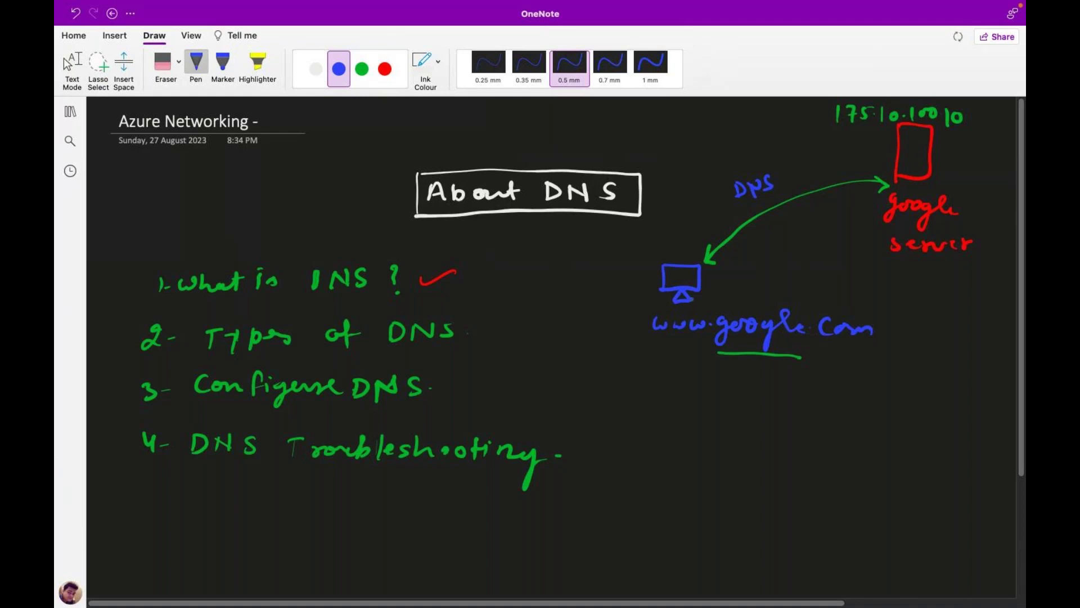
{"action": "mouse_move", "coordinate": [832, 151]}
{"action": "left_mouse_down"}
{"action": "mouse_move", "coordinate": [830, 166]}
{"action": "mouse_move", "coordinate": [839, 149]}
{"action": "left_mouse_up"}
{"action": "left_click_drag", "start_coordinate": [824, 168], "coordinate": [837, 163]}
{"action": "mouse_move", "coordinate": [844, 151]}
{"action": "left_mouse_down"}
{"action": "mouse_move", "coordinate": [843, 165]}
{"action": "mouse_move", "coordinate": [855, 156]}
{"action": "left_mouse_up"}
{"action": "mouse_move", "coordinate": [782, 151]}
{"action": "left_mouse_down"}
{"action": "mouse_move", "coordinate": [721, 155]}
{"action": "mouse_move", "coordinate": [681, 230]}
{"action": "mouse_move", "coordinate": [654, 248]}
{"action": "mouse_move", "coordinate": [699, 238]}
{"action": "left_mouse_up"}
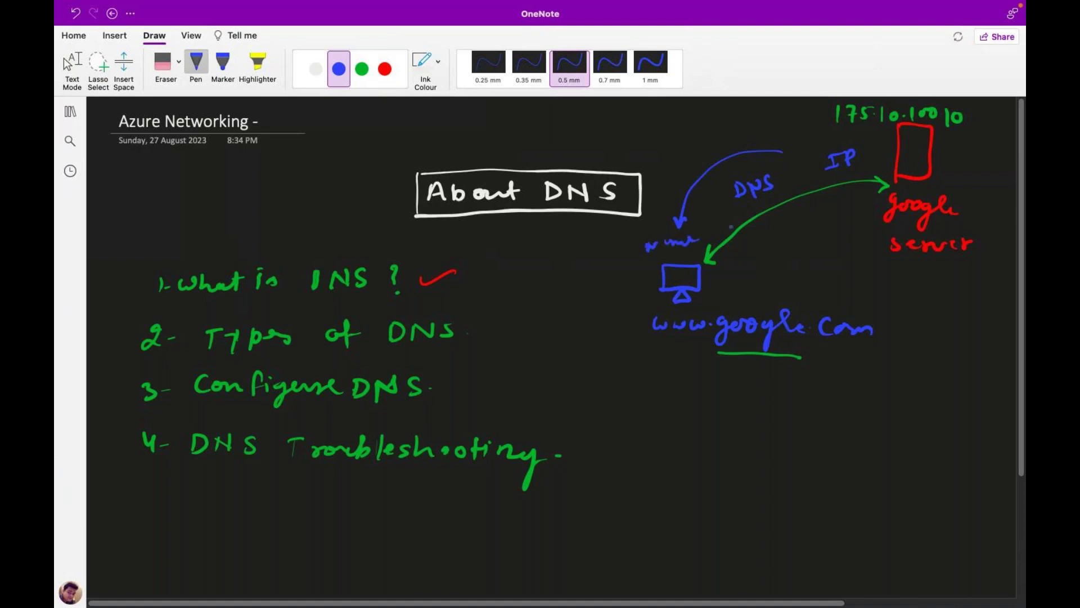
Add a red arrow from computer to server and retrace the blue return arrow
{"action": "left_click", "coordinate": [385, 70]}
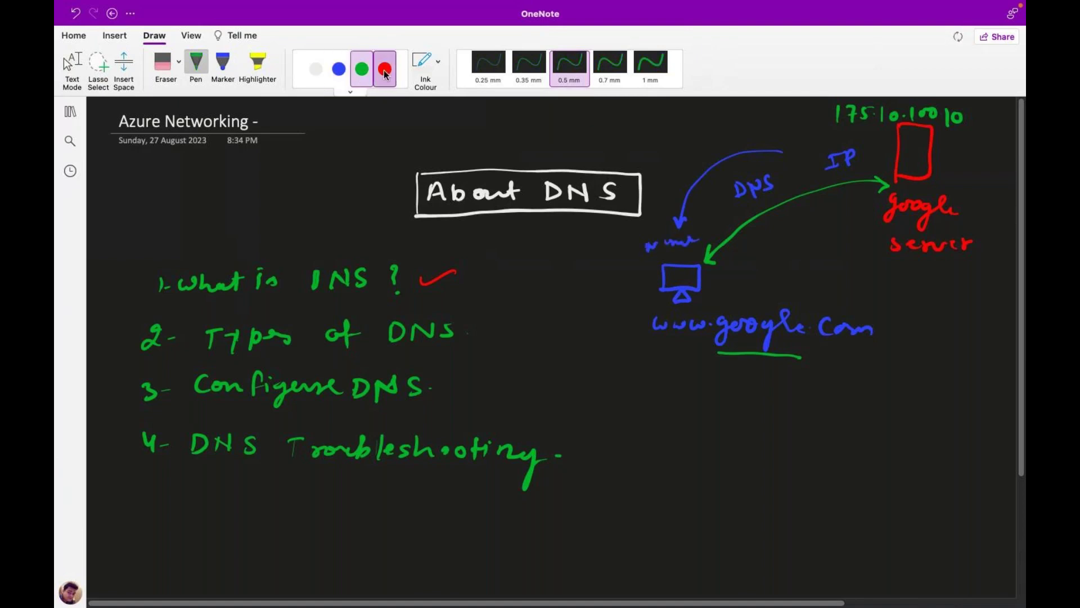
{"action": "mouse_move", "coordinate": [693, 251]}
{"action": "left_mouse_down"}
{"action": "mouse_move", "coordinate": [759, 256]}
{"action": "mouse_move", "coordinate": [853, 194]}
{"action": "mouse_move", "coordinate": [855, 205]}
{"action": "left_mouse_up"}
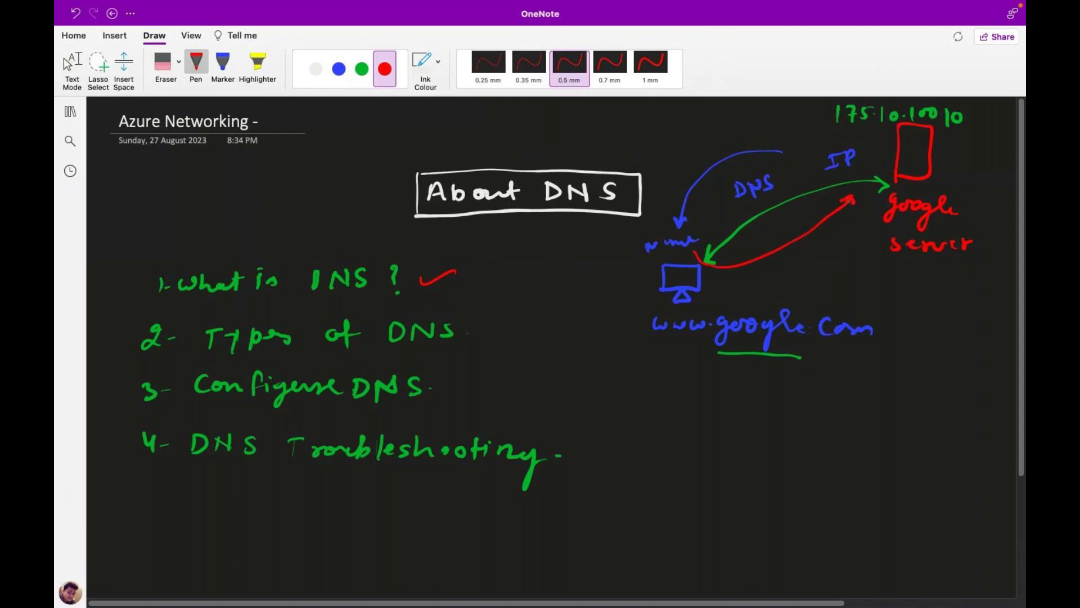
{"action": "left_click", "coordinate": [338, 69]}
{"action": "mouse_move", "coordinate": [817, 156]}
{"action": "left_mouse_down"}
{"action": "mouse_move", "coordinate": [756, 149]}
{"action": "mouse_move", "coordinate": [707, 169]}
{"action": "mouse_move", "coordinate": [682, 224]}
{"action": "left_mouse_up"}
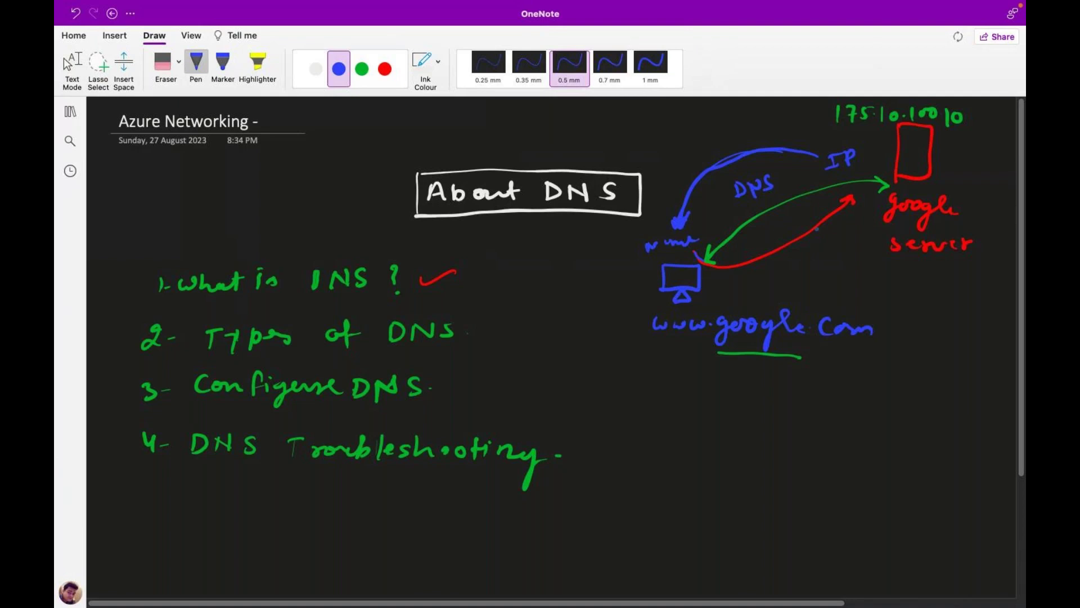
{"action": "left_click", "coordinate": [65, 61]}
Add a red check mark after 'Types of DNS'
{"action": "left_click_drag", "start_coordinate": [1022, 470], "coordinate": [1023, 495]}
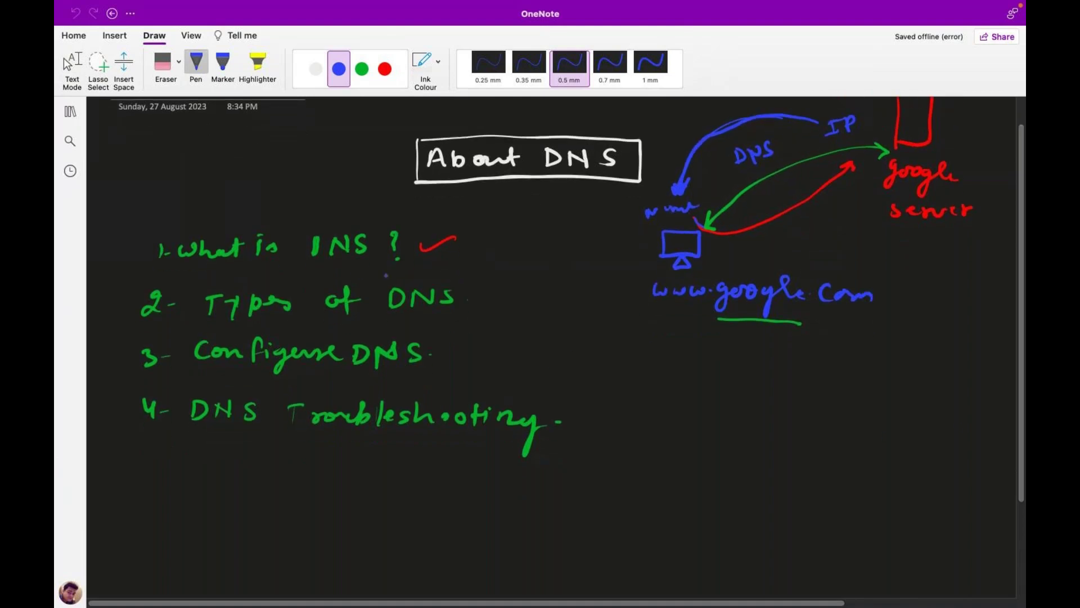
{"action": "left_click", "coordinate": [385, 68]}
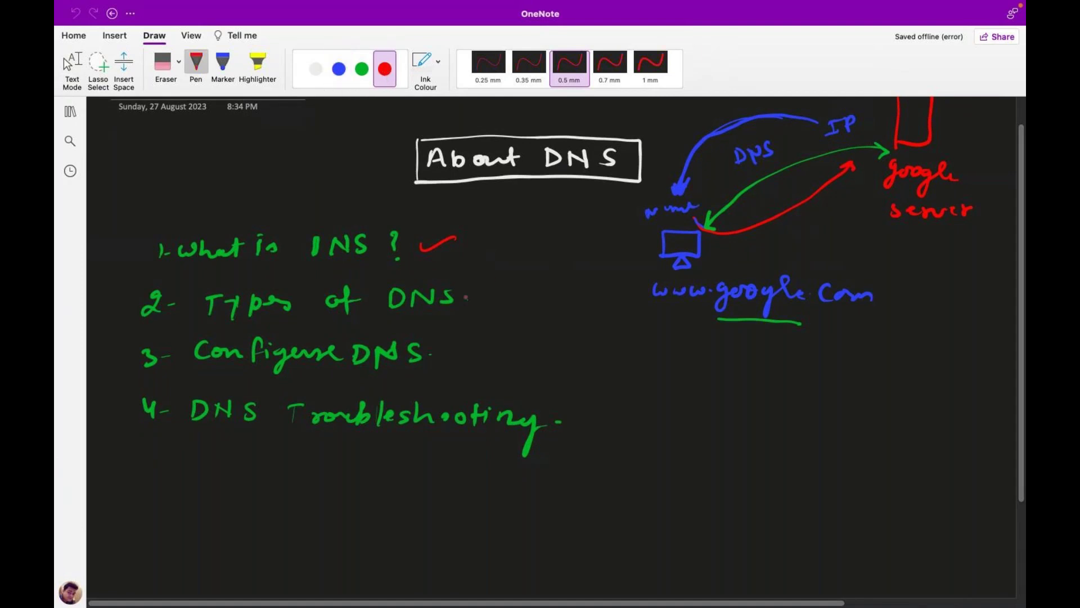
{"action": "left_click_drag", "start_coordinate": [464, 295], "coordinate": [481, 289]}
Below the list, write 'Type DNS' in red and box it
{"action": "scroll", "coordinate": [1007, 482], "scroll_direction": "down", "scroll_amount": 3}
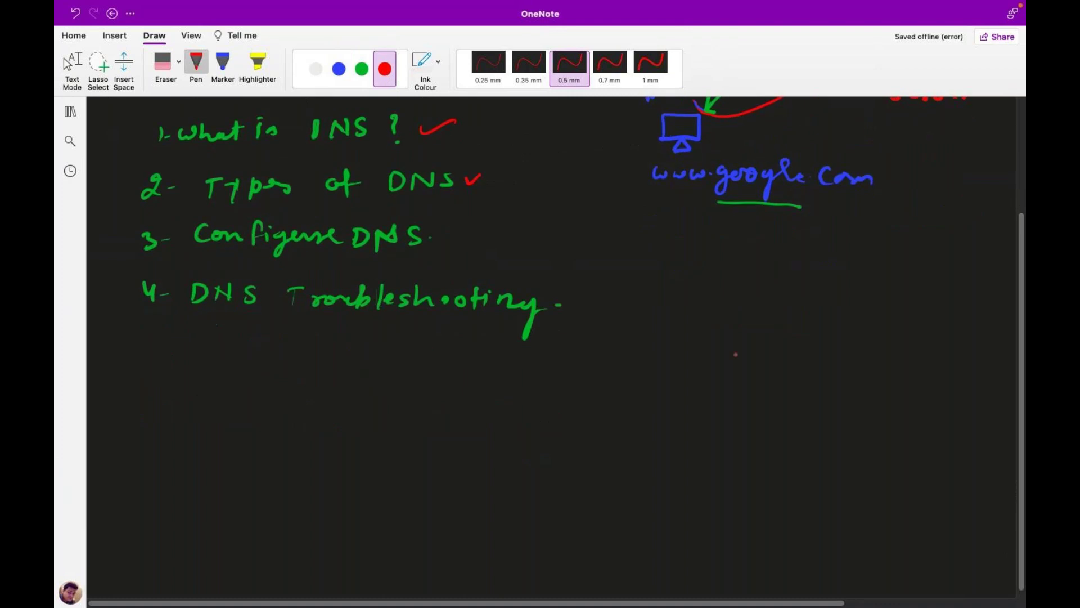
{"action": "mouse_move", "coordinate": [480, 388]}
{"action": "left_mouse_down"}
{"action": "mouse_move", "coordinate": [502, 387]}
{"action": "mouse_move", "coordinate": [491, 409]}
{"action": "mouse_move", "coordinate": [591, 399]}
{"action": "left_mouse_up"}
{"action": "left_click_drag", "start_coordinate": [607, 392], "coordinate": [598, 403]}
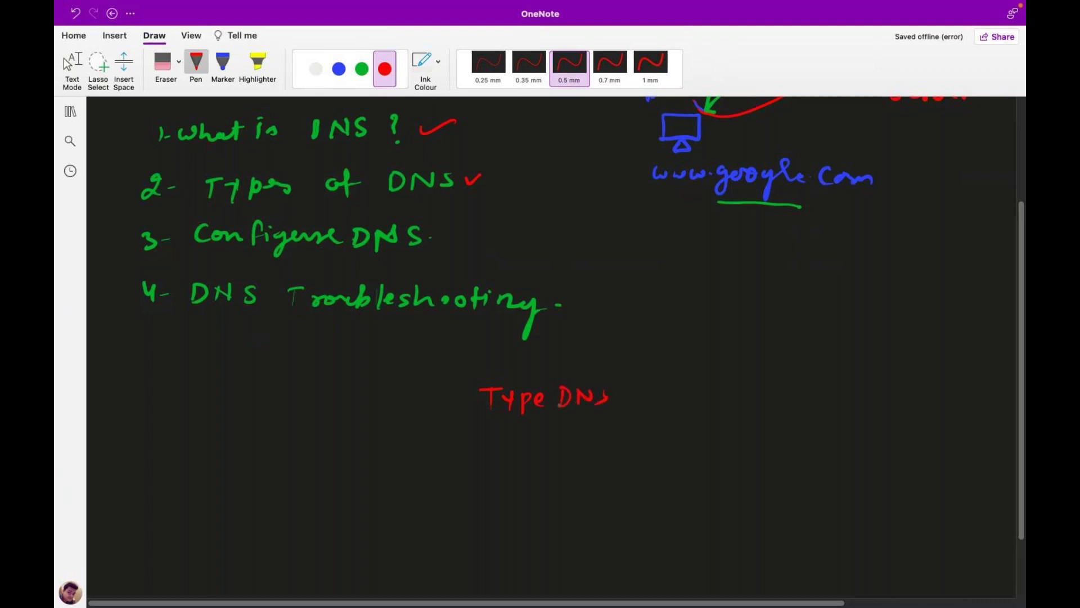
{"action": "mouse_move", "coordinate": [473, 378]}
{"action": "left_mouse_down"}
{"action": "mouse_move", "coordinate": [471, 416]}
{"action": "mouse_move", "coordinate": [585, 376]}
{"action": "mouse_move", "coordinate": [625, 391]}
{"action": "mouse_move", "coordinate": [472, 419]}
{"action": "left_mouse_up"}
{"action": "left_click_drag", "start_coordinate": [608, 387], "coordinate": [600, 393]}
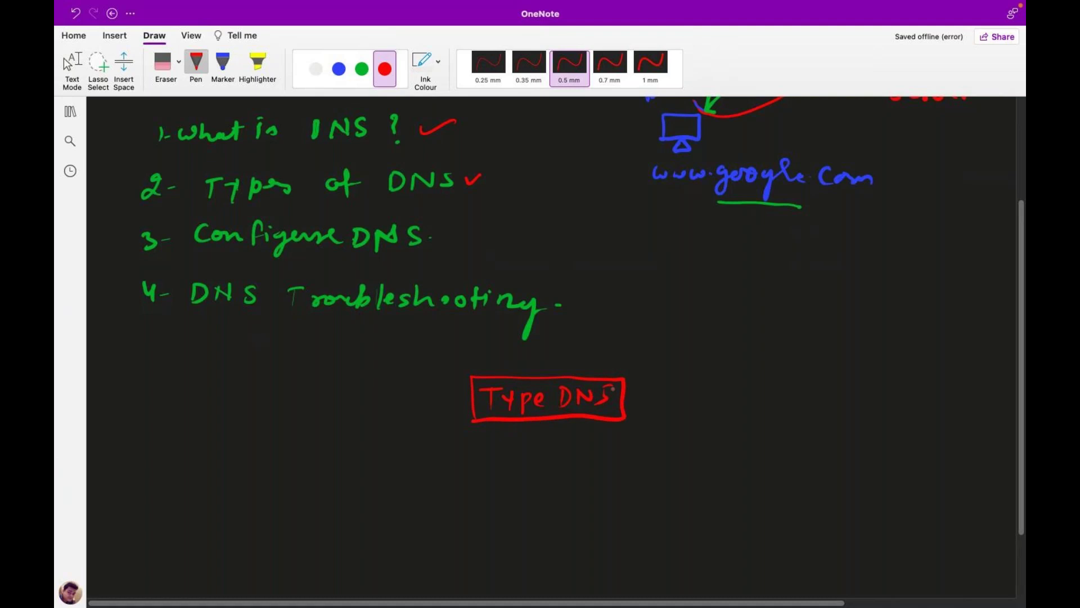
In white, draw two branching arrows labelled 'Public DNS' and 'Private DNS'
{"action": "left_click", "coordinate": [316, 69]}
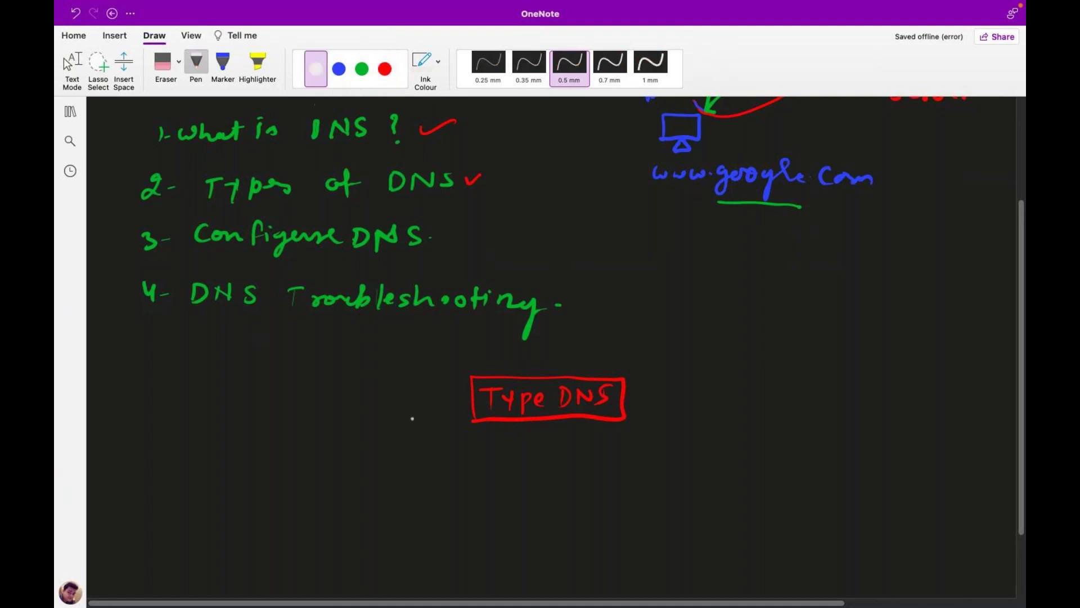
{"action": "mouse_move", "coordinate": [469, 400]}
{"action": "left_mouse_down"}
{"action": "mouse_move", "coordinate": [326, 400]}
{"action": "mouse_move", "coordinate": [311, 439]}
{"action": "mouse_move", "coordinate": [324, 430]}
{"action": "left_mouse_up"}
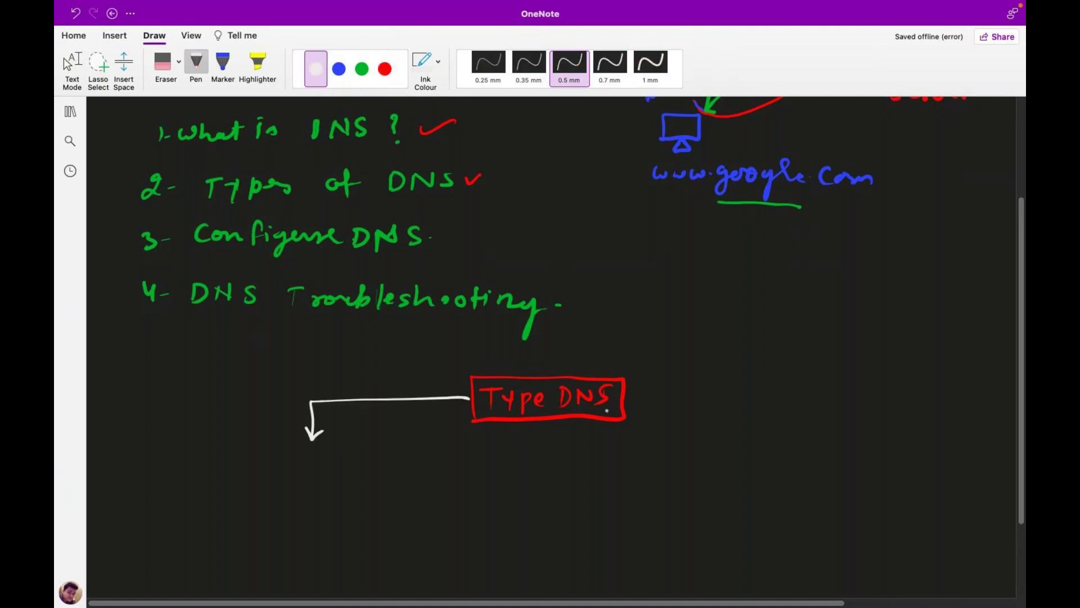
{"action": "mouse_move", "coordinate": [634, 397]}
{"action": "left_mouse_down"}
{"action": "mouse_move", "coordinate": [748, 405]}
{"action": "mouse_move", "coordinate": [746, 457]}
{"action": "mouse_move", "coordinate": [760, 445]}
{"action": "left_mouse_up"}
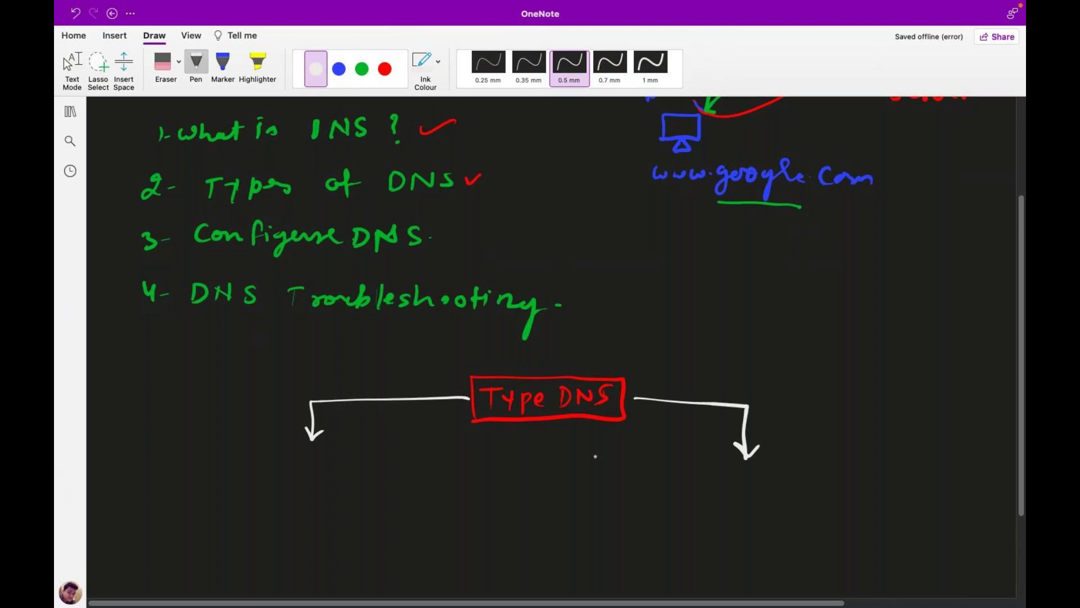
{"action": "mouse_move", "coordinate": [280, 474]}
{"action": "left_mouse_down"}
{"action": "mouse_move", "coordinate": [280, 495]}
{"action": "mouse_move", "coordinate": [283, 482]}
{"action": "left_mouse_up"}
{"action": "mouse_move", "coordinate": [293, 479]}
{"action": "left_mouse_down"}
{"action": "mouse_move", "coordinate": [310, 491]}
{"action": "mouse_move", "coordinate": [349, 475]}
{"action": "mouse_move", "coordinate": [350, 490]}
{"action": "mouse_move", "coordinate": [389, 494]}
{"action": "left_mouse_up"}
{"action": "left_click", "coordinate": [406, 480]}
{"action": "mouse_move", "coordinate": [410, 477]}
{"action": "left_mouse_down"}
{"action": "mouse_move", "coordinate": [422, 475]}
{"action": "mouse_move", "coordinate": [424, 492]}
{"action": "left_mouse_up"}
{"action": "mouse_move", "coordinate": [732, 479]}
{"action": "left_mouse_down"}
{"action": "mouse_move", "coordinate": [732, 509]}
{"action": "mouse_move", "coordinate": [756, 487]}
{"action": "mouse_move", "coordinate": [794, 504]}
{"action": "mouse_move", "coordinate": [836, 503]}
{"action": "left_mouse_up"}
{"action": "mouse_move", "coordinate": [858, 487]}
{"action": "left_mouse_down"}
{"action": "mouse_move", "coordinate": [858, 503]}
{"action": "mouse_move", "coordinate": [874, 485]}
{"action": "mouse_move", "coordinate": [879, 500]}
{"action": "left_mouse_up"}
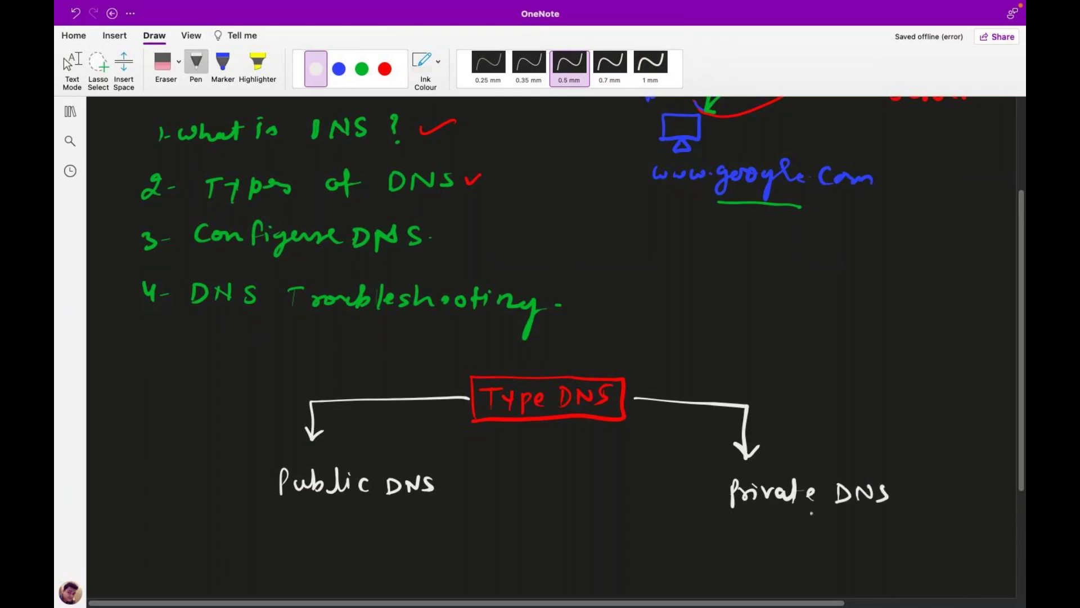
Box 'Public DNS' and 'Private DNS', then leave inking mode
{"action": "scroll", "coordinate": [1023, 499], "scroll_direction": "down", "scroll_amount": 3}
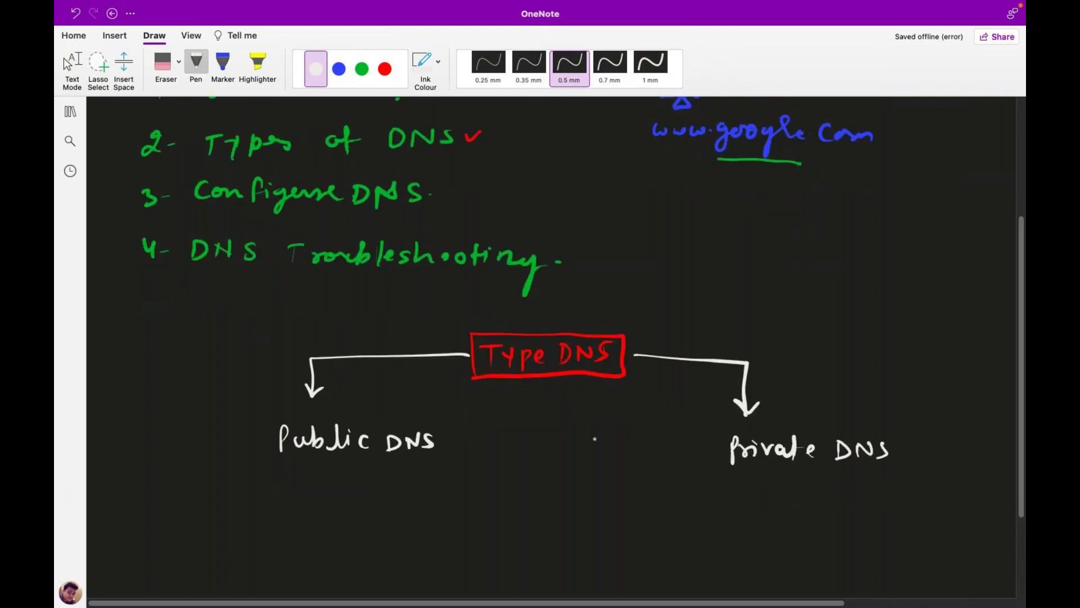
{"action": "mouse_move", "coordinate": [268, 420]}
{"action": "left_mouse_down"}
{"action": "mouse_move", "coordinate": [265, 456]}
{"action": "mouse_move", "coordinate": [453, 465]}
{"action": "mouse_move", "coordinate": [261, 460]}
{"action": "left_mouse_up"}
{"action": "left_click_drag", "start_coordinate": [714, 433], "coordinate": [714, 474]}
{"action": "mouse_move", "coordinate": [719, 432]}
{"action": "left_mouse_down"}
{"action": "mouse_move", "coordinate": [894, 432]}
{"action": "mouse_move", "coordinate": [894, 474]}
{"action": "mouse_move", "coordinate": [714, 480]}
{"action": "left_mouse_up"}
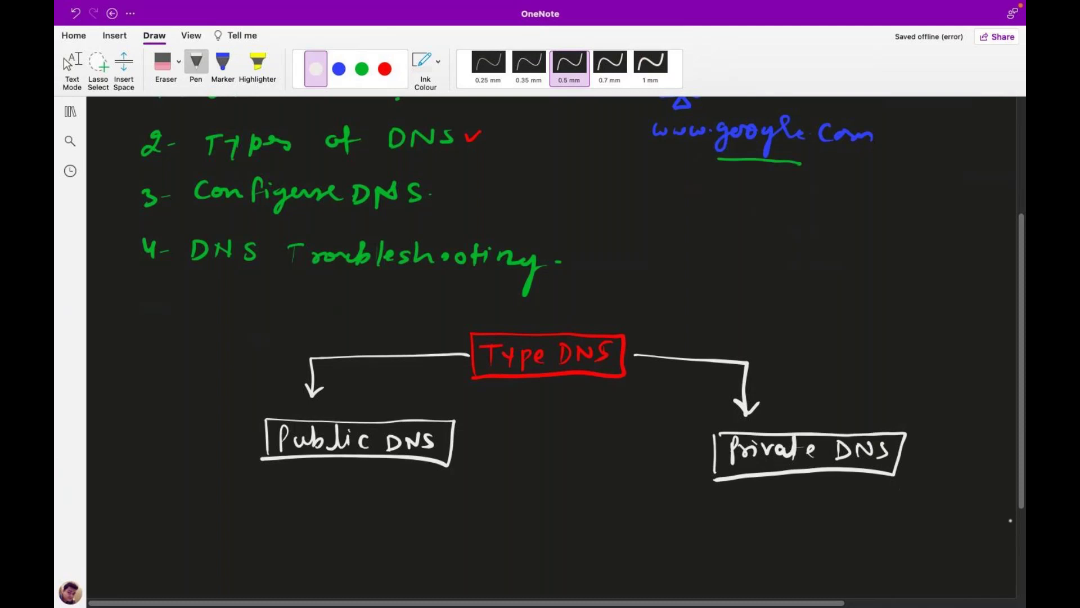
{"action": "scroll", "coordinate": [1022, 529], "scroll_direction": "down", "scroll_amount": 1}
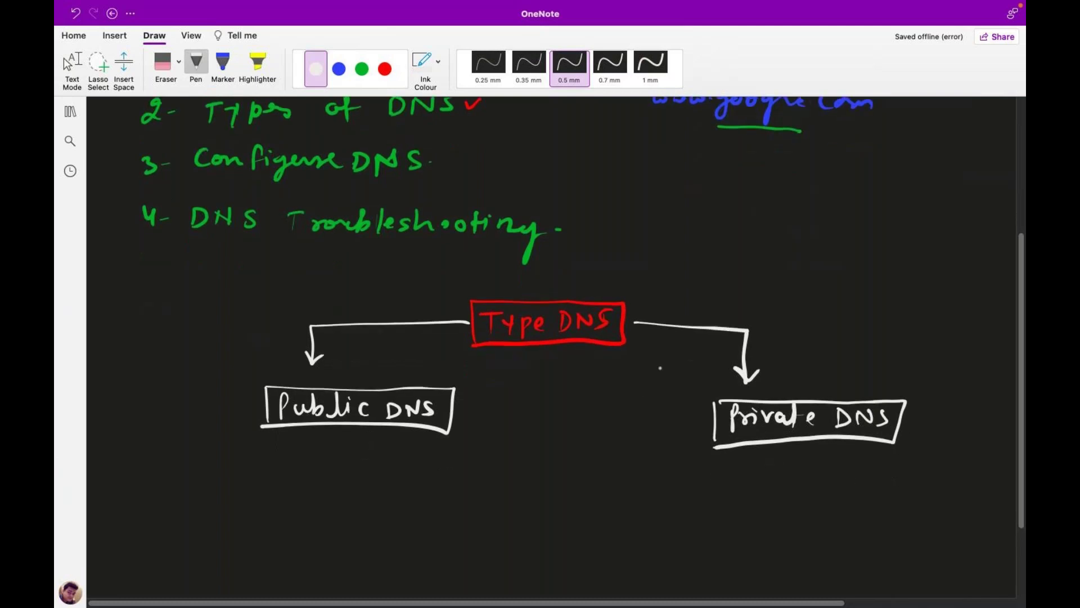
{"action": "key", "text": "Escape"}
{"action": "left_click", "coordinate": [710, 456]}
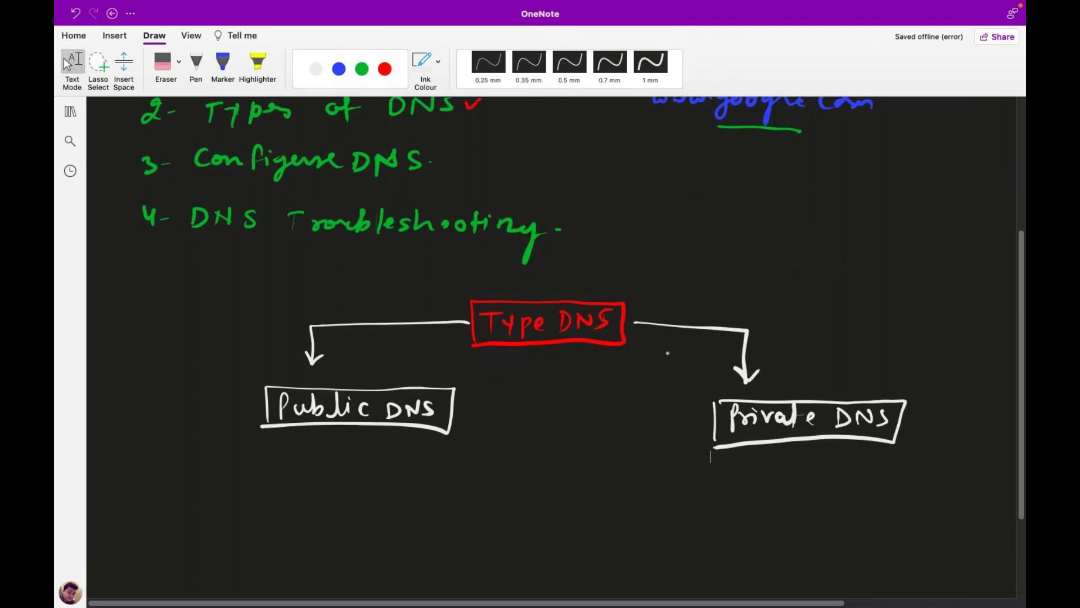
Under Public DNS, add a white arrow and 'Buy Domain Name From domain Providers'
{"action": "left_click", "coordinate": [195, 63]}
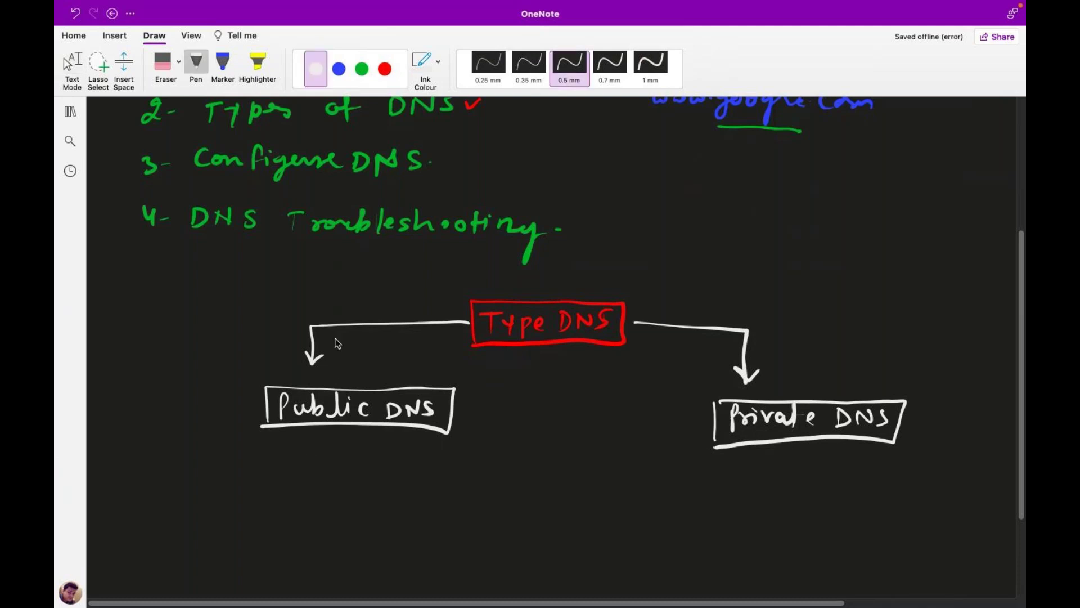
{"action": "left_click_drag", "start_coordinate": [331, 428], "coordinate": [331, 460]}
{"action": "left_click_drag", "start_coordinate": [323, 448], "coordinate": [338, 448]}
{"action": "mouse_move", "coordinate": [250, 488]}
{"action": "left_mouse_down"}
{"action": "mouse_move", "coordinate": [250, 506]}
{"action": "mouse_move", "coordinate": [312, 495]}
{"action": "mouse_move", "coordinate": [394, 513]}
{"action": "mouse_move", "coordinate": [414, 503]}
{"action": "mouse_move", "coordinate": [450, 513]}
{"action": "mouse_move", "coordinate": [471, 491]}
{"action": "mouse_move", "coordinate": [487, 506]}
{"action": "mouse_move", "coordinate": [541, 501]}
{"action": "left_mouse_up"}
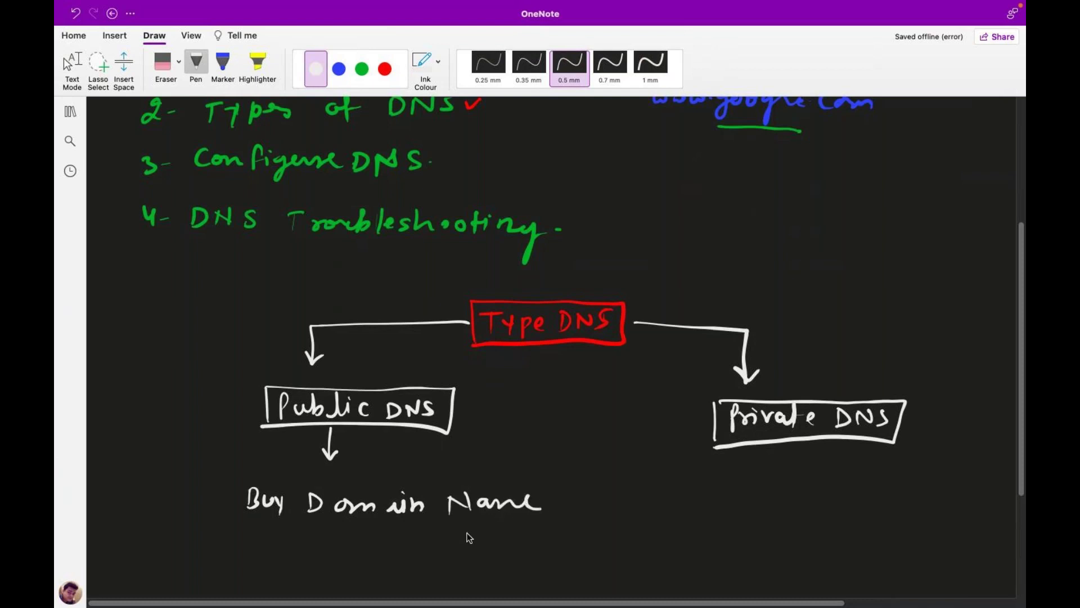
{"action": "mouse_move", "coordinate": [265, 547]}
{"action": "left_mouse_down"}
{"action": "mouse_move", "coordinate": [349, 565]}
{"action": "mouse_move", "coordinate": [437, 559]}
{"action": "mouse_move", "coordinate": [460, 575]}
{"action": "mouse_move", "coordinate": [501, 549]}
{"action": "left_mouse_up"}
{"action": "mouse_move", "coordinate": [505, 563]}
{"action": "left_mouse_down"}
{"action": "mouse_move", "coordinate": [511, 550]}
{"action": "mouse_move", "coordinate": [560, 548]}
{"action": "mouse_move", "coordinate": [615, 553]}
{"action": "mouse_move", "coordinate": [631, 569]}
{"action": "left_mouse_up"}
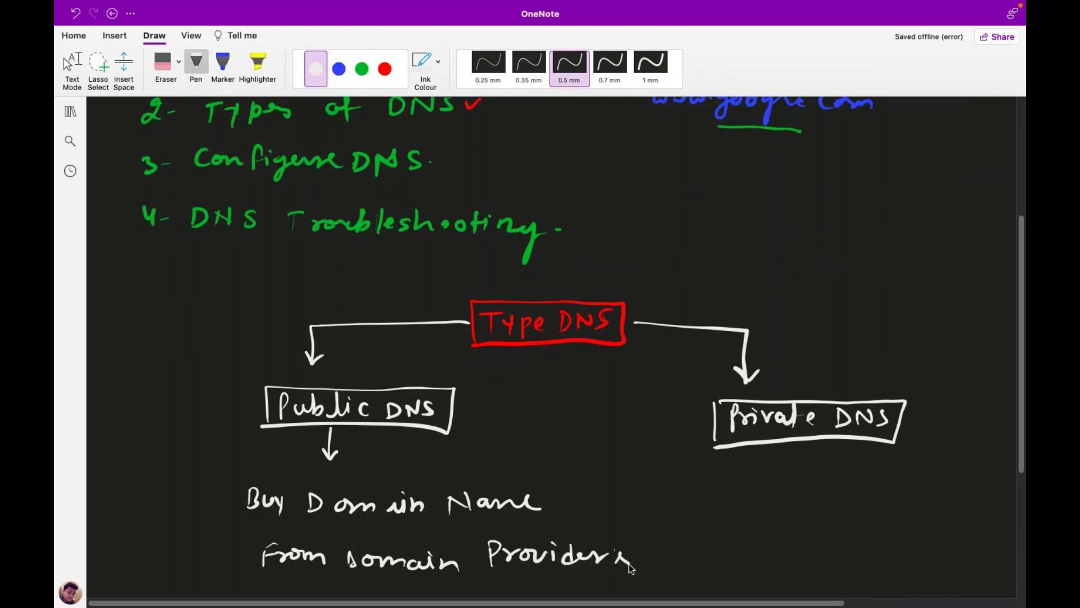
Under Private DNS, add a green arrow and write 'we can Setup Private DNS'
{"action": "scroll", "coordinate": [1007, 461], "scroll_direction": "down", "scroll_amount": 3}
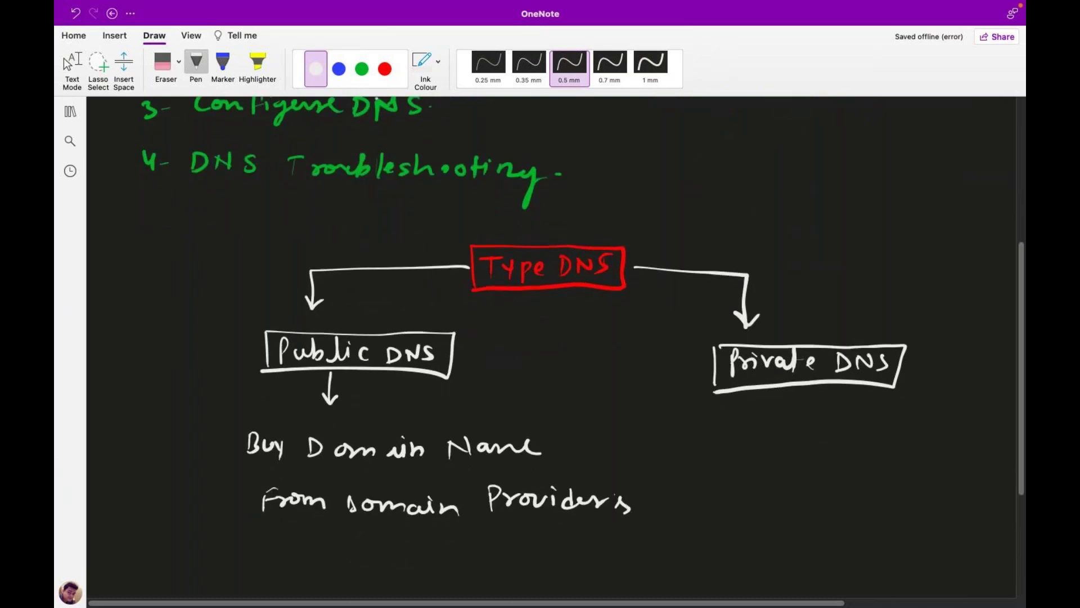
{"action": "left_click", "coordinate": [362, 69]}
{"action": "mouse_move", "coordinate": [791, 388]}
{"action": "left_mouse_down"}
{"action": "mouse_move", "coordinate": [791, 418]}
{"action": "mouse_move", "coordinate": [800, 407]}
{"action": "left_mouse_up"}
{"action": "left_click_drag", "start_coordinate": [730, 437], "coordinate": [795, 451]}
{"action": "mouse_move", "coordinate": [810, 441]}
{"action": "left_mouse_down"}
{"action": "mouse_move", "coordinate": [802, 450]}
{"action": "mouse_move", "coordinate": [852, 458]}
{"action": "mouse_move", "coordinate": [859, 436]}
{"action": "left_mouse_up"}
{"action": "left_click_drag", "start_coordinate": [846, 456], "coordinate": [883, 458]}
{"action": "left_click_drag", "start_coordinate": [876, 447], "coordinate": [923, 453]}
{"action": "mouse_move", "coordinate": [751, 484]}
{"action": "left_mouse_down"}
{"action": "mouse_move", "coordinate": [751, 503]}
{"action": "mouse_move", "coordinate": [787, 487]}
{"action": "mouse_move", "coordinate": [861, 501]}
{"action": "left_mouse_up"}
{"action": "mouse_move", "coordinate": [861, 483]}
{"action": "left_mouse_down"}
{"action": "mouse_move", "coordinate": [862, 501]}
{"action": "mouse_move", "coordinate": [895, 485]}
{"action": "mouse_move", "coordinate": [902, 501]}
{"action": "left_mouse_up"}
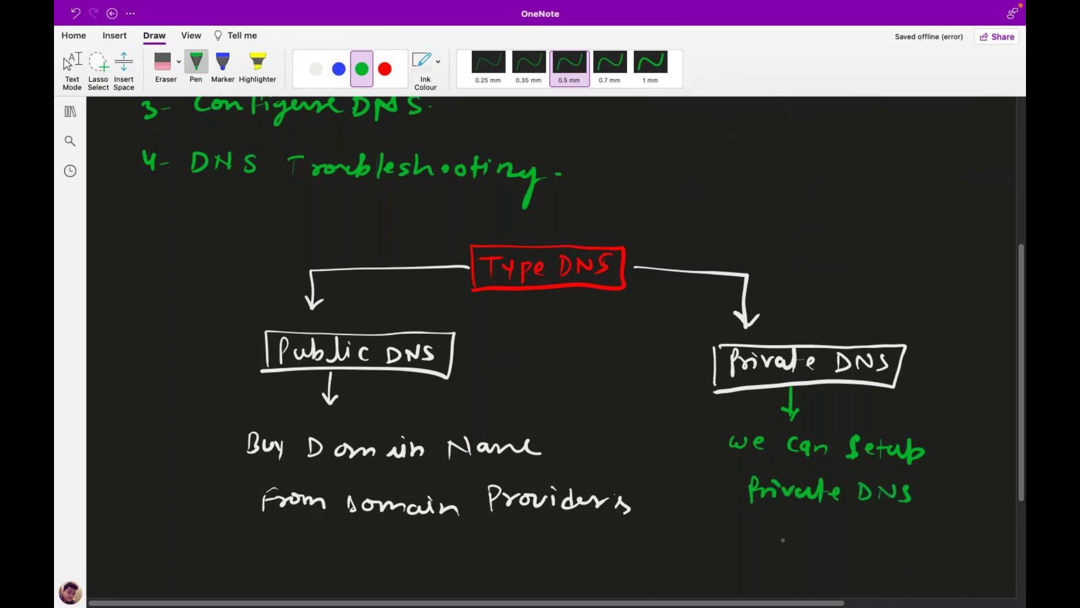
Continue the Private DNS note with 'with help server + AD'
{"action": "left_click_drag", "start_coordinate": [762, 529], "coordinate": [796, 539]}
{"action": "mouse_move", "coordinate": [799, 527]}
{"action": "left_mouse_down"}
{"action": "mouse_move", "coordinate": [848, 542]}
{"action": "mouse_move", "coordinate": [865, 528]}
{"action": "left_mouse_up"}
{"action": "mouse_move", "coordinate": [860, 522]}
{"action": "left_mouse_down"}
{"action": "mouse_move", "coordinate": [875, 540]}
{"action": "mouse_move", "coordinate": [903, 542]}
{"action": "left_mouse_up"}
{"action": "left_click_drag", "start_coordinate": [904, 540], "coordinate": [935, 541]}
{"action": "mouse_move", "coordinate": [929, 541]}
{"action": "left_mouse_down"}
{"action": "mouse_move", "coordinate": [941, 516]}
{"action": "mouse_move", "coordinate": [958, 534]}
{"action": "left_mouse_up"}
{"action": "mouse_move", "coordinate": [782, 563]}
{"action": "left_mouse_down"}
{"action": "mouse_move", "coordinate": [773, 574]}
{"action": "mouse_move", "coordinate": [838, 566]}
{"action": "mouse_move", "coordinate": [842, 575]}
{"action": "left_mouse_up"}
{"action": "mouse_move", "coordinate": [847, 577]}
{"action": "left_mouse_down"}
{"action": "mouse_move", "coordinate": [863, 567]}
{"action": "mouse_move", "coordinate": [924, 582]}
{"action": "left_mouse_up"}
{"action": "left_click_drag", "start_coordinate": [924, 563], "coordinate": [926, 582]}
Leave inking mode and scroll through the notes to review them
{"action": "key", "text": "Escape"}
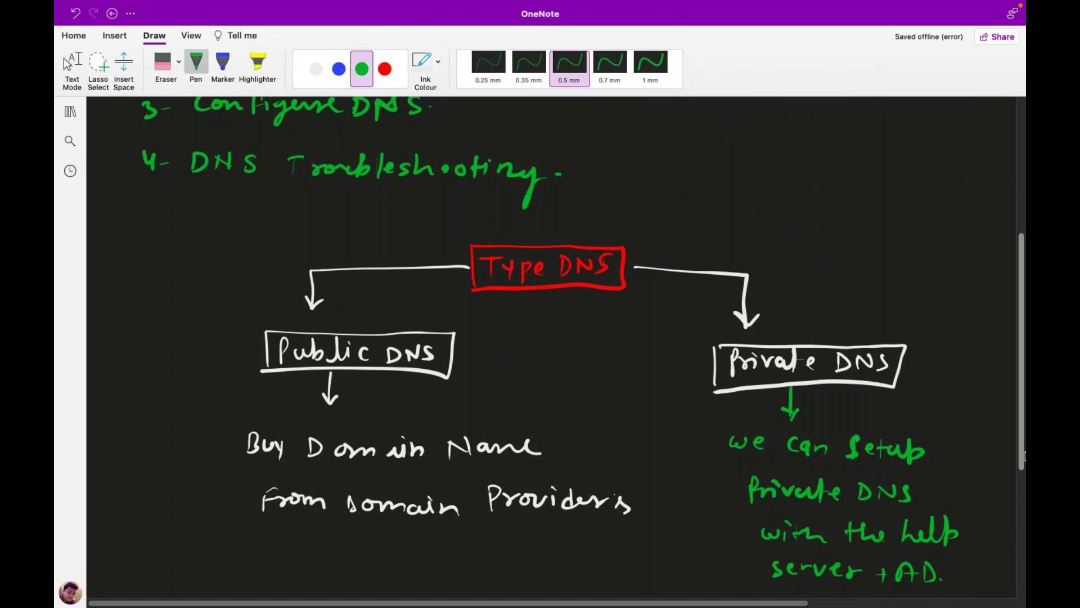
{"action": "scroll", "coordinate": [1022, 479], "scroll_direction": "down", "scroll_amount": 2}
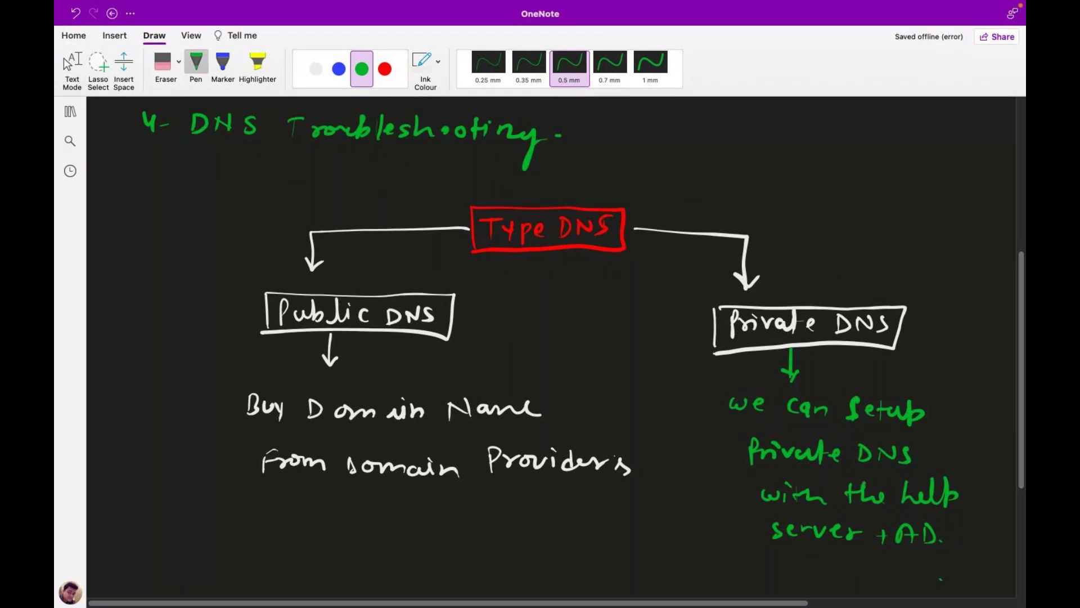
{"action": "left_click_drag", "start_coordinate": [870, 472], "coordinate": [897, 475]}
{"action": "scroll", "coordinate": [1023, 485], "scroll_direction": "down", "scroll_amount": 3}
{"action": "scroll", "coordinate": [1023, 467], "scroll_direction": "up", "scroll_amount": 3}
{"action": "left_click", "coordinate": [72, 67]}
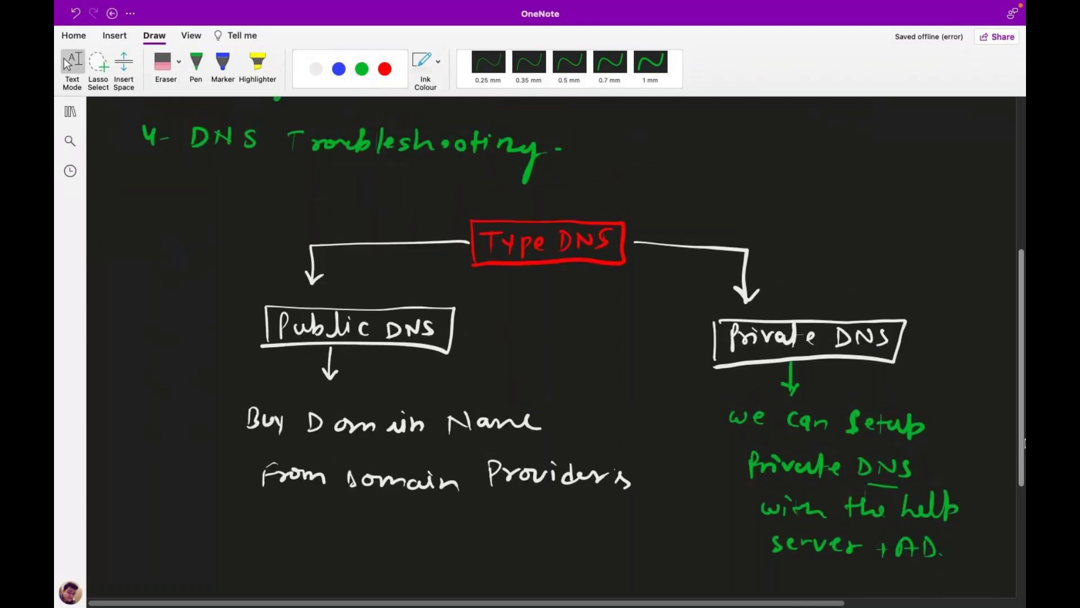
Add a green arrow under the providers line and write '1- Host web site' in blue
{"action": "scroll", "coordinate": [745, 436], "scroll_direction": "down", "scroll_amount": 10}
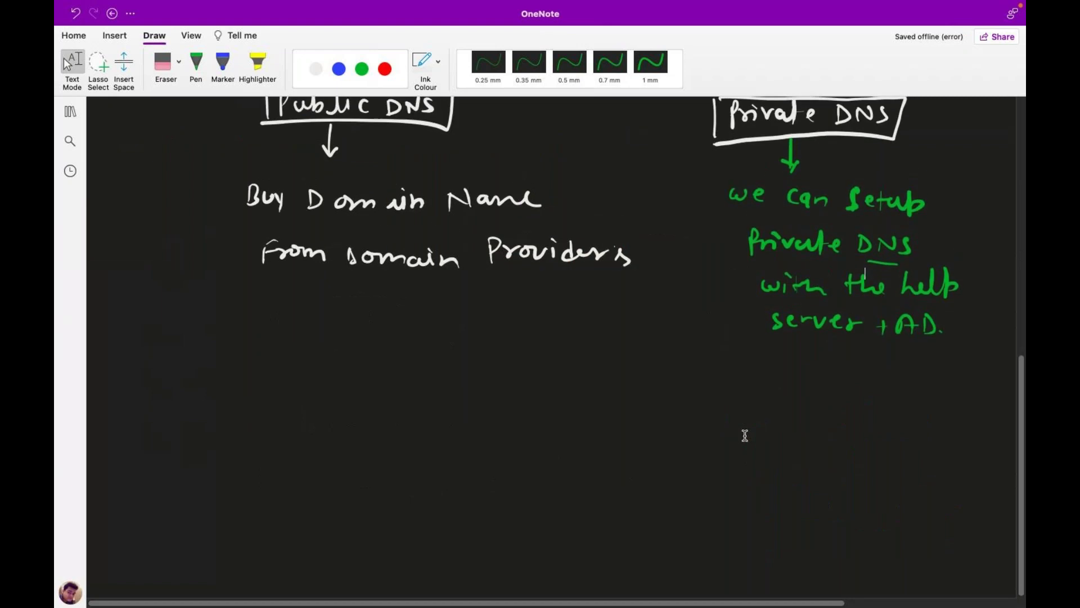
{"action": "mouse_move", "coordinate": [349, 282]}
{"action": "left_mouse_down"}
{"action": "mouse_move", "coordinate": [349, 308]}
{"action": "mouse_move", "coordinate": [356, 298]}
{"action": "left_mouse_up"}
{"action": "left_click", "coordinate": [338, 68]}
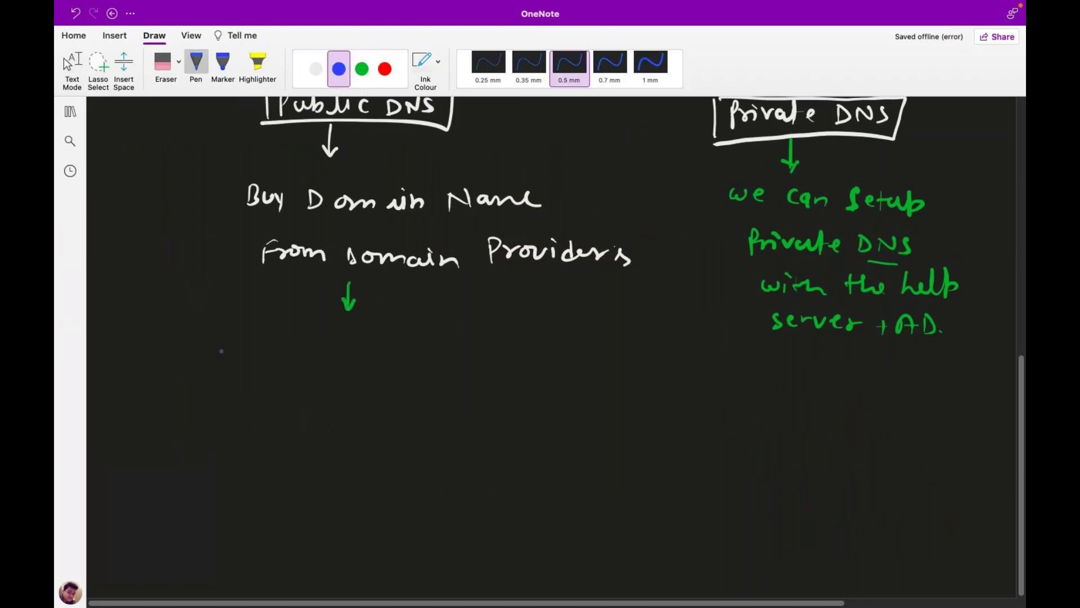
{"action": "left_click_drag", "start_coordinate": [233, 353], "coordinate": [240, 353]}
{"action": "mouse_move", "coordinate": [257, 344]}
{"action": "left_mouse_down"}
{"action": "mouse_move", "coordinate": [258, 359]}
{"action": "mouse_move", "coordinate": [269, 349]}
{"action": "left_mouse_up"}
{"action": "mouse_move", "coordinate": [268, 342]}
{"action": "left_mouse_down"}
{"action": "mouse_move", "coordinate": [269, 360]}
{"action": "mouse_move", "coordinate": [358, 350]}
{"action": "left_mouse_up"}
{"action": "mouse_move", "coordinate": [363, 335]}
{"action": "left_mouse_down"}
{"action": "mouse_move", "coordinate": [377, 354]}
{"action": "mouse_move", "coordinate": [429, 357]}
{"action": "left_mouse_up"}
{"action": "mouse_move", "coordinate": [424, 350]}
{"action": "left_mouse_down"}
{"action": "mouse_move", "coordinate": [449, 344]}
{"action": "mouse_move", "coordinate": [449, 357]}
{"action": "left_mouse_up"}
Write items '2- Host Game.' and '3- Email-server' in blue
{"action": "mouse_move", "coordinate": [240, 394]}
{"action": "left_mouse_down"}
{"action": "mouse_move", "coordinate": [216, 415]}
{"action": "mouse_move", "coordinate": [237, 414]}
{"action": "left_mouse_up"}
{"action": "left_click_drag", "start_coordinate": [246, 407], "coordinate": [330, 415]}
{"action": "mouse_move", "coordinate": [326, 401]}
{"action": "left_mouse_down"}
{"action": "mouse_move", "coordinate": [376, 414]}
{"action": "mouse_move", "coordinate": [450, 411]}
{"action": "left_mouse_up"}
{"action": "left_click", "coordinate": [460, 410]}
{"action": "mouse_move", "coordinate": [224, 445]}
{"action": "left_mouse_down"}
{"action": "mouse_move", "coordinate": [234, 450]}
{"action": "mouse_move", "coordinate": [227, 462]}
{"action": "left_mouse_up"}
{"action": "mouse_move", "coordinate": [247, 455]}
{"action": "left_mouse_down"}
{"action": "mouse_move", "coordinate": [303, 459]}
{"action": "mouse_move", "coordinate": [305, 439]}
{"action": "left_mouse_up"}
{"action": "mouse_move", "coordinate": [317, 450]}
{"action": "left_mouse_down"}
{"action": "mouse_move", "coordinate": [372, 470]}
{"action": "mouse_move", "coordinate": [403, 456]}
{"action": "mouse_move", "coordinate": [411, 468]}
{"action": "mouse_move", "coordinate": [444, 462]}
{"action": "left_mouse_up"}
{"action": "mouse_move", "coordinate": [445, 457]}
{"action": "left_mouse_down"}
{"action": "mouse_move", "coordinate": [470, 452]}
{"action": "mouse_move", "coordinate": [511, 467]}
{"action": "mouse_move", "coordinate": [519, 451]}
{"action": "left_mouse_up"}
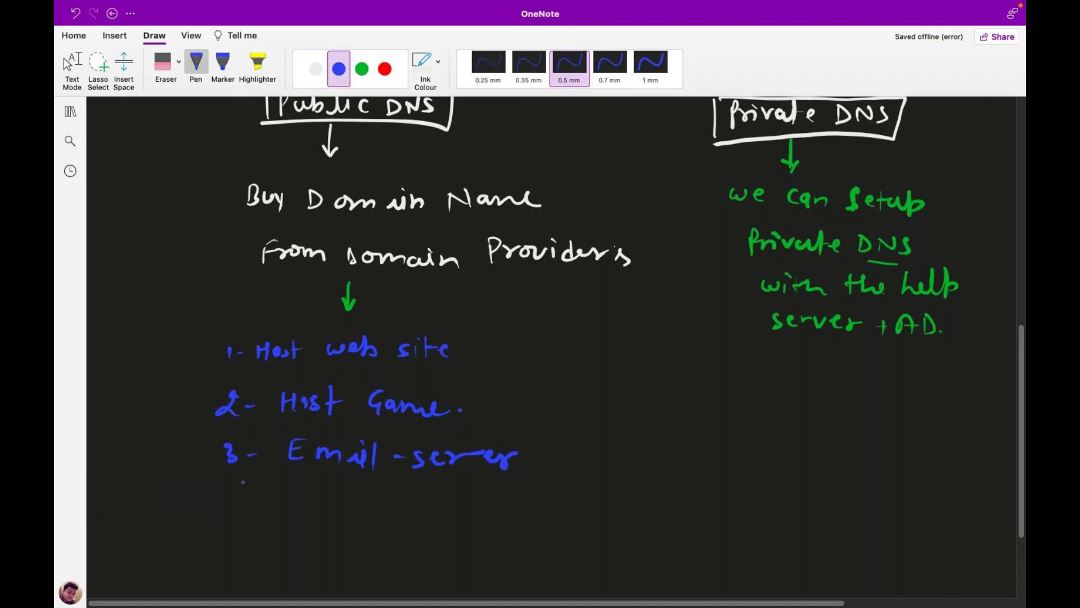
Finish the blue list with '4- APP server' and leave inking mode
{"action": "left_click_drag", "start_coordinate": [225, 483], "coordinate": [307, 512]}
{"action": "mouse_move", "coordinate": [315, 497]}
{"action": "left_mouse_down"}
{"action": "mouse_move", "coordinate": [313, 517]}
{"action": "mouse_move", "coordinate": [326, 502]}
{"action": "left_mouse_up"}
{"action": "mouse_move", "coordinate": [328, 499]}
{"action": "left_mouse_down"}
{"action": "mouse_move", "coordinate": [332, 519]}
{"action": "mouse_move", "coordinate": [340, 505]}
{"action": "mouse_move", "coordinate": [369, 515]}
{"action": "mouse_move", "coordinate": [449, 505]}
{"action": "left_mouse_up"}
{"action": "left_click", "coordinate": [395, 510]}
{"action": "mouse_move", "coordinate": [444, 510]}
{"action": "left_mouse_down"}
{"action": "mouse_move", "coordinate": [477, 501]}
{"action": "mouse_move", "coordinate": [460, 506]}
{"action": "left_mouse_up"}
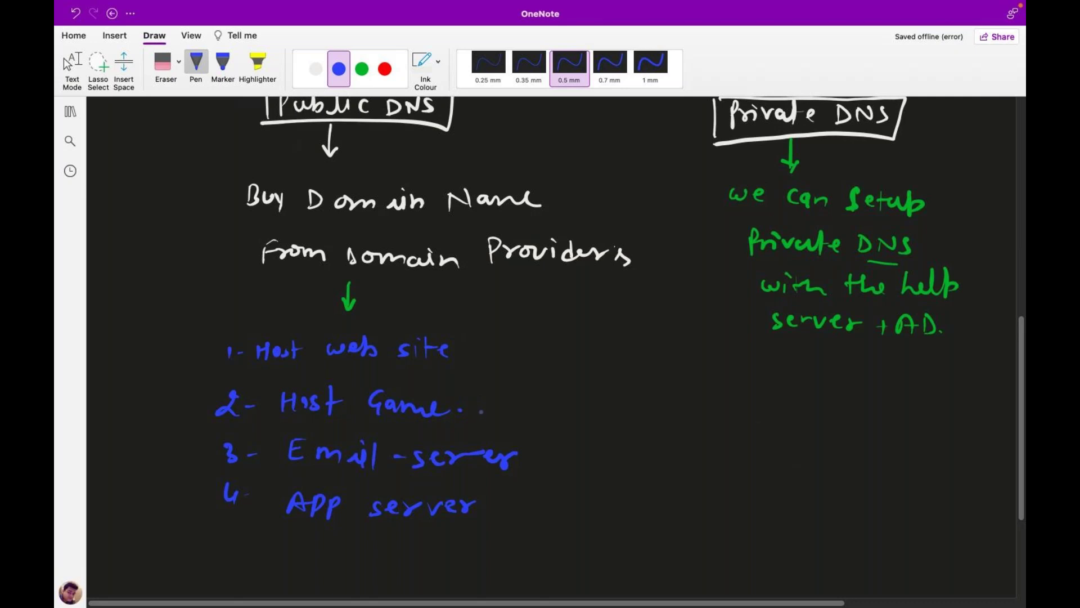
{"action": "left_click", "coordinate": [69, 65]}
{"action": "left_click", "coordinate": [362, 69]}
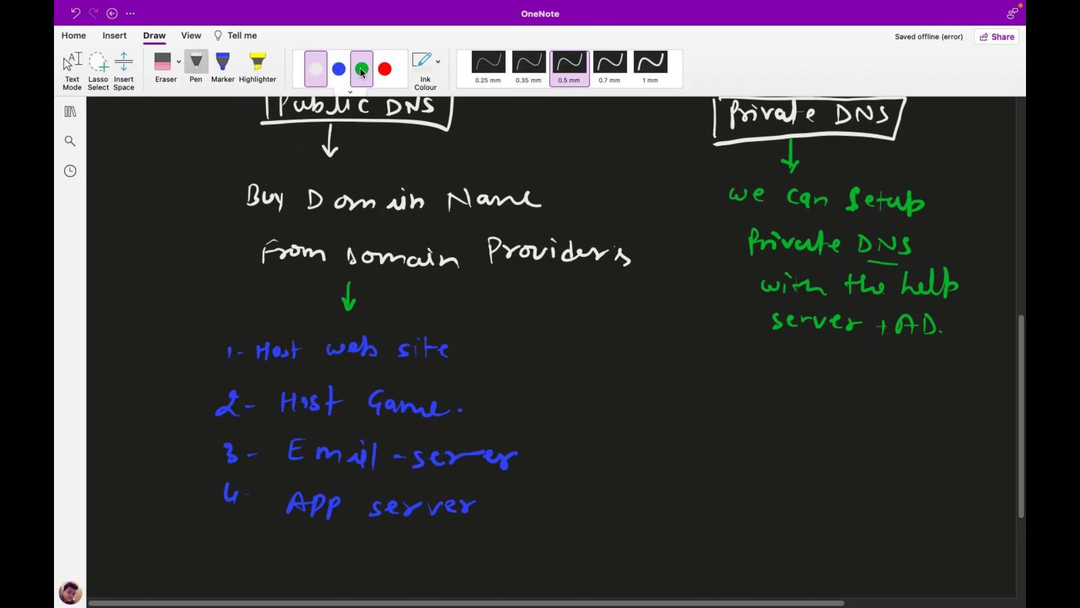
Switch the ink to red, draw an arrow under 'server +AD', and write '1- Control multiple PC'
{"action": "left_click", "coordinate": [385, 68]}
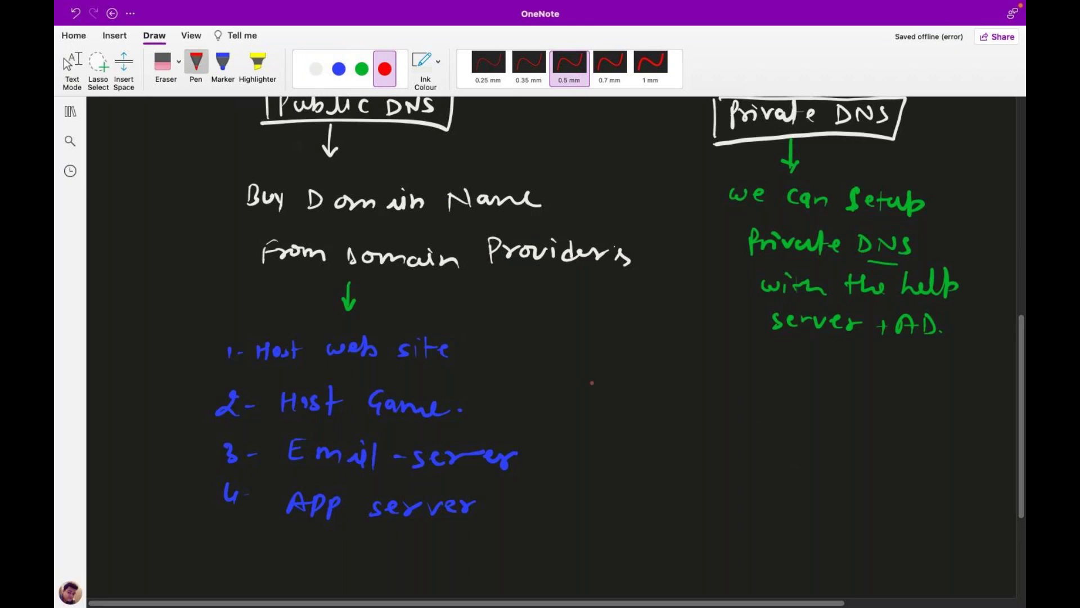
{"action": "mouse_move", "coordinate": [829, 342]}
{"action": "left_mouse_down"}
{"action": "mouse_move", "coordinate": [829, 365]}
{"action": "mouse_move", "coordinate": [838, 357]}
{"action": "left_mouse_up"}
{"action": "left_click_drag", "start_coordinate": [696, 391], "coordinate": [697, 409]}
{"action": "left_click_drag", "start_coordinate": [703, 401], "coordinate": [797, 403]}
{"action": "mouse_move", "coordinate": [806, 390]}
{"action": "left_mouse_down"}
{"action": "mouse_move", "coordinate": [807, 411]}
{"action": "mouse_move", "coordinate": [880, 408]}
{"action": "mouse_move", "coordinate": [902, 395]}
{"action": "mouse_move", "coordinate": [947, 409]}
{"action": "left_mouse_up"}
{"action": "mouse_move", "coordinate": [951, 403]}
{"action": "left_mouse_down"}
{"action": "mouse_move", "coordinate": [969, 390]}
{"action": "mouse_move", "coordinate": [969, 400]}
{"action": "left_mouse_up"}
{"action": "left_click_drag", "start_coordinate": [992, 395], "coordinate": [993, 411]}
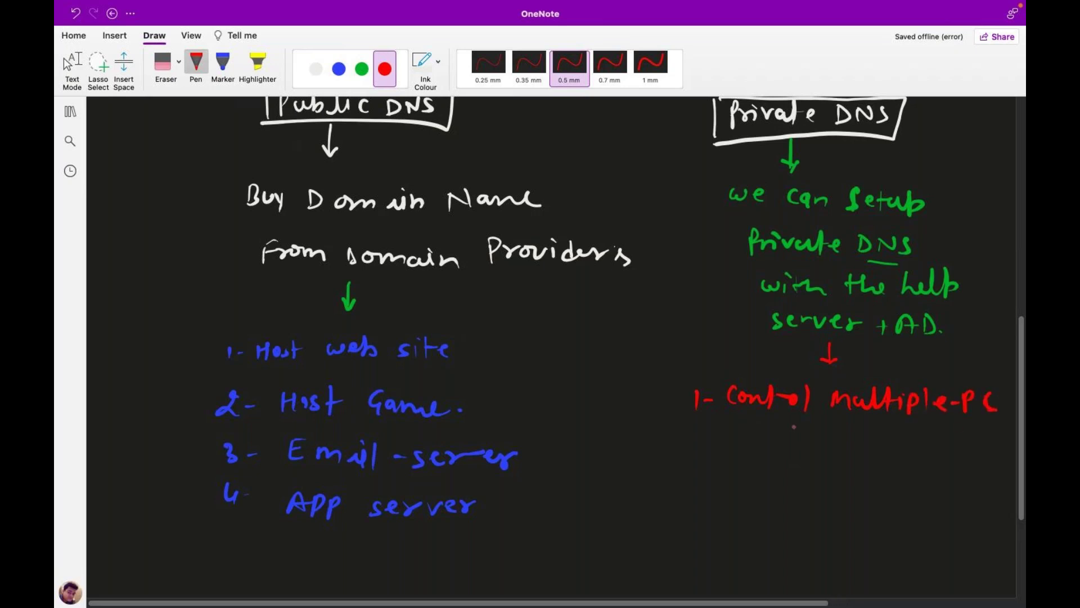
Handwrite item '2- Host web/app for Intrasite.' in red
{"action": "left_click_drag", "start_coordinate": [679, 462], "coordinate": [694, 480]}
{"action": "left_click_drag", "start_coordinate": [697, 471], "coordinate": [734, 477]}
{"action": "mouse_move", "coordinate": [747, 454]}
{"action": "left_mouse_down"}
{"action": "mouse_move", "coordinate": [747, 476]}
{"action": "mouse_move", "coordinate": [759, 461]}
{"action": "mouse_move", "coordinate": [760, 472]}
{"action": "left_mouse_up"}
{"action": "mouse_move", "coordinate": [781, 451]}
{"action": "left_mouse_down"}
{"action": "mouse_move", "coordinate": [780, 469]}
{"action": "mouse_move", "coordinate": [841, 458]}
{"action": "mouse_move", "coordinate": [851, 467]}
{"action": "left_mouse_up"}
{"action": "mouse_move", "coordinate": [854, 450]}
{"action": "left_mouse_down"}
{"action": "mouse_move", "coordinate": [870, 479]}
{"action": "mouse_move", "coordinate": [904, 468]}
{"action": "mouse_move", "coordinate": [917, 477]}
{"action": "left_mouse_up"}
{"action": "mouse_move", "coordinate": [922, 464]}
{"action": "left_mouse_down"}
{"action": "mouse_move", "coordinate": [941, 481]}
{"action": "mouse_move", "coordinate": [962, 455]}
{"action": "mouse_move", "coordinate": [966, 465]}
{"action": "left_mouse_up"}
{"action": "left_click_drag", "start_coordinate": [970, 466], "coordinate": [982, 464]}
{"action": "left_click", "coordinate": [988, 472]}
{"action": "left_click_drag", "start_coordinate": [740, 509], "coordinate": [741, 521]}
{"action": "mouse_move", "coordinate": [735, 521]}
{"action": "left_mouse_down"}
{"action": "mouse_move", "coordinate": [749, 520]}
{"action": "mouse_move", "coordinate": [749, 505]}
{"action": "left_mouse_up"}
{"action": "left_click_drag", "start_coordinate": [753, 519], "coordinate": [805, 516]}
{"action": "left_click_drag", "start_coordinate": [810, 510], "coordinate": [833, 521]}
{"action": "left_click_drag", "start_coordinate": [823, 503], "coordinate": [858, 516]}
{"action": "left_click", "coordinate": [865, 513]}
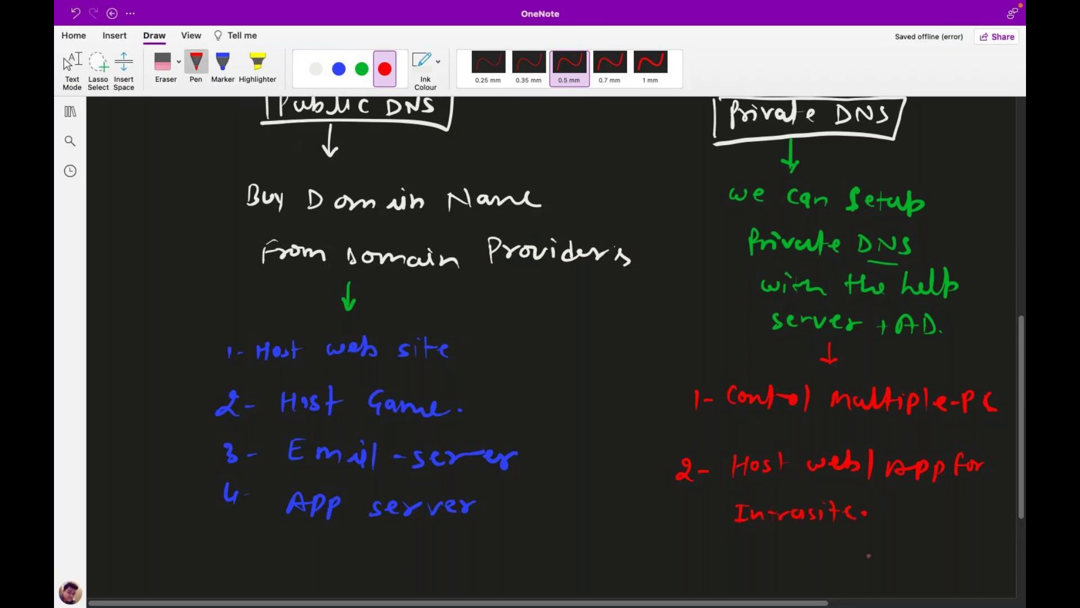
Handwrite item '3- Convert workgroup system into domain' in red, then stop inking
{"action": "left_click_drag", "start_coordinate": [680, 550], "coordinate": [683, 563]}
{"action": "left_click_drag", "start_coordinate": [697, 558], "coordinate": [708, 558]}
{"action": "mouse_move", "coordinate": [750, 551]}
{"action": "left_mouse_down"}
{"action": "mouse_move", "coordinate": [751, 563]}
{"action": "mouse_move", "coordinate": [822, 557]}
{"action": "left_mouse_up"}
{"action": "left_click_drag", "start_coordinate": [831, 550], "coordinate": [831, 568]}
{"action": "mouse_move", "coordinate": [826, 557]}
{"action": "left_mouse_down"}
{"action": "mouse_move", "coordinate": [899, 557]}
{"action": "mouse_move", "coordinate": [921, 574]}
{"action": "left_mouse_up"}
{"action": "mouse_move", "coordinate": [938, 560]}
{"action": "left_mouse_down"}
{"action": "mouse_move", "coordinate": [969, 557]}
{"action": "mouse_move", "coordinate": [976, 568]}
{"action": "mouse_move", "coordinate": [985, 559]}
{"action": "left_mouse_up"}
{"action": "scroll", "coordinate": [1023, 500], "scroll_direction": "down", "scroll_amount": 3}
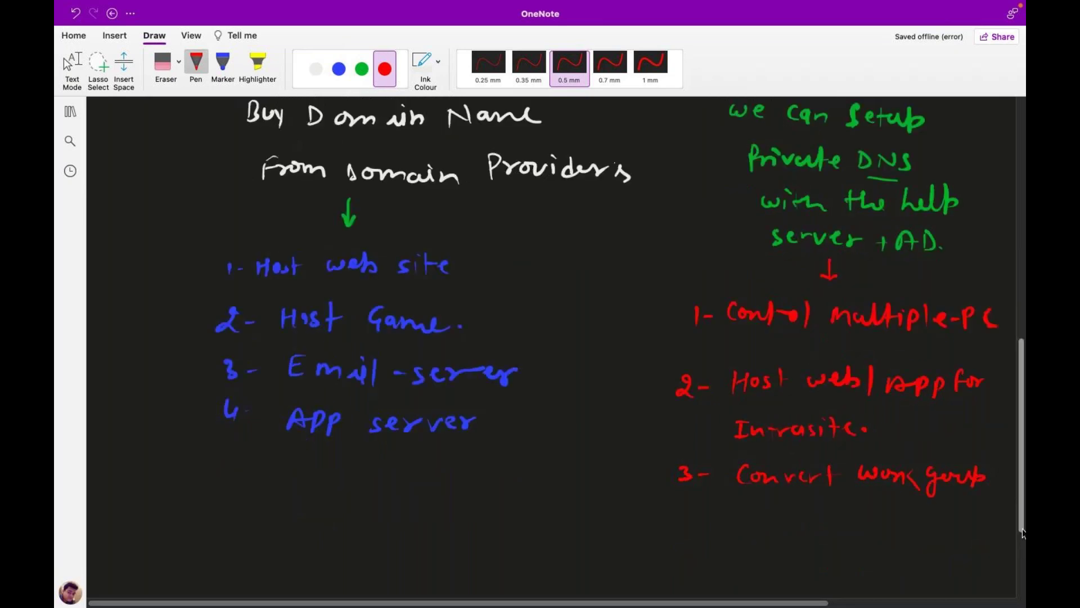
{"action": "mouse_move", "coordinate": [739, 514]}
{"action": "left_mouse_down"}
{"action": "mouse_move", "coordinate": [731, 526]}
{"action": "mouse_move", "coordinate": [755, 518]}
{"action": "mouse_move", "coordinate": [760, 533]}
{"action": "left_mouse_up"}
{"action": "mouse_move", "coordinate": [779, 513]}
{"action": "left_mouse_down"}
{"action": "mouse_move", "coordinate": [781, 533]}
{"action": "mouse_move", "coordinate": [805, 523]}
{"action": "mouse_move", "coordinate": [832, 532]}
{"action": "left_mouse_up"}
{"action": "mouse_move", "coordinate": [859, 514]}
{"action": "left_mouse_down"}
{"action": "mouse_move", "coordinate": [858, 535]}
{"action": "mouse_move", "coordinate": [967, 541]}
{"action": "left_mouse_up"}
{"action": "left_click_drag", "start_coordinate": [782, 562], "coordinate": [828, 573]}
{"action": "mouse_move", "coordinate": [833, 555]}
{"action": "left_mouse_down"}
{"action": "mouse_move", "coordinate": [836, 574]}
{"action": "mouse_move", "coordinate": [862, 573]}
{"action": "left_mouse_up"}
{"action": "left_click_drag", "start_coordinate": [862, 565], "coordinate": [909, 564]}
{"action": "left_click", "coordinate": [915, 566]}
{"action": "key", "text": "Escape"}
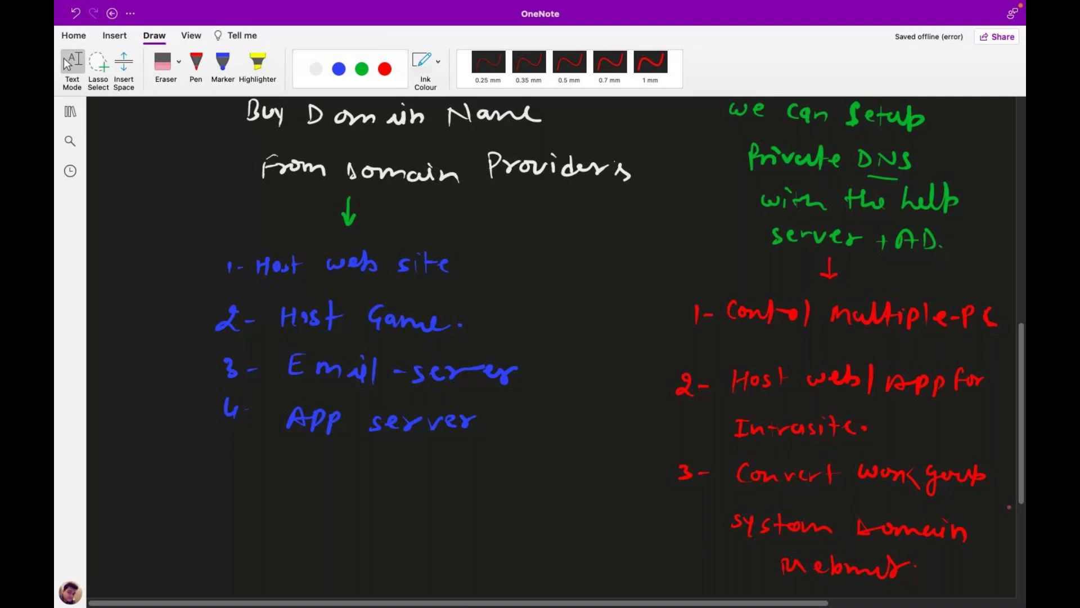
Close the WhatsApp Web window in Safari and return to the classwp-ad8c45830d-vnet Subnets page
{"action": "key", "text": "ctrl+Left"}
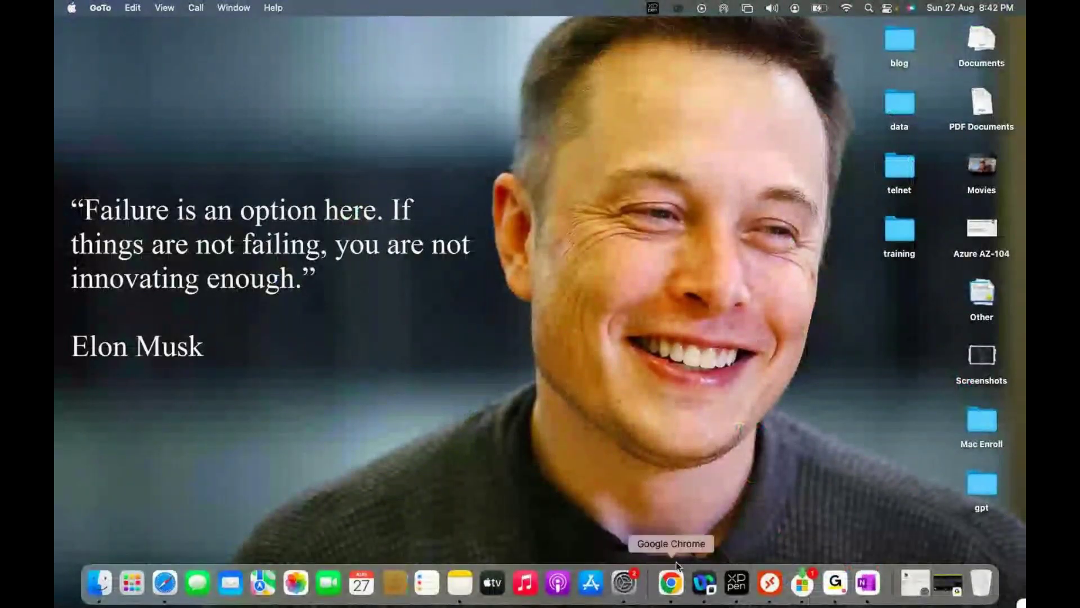
{"action": "left_click", "coordinate": [677, 569]}
{"action": "key", "text": "ctrl+Right"}
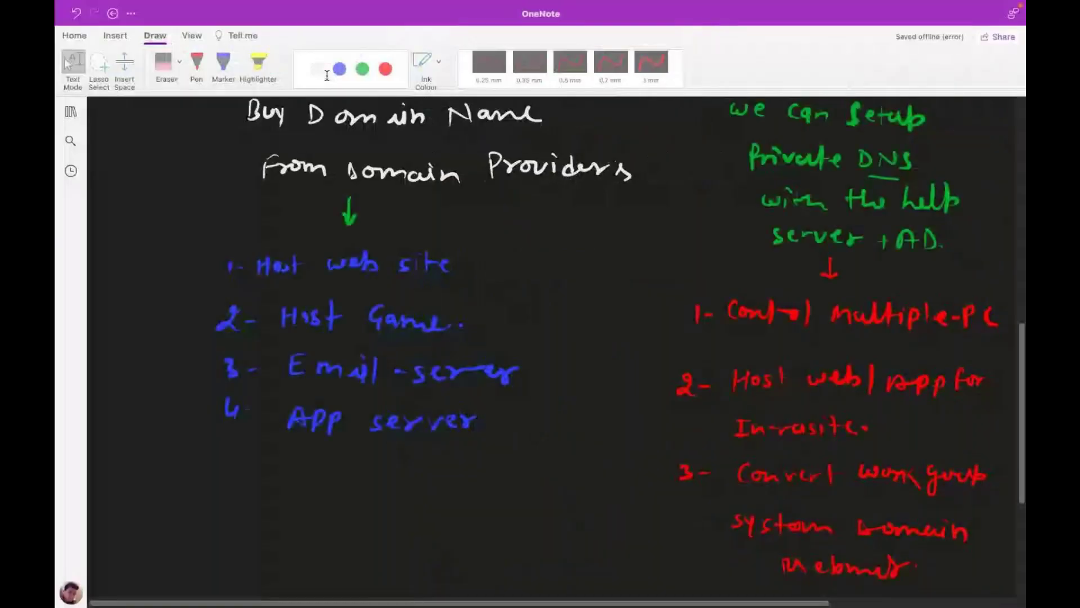
{"action": "key", "text": "ctrl+Right"}
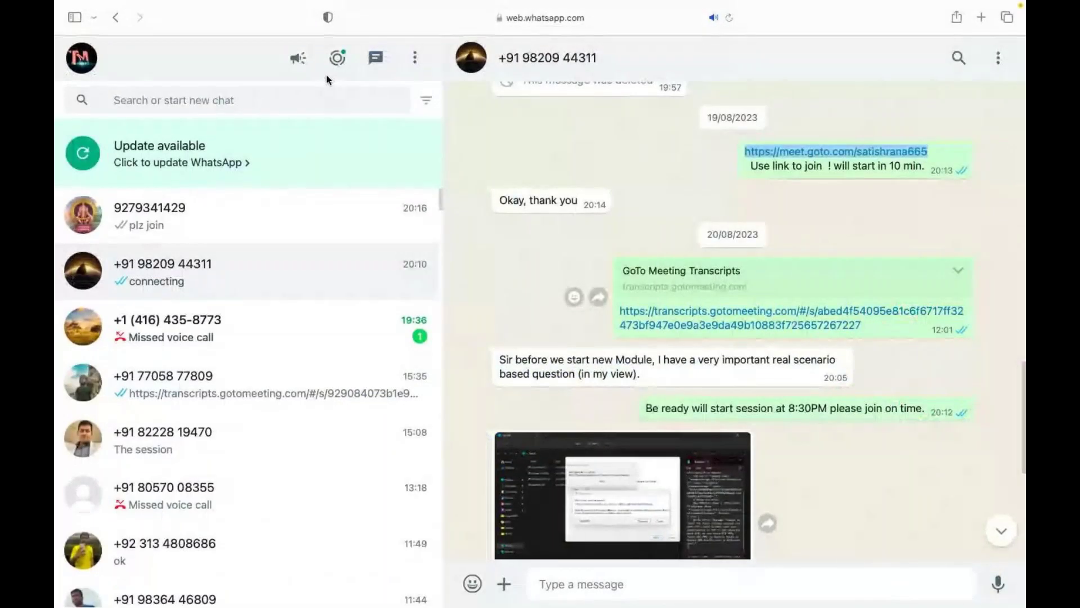
{"action": "left_click", "coordinate": [73, 33]}
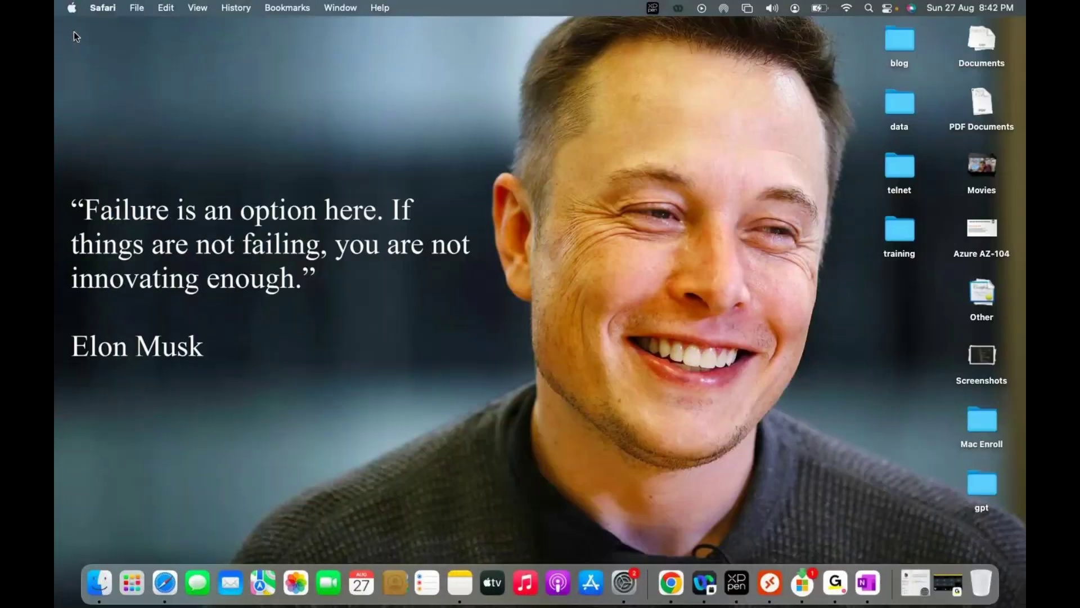
{"action": "key", "text": "ctrl+Right"}
{"action": "key", "text": "ctrl+Right"}
{"action": "key", "text": "ctrl+Left"}
{"action": "key", "text": "ctrl+Left"}
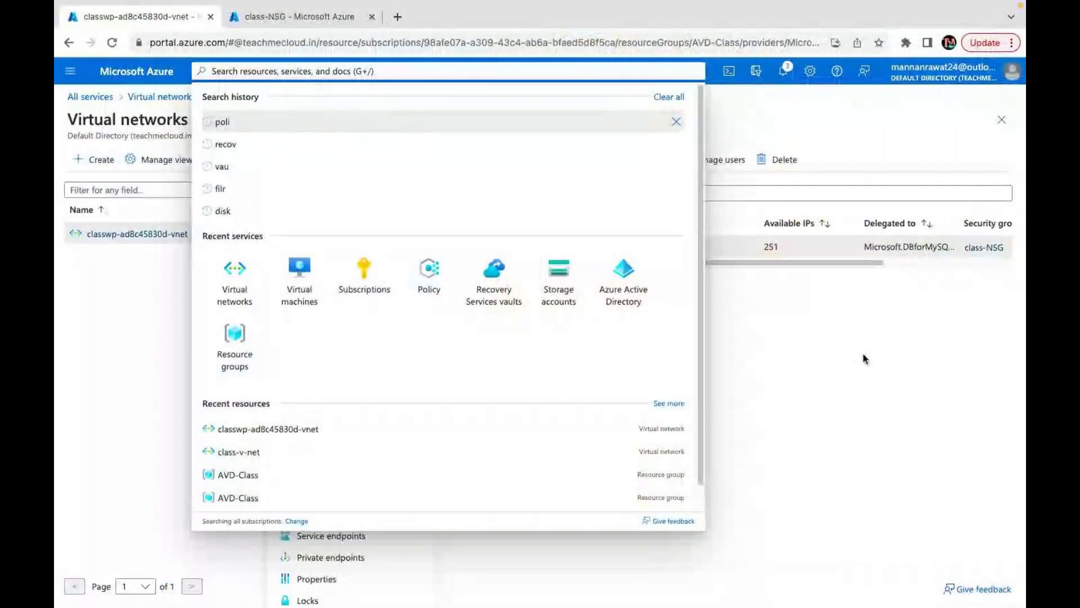
{"action": "left_click", "coordinate": [863, 353]}
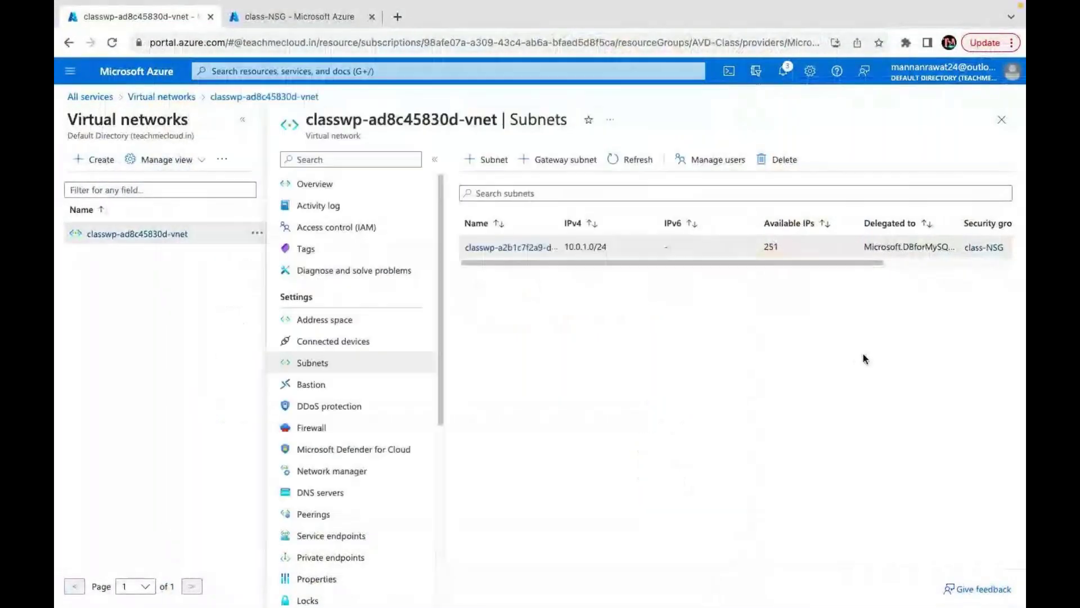
Open classwp-ad8c45830d-vnet from Virtual networks, check its DNS servers setting, then return to the list
{"action": "left_click", "coordinate": [286, 18]}
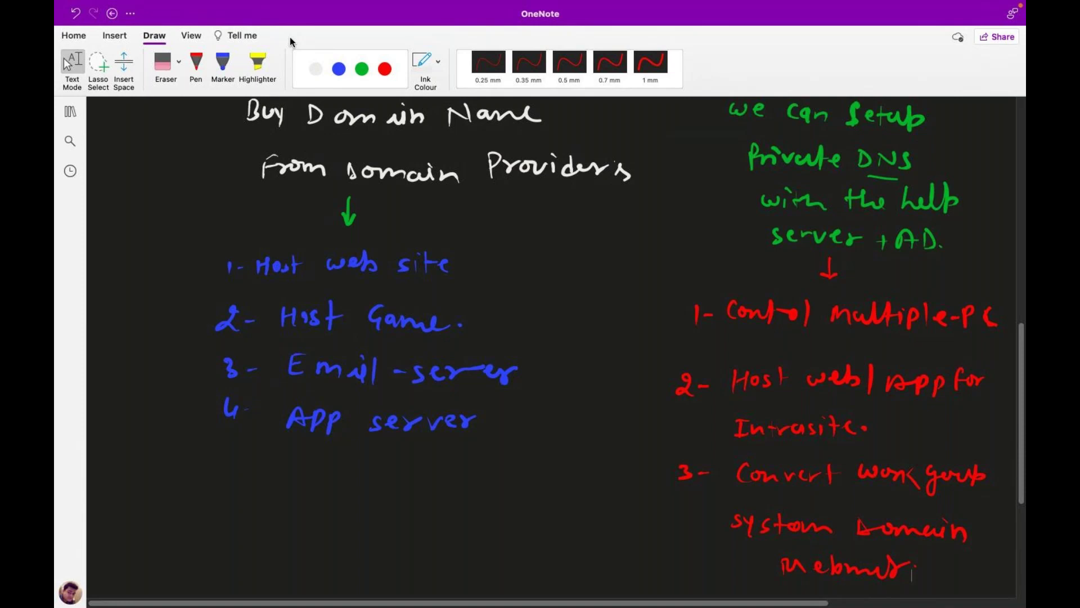
{"action": "key", "text": "super+Tab"}
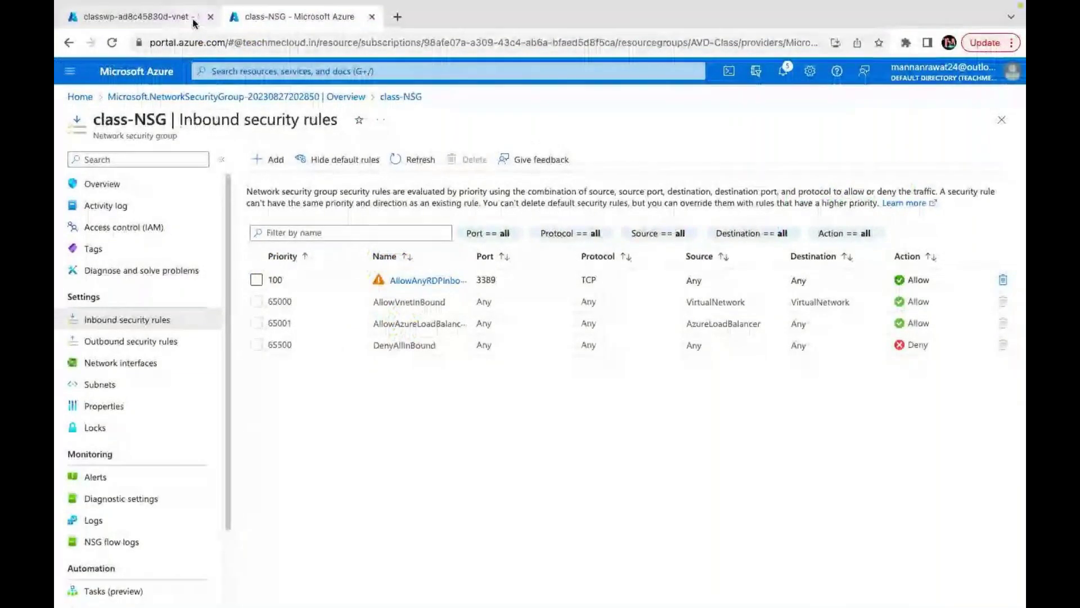
{"action": "left_click", "coordinate": [79, 97]}
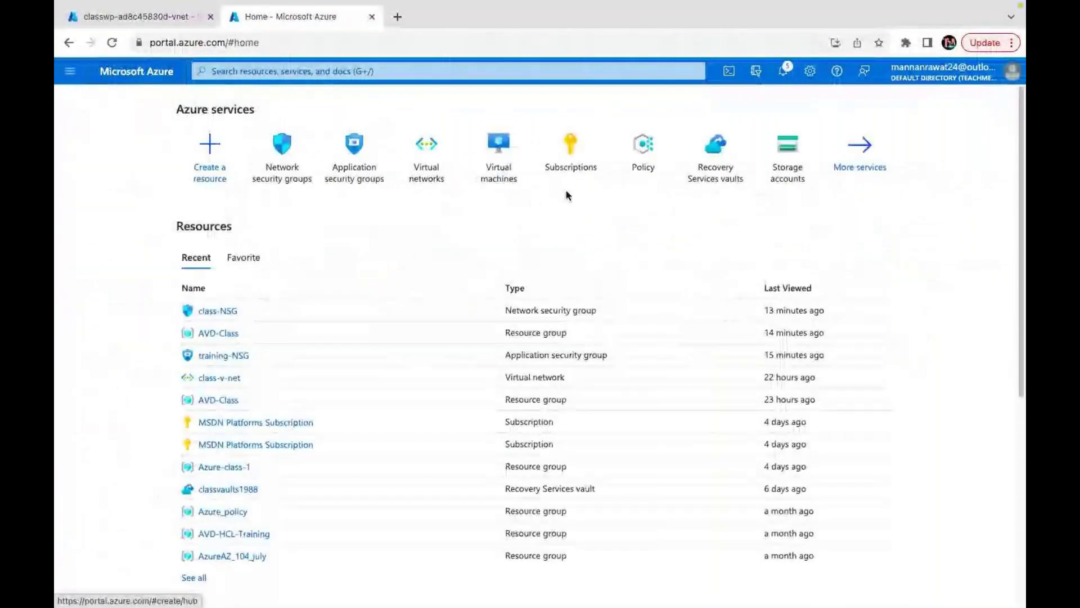
{"action": "left_click", "coordinate": [422, 185]}
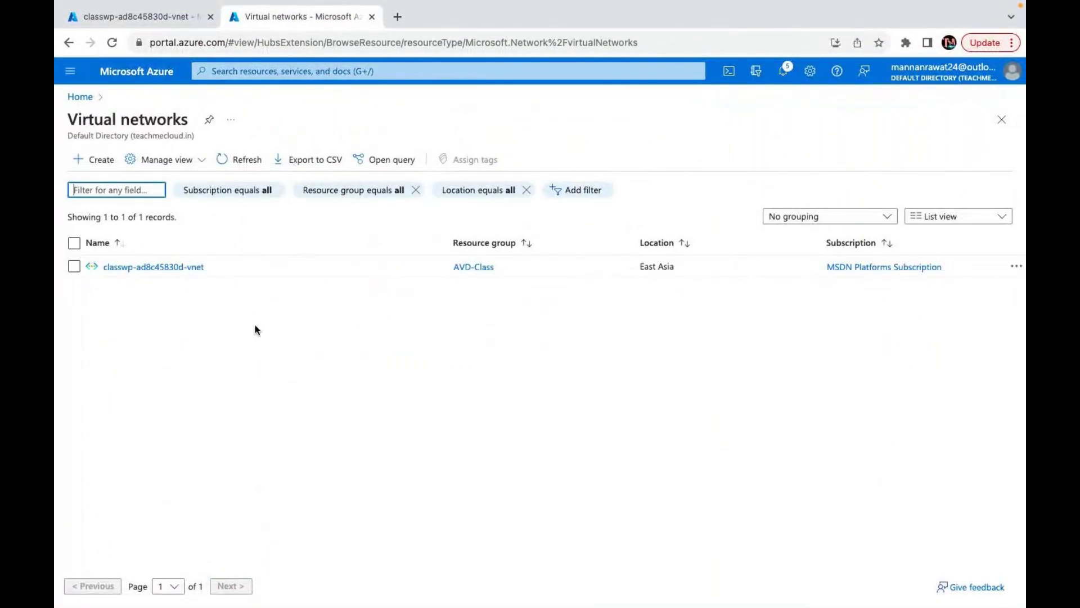
{"action": "left_click", "coordinate": [171, 266]}
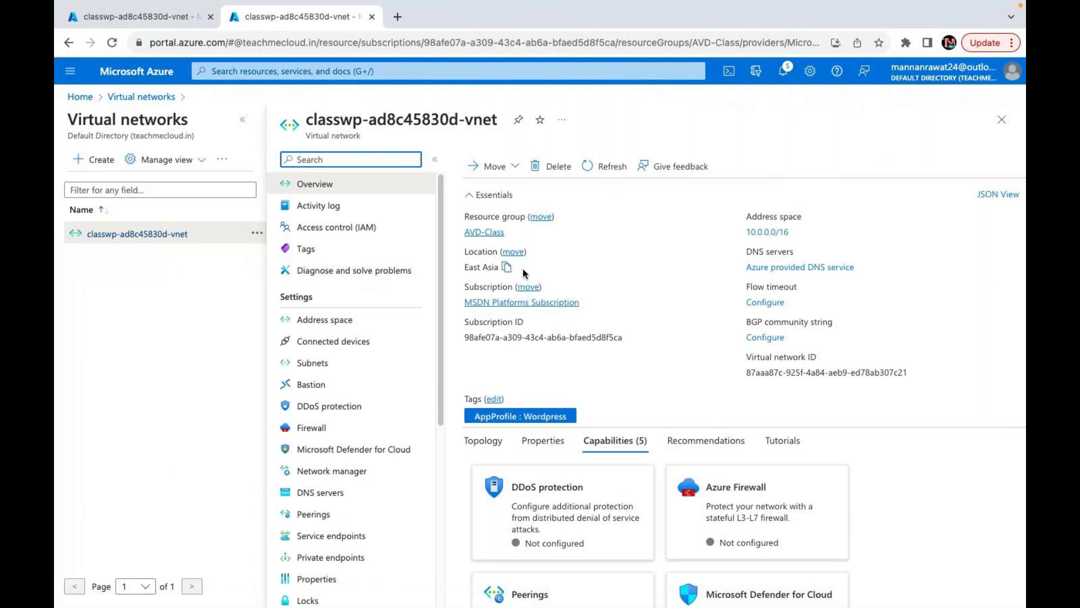
{"action": "scroll", "coordinate": [339, 386], "scroll_direction": "down", "scroll_amount": 3}
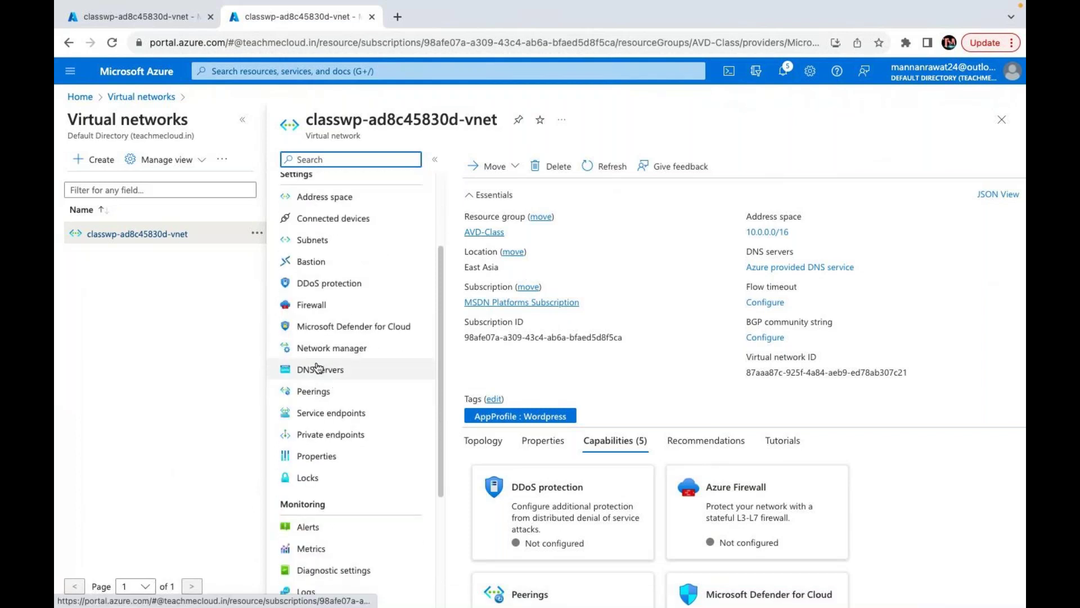
{"action": "left_click", "coordinate": [318, 368]}
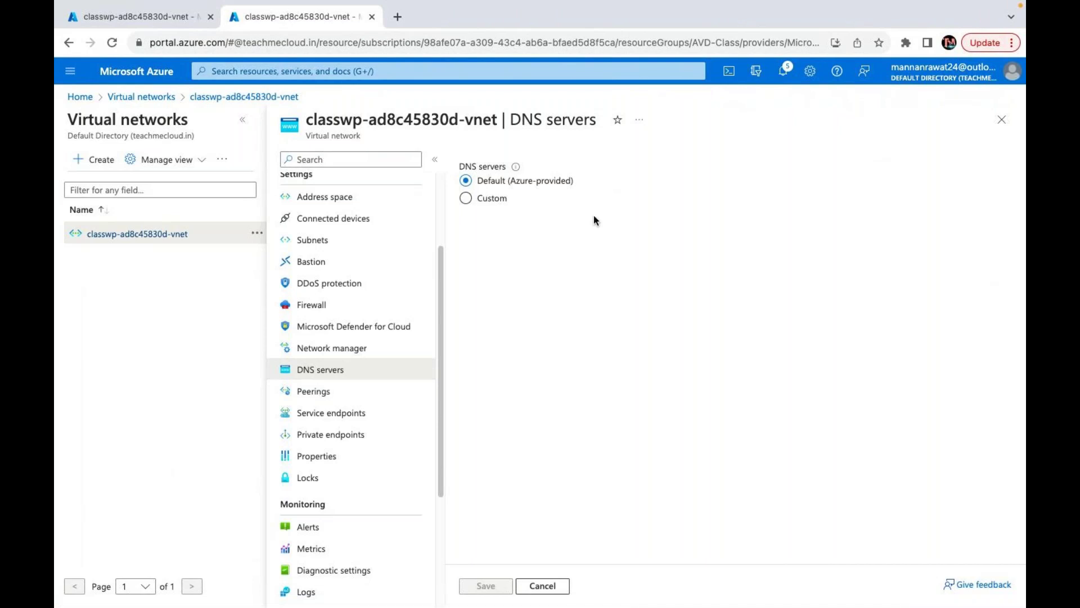
{"action": "left_click", "coordinate": [141, 97]}
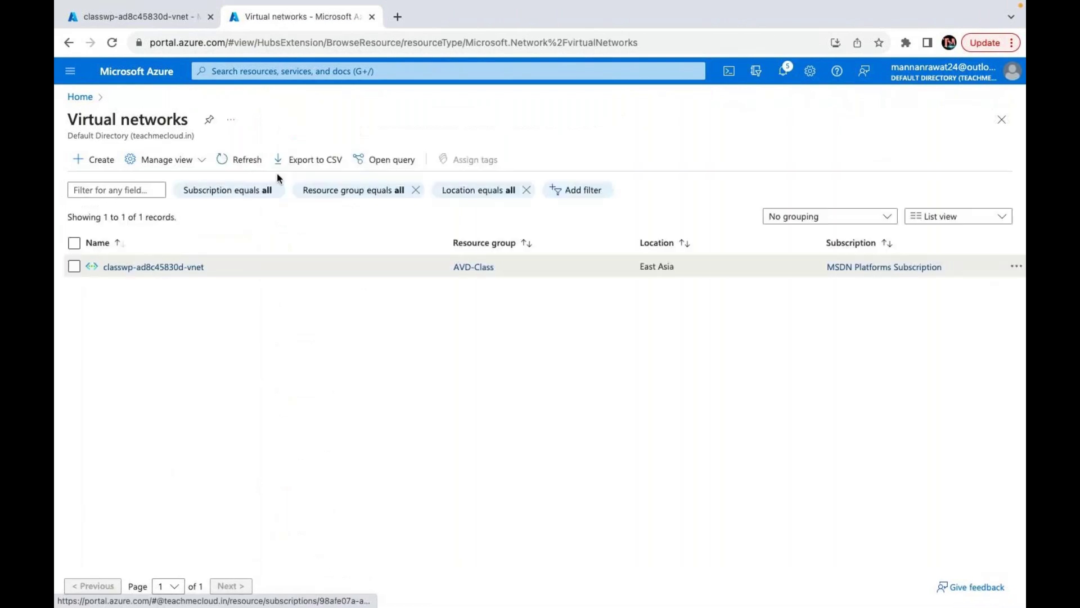
Create a new virtual network named Domain-V-Net and advance to its IP addresses tab
{"action": "left_click", "coordinate": [108, 169]}
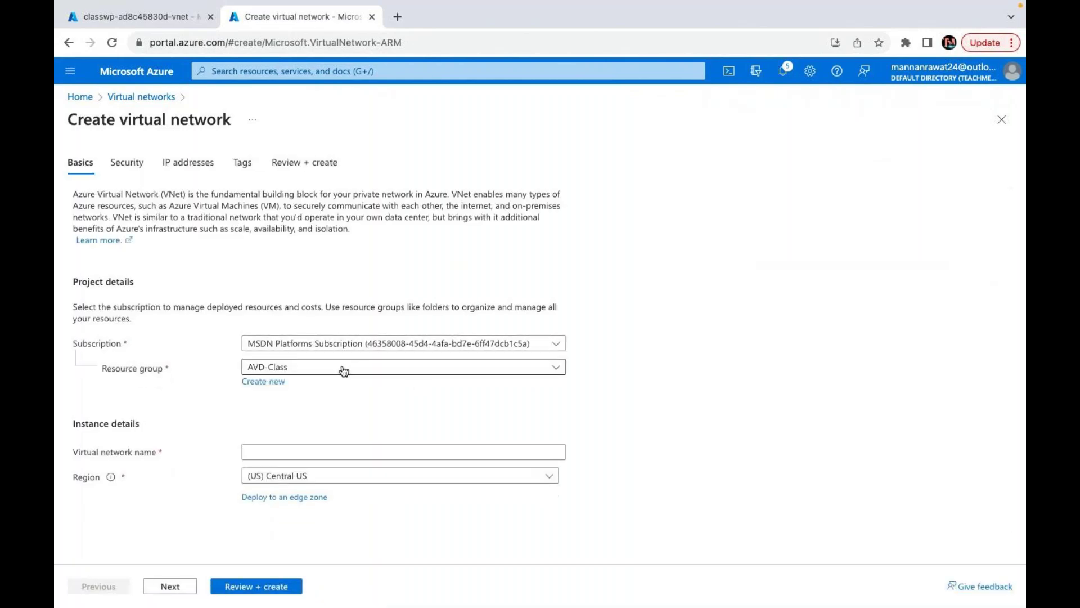
{"action": "left_click", "coordinate": [279, 456]}
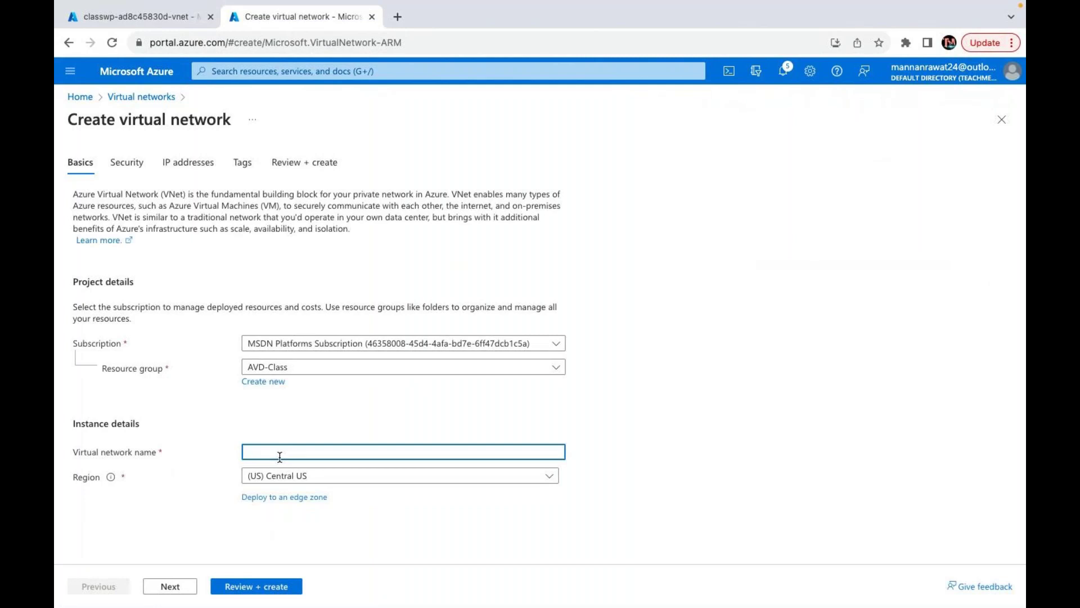
{"action": "type", "text": "Domain"}
{"action": "left_click_drag", "start_coordinate": [301, 447], "coordinate": [95, 422]}
{"action": "left_click", "coordinate": [284, 446]}
{"action": "type", "text": "-V-Net"}
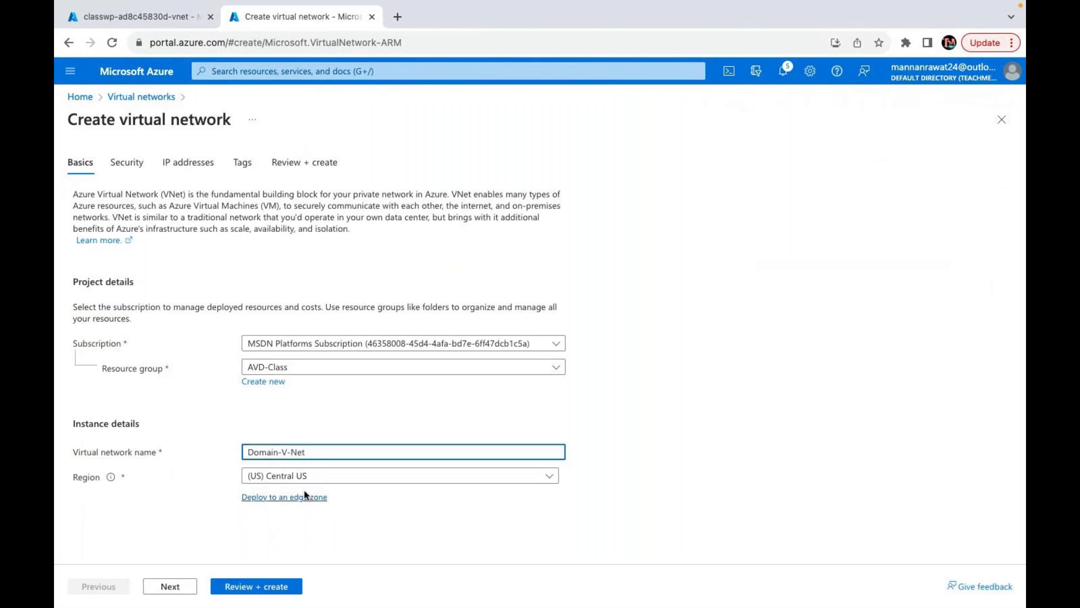
{"action": "left_click", "coordinate": [181, 584]}
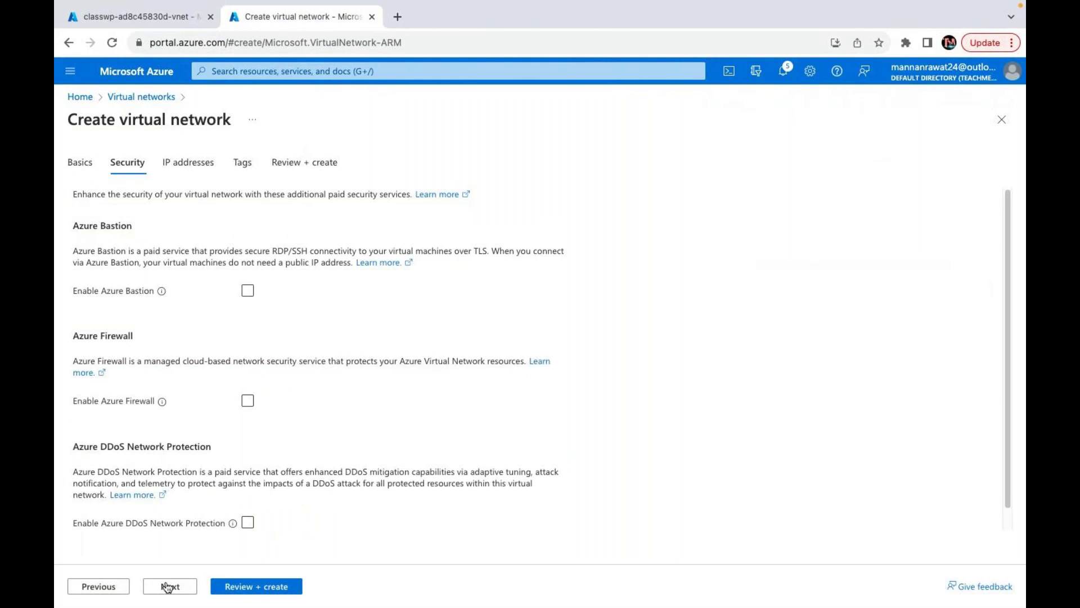
{"action": "left_click", "coordinate": [169, 585]}
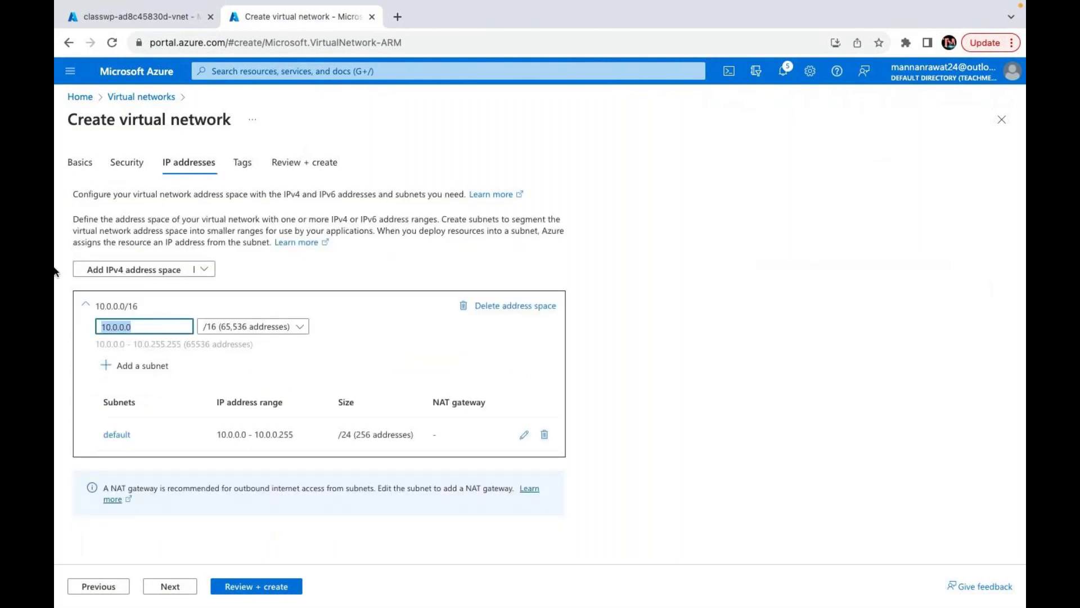
Set address space 192.168.1.0/25, add Domain-Subnet as /26, delete the default subnet, and review
{"action": "type", "text": "192.168"}
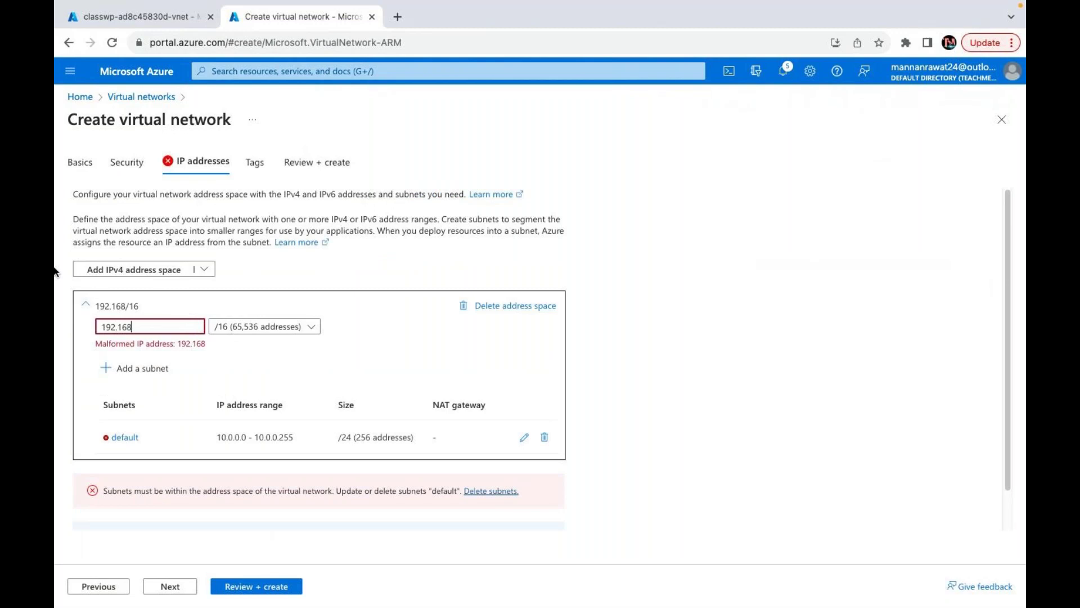
{"action": "type", "text": ".1.0"}
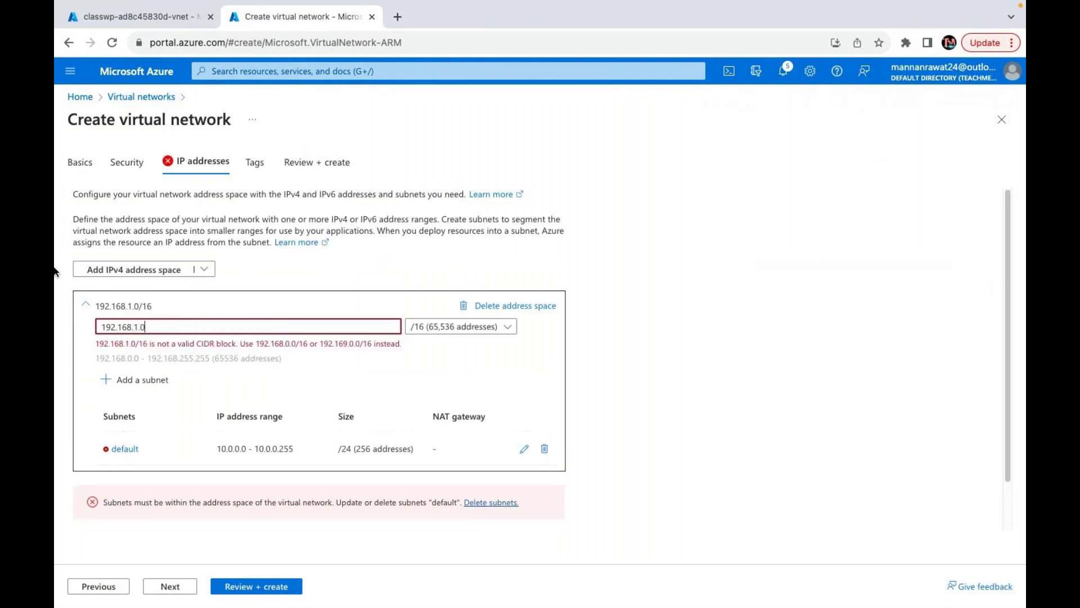
{"action": "type", "text": "/25"}
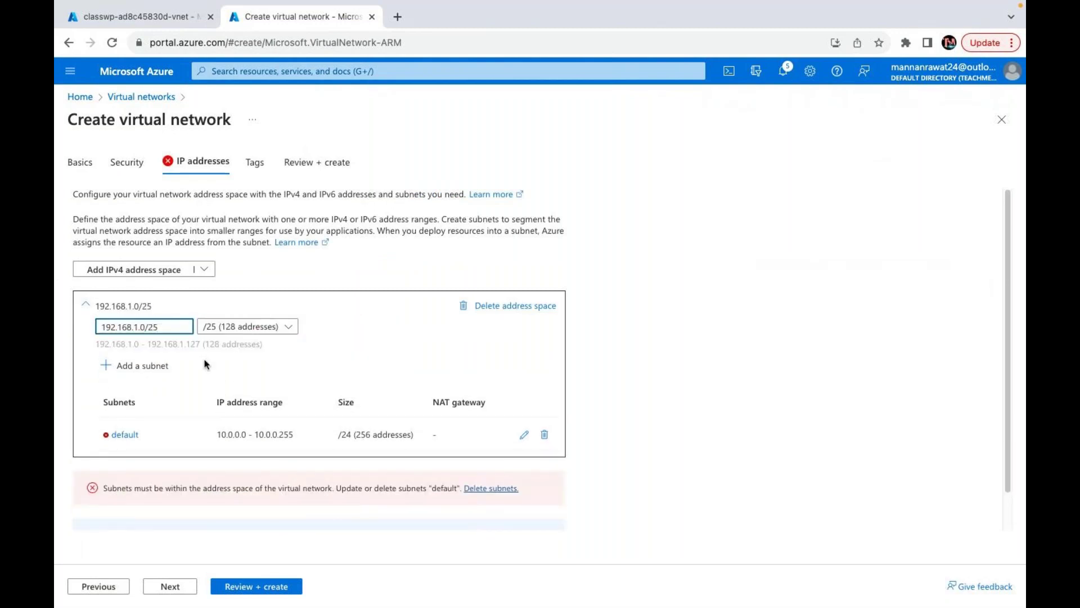
{"action": "left_click", "coordinate": [139, 365]}
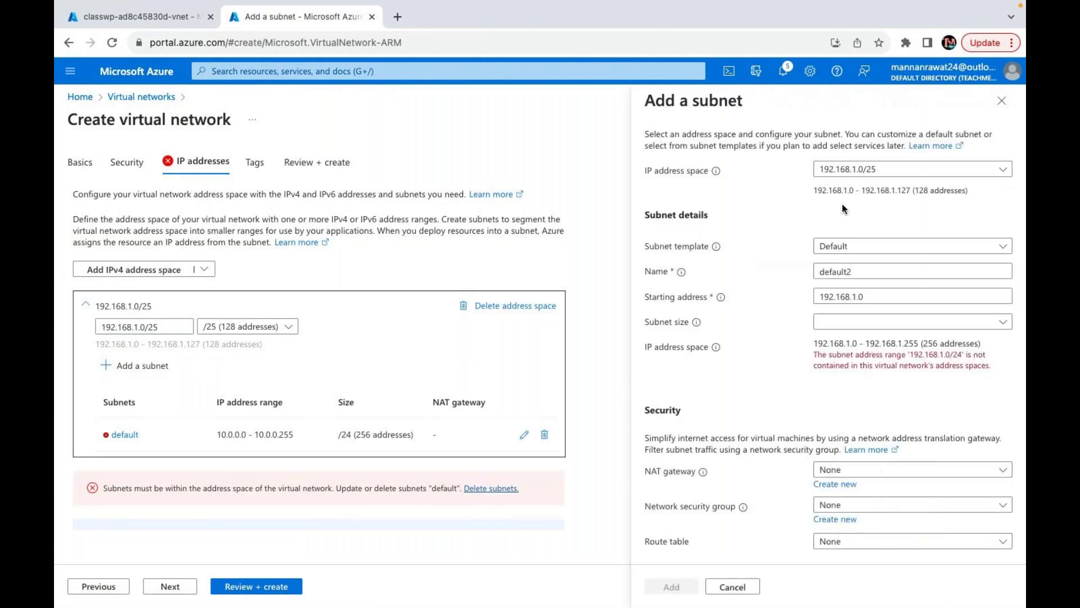
{"action": "double_click", "coordinate": [867, 271]}
{"action": "type", "text": "D"}
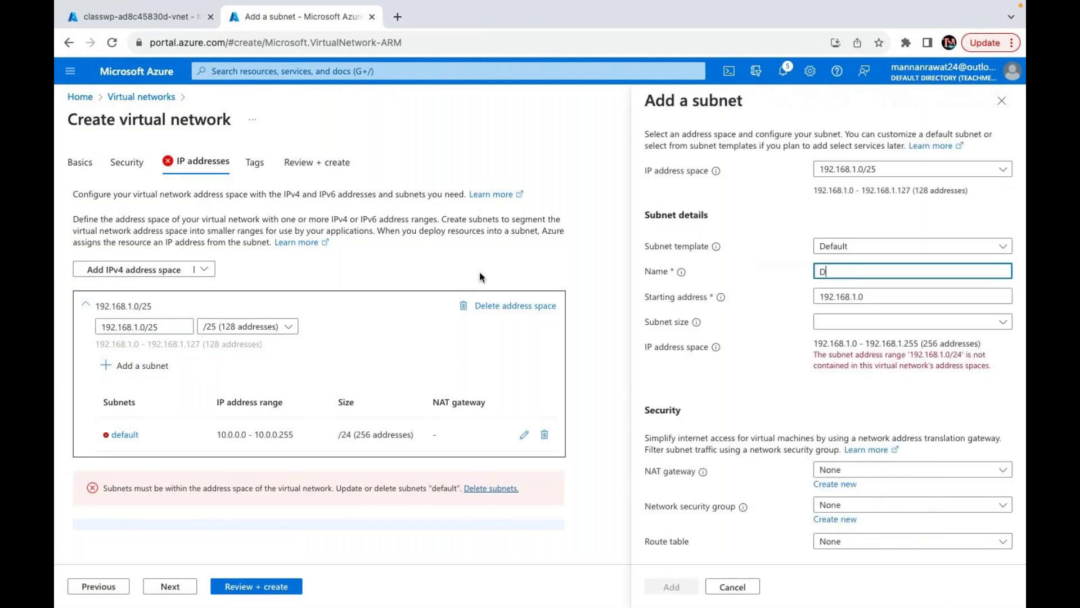
{"action": "type", "text": "omain-Subnet"}
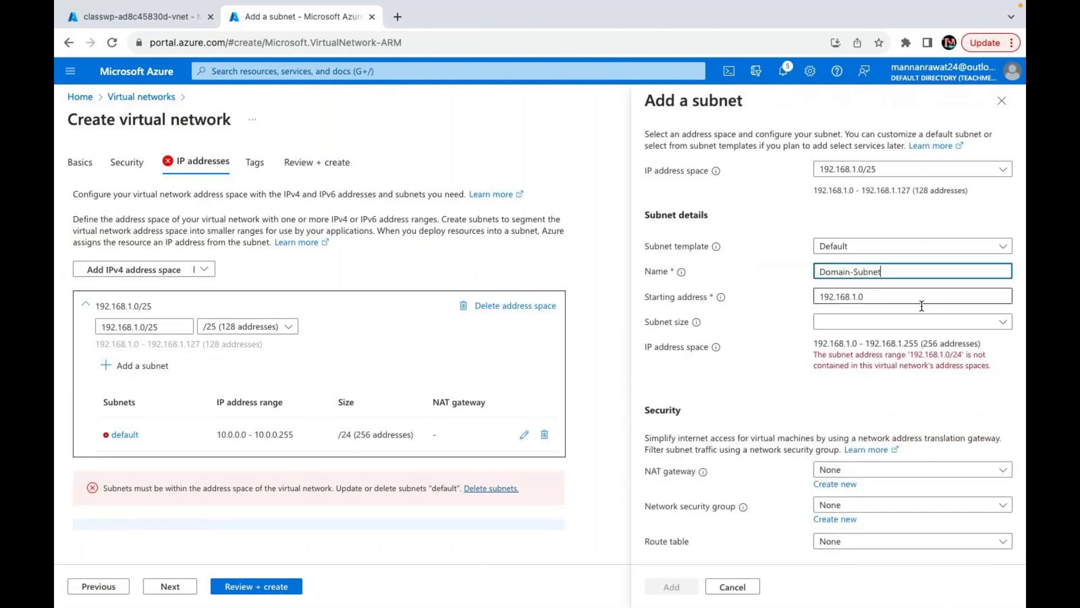
{"action": "left_click", "coordinate": [844, 321]}
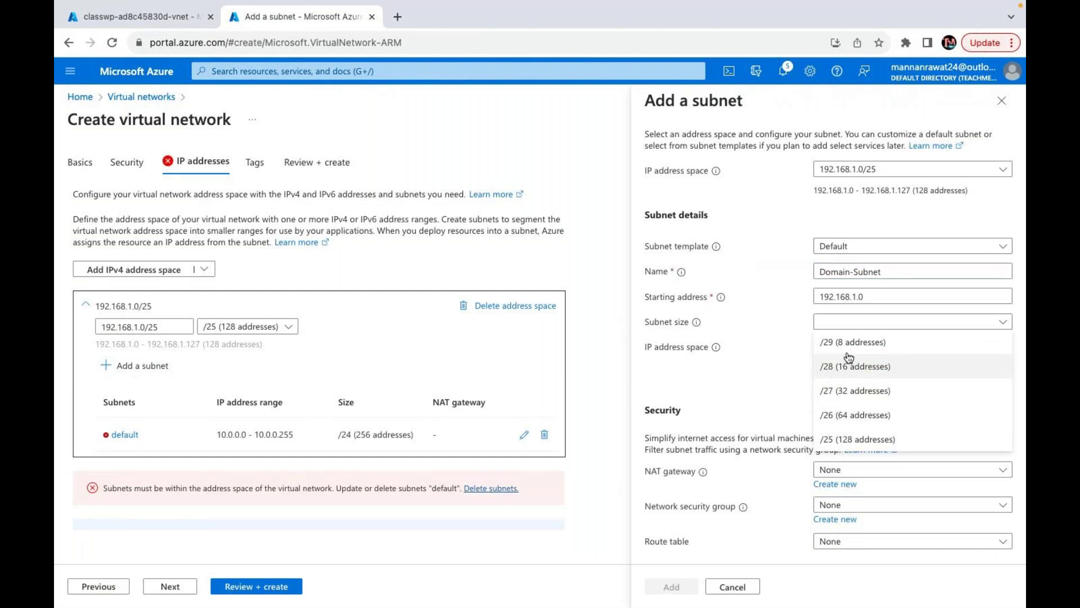
{"action": "left_click", "coordinate": [844, 415]}
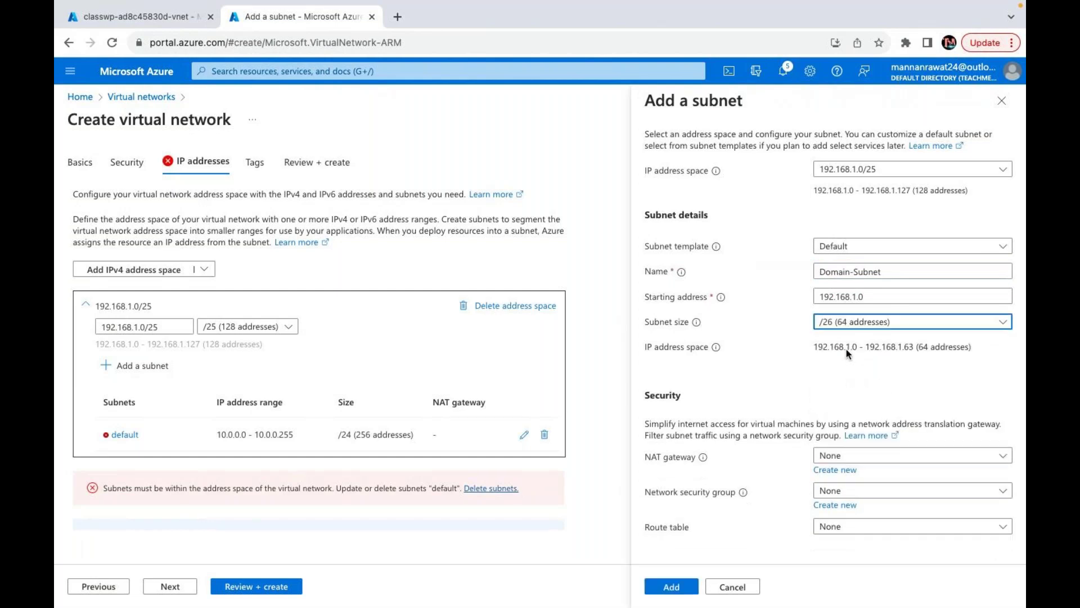
{"action": "left_click", "coordinate": [676, 587]}
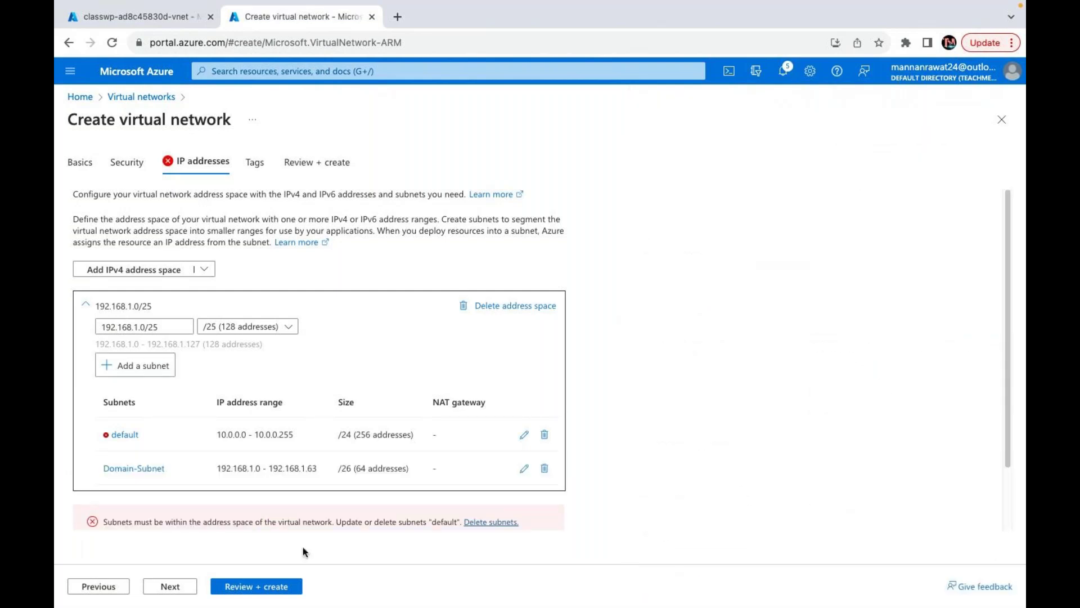
{"action": "left_click", "coordinate": [544, 433]}
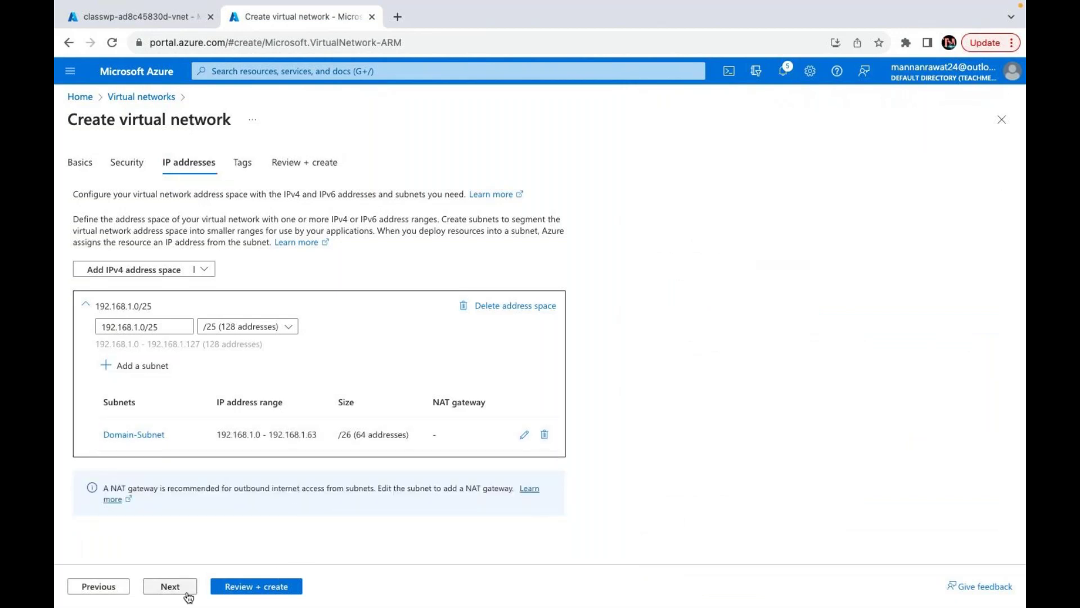
{"action": "left_click", "coordinate": [259, 594]}
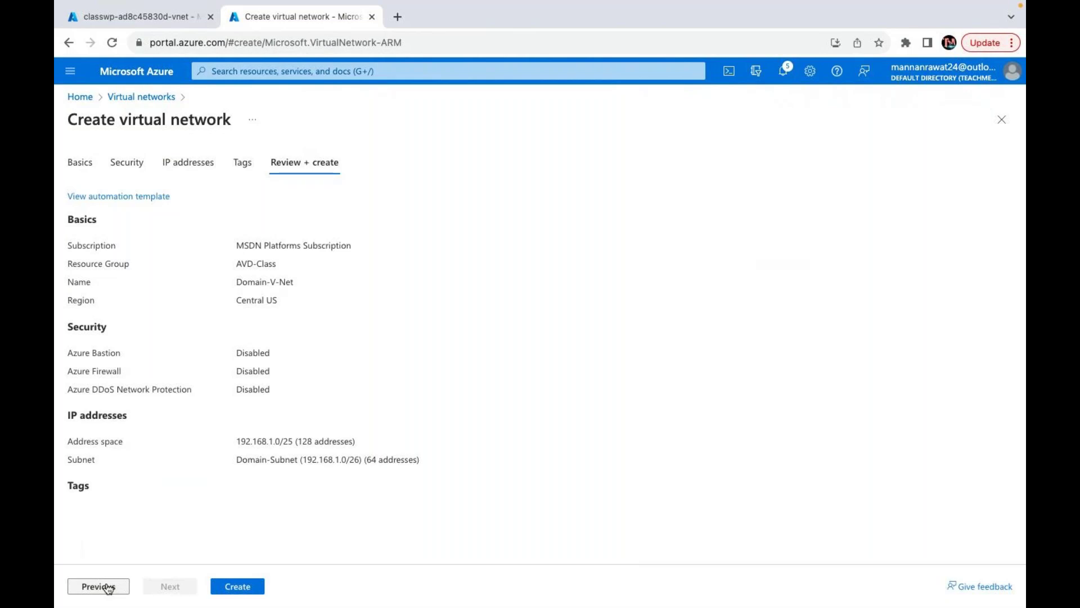
Create the Domain-V-Net network and open it once the deployment completes
{"action": "left_click", "coordinate": [243, 587]}
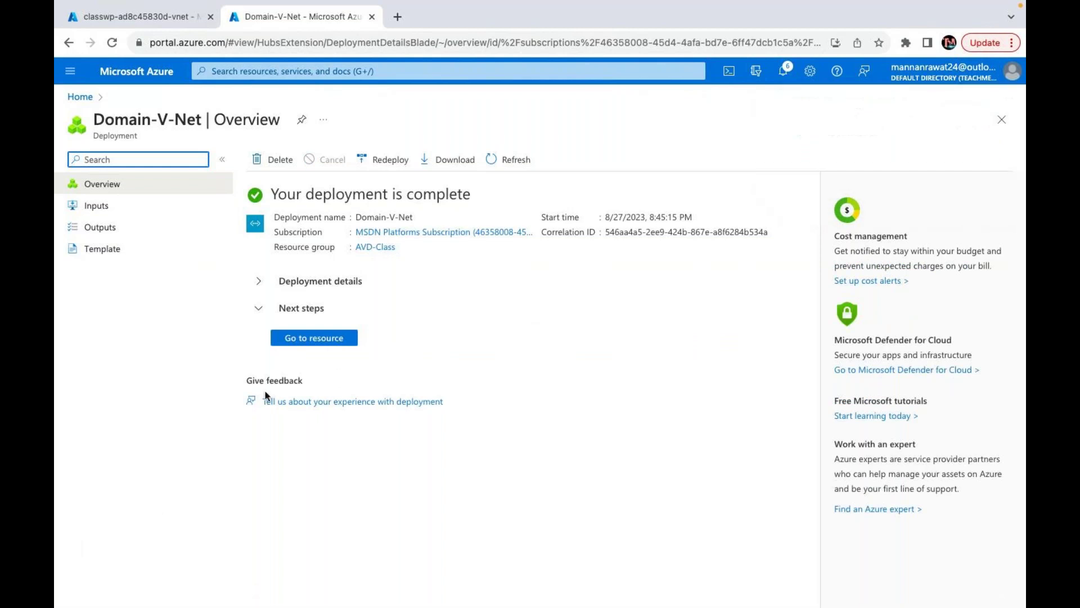
{"action": "left_click", "coordinate": [318, 337]}
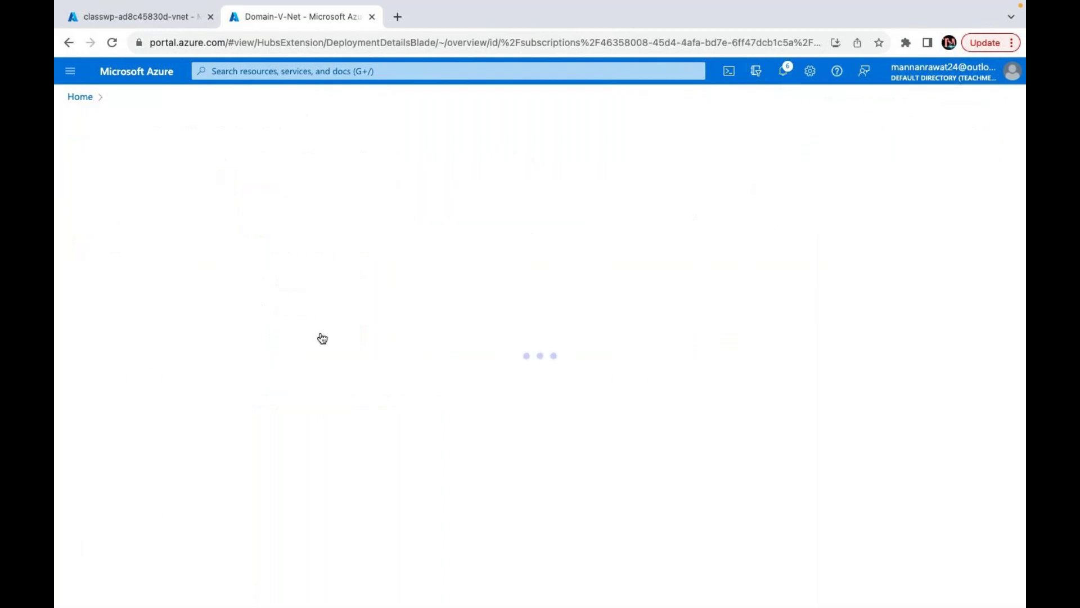
From Home, open Virtual machines and choose Create > Azure virtual machine
{"action": "left_click", "coordinate": [159, 77]}
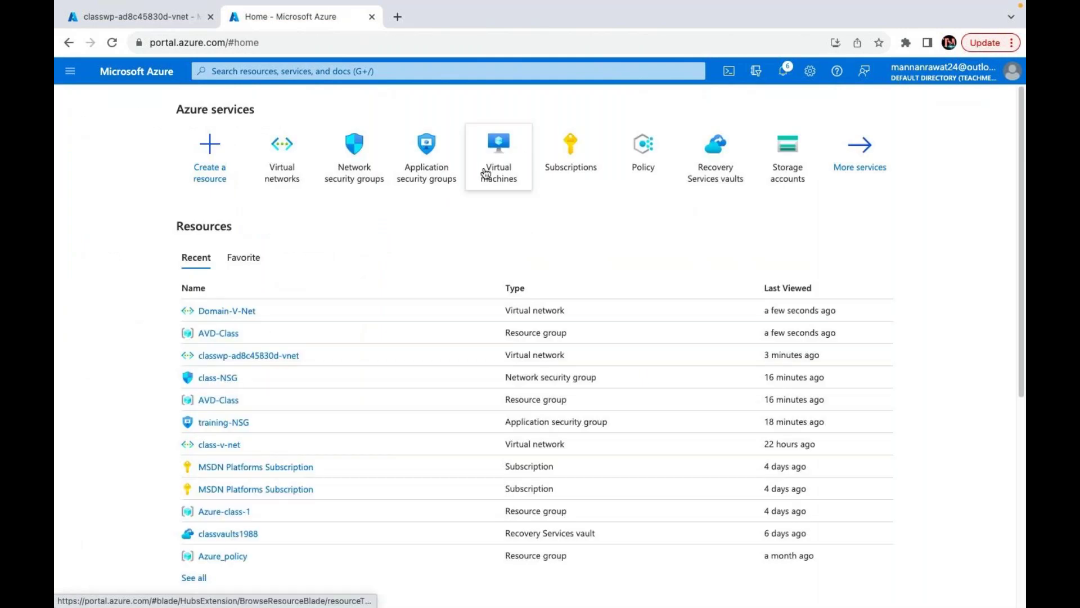
{"action": "left_click", "coordinate": [508, 167]}
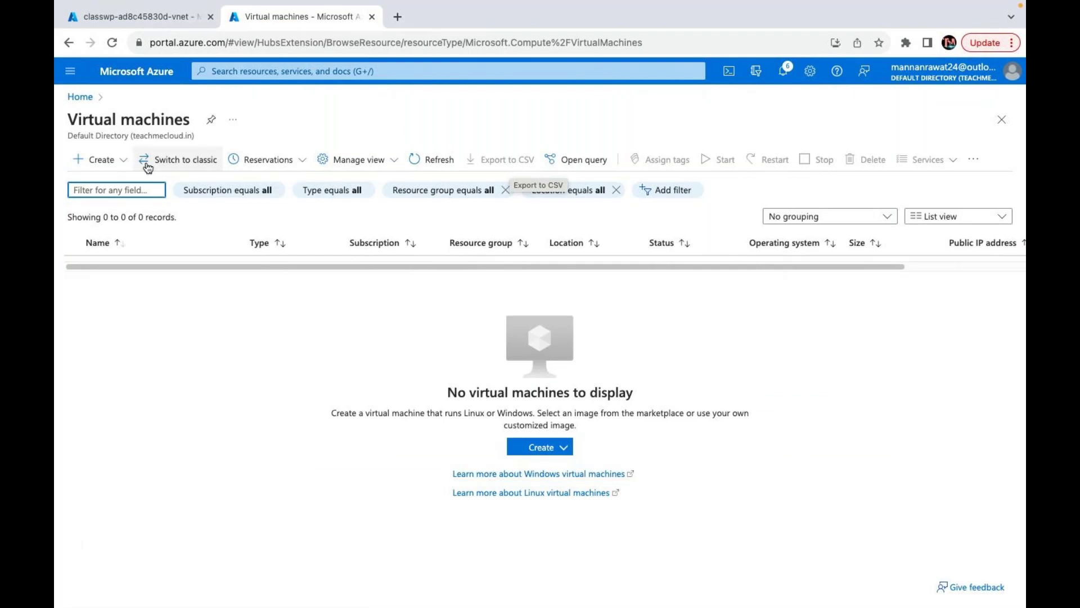
{"action": "left_click", "coordinate": [116, 162]}
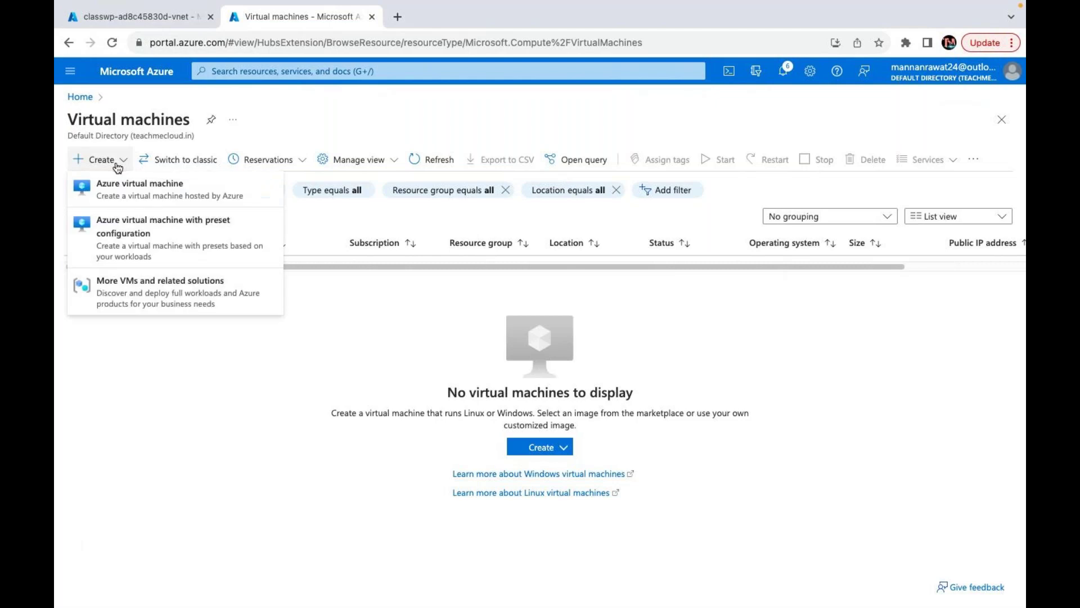
{"action": "left_click", "coordinate": [151, 196]}
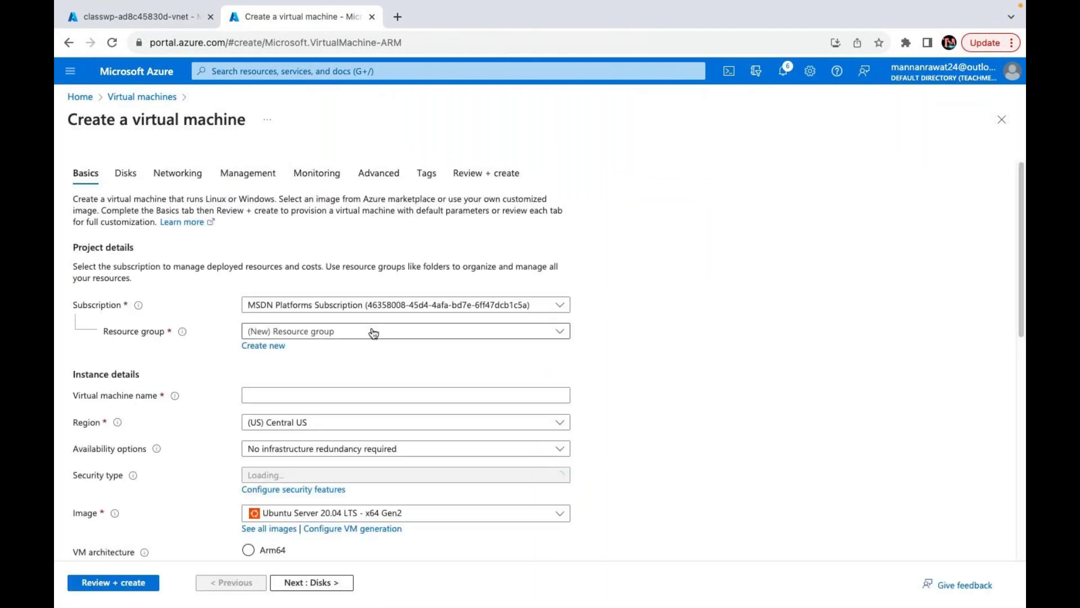
Place the new VM in resource group AVD-Class and name it Domain
{"action": "left_click", "coordinate": [373, 332]}
{"action": "left_click", "coordinate": [299, 377]}
{"action": "left_click", "coordinate": [303, 395]}
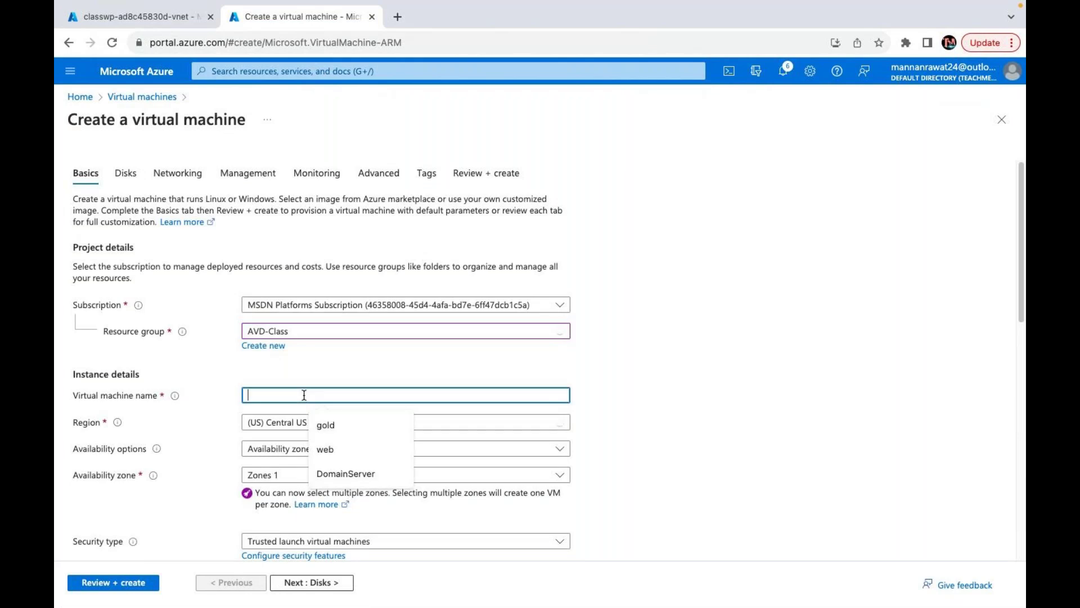
{"action": "type", "text": "Domain"}
{"action": "left_click", "coordinate": [620, 404]}
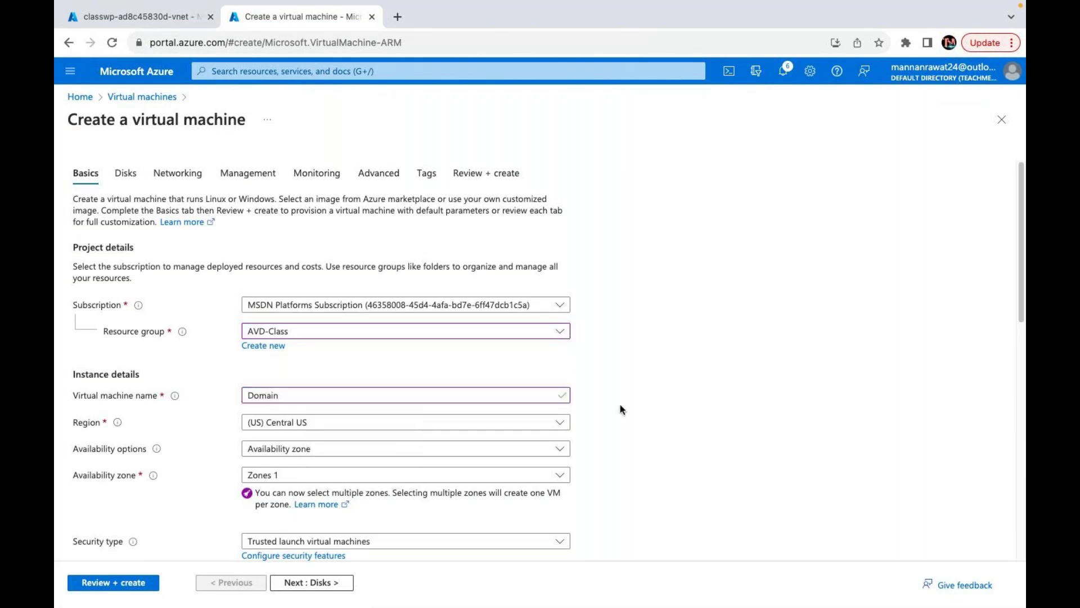
Choose no infrastructure redundancy, Standard security type, and the Windows Server 2016 Datacenter image
{"action": "left_click", "coordinate": [314, 450]}
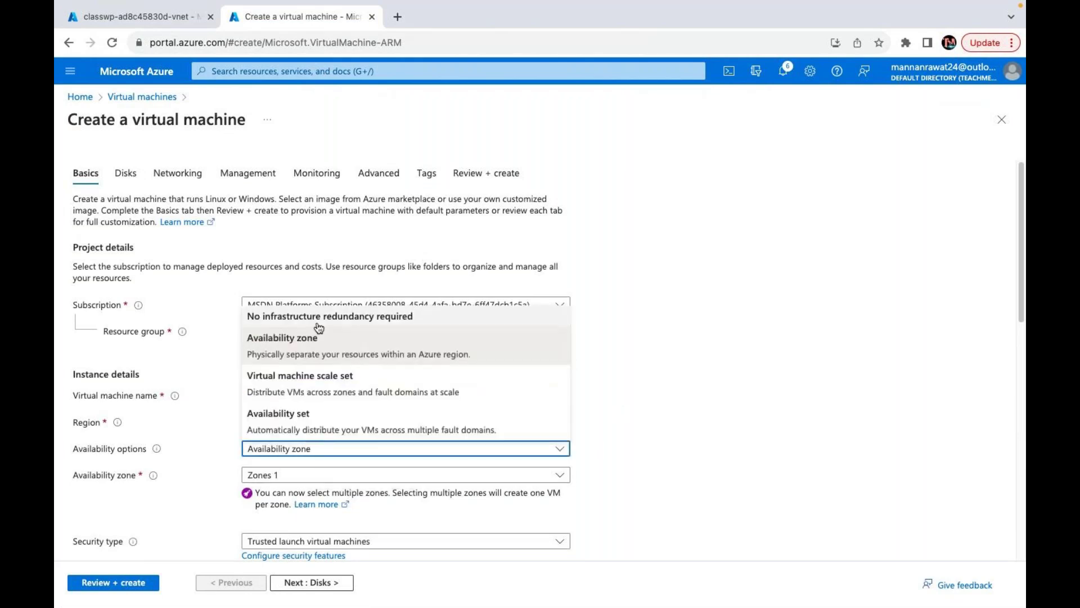
{"action": "left_click", "coordinate": [319, 328]}
{"action": "scroll", "coordinate": [429, 436], "scroll_direction": "down", "scroll_amount": 3}
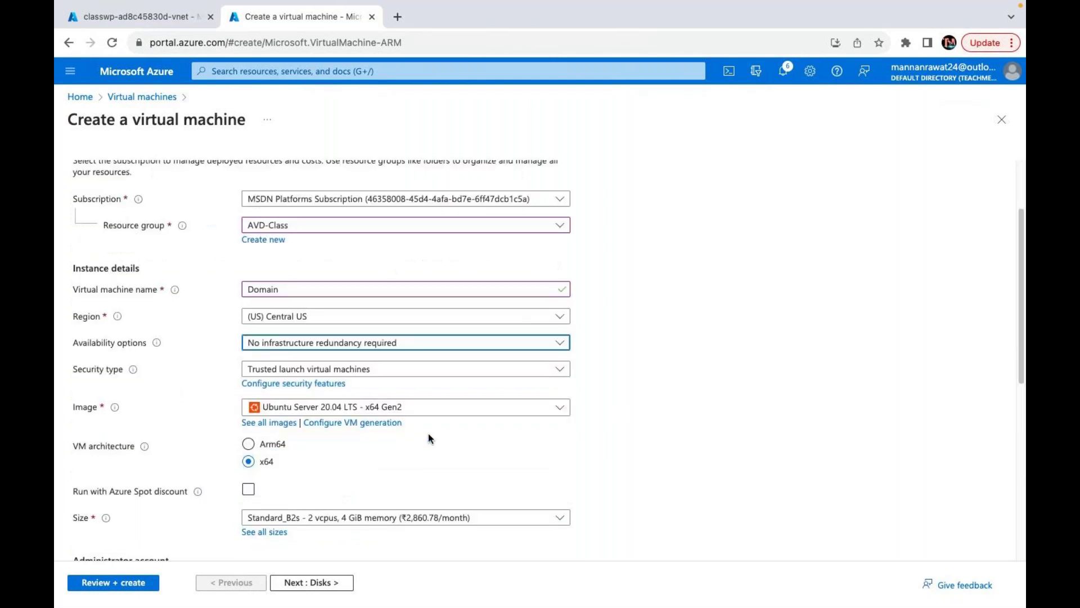
{"action": "left_click", "coordinate": [383, 344]}
{"action": "left_click", "coordinate": [298, 373]}
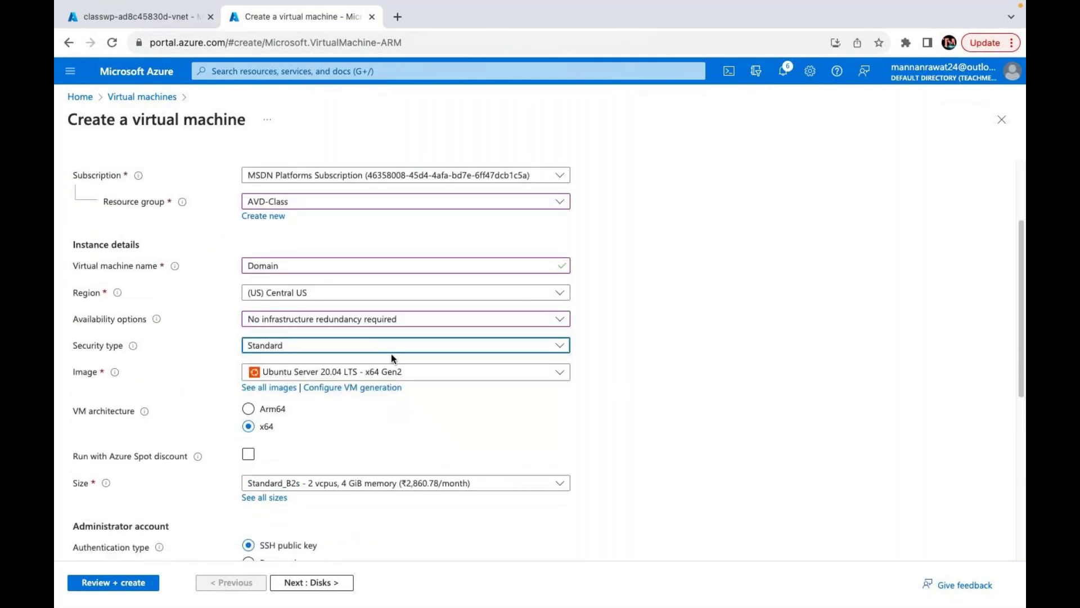
{"action": "left_click", "coordinate": [439, 374]}
{"action": "left_click", "coordinate": [371, 159]}
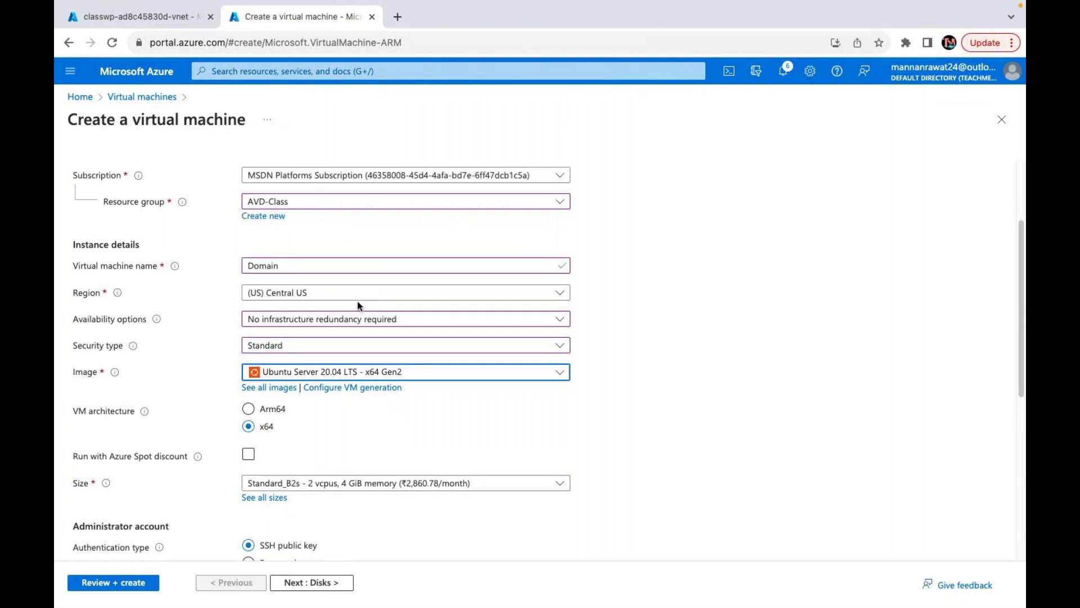
{"action": "scroll", "coordinate": [327, 386], "scroll_direction": "down", "scroll_amount": 2}
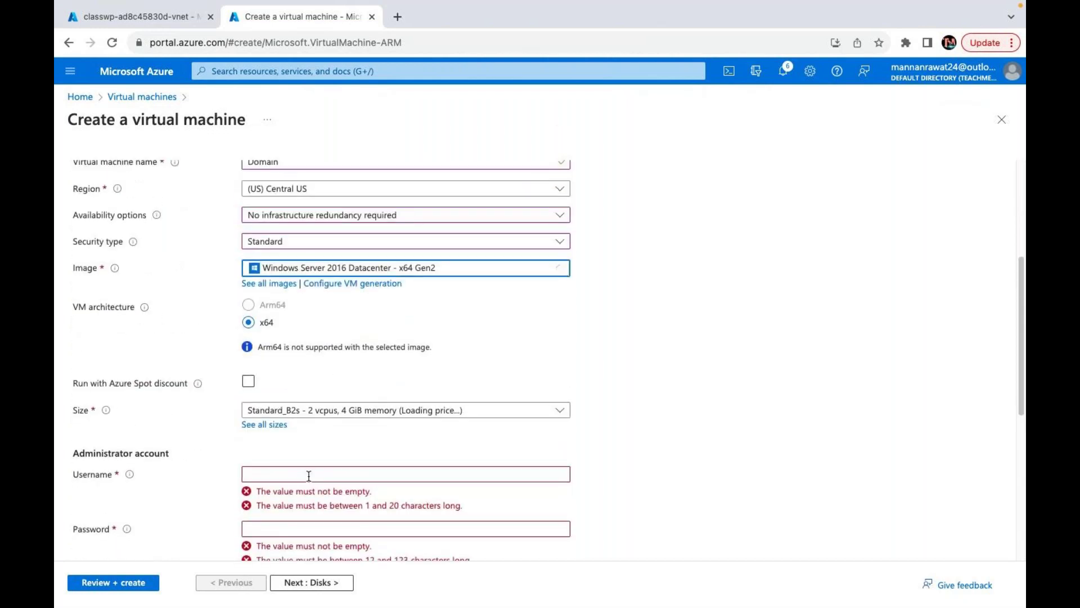
Enter the administrator username, then type a matching password and confirmation
{"action": "left_click", "coordinate": [300, 469]}
{"action": "type", "text": "web"}
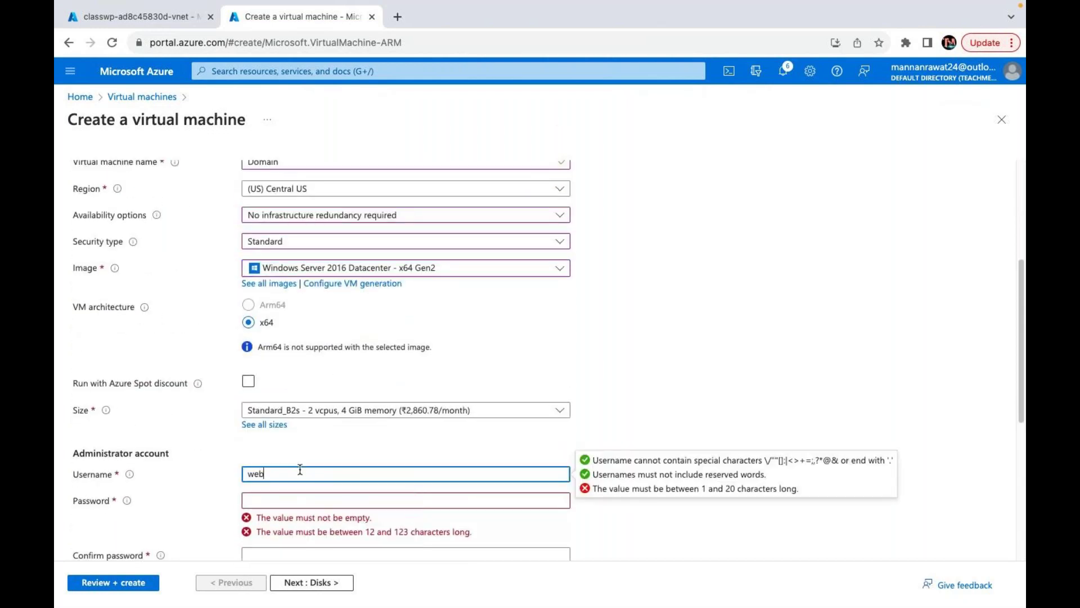
{"action": "left_click", "coordinate": [312, 501]}
{"action": "type", "text": "******"}
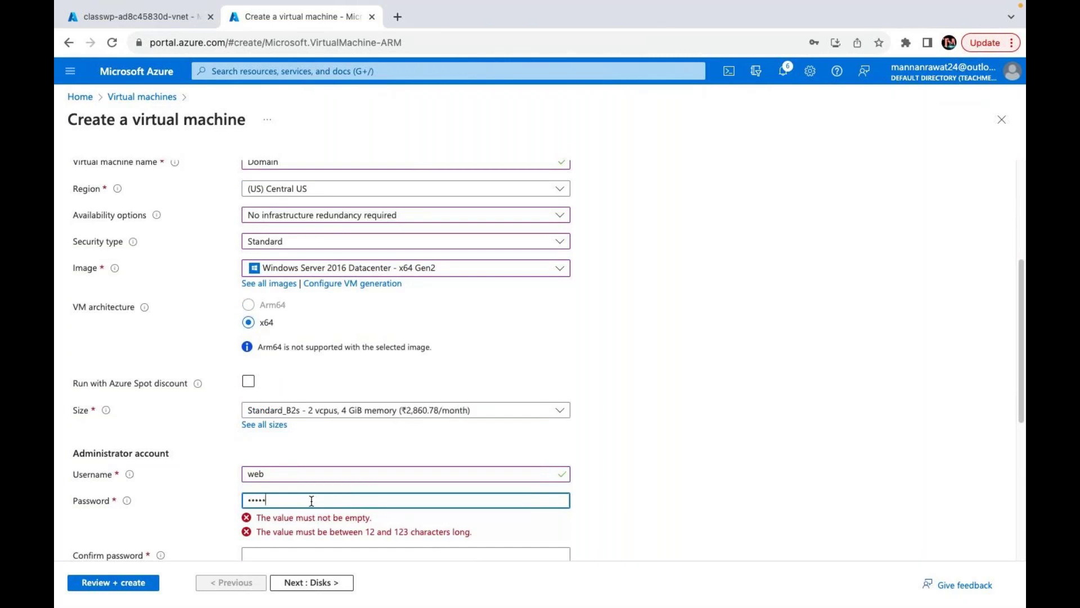
{"action": "type", "text": "******"}
{"action": "key", "text": "Tab"}
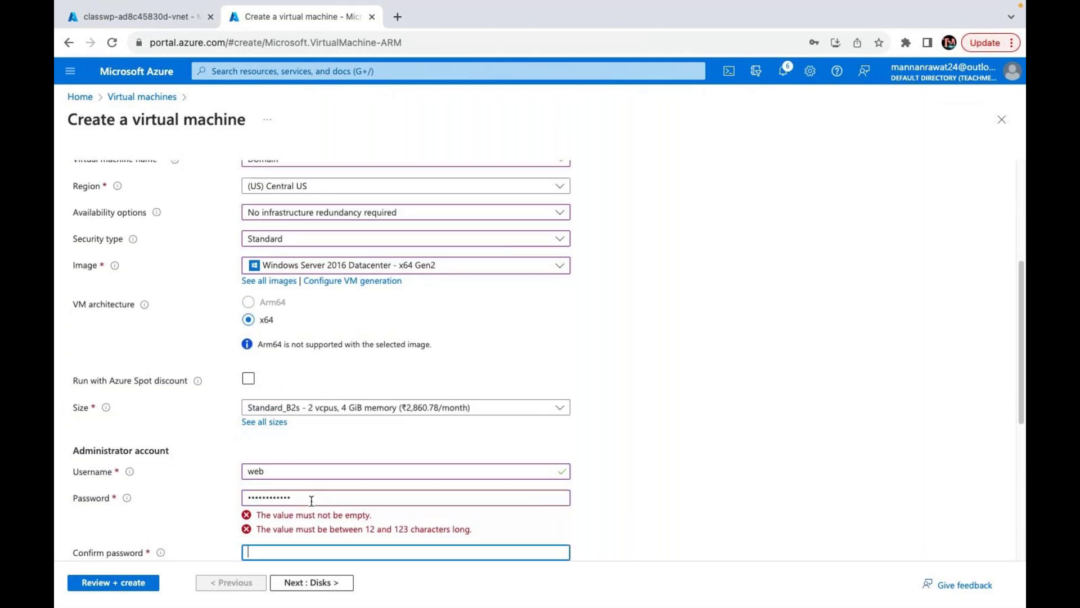
{"action": "type", "text": "*****"}
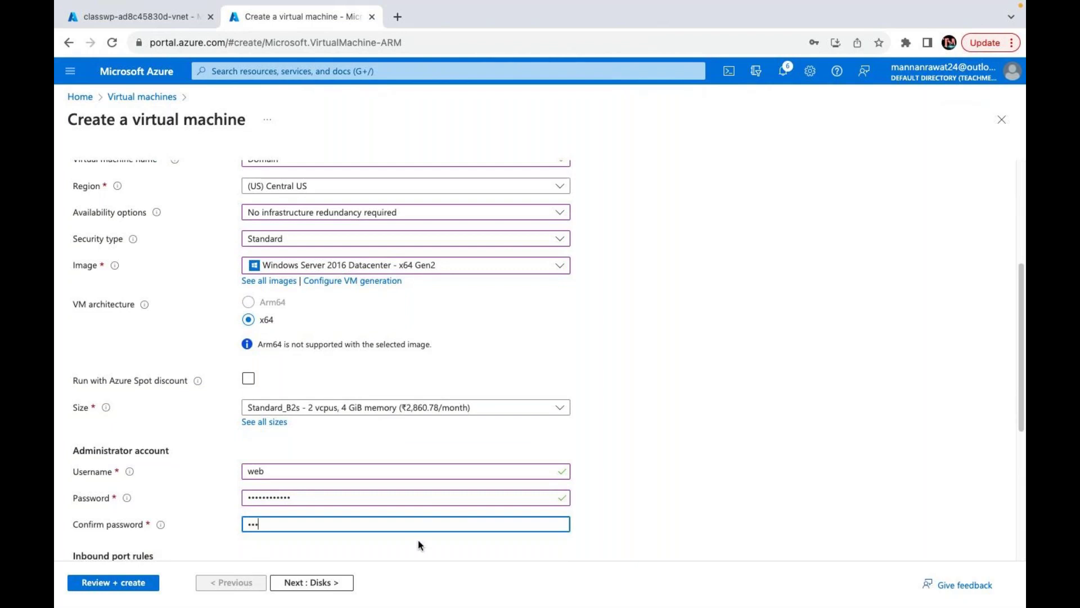
{"action": "type", "text": "*******"}
{"action": "scroll", "coordinate": [559, 420], "scroll_direction": "down", "scroll_amount": 3}
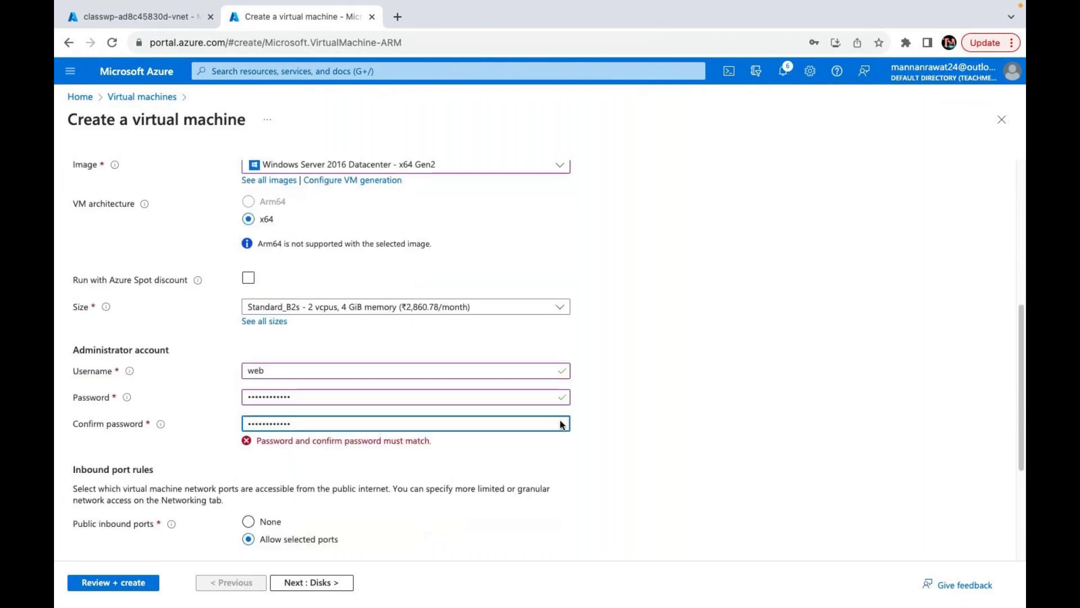
{"action": "double_click", "coordinate": [300, 355]}
{"action": "type", "text": "************"}
{"action": "key", "text": "Tab"}
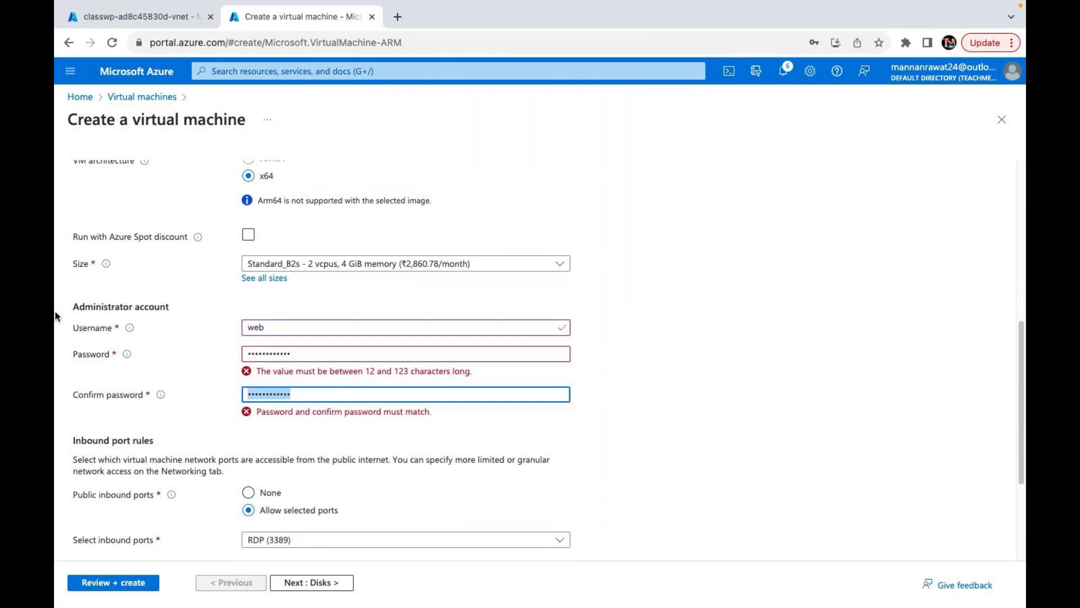
{"action": "type", "text": "*****"}
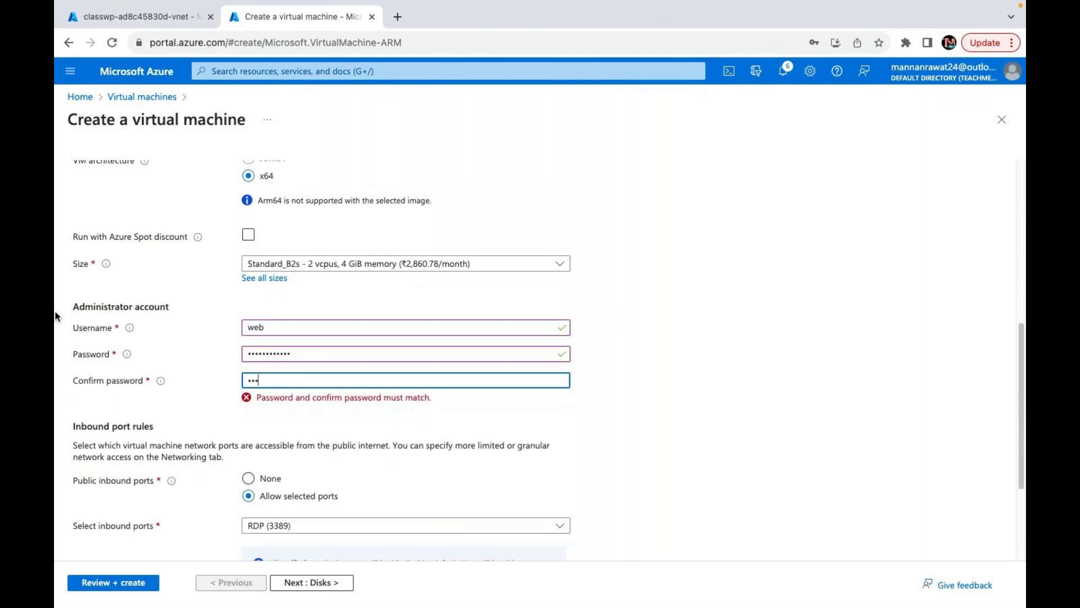
{"action": "type", "text": "*******"}
{"action": "scroll", "coordinate": [360, 444], "scroll_direction": "down", "scroll_amount": 5}
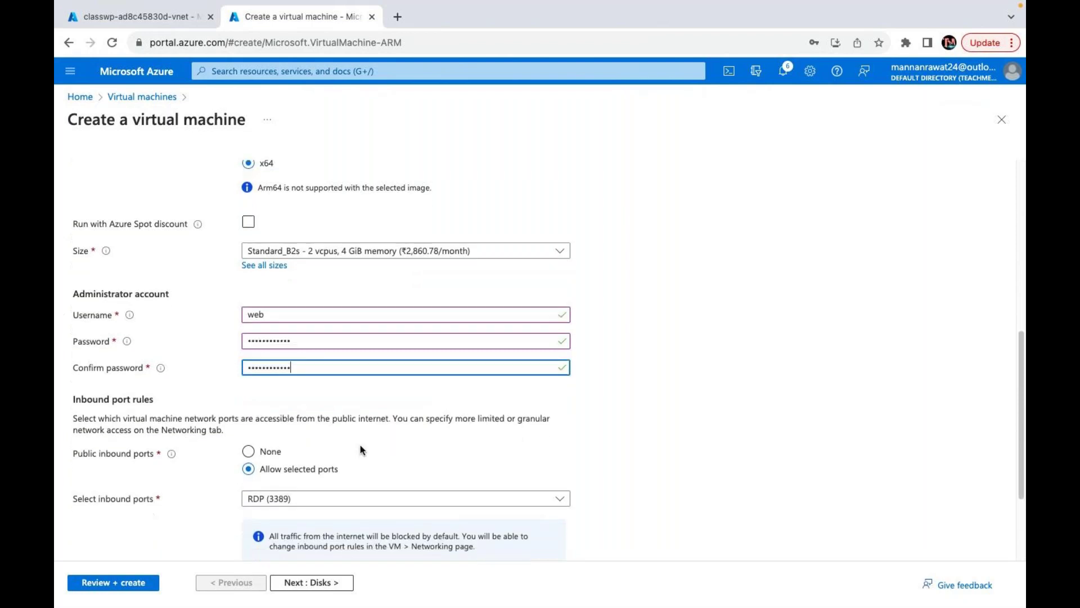
Validate the Domain VM settings in Review + create and submit it for creation
{"action": "left_click", "coordinate": [329, 585]}
{"action": "left_click", "coordinate": [117, 584]}
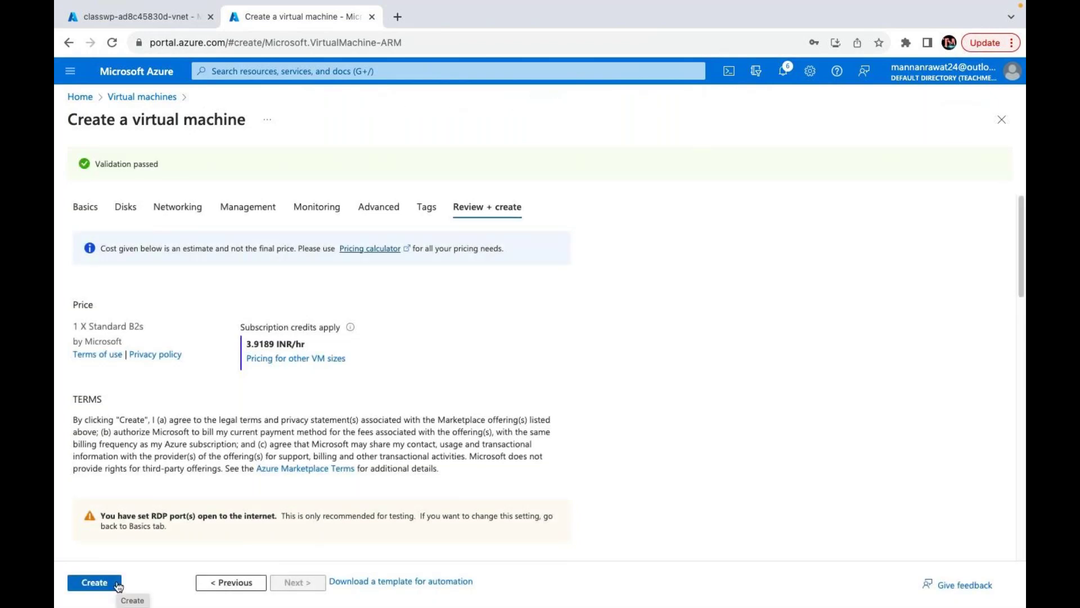
{"action": "left_click", "coordinate": [94, 582]}
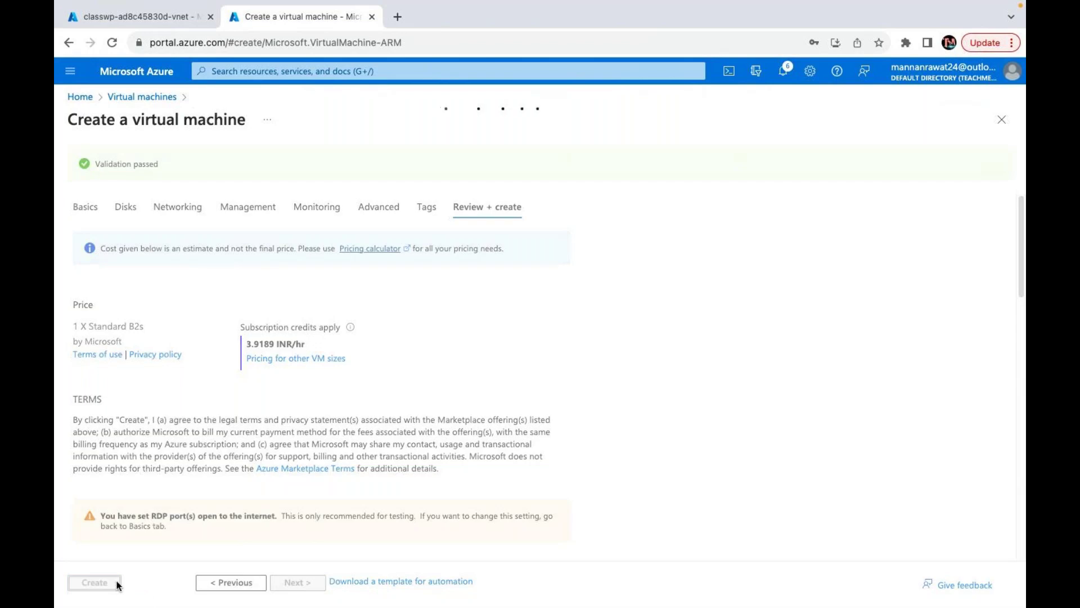
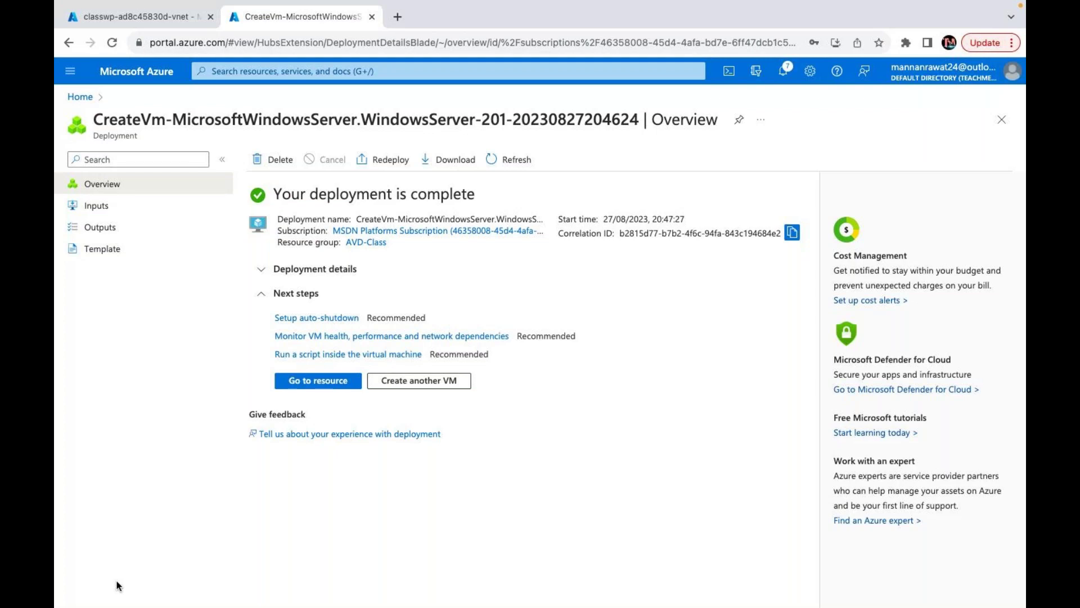
Open the new Domain VM and try its downloaded native RDP file, which fails to connect
{"action": "left_click", "coordinate": [326, 380]}
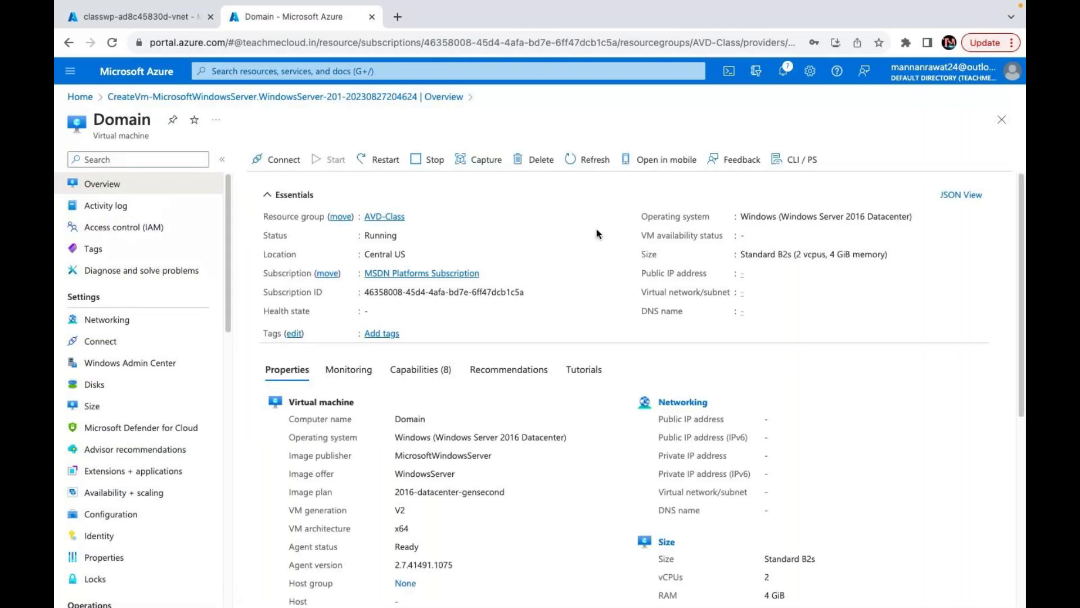
{"action": "left_click", "coordinate": [284, 161]}
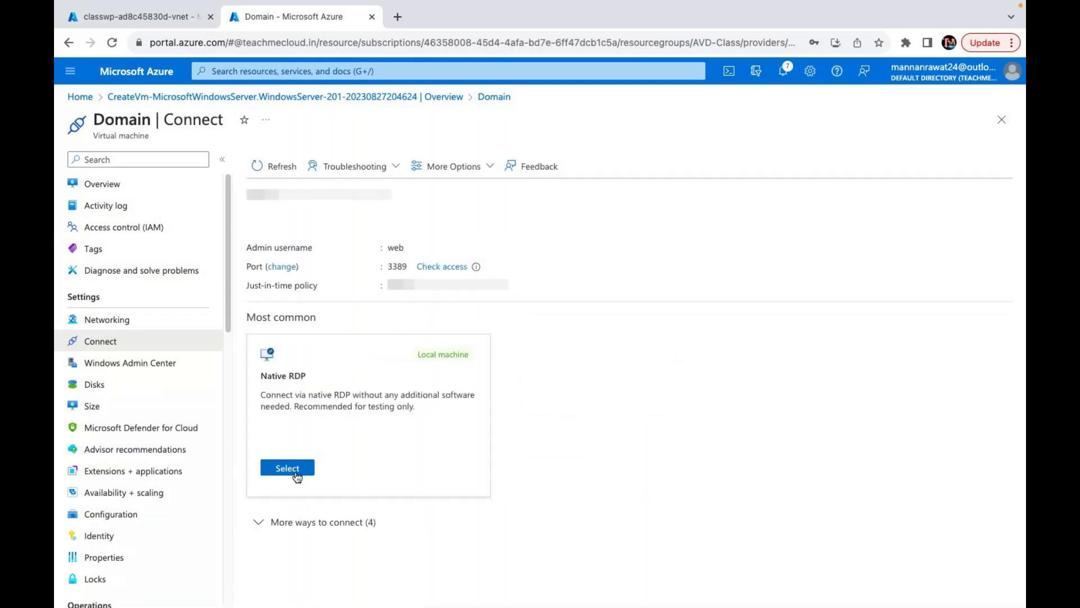
{"action": "left_click", "coordinate": [697, 331]}
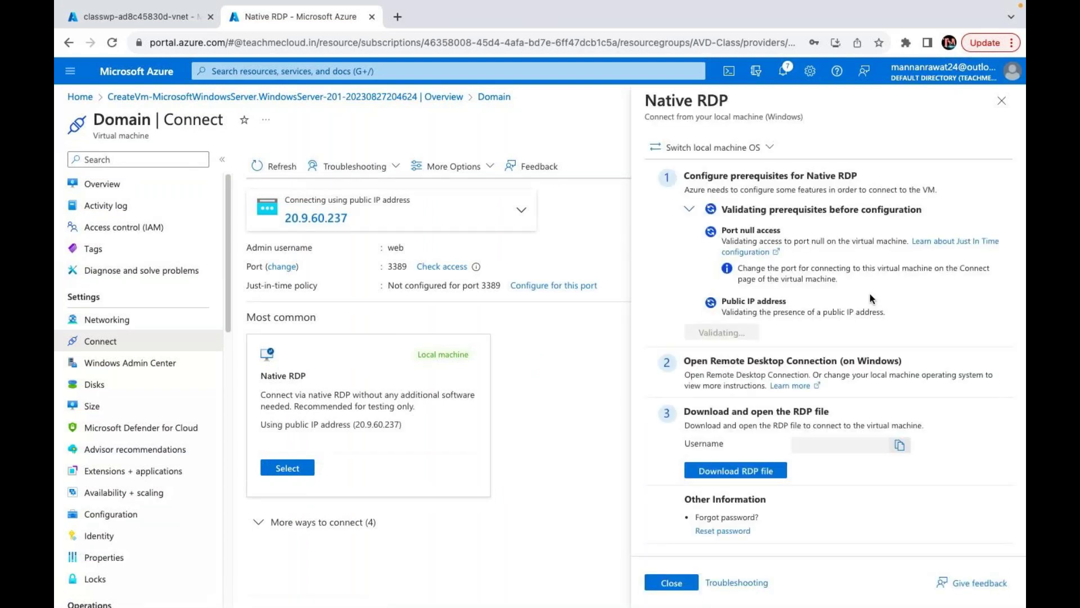
{"action": "left_click", "coordinate": [741, 473]}
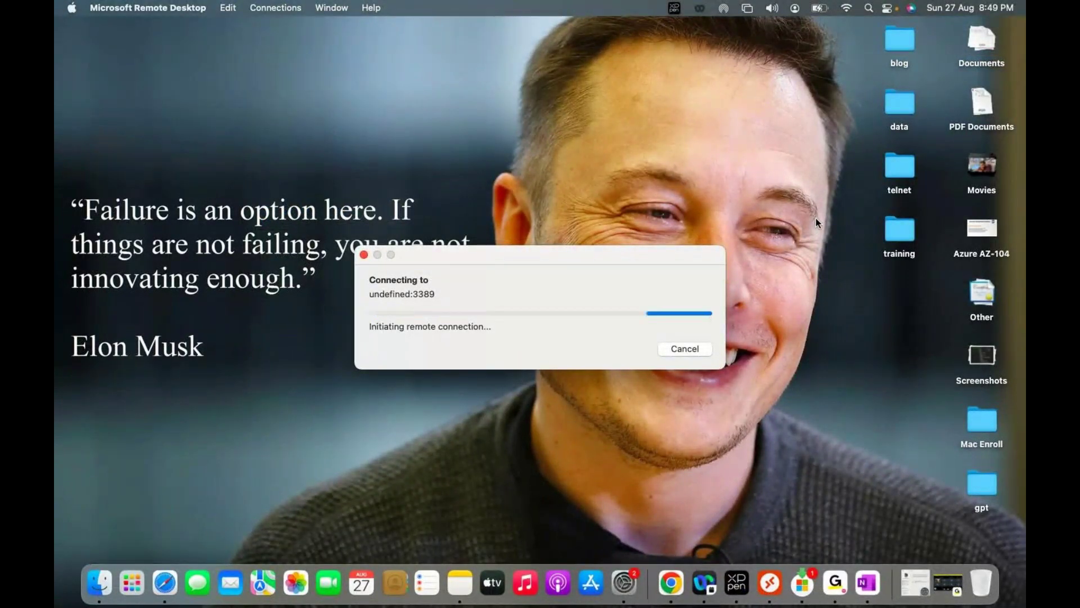
{"action": "left_click", "coordinate": [549, 438]}
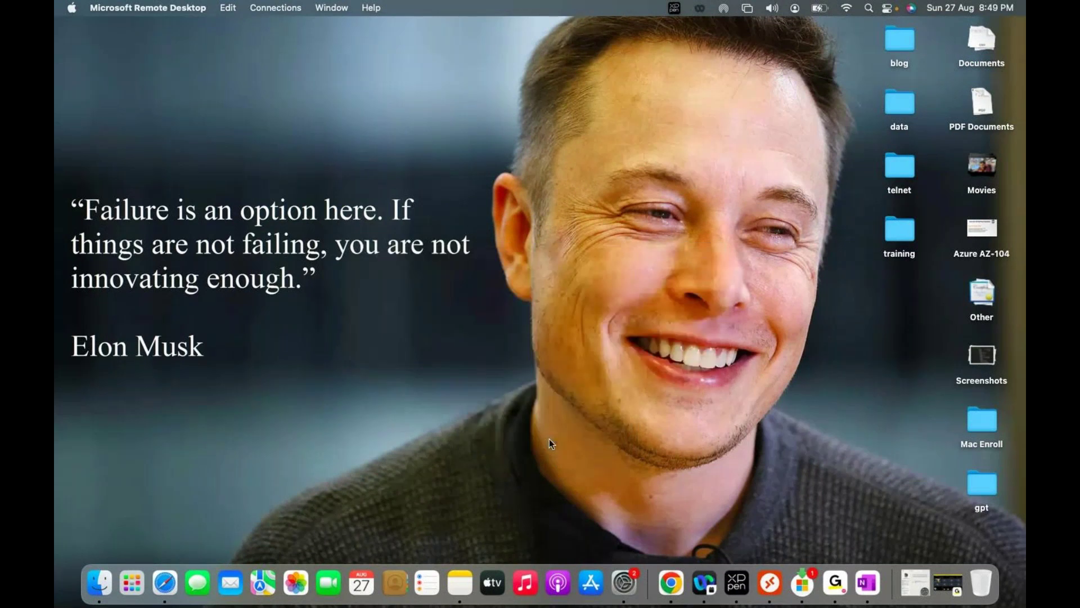
Retry the downloaded RDP file, then open the VM's Networking page with its inbound port rules
{"action": "key", "text": "super+Tab"}
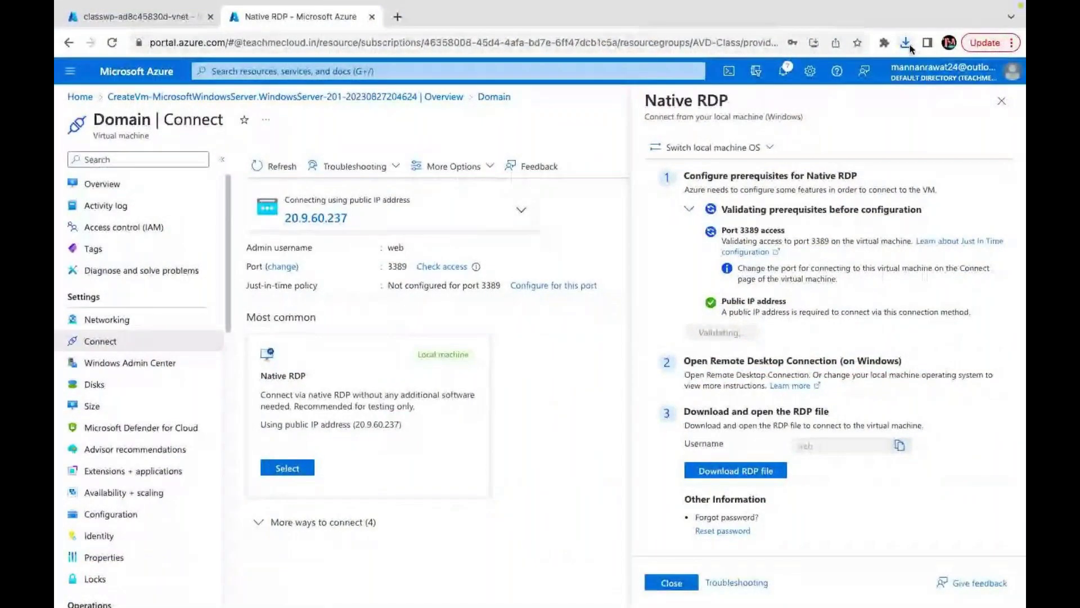
{"action": "left_click", "coordinate": [906, 44]}
{"action": "left_click", "coordinate": [798, 98]}
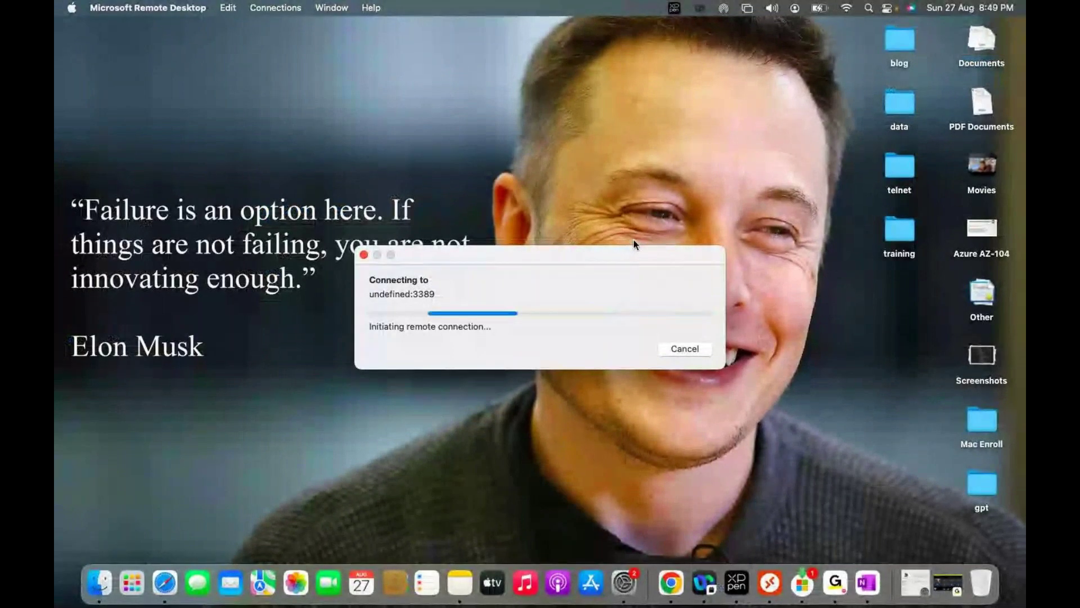
{"action": "left_click", "coordinate": [547, 433]}
{"action": "key", "text": "super+Tab"}
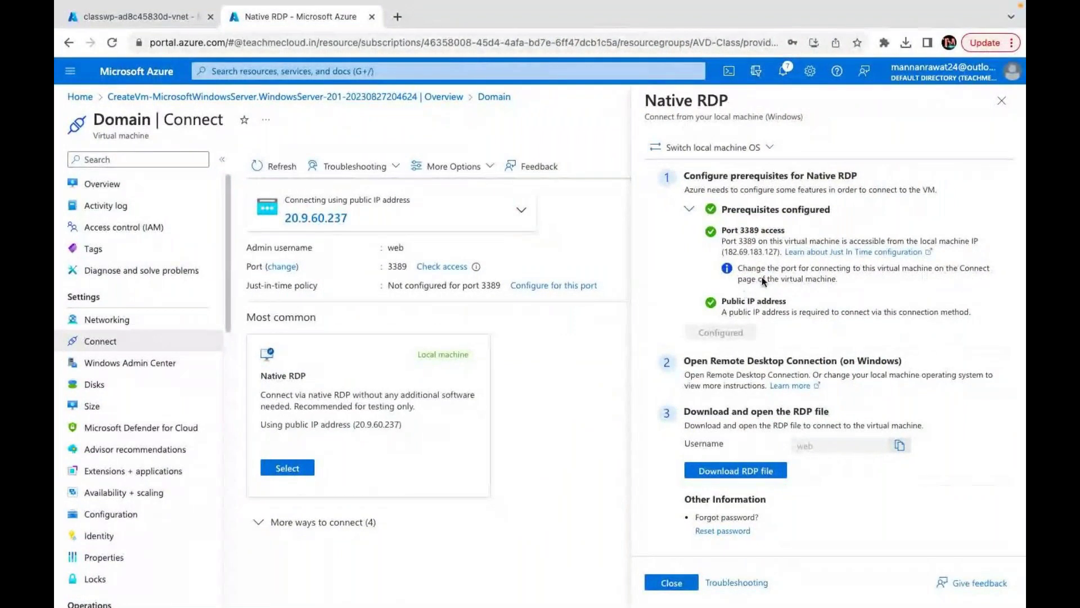
{"action": "left_click", "coordinate": [270, 169]}
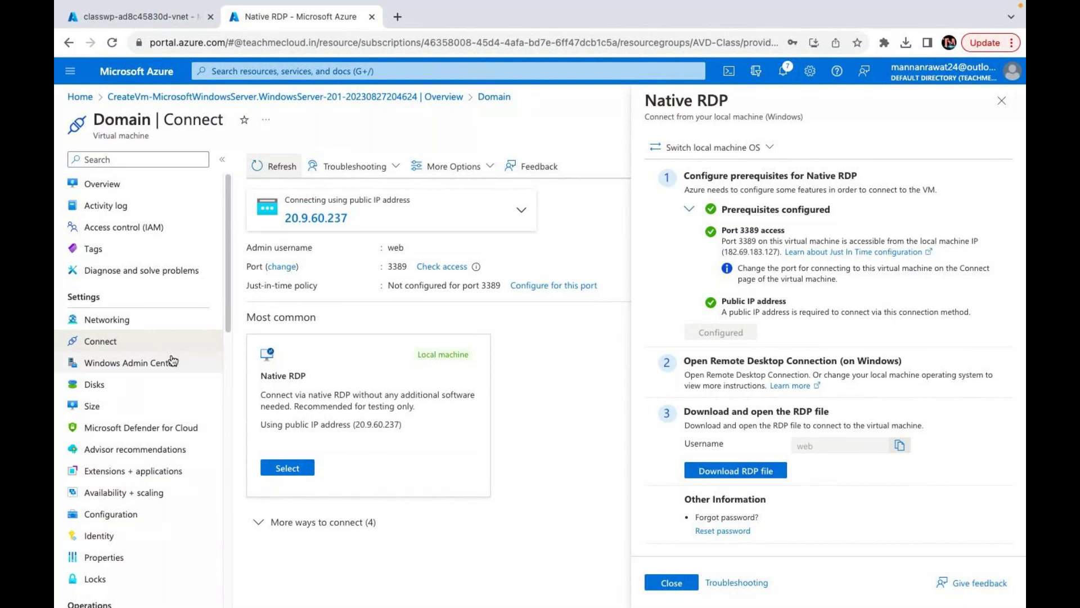
{"action": "left_click", "coordinate": [137, 319]}
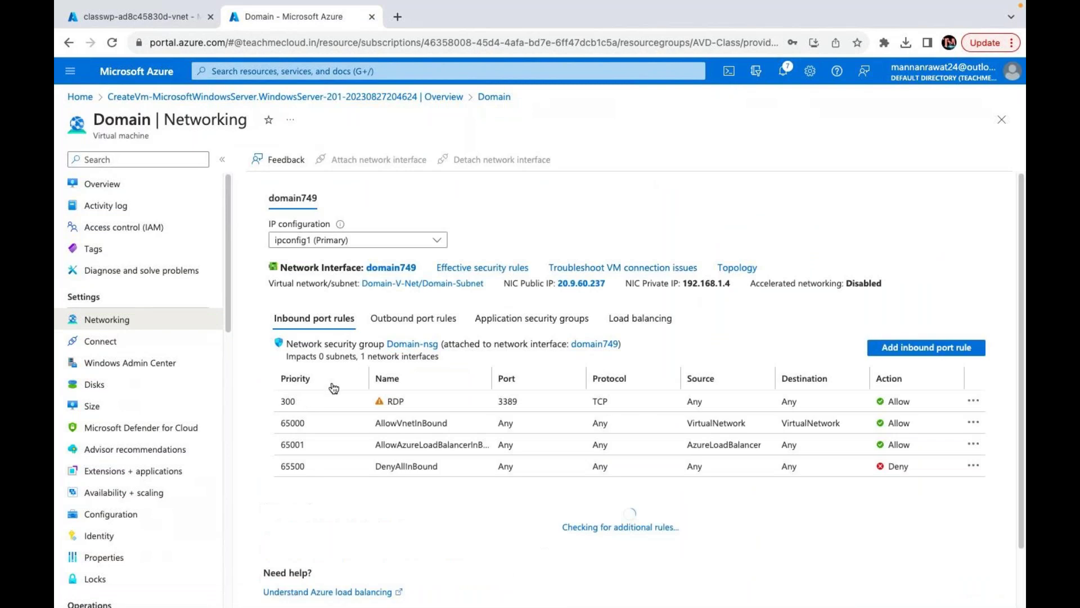
Add inbound rule AllowAnyRDPInbound for RDP on TCP 3389 at priority 310, then return to Overview
{"action": "left_click", "coordinate": [947, 350]}
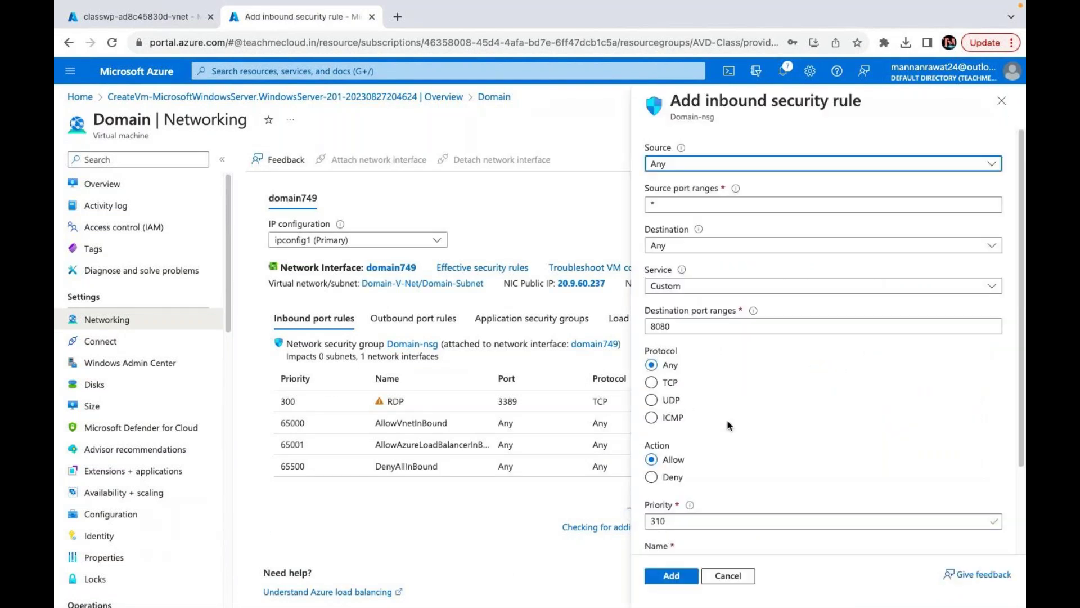
{"action": "left_click", "coordinate": [728, 296]}
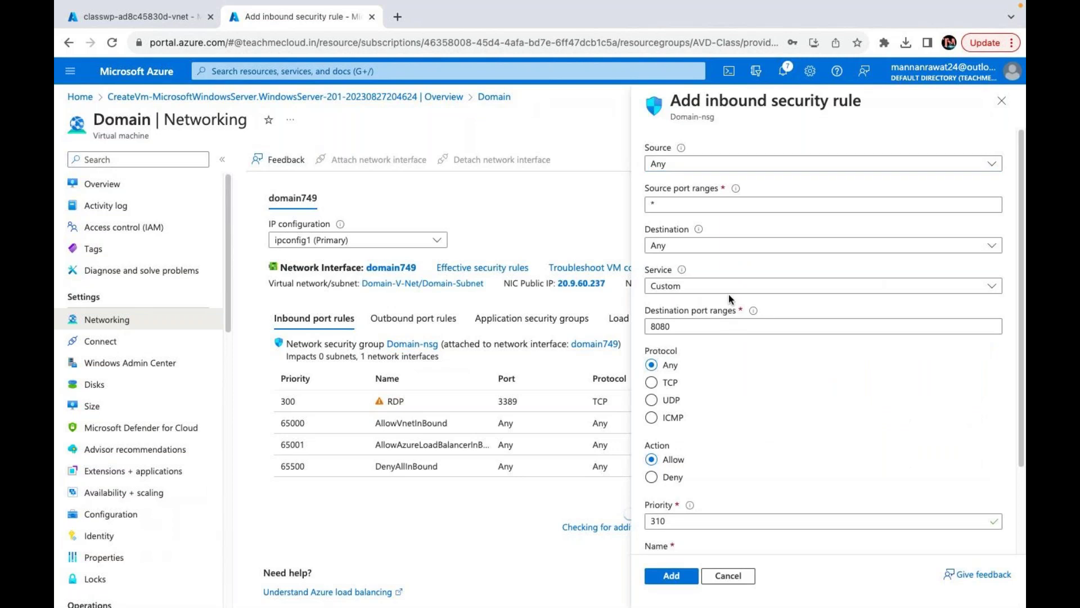
{"action": "left_click", "coordinate": [728, 286]}
{"action": "left_click", "coordinate": [657, 366]}
{"action": "left_click", "coordinate": [670, 577]}
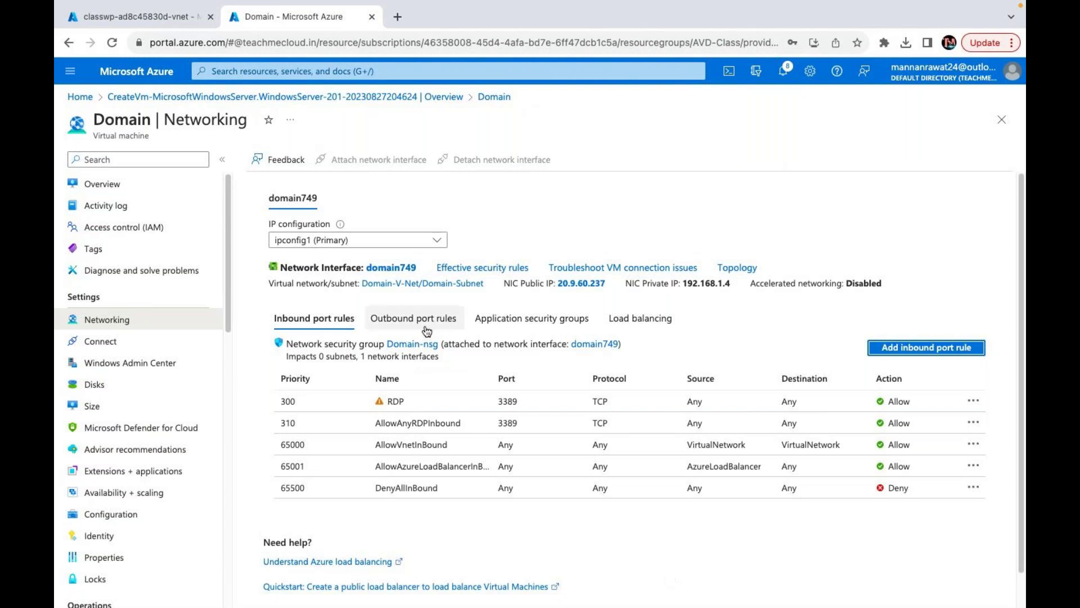
{"action": "left_click", "coordinate": [113, 186]}
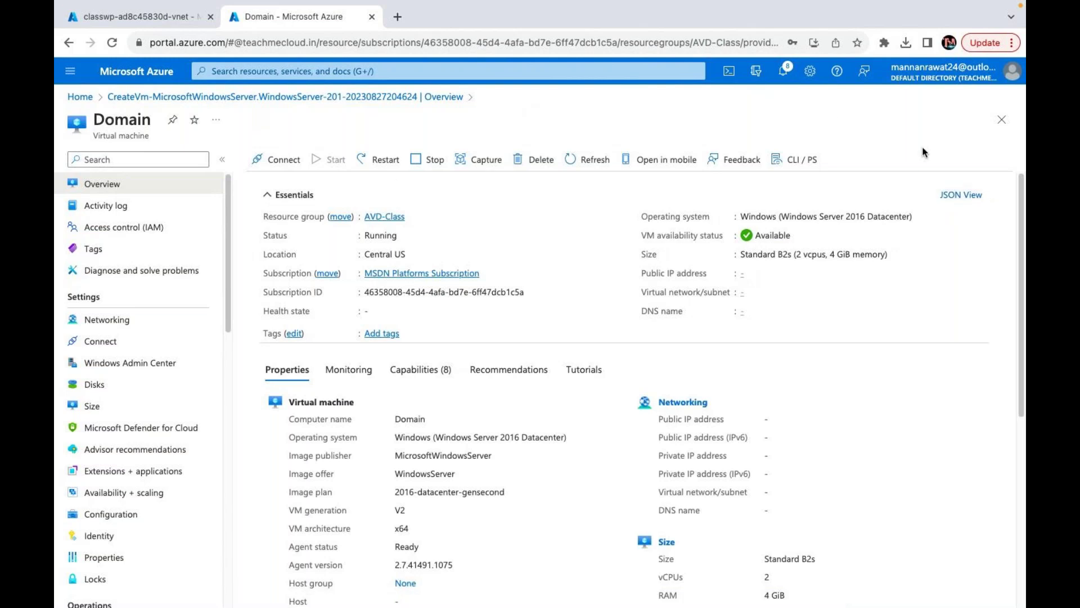
Download a fresh native RDP connection file for the Domain VM
{"action": "left_click", "coordinate": [276, 160]}
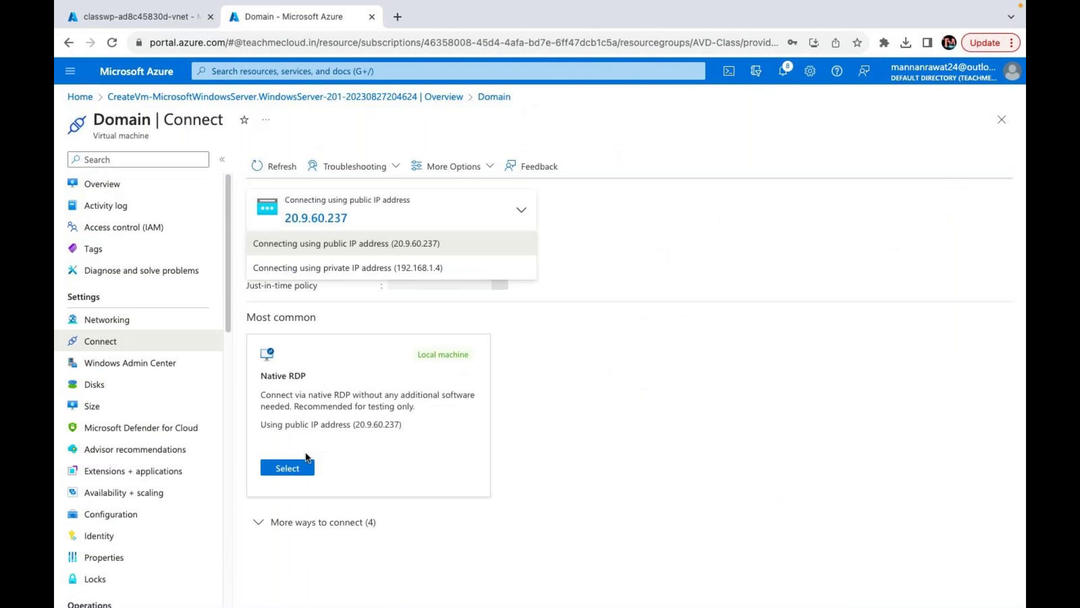
{"action": "left_click", "coordinate": [287, 468]}
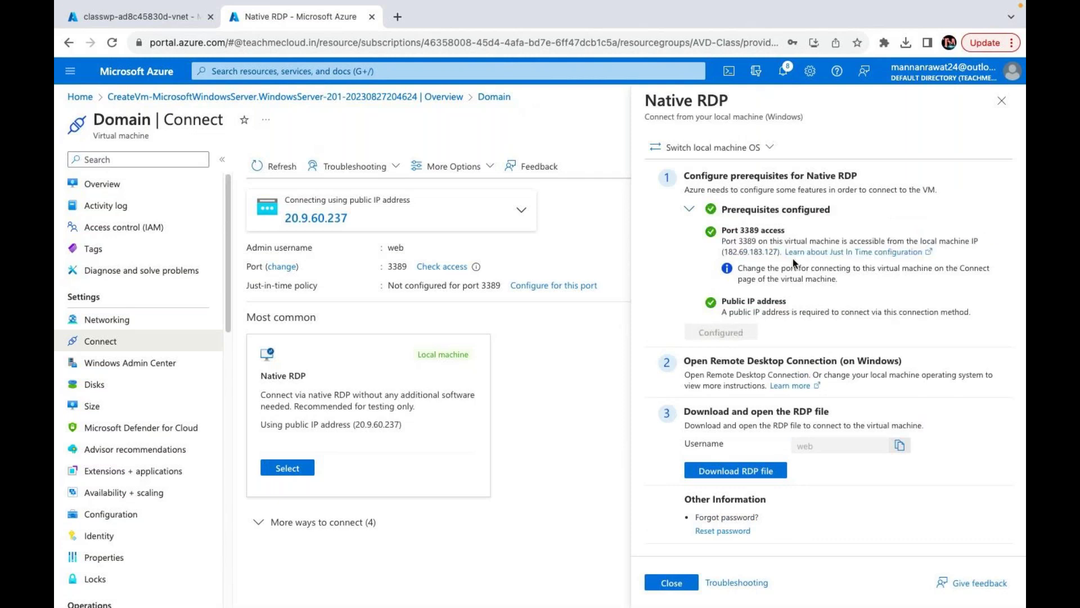
{"action": "left_click", "coordinate": [736, 470]}
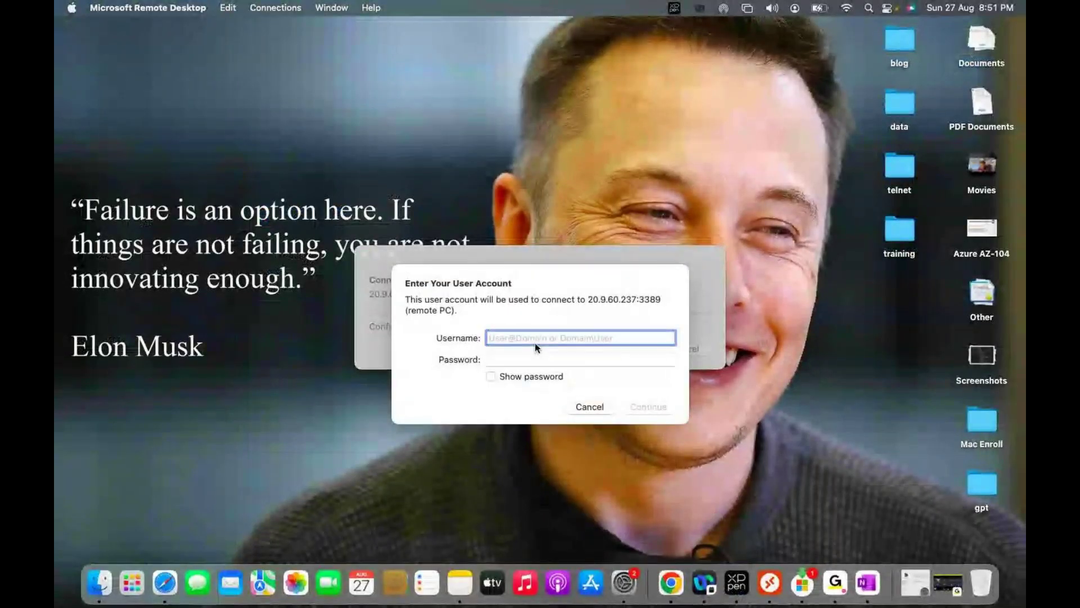
Sign in with the admin username and password and accept the unverified certificate to connect
{"action": "type", "text": "web"}
{"action": "key", "text": "Tab"}
{"action": "type", "text": "•••••••"}
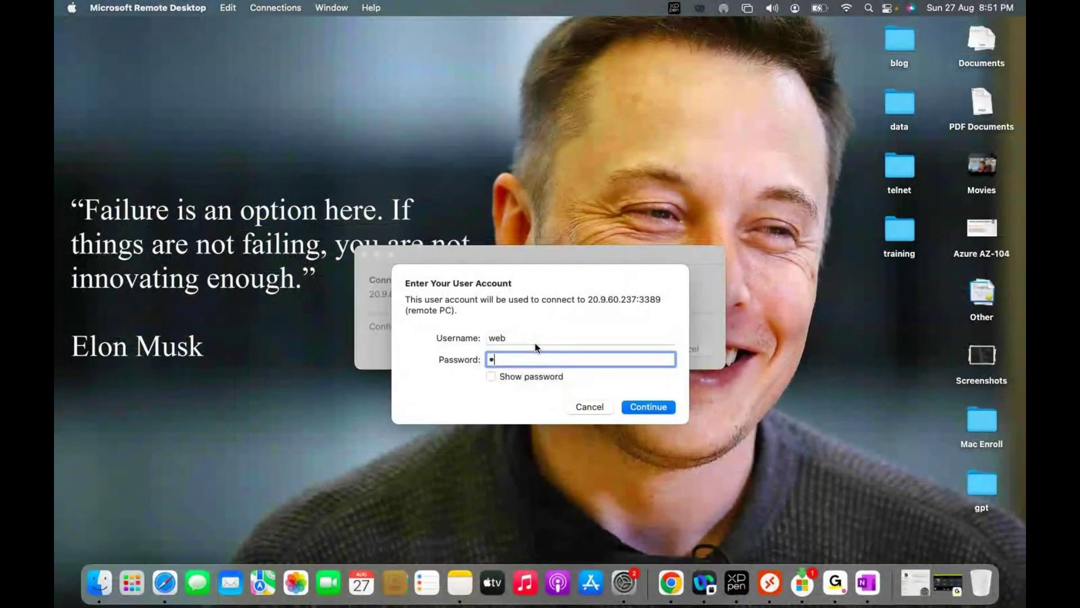
{"action": "type", "text": "••••••"}
{"action": "key", "text": "Return"}
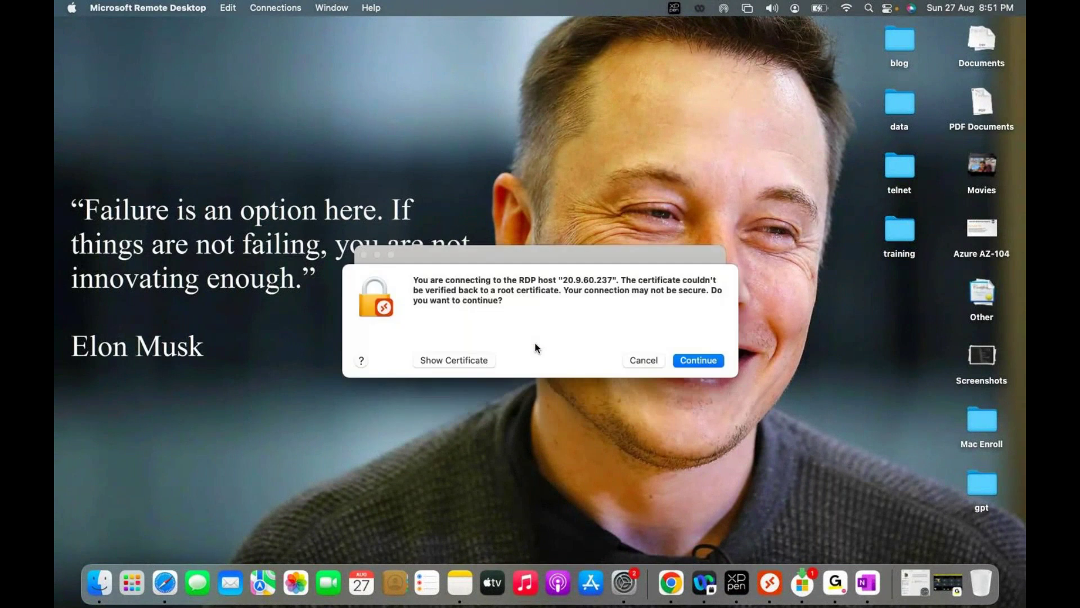
{"action": "left_click", "coordinate": [687, 358]}
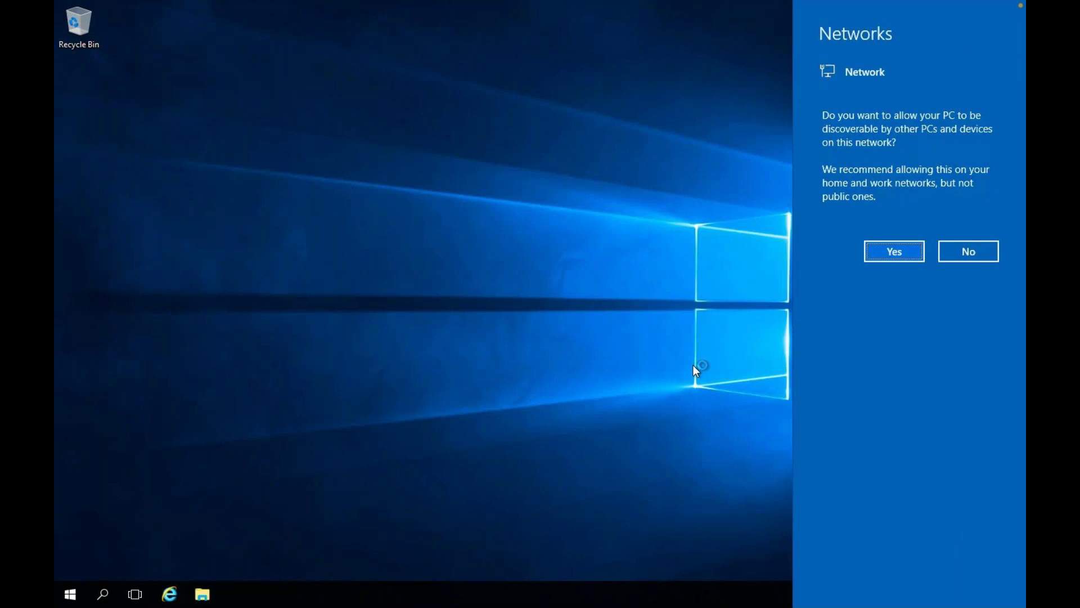
Allow the server to be discoverable on the network, then switch back to the browser
{"action": "left_click", "coordinate": [890, 246]}
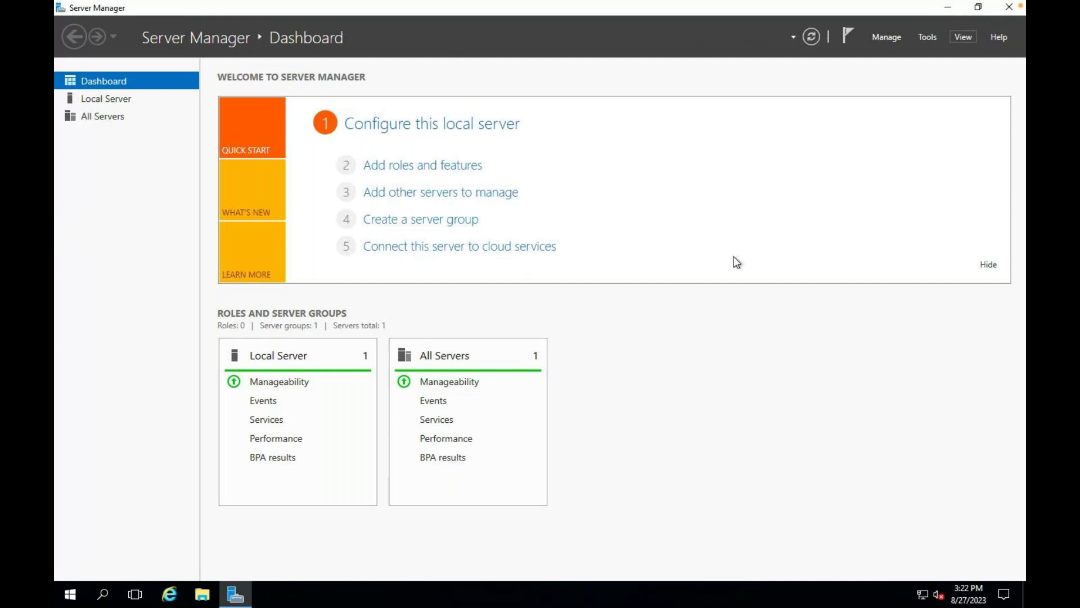
{"action": "key", "text": "ctrl+Left"}
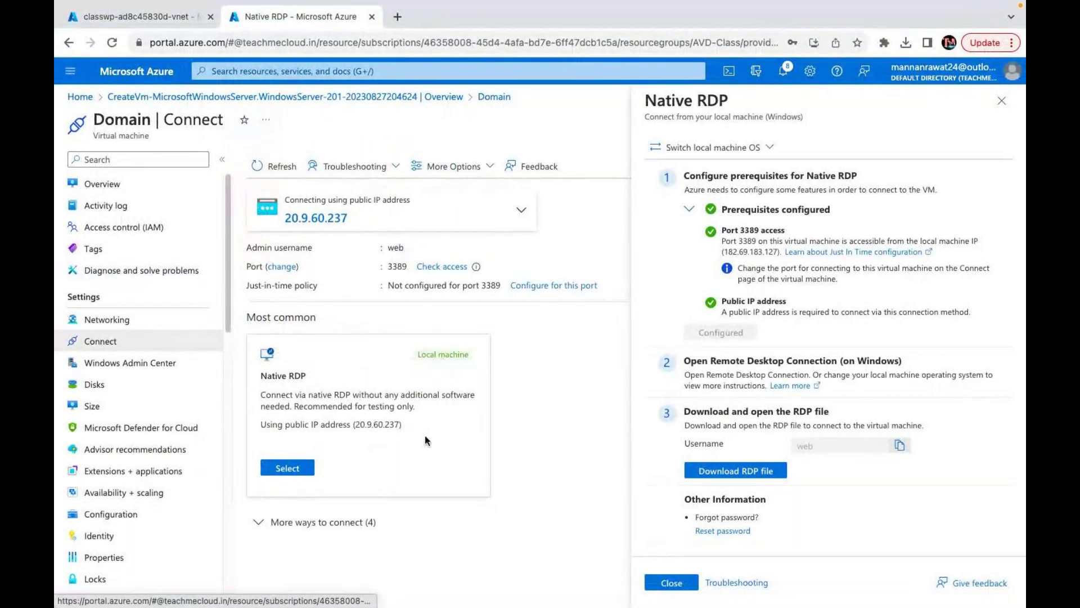
Go from the Domain VM's Overview to its Networking page and open the domain749 network interface
{"action": "key", "text": "Escape"}
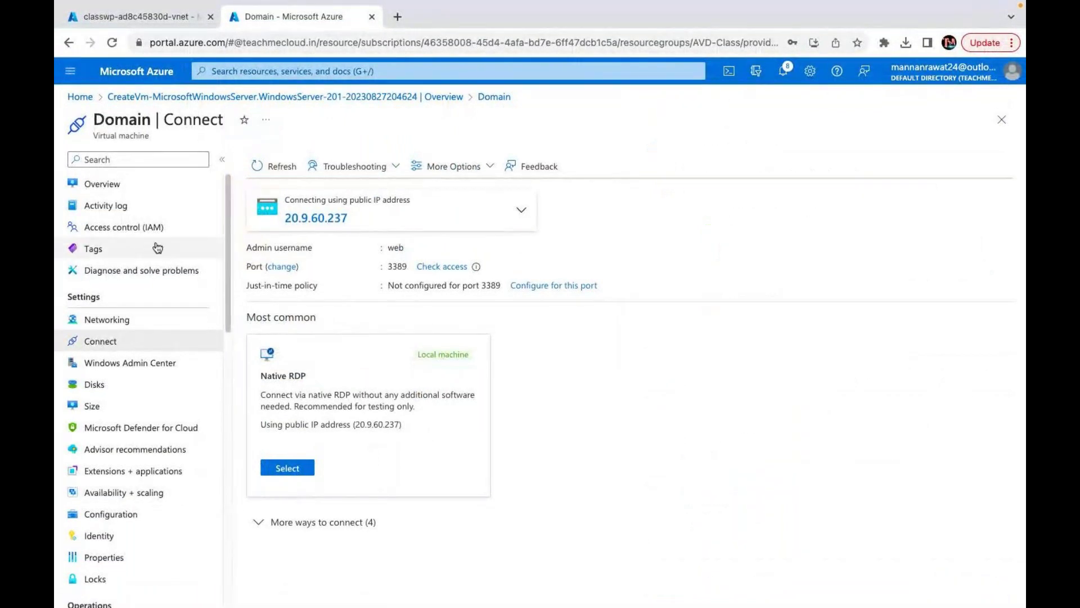
{"action": "left_click", "coordinate": [104, 184]}
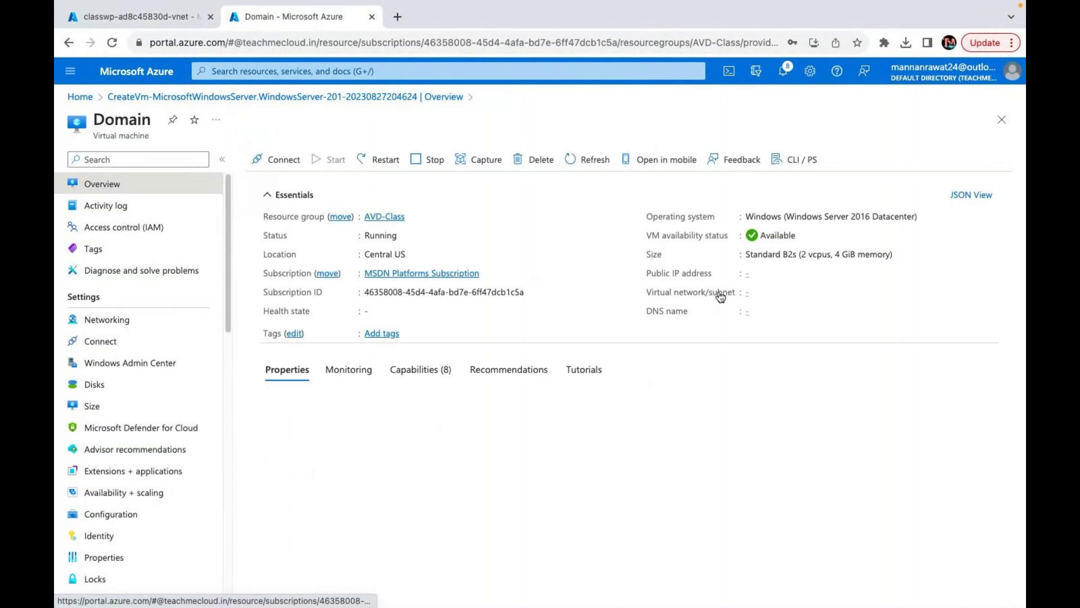
{"action": "scroll", "coordinate": [662, 470], "scroll_direction": "down", "scroll_amount": 2}
{"action": "scroll", "coordinate": [783, 448], "scroll_direction": "up", "scroll_amount": 2}
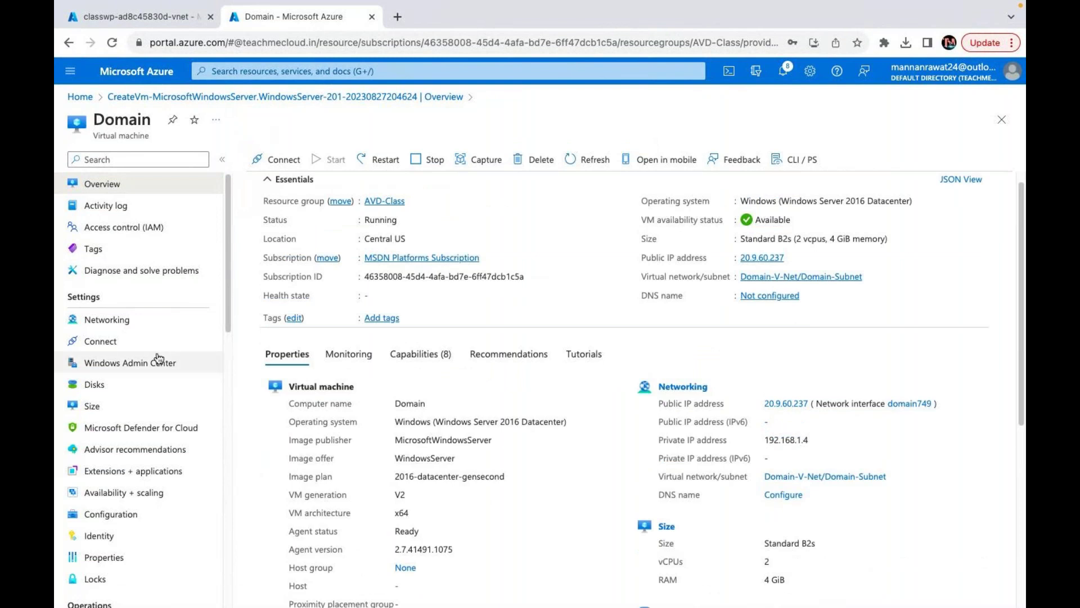
{"action": "left_click", "coordinate": [115, 324]}
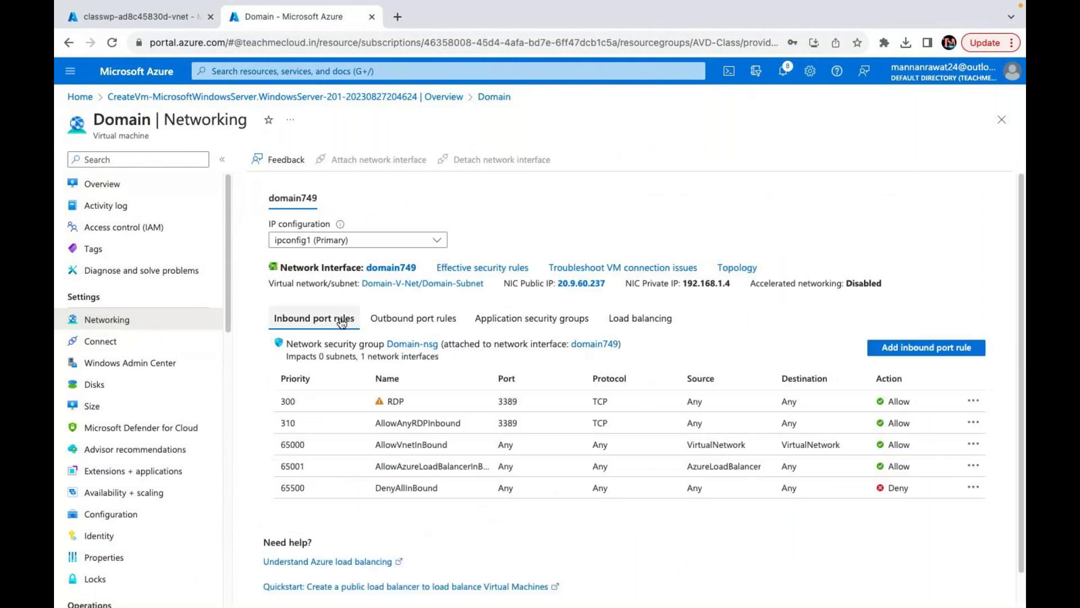
{"action": "left_click", "coordinate": [387, 268]}
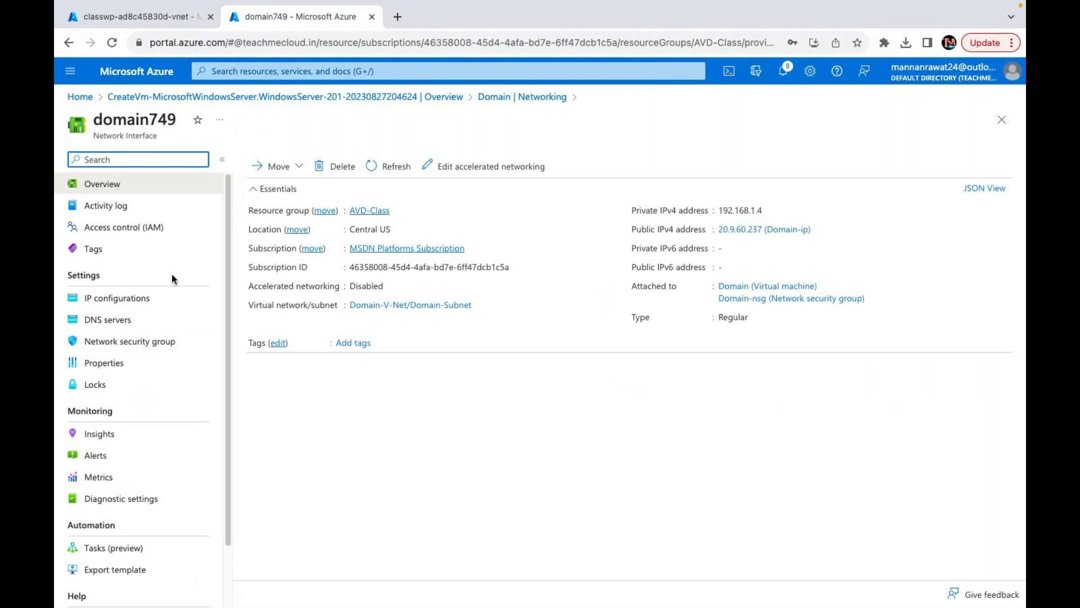
Save custom DNS servers 192.168.1.4 and 8.8.8.8 on domain749, then switch to the classwp vnet tab
{"action": "left_click", "coordinate": [108, 320]}
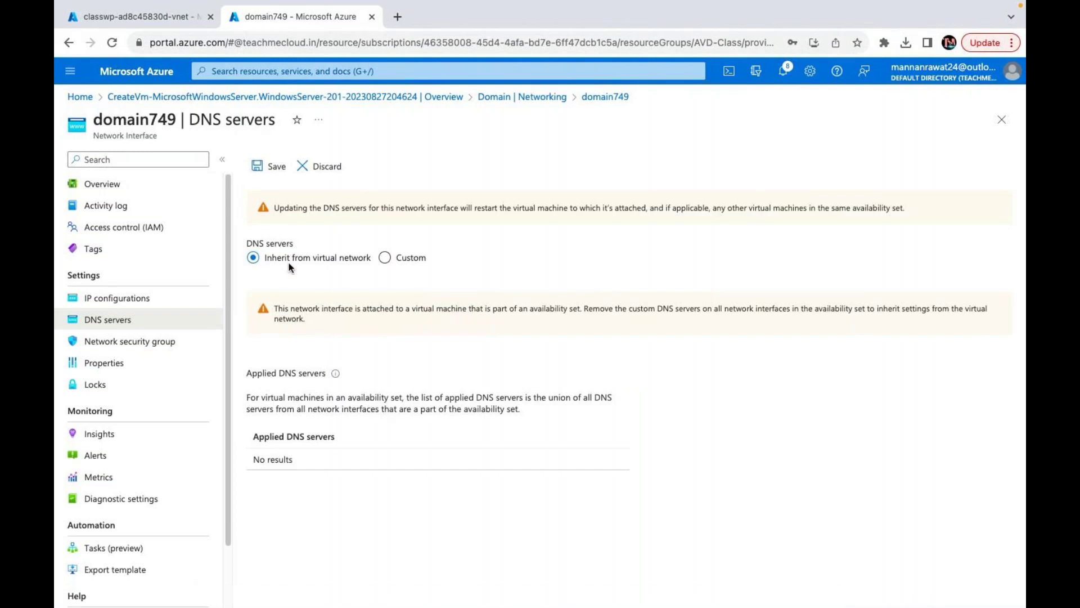
{"action": "left_click", "coordinate": [386, 258]}
{"action": "left_click", "coordinate": [298, 313]}
{"action": "type", "text": "192"}
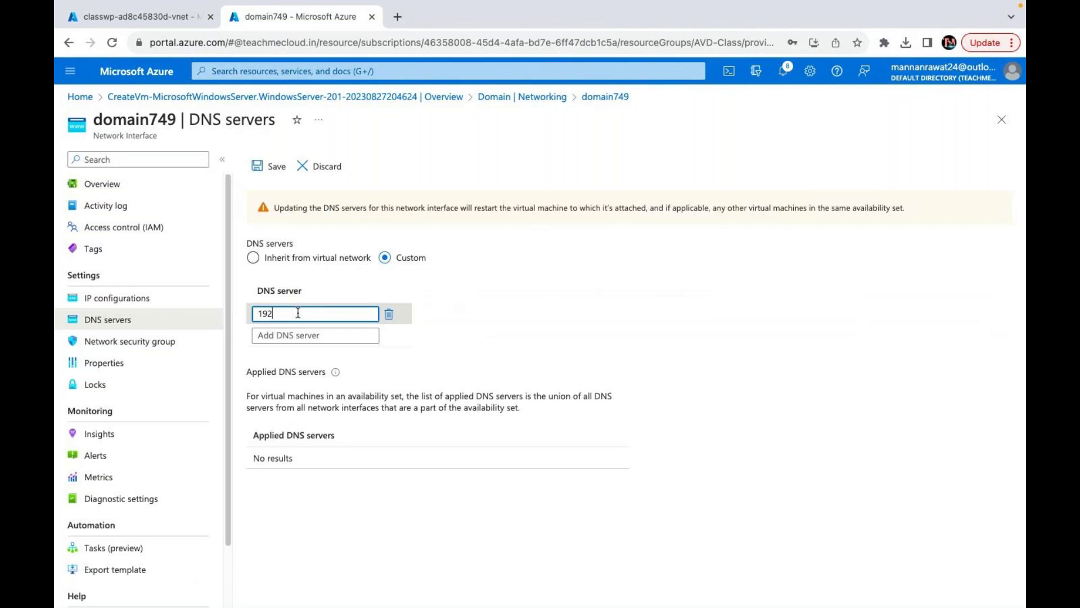
{"action": "type", "text": ".168.1"}
{"action": "left_click", "coordinate": [300, 335]}
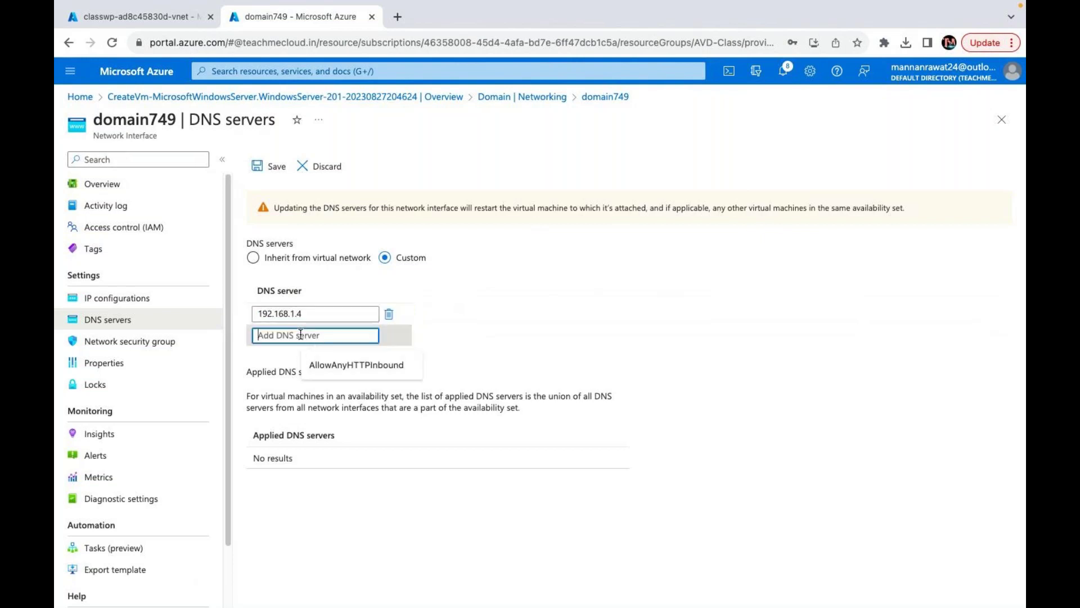
{"action": "type", "text": "8.88"}
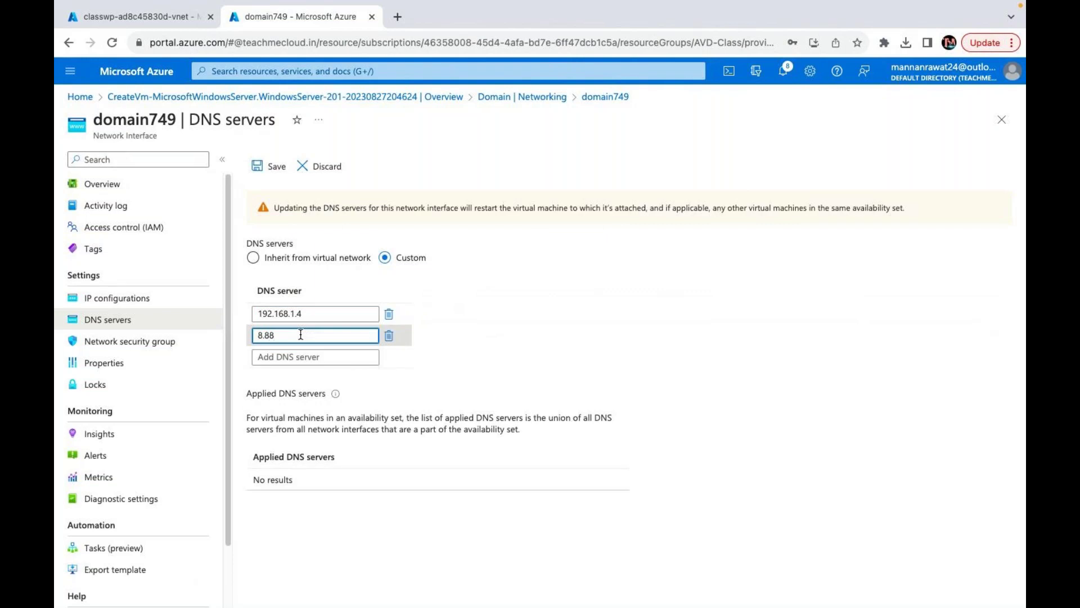
{"action": "key", "text": "BackSpace"}
{"action": "type", "text": ".8.8"}
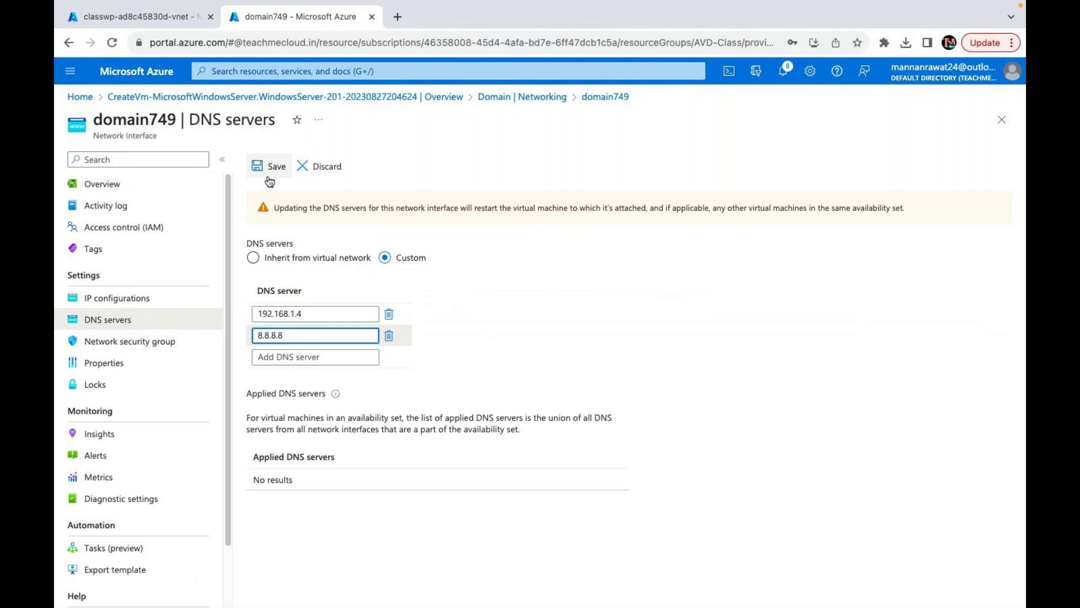
{"action": "left_click", "coordinate": [268, 170]}
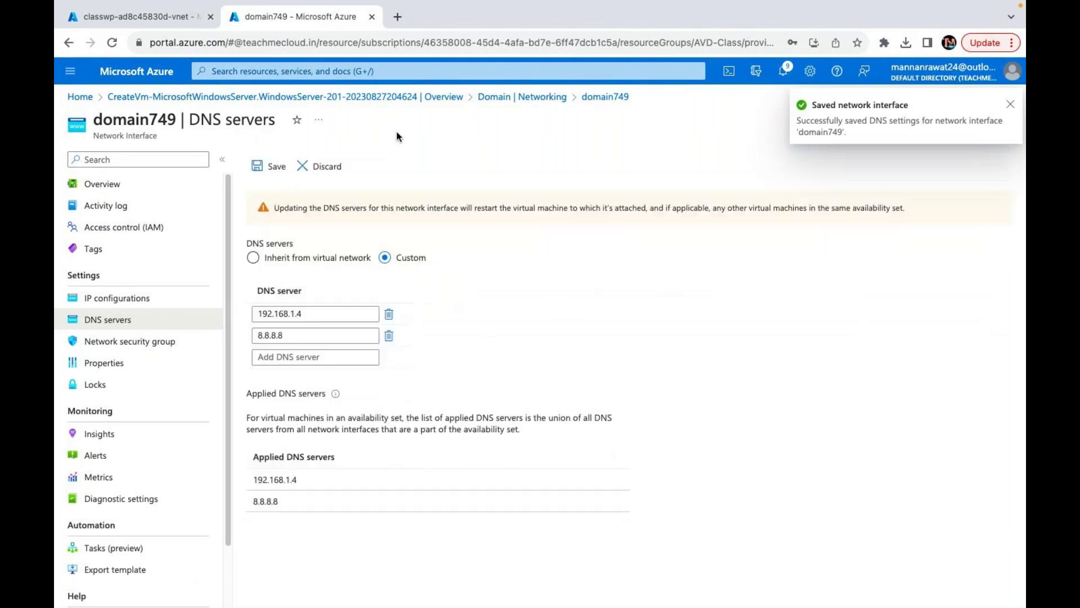
{"action": "left_click", "coordinate": [135, 16]}
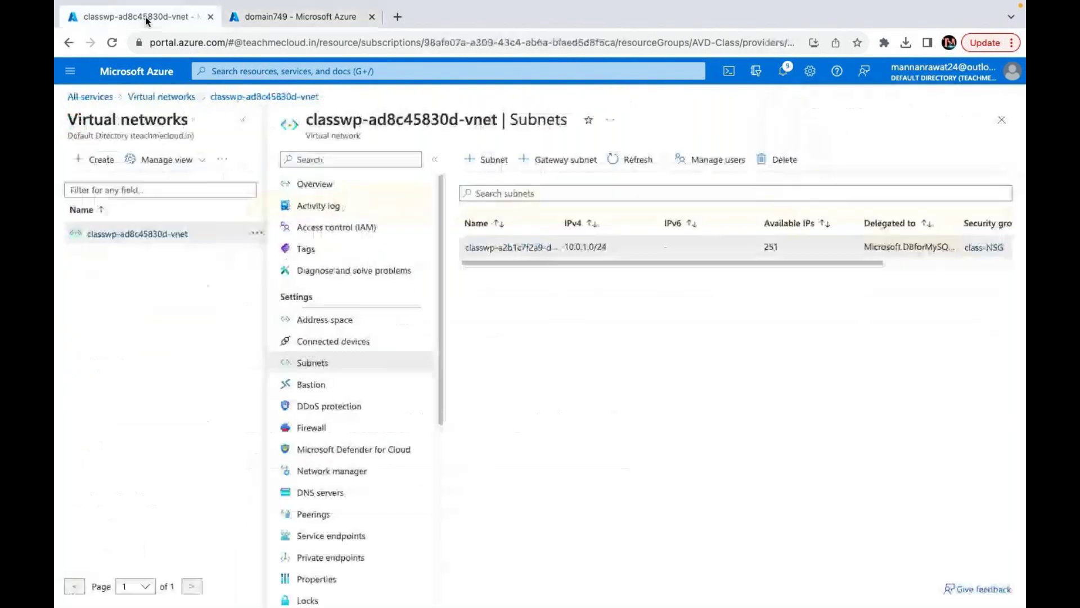
Refresh the Virtual networks list and open Domain-V-Net's DNS servers settings
{"action": "left_click", "coordinate": [162, 96]}
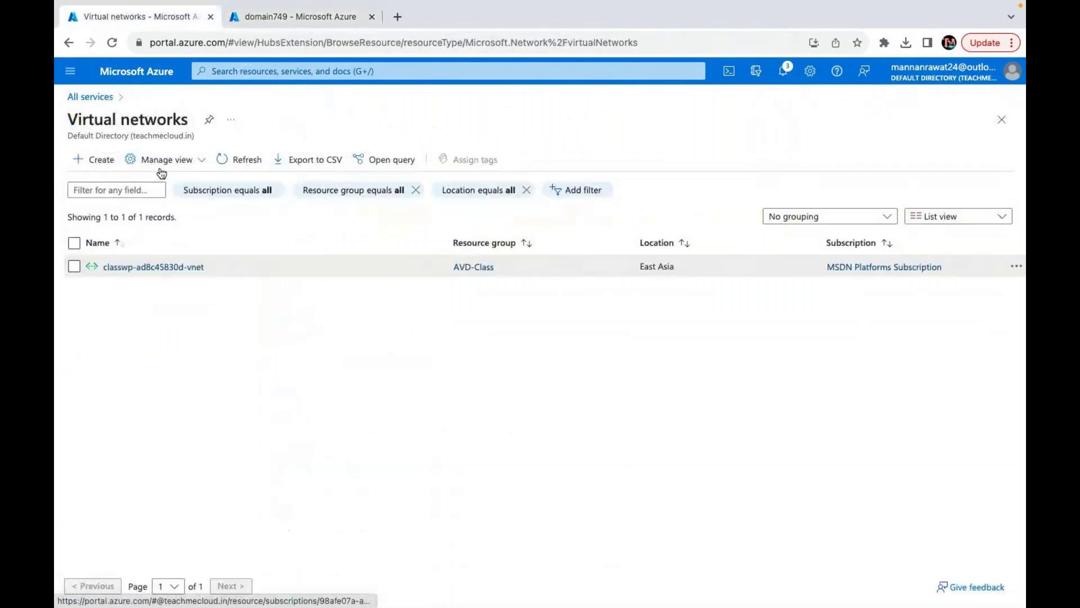
{"action": "left_click", "coordinate": [226, 170]}
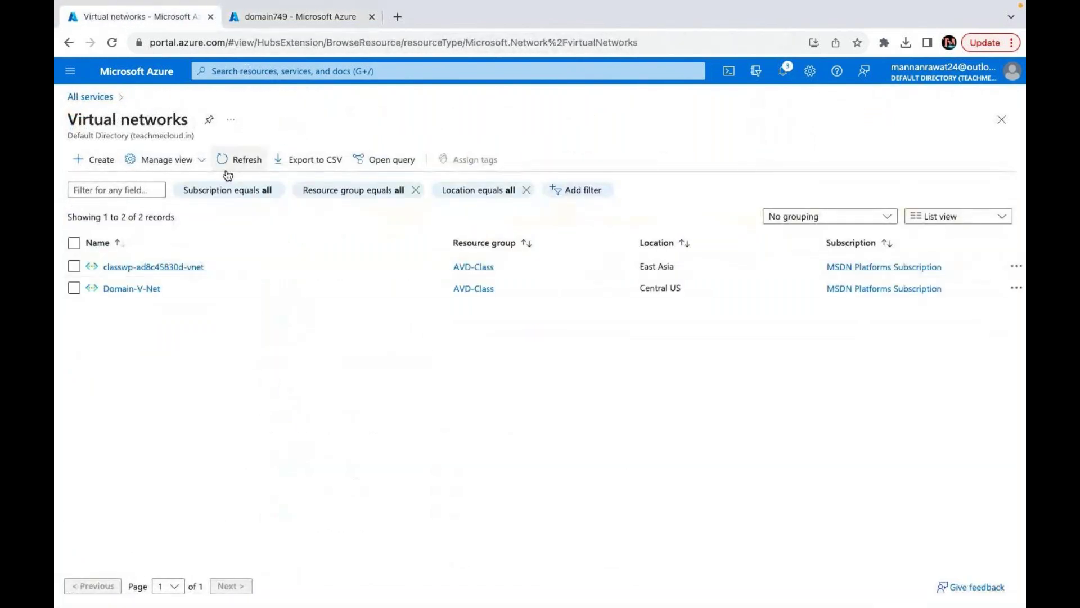
{"action": "left_click", "coordinate": [133, 289]}
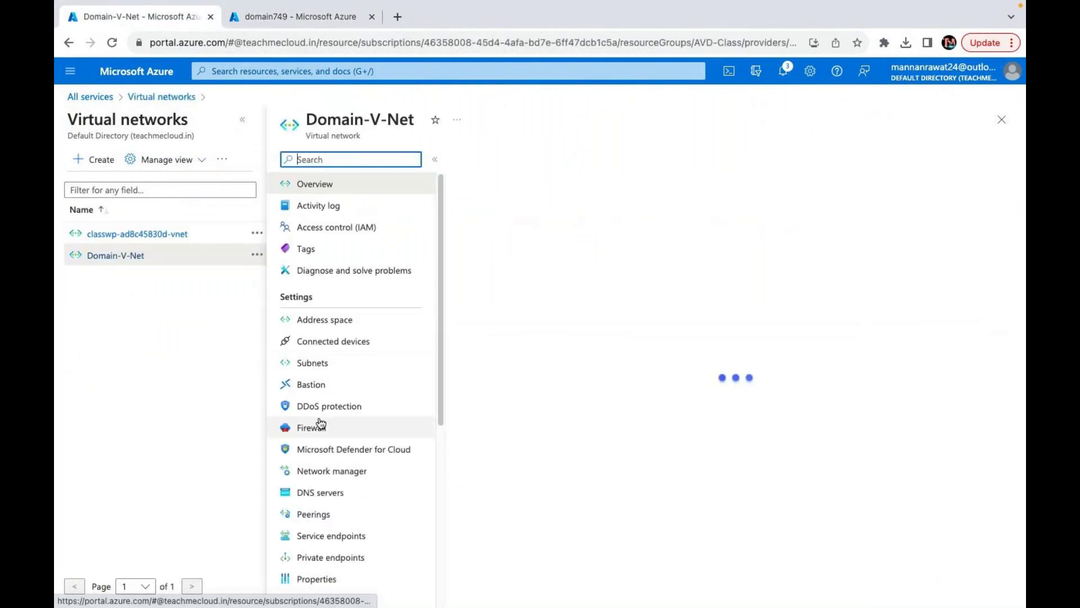
{"action": "left_click", "coordinate": [315, 494]}
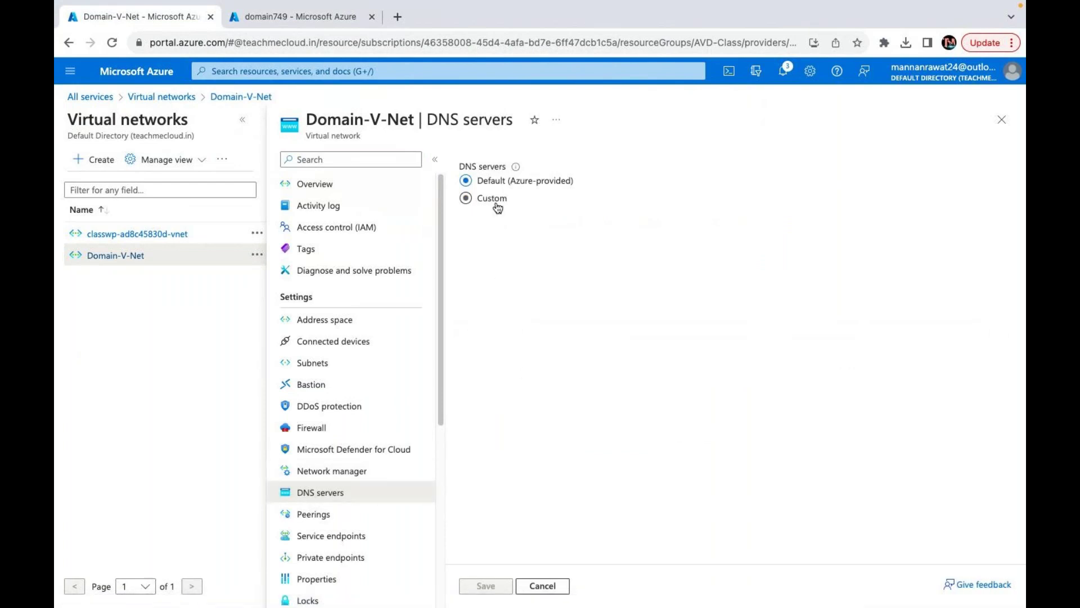
Choose Custom and save DNS servers 192.168.1.4 and 8.8.8.8 for Domain-V-Net
{"action": "left_click", "coordinate": [495, 202]}
{"action": "left_click", "coordinate": [509, 313]}
{"action": "type", "text": "192.168"}
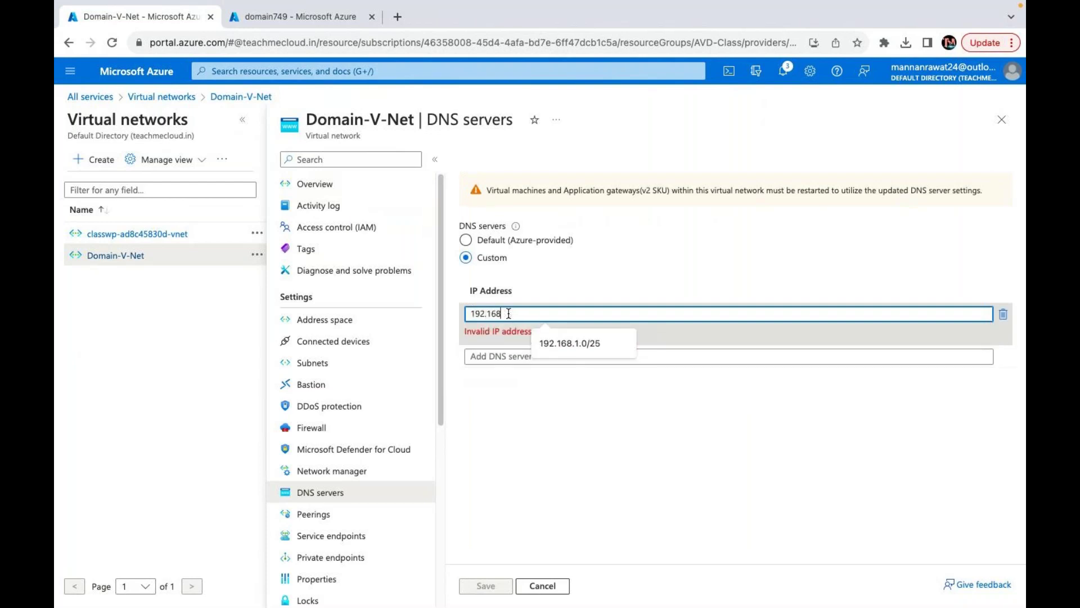
{"action": "type", "text": ".1.4"}
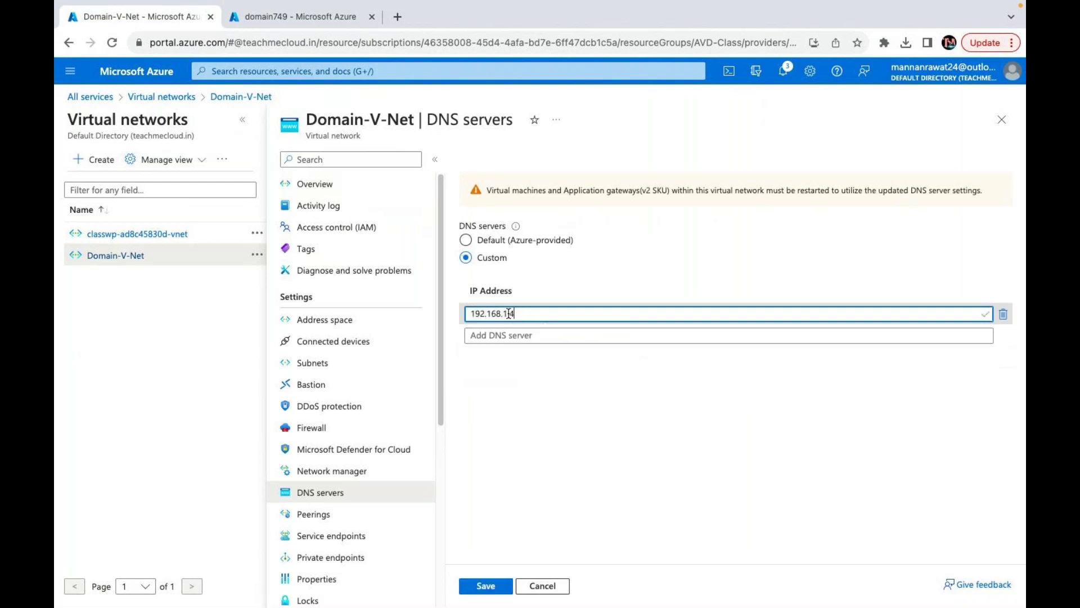
{"action": "left_click", "coordinate": [533, 336]}
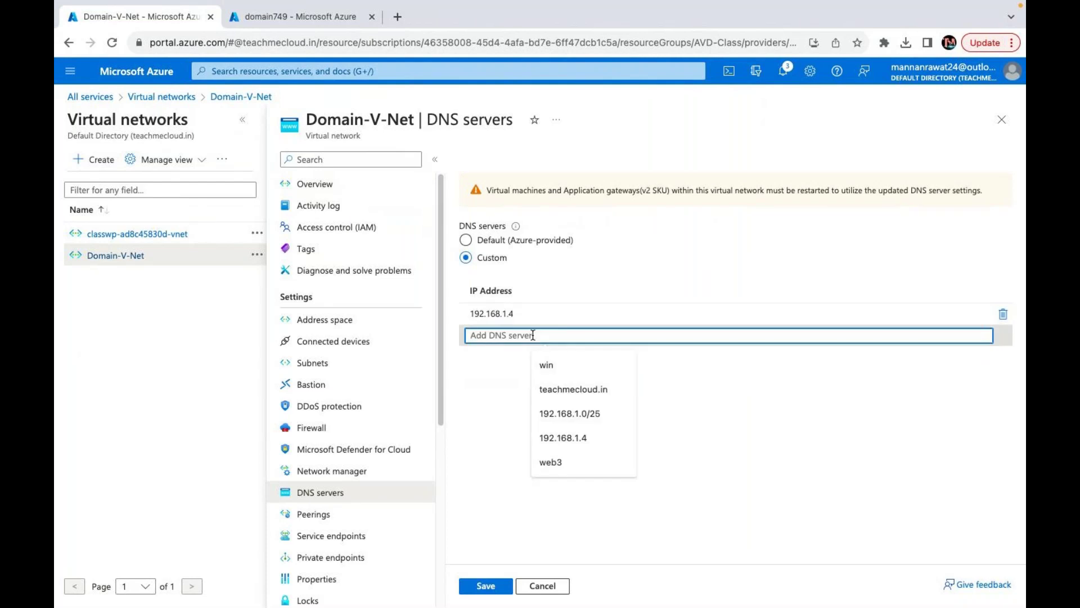
{"action": "type", "text": "8.8.8.8"}
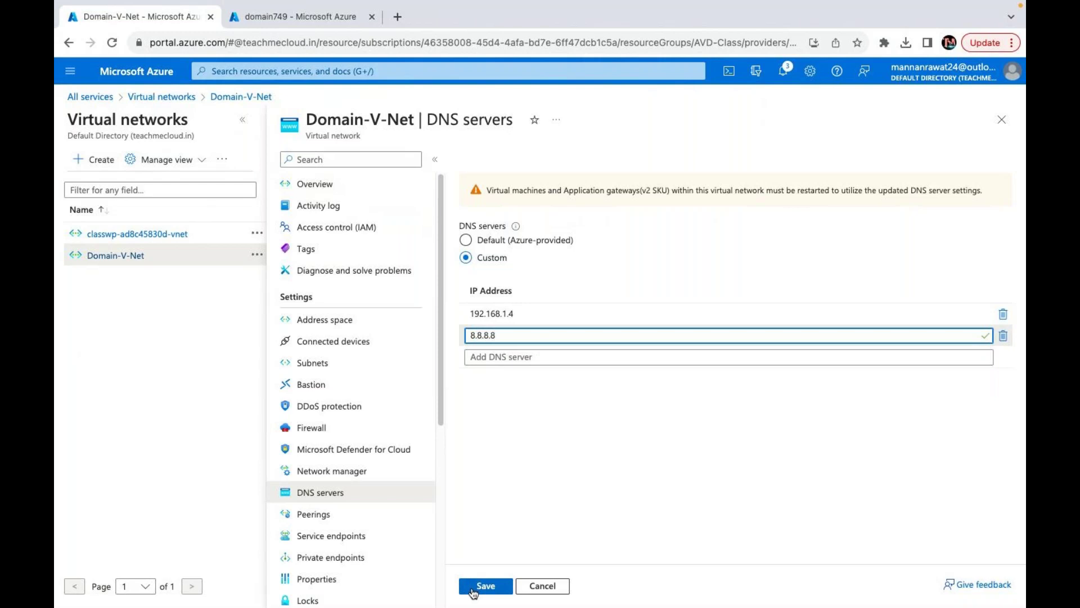
{"action": "left_click", "coordinate": [473, 588]}
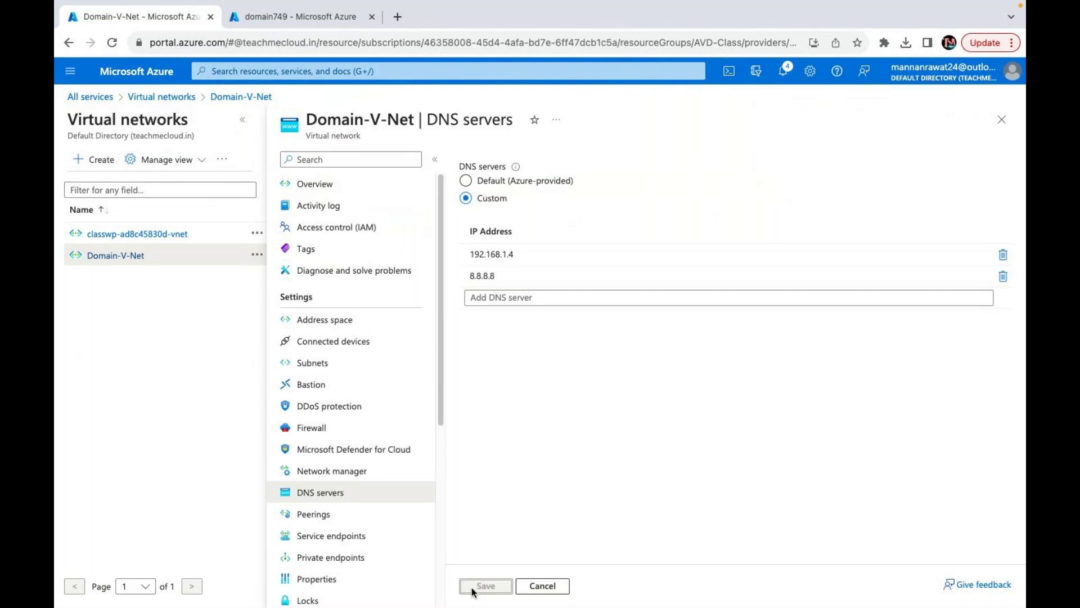
{"action": "key", "text": "ctrl+Right"}
Draw a green boundary and a red server box labelled server 2010 with the domain name
{"action": "scroll", "coordinate": [647, 482], "scroll_direction": "down", "scroll_amount": 5}
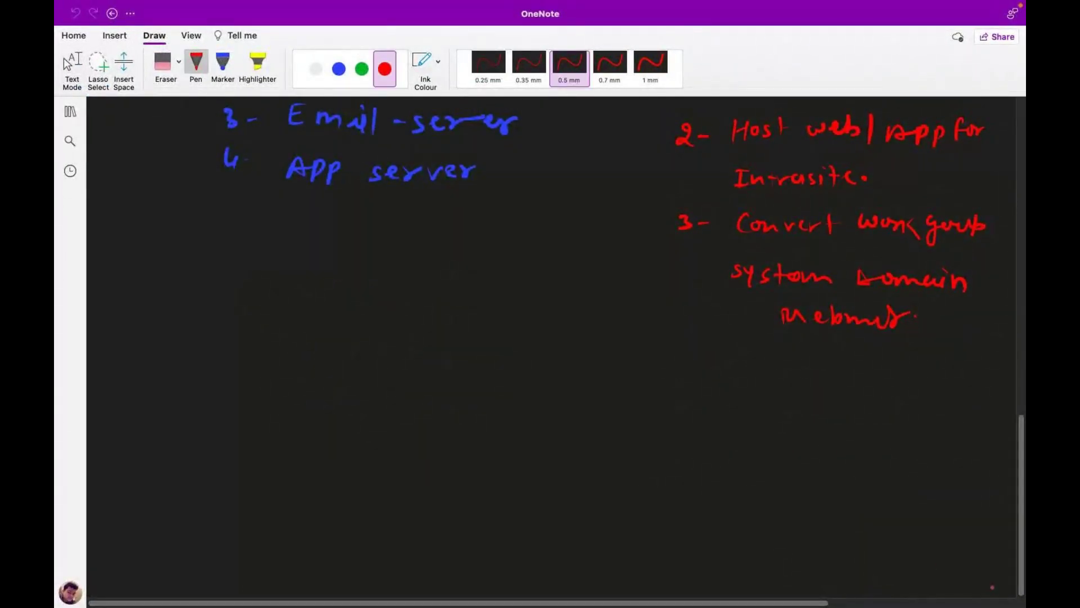
{"action": "scroll", "coordinate": [1001, 563], "scroll_direction": "down", "scroll_amount": 5}
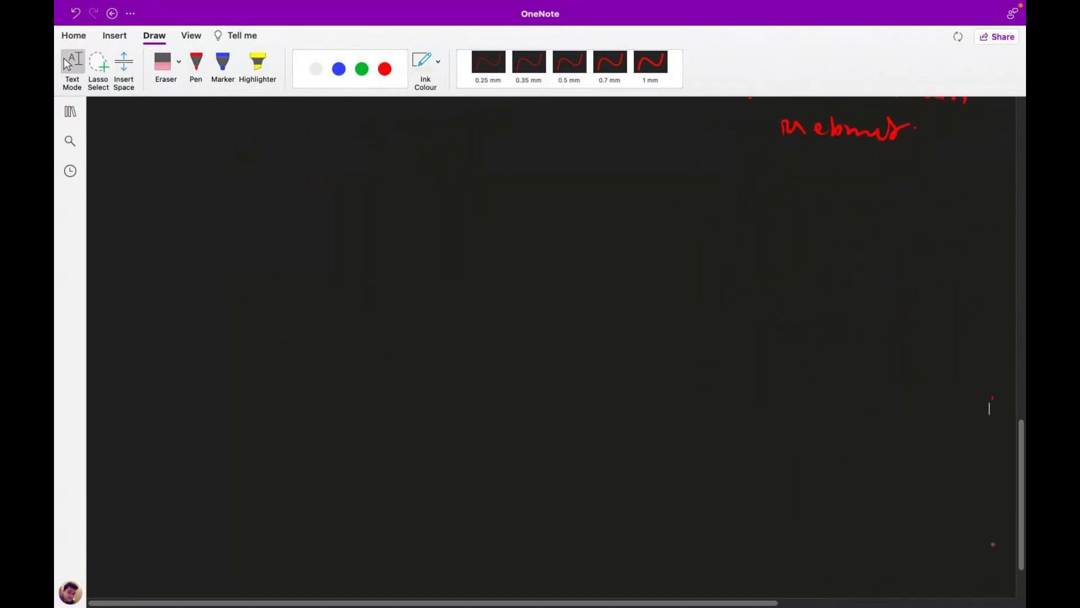
{"action": "left_click", "coordinate": [362, 69]}
{"action": "mouse_move", "coordinate": [294, 228]}
{"action": "left_mouse_down"}
{"action": "mouse_move", "coordinate": [273, 469]}
{"action": "mouse_move", "coordinate": [531, 498]}
{"action": "mouse_move", "coordinate": [778, 470]}
{"action": "mouse_move", "coordinate": [800, 306]}
{"action": "mouse_move", "coordinate": [574, 241]}
{"action": "mouse_move", "coordinate": [293, 231]}
{"action": "left_mouse_up"}
{"action": "left_click", "coordinate": [383, 69]}
{"action": "mouse_move", "coordinate": [320, 347]}
{"action": "left_mouse_down"}
{"action": "mouse_move", "coordinate": [329, 401]}
{"action": "mouse_move", "coordinate": [366, 364]}
{"action": "mouse_move", "coordinate": [326, 341]}
{"action": "mouse_move", "coordinate": [321, 354]}
{"action": "left_mouse_up"}
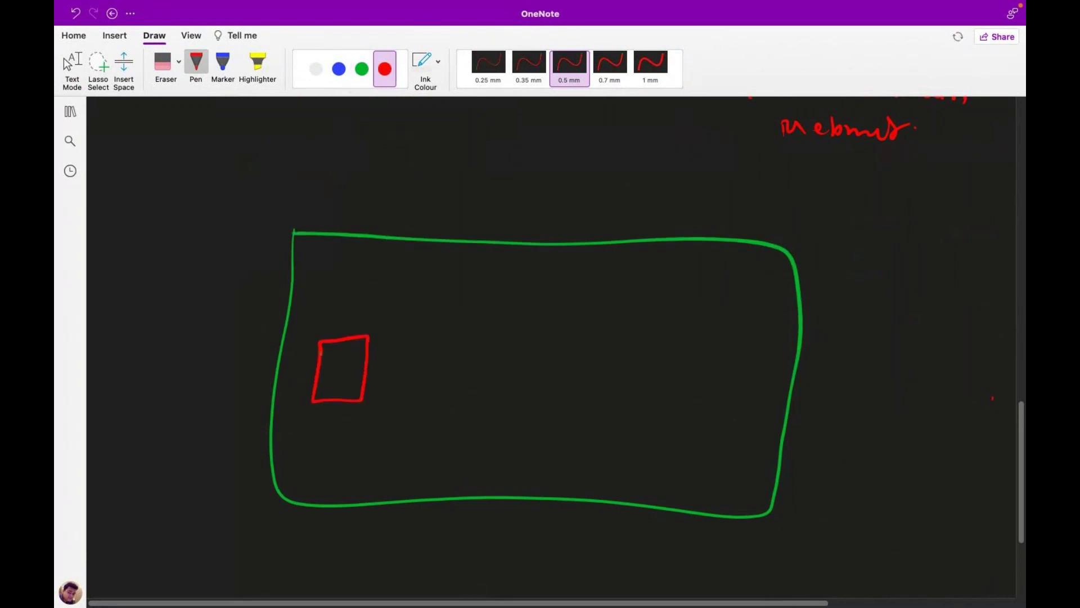
{"action": "mouse_move", "coordinate": [320, 419]}
{"action": "left_mouse_down"}
{"action": "mouse_move", "coordinate": [311, 429]}
{"action": "mouse_move", "coordinate": [429, 416]}
{"action": "left_mouse_up"}
{"action": "left_click_drag", "start_coordinate": [332, 462], "coordinate": [437, 472]}
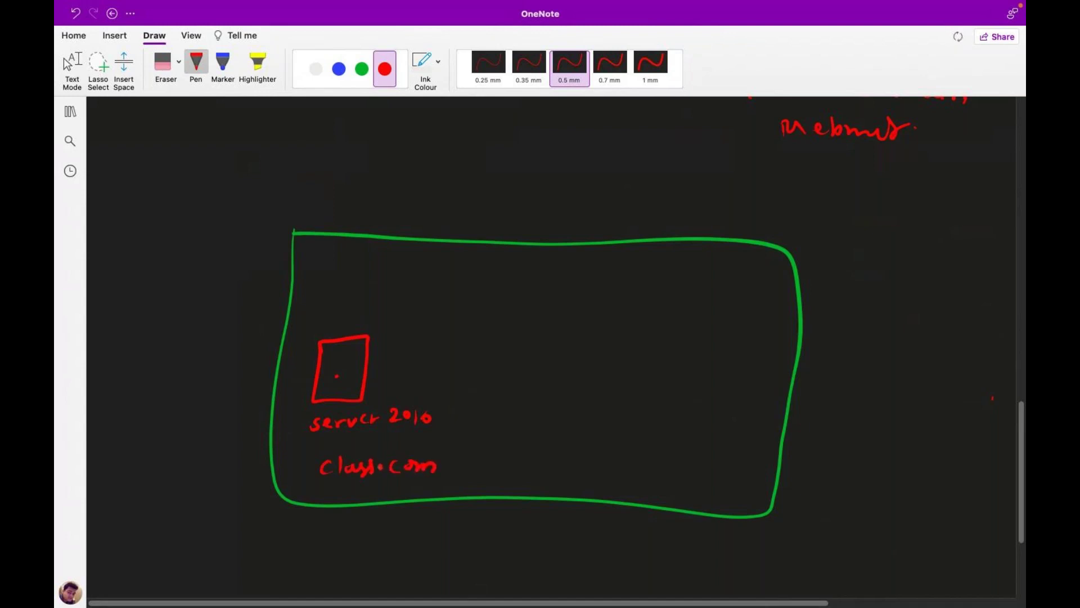
In blue, draw four monitors and a central switch, linking the server and monitors with arrows
{"action": "left_click", "coordinate": [367, 82]}
{"action": "left_click", "coordinate": [339, 69]}
{"action": "mouse_move", "coordinate": [658, 297]}
{"action": "left_mouse_down"}
{"action": "mouse_move", "coordinate": [684, 294]}
{"action": "mouse_move", "coordinate": [653, 371]}
{"action": "mouse_move", "coordinate": [679, 373]}
{"action": "left_mouse_up"}
{"action": "left_click_drag", "start_coordinate": [656, 375], "coordinate": [670, 385]}
{"action": "mouse_move", "coordinate": [653, 403]}
{"action": "left_mouse_down"}
{"action": "mouse_move", "coordinate": [653, 419]}
{"action": "mouse_move", "coordinate": [680, 403]}
{"action": "mouse_move", "coordinate": [667, 425]}
{"action": "left_mouse_up"}
{"action": "mouse_move", "coordinate": [656, 422]}
{"action": "left_mouse_down"}
{"action": "mouse_move", "coordinate": [667, 427]}
{"action": "mouse_move", "coordinate": [651, 453]}
{"action": "mouse_move", "coordinate": [677, 450]}
{"action": "mouse_move", "coordinate": [655, 470]}
{"action": "mouse_move", "coordinate": [672, 475]}
{"action": "left_mouse_up"}
{"action": "mouse_move", "coordinate": [506, 367]}
{"action": "left_mouse_down"}
{"action": "mouse_move", "coordinate": [514, 384]}
{"action": "mouse_move", "coordinate": [488, 385]}
{"action": "mouse_move", "coordinate": [512, 375]}
{"action": "left_mouse_up"}
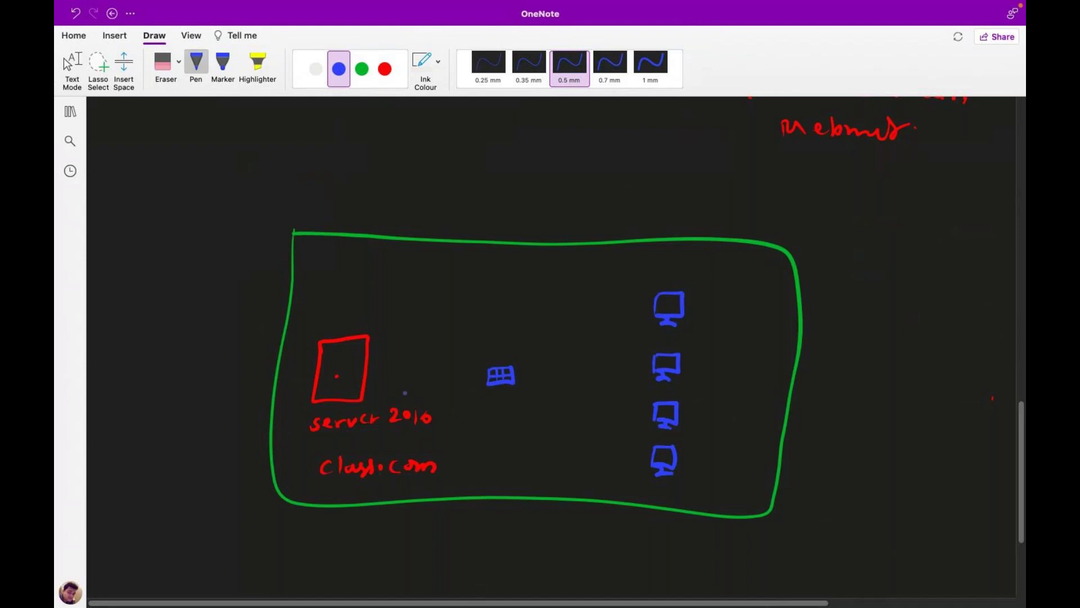
{"action": "mouse_move", "coordinate": [368, 383]}
{"action": "left_mouse_down"}
{"action": "mouse_move", "coordinate": [487, 373]}
{"action": "mouse_move", "coordinate": [661, 324]}
{"action": "mouse_move", "coordinate": [664, 336]}
{"action": "left_mouse_up"}
{"action": "mouse_move", "coordinate": [514, 376]}
{"action": "left_mouse_down"}
{"action": "mouse_move", "coordinate": [631, 372]}
{"action": "mouse_move", "coordinate": [634, 383]}
{"action": "left_mouse_up"}
{"action": "mouse_move", "coordinate": [514, 381]}
{"action": "left_mouse_down"}
{"action": "mouse_move", "coordinate": [645, 426]}
{"action": "mouse_move", "coordinate": [652, 432]}
{"action": "mouse_move", "coordinate": [617, 444]}
{"action": "mouse_move", "coordinate": [653, 462]}
{"action": "left_mouse_up"}
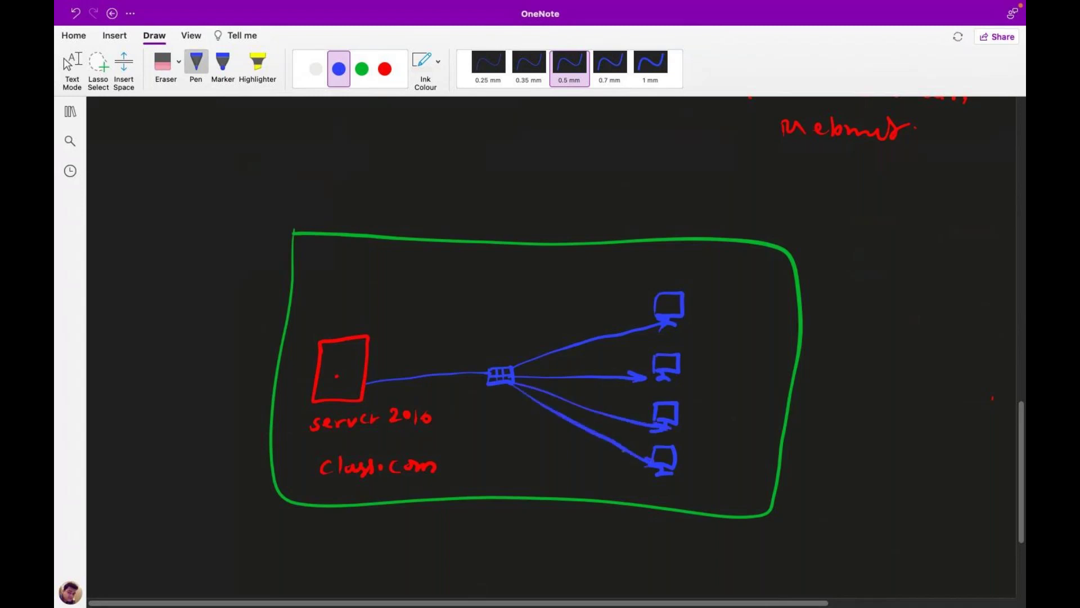
{"action": "left_click", "coordinate": [362, 68]}
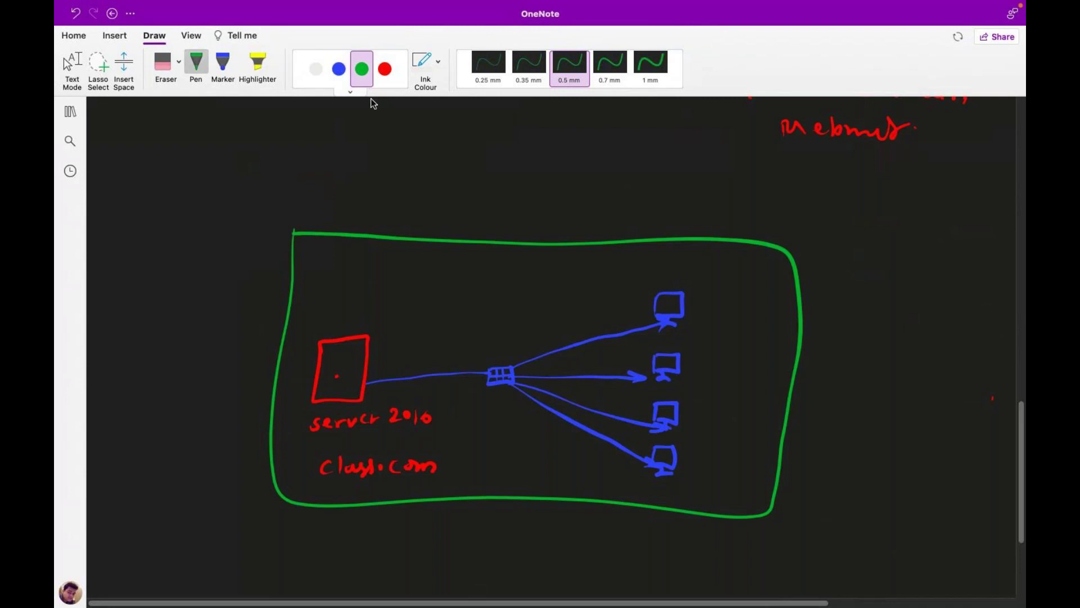
Label the switch v-Net with a green arrow
{"action": "mouse_move", "coordinate": [475, 316]}
{"action": "left_mouse_down"}
{"action": "mouse_move", "coordinate": [483, 355]}
{"action": "mouse_move", "coordinate": [492, 344]}
{"action": "left_mouse_up"}
{"action": "left_click_drag", "start_coordinate": [433, 285], "coordinate": [455, 286]}
{"action": "mouse_move", "coordinate": [459, 290]}
{"action": "left_mouse_down"}
{"action": "mouse_move", "coordinate": [470, 277]}
{"action": "mouse_move", "coordinate": [489, 287]}
{"action": "left_mouse_up"}
{"action": "left_click_drag", "start_coordinate": [483, 278], "coordinate": [501, 275]}
Write DNS addresses 192.168.1.4 and 8.8.8.8 in red above the server box, bracketed as DNS
{"action": "left_click", "coordinate": [385, 68]}
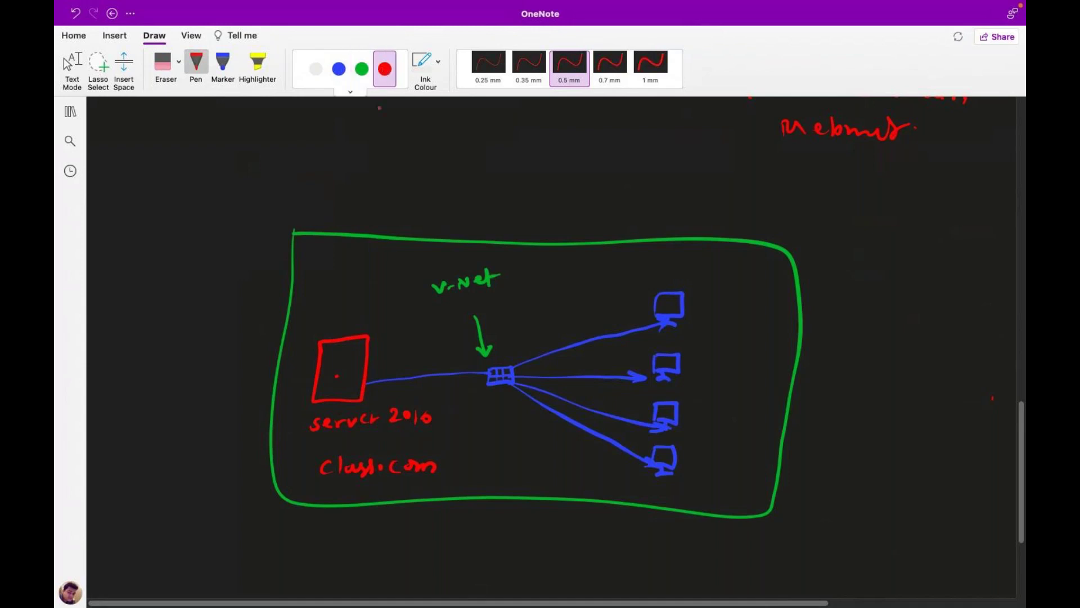
{"action": "mouse_move", "coordinate": [332, 271]}
{"action": "left_mouse_down"}
{"action": "mouse_move", "coordinate": [375, 277]}
{"action": "mouse_move", "coordinate": [393, 256]}
{"action": "mouse_move", "coordinate": [406, 269]}
{"action": "mouse_move", "coordinate": [432, 260]}
{"action": "left_mouse_up"}
{"action": "left_click", "coordinate": [413, 265]}
{"action": "left_click_drag", "start_coordinate": [431, 252], "coordinate": [431, 266]}
{"action": "left_click", "coordinate": [416, 285]}
{"action": "left_click_drag", "start_coordinate": [351, 291], "coordinate": [405, 285]}
{"action": "left_click", "coordinate": [397, 287]}
{"action": "mouse_move", "coordinate": [451, 245]}
{"action": "left_mouse_down"}
{"action": "mouse_move", "coordinate": [457, 268]}
{"action": "mouse_move", "coordinate": [518, 209]}
{"action": "mouse_move", "coordinate": [507, 232]}
{"action": "mouse_move", "coordinate": [546, 202]}
{"action": "mouse_move", "coordinate": [555, 213]}
{"action": "left_mouse_up"}
{"action": "left_click", "coordinate": [571, 207]}
{"action": "key", "text": "Escape"}
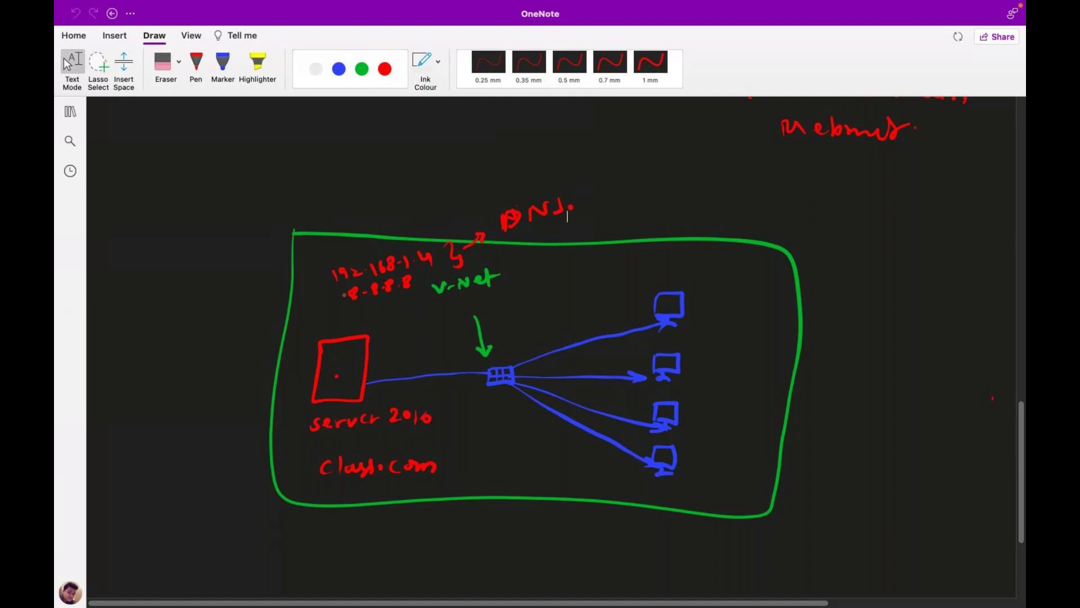
Draw a red arrow from the top monitor and write 'Configure DNS in win-10 NIC'
{"action": "left_click", "coordinate": [196, 63]}
{"action": "left_click_drag", "start_coordinate": [702, 309], "coordinate": [841, 323]}
{"action": "mouse_move", "coordinate": [827, 316]}
{"action": "left_mouse_down"}
{"action": "mouse_move", "coordinate": [828, 329]}
{"action": "mouse_move", "coordinate": [854, 329]}
{"action": "left_mouse_up"}
{"action": "left_click_drag", "start_coordinate": [871, 317], "coordinate": [889, 330]}
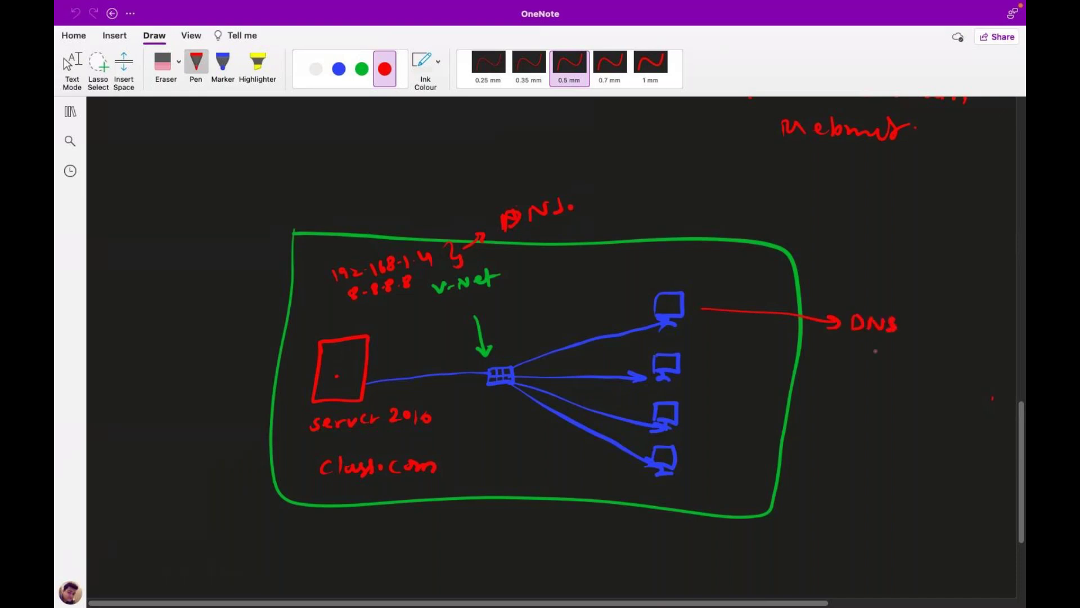
{"action": "mouse_move", "coordinate": [835, 263]}
{"action": "left_mouse_down"}
{"action": "mouse_move", "coordinate": [844, 277]}
{"action": "mouse_move", "coordinate": [892, 272]}
{"action": "mouse_move", "coordinate": [888, 288]}
{"action": "mouse_move", "coordinate": [934, 281]}
{"action": "mouse_move", "coordinate": [941, 291]}
{"action": "left_mouse_up"}
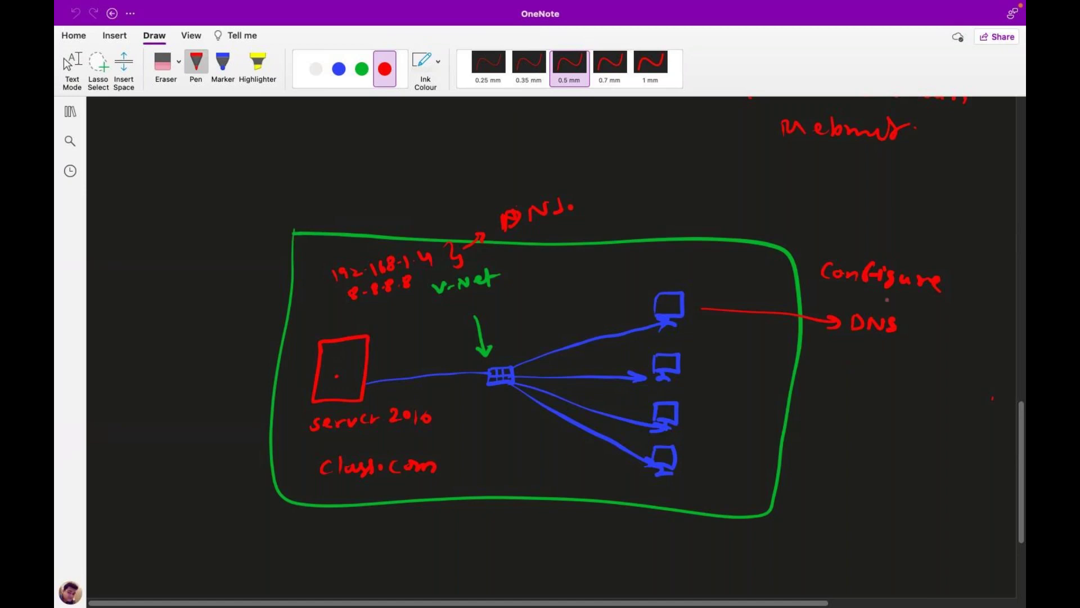
{"action": "mouse_move", "coordinate": [848, 349]}
{"action": "left_mouse_down"}
{"action": "mouse_move", "coordinate": [845, 362]}
{"action": "mouse_move", "coordinate": [943, 376]}
{"action": "left_mouse_up"}
{"action": "left_click_drag", "start_coordinate": [954, 363], "coordinate": [953, 364]}
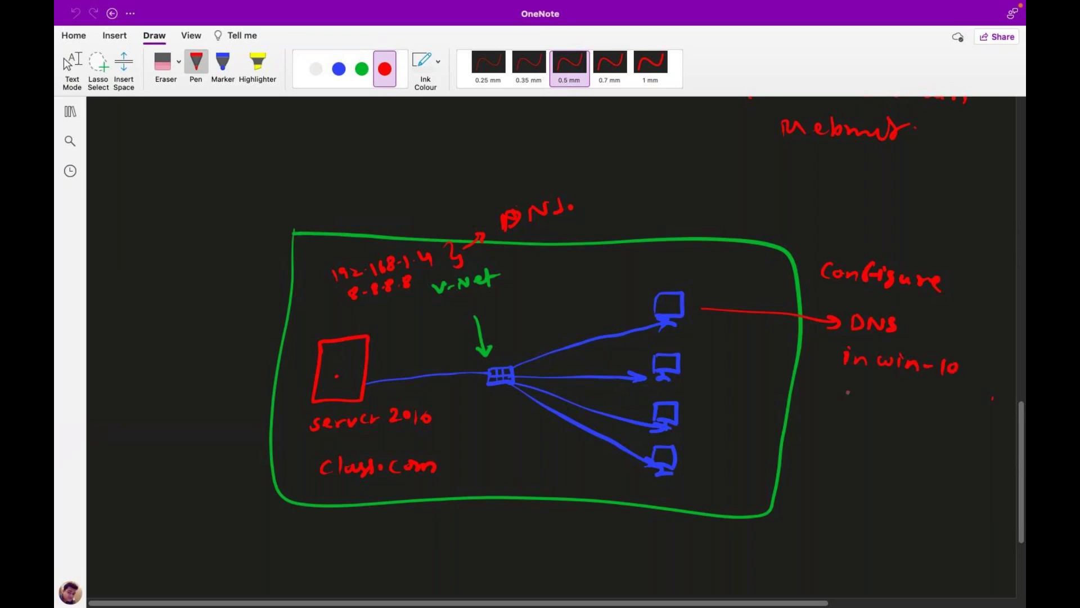
{"action": "mouse_move", "coordinate": [843, 389]}
{"action": "left_mouse_down"}
{"action": "mouse_move", "coordinate": [841, 409]}
{"action": "mouse_move", "coordinate": [861, 391]}
{"action": "left_mouse_up"}
{"action": "mouse_move", "coordinate": [872, 391]}
{"action": "left_mouse_down"}
{"action": "mouse_move", "coordinate": [870, 406]}
{"action": "mouse_move", "coordinate": [882, 393]}
{"action": "mouse_move", "coordinate": [893, 410]}
{"action": "left_mouse_up"}
{"action": "left_click", "coordinate": [65, 60]}
{"action": "left_click_drag", "start_coordinate": [882, 373], "coordinate": [910, 375]}
Verify domain749's DNS servers 192.168.1.4 and 8.8.8.8, then close Domain-V-Net's DNS blade to the Virtual networks list
{"action": "left_click", "coordinate": [69, 63]}
{"action": "key", "text": "ctrl+Left"}
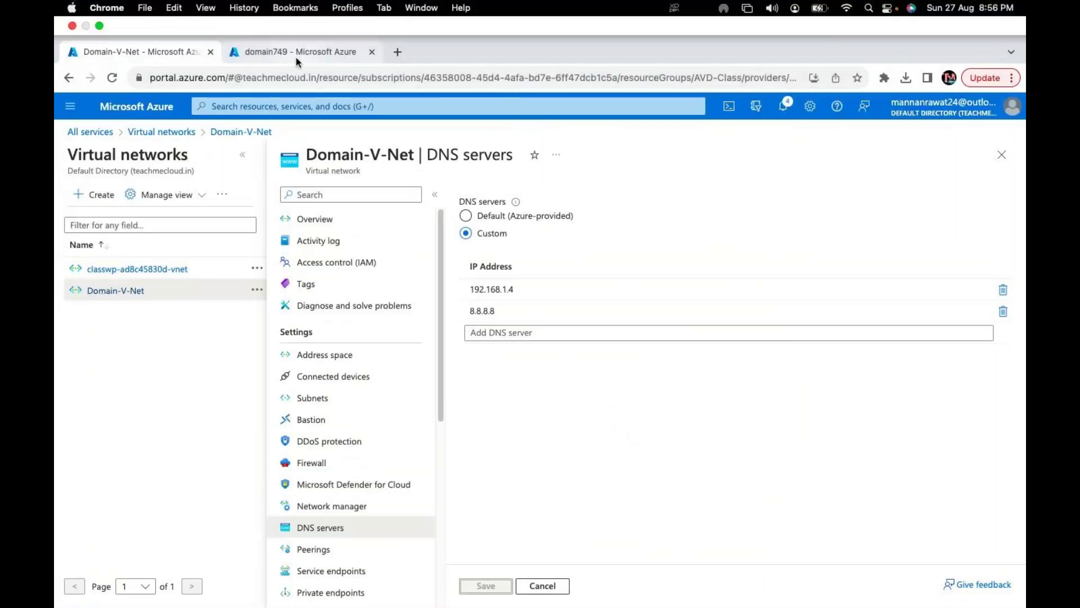
{"action": "left_click", "coordinate": [296, 51]}
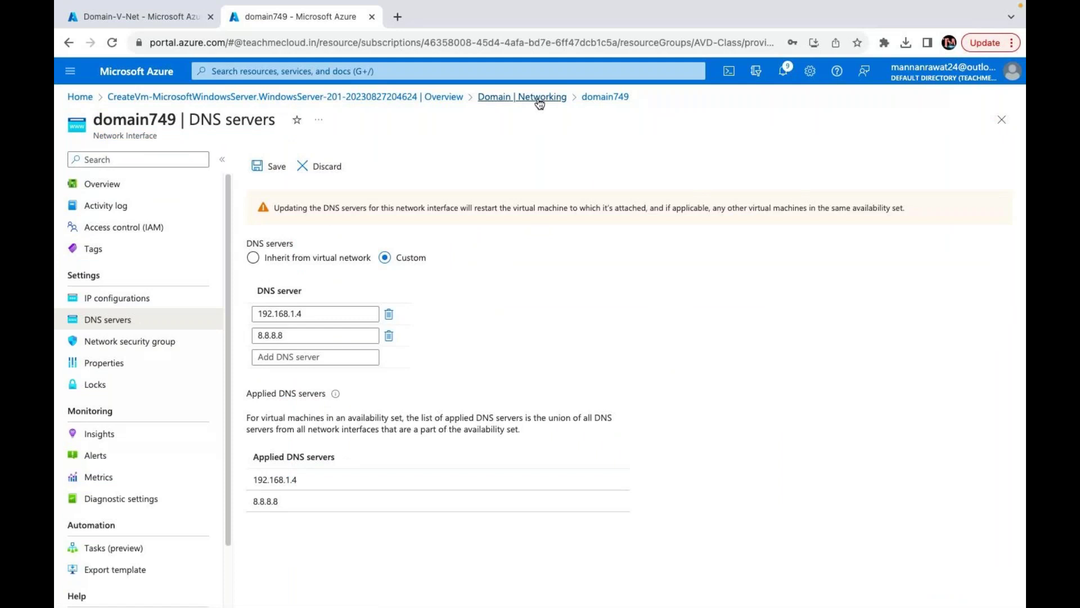
{"action": "left_click", "coordinate": [539, 98]}
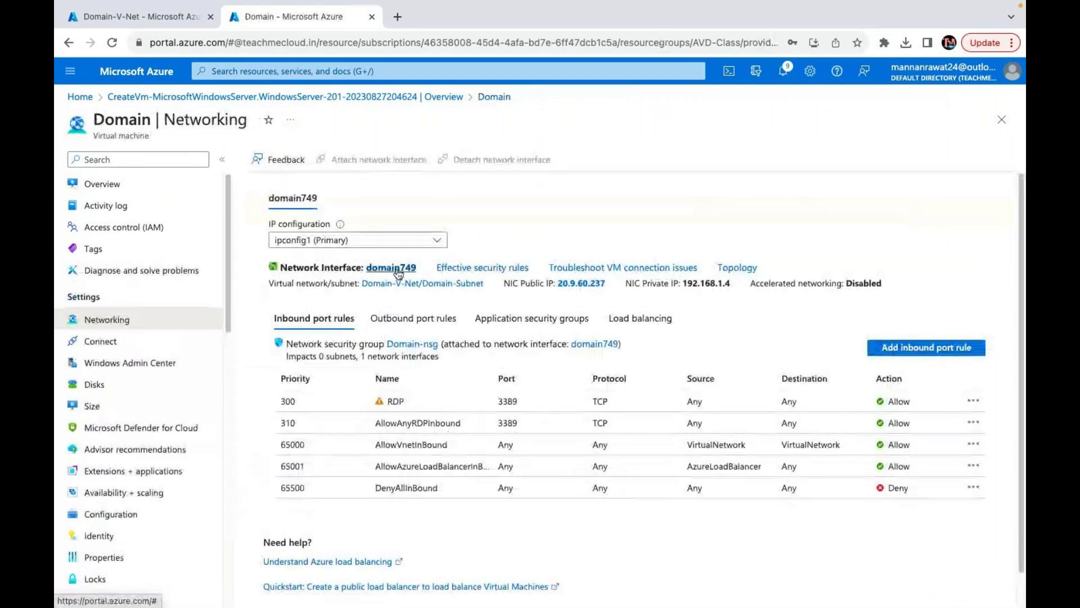
{"action": "left_click", "coordinate": [392, 268]}
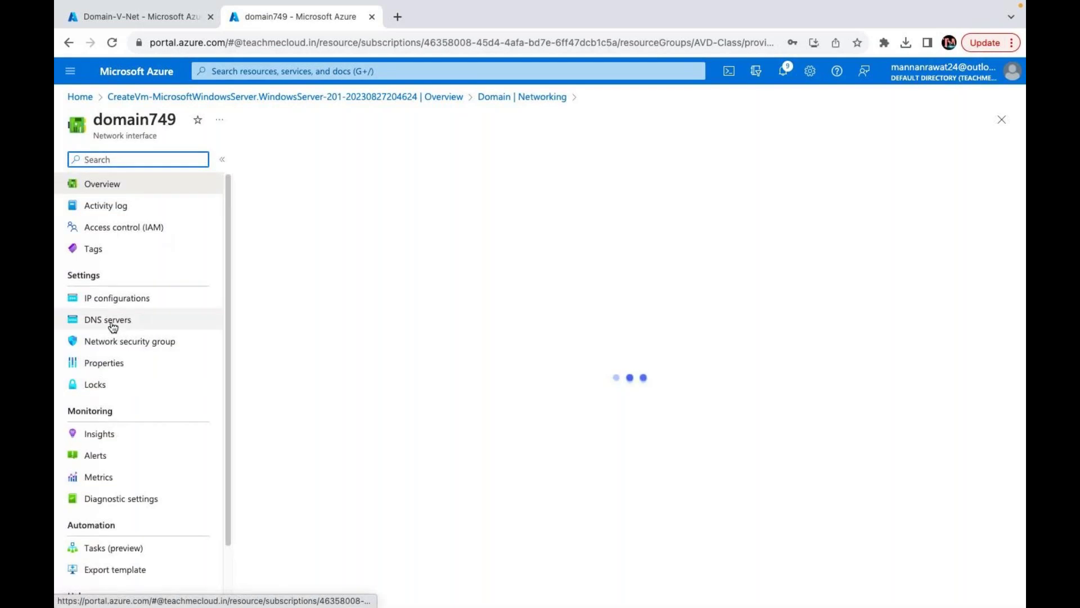
{"action": "left_click", "coordinate": [112, 325]}
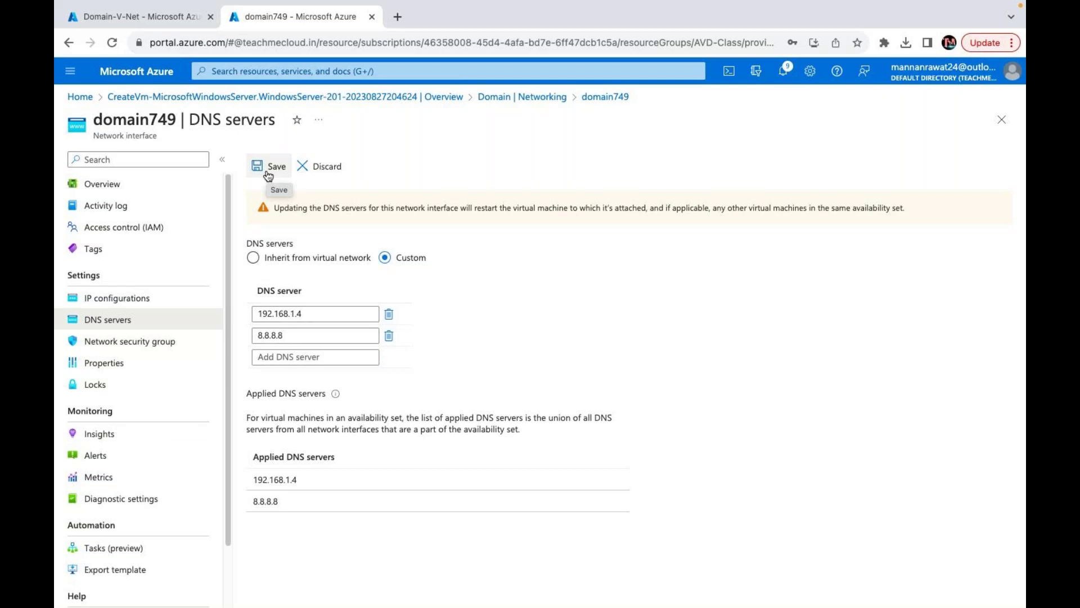
{"action": "left_click", "coordinate": [174, 22]}
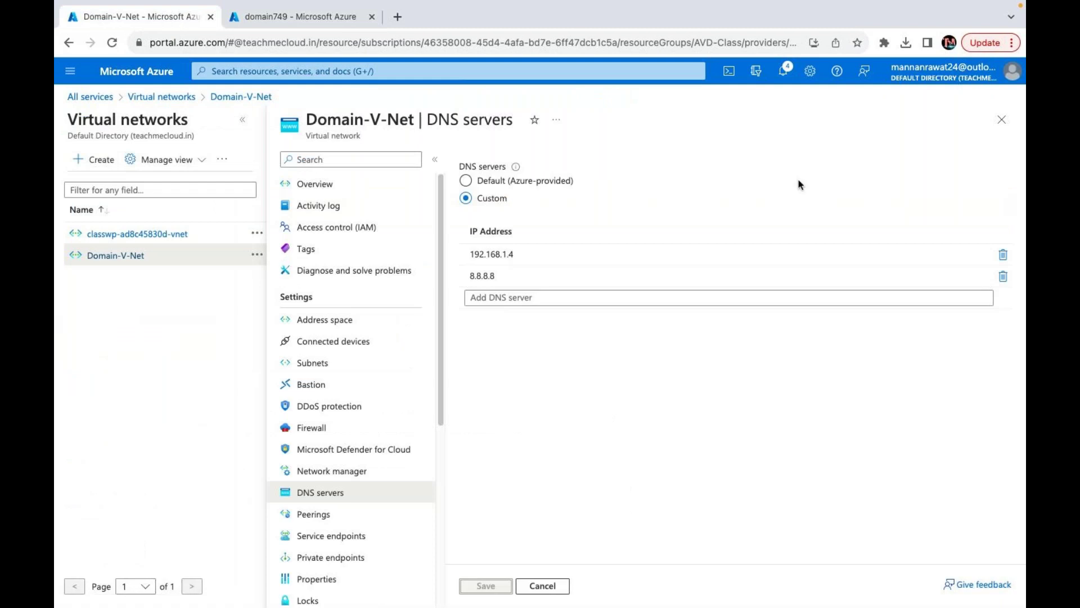
{"action": "left_click", "coordinate": [1001, 124]}
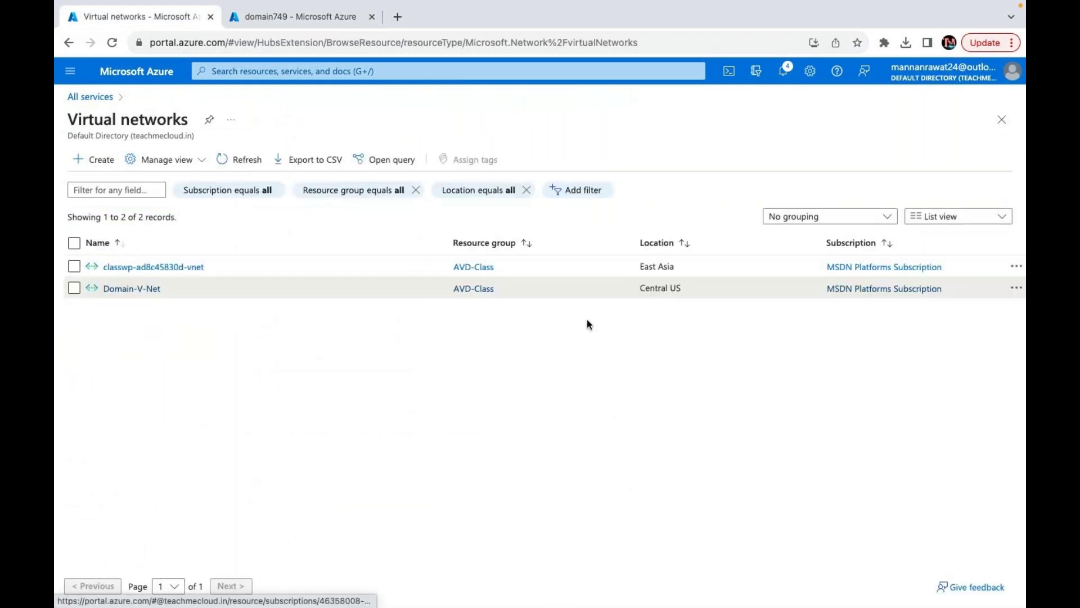
Switch to the Windows Server VM session and open the Server Manager dashboard
{"action": "key", "text": "ctrl+Right"}
{"action": "key", "text": "ctrl+Left"}
{"action": "key", "text": "ctrl+Left"}
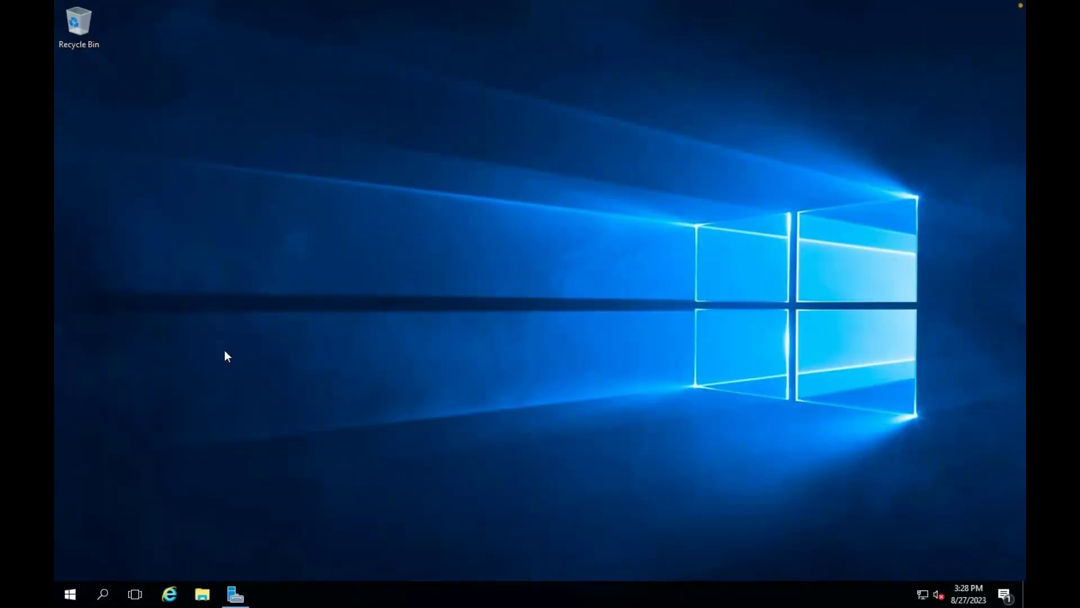
{"action": "left_click", "coordinate": [238, 599]}
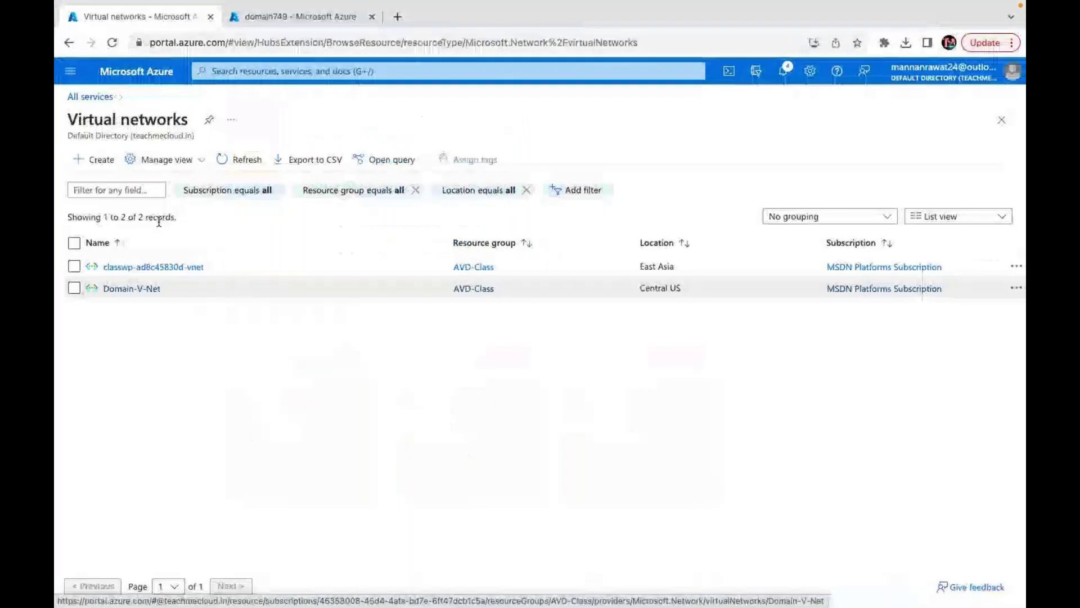
Open the IP configurations of the Domain VM's domain749 network interface
{"action": "left_click", "coordinate": [293, 18]}
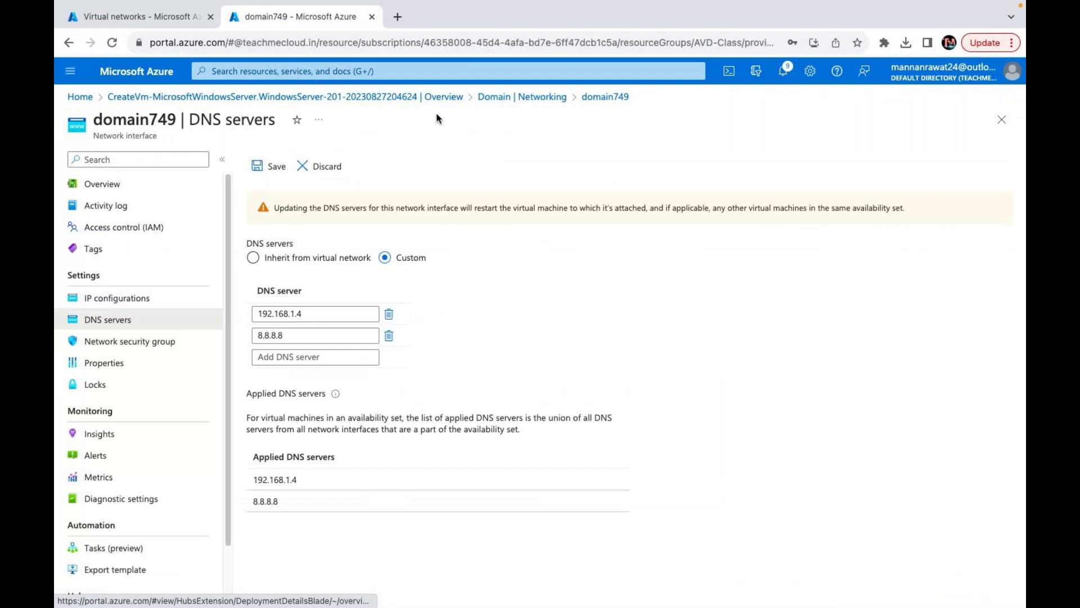
{"action": "left_click", "coordinate": [492, 98]}
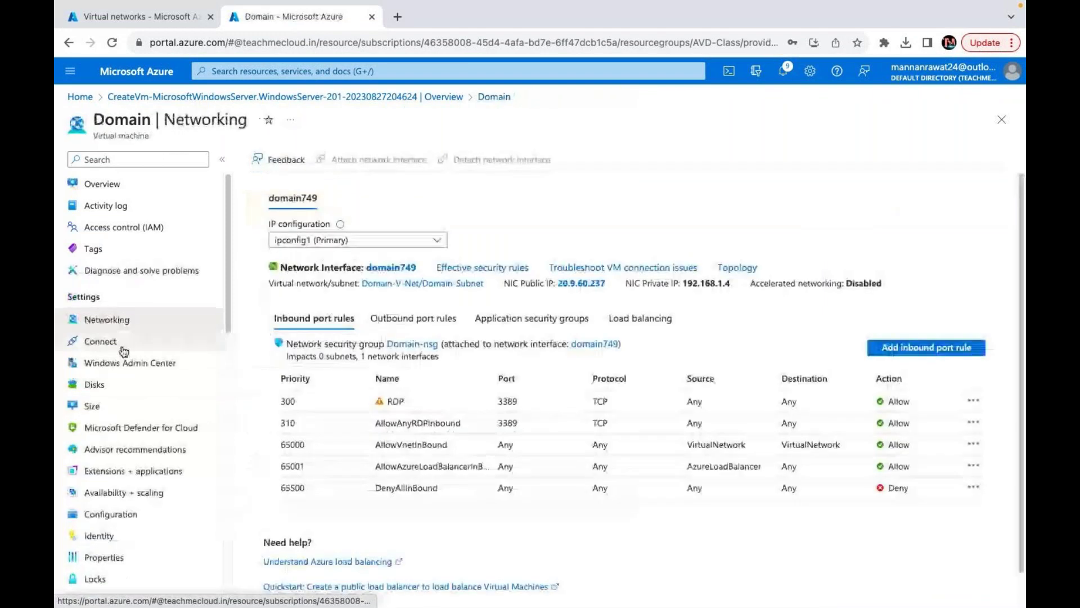
{"action": "left_click", "coordinate": [391, 267]}
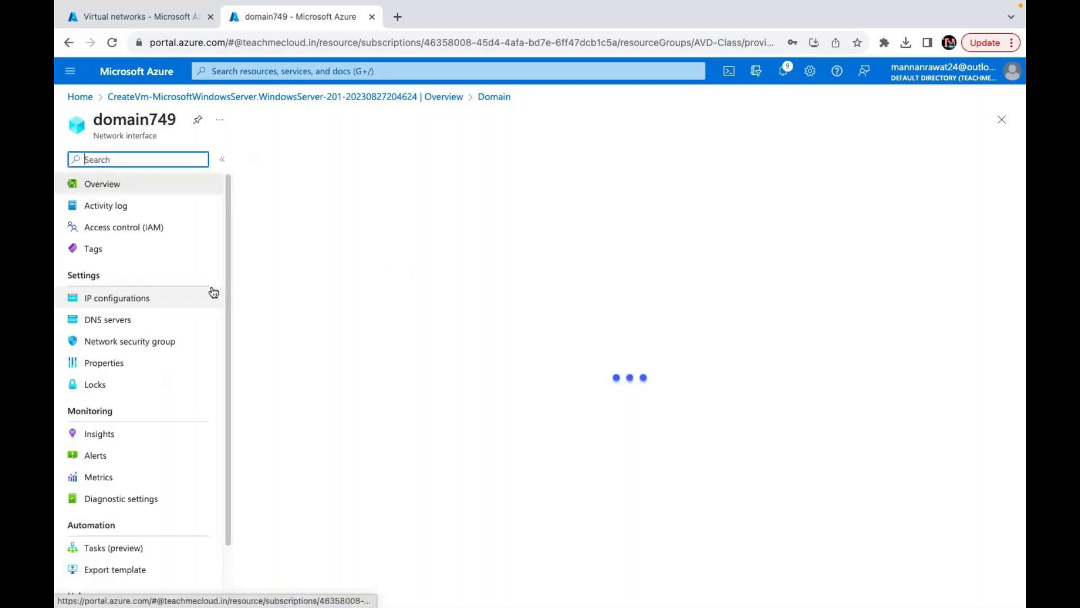
{"action": "left_click", "coordinate": [125, 298]}
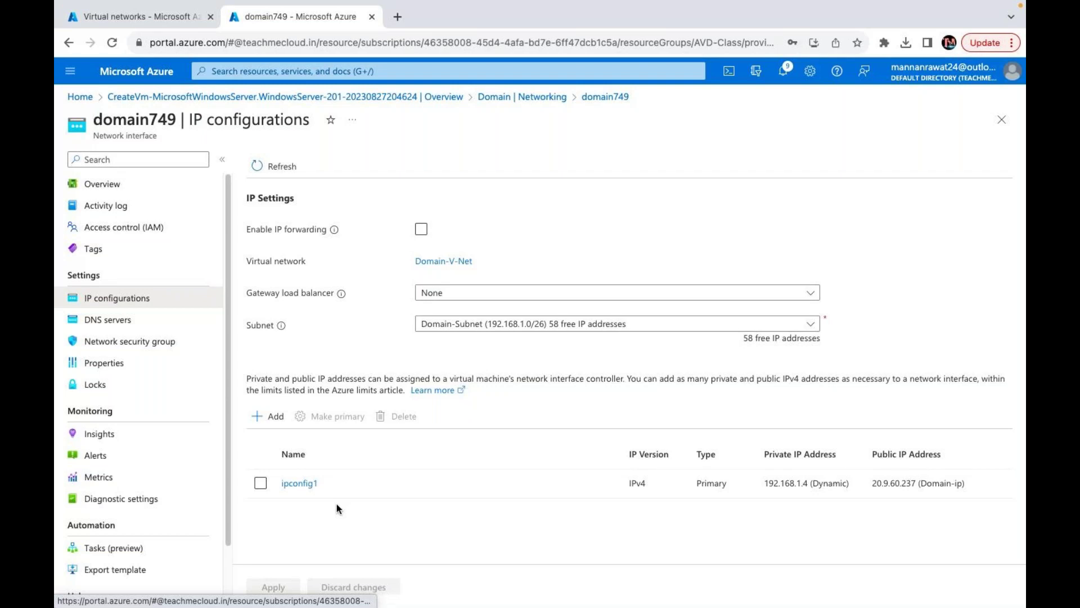
Inspect ipconfig1's private IP 192.168.1.4, trying Static but leaving it Dynamic
{"action": "left_click", "coordinate": [299, 485]}
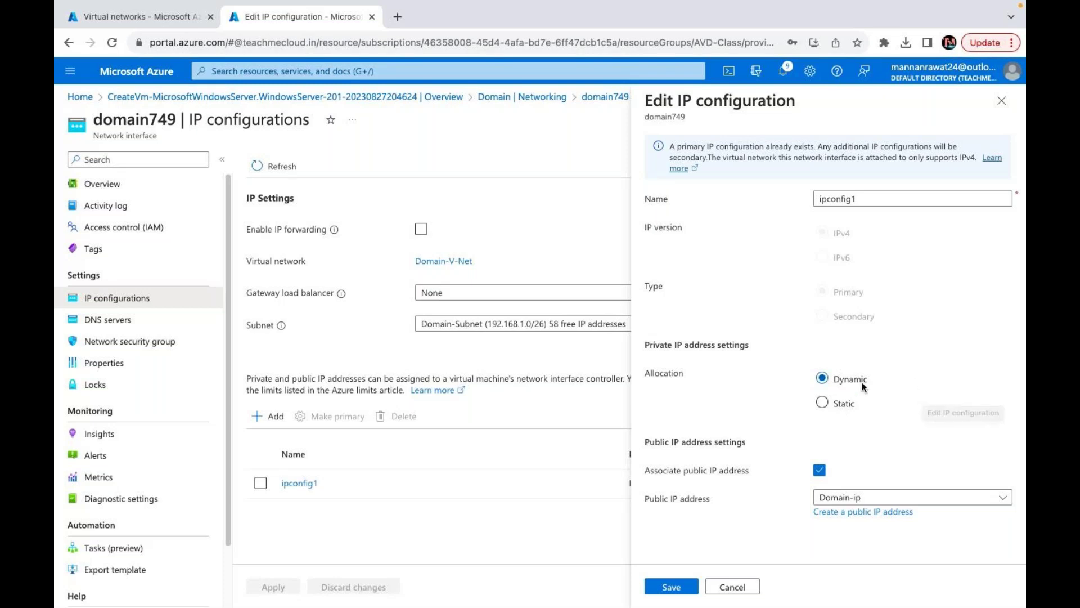
{"action": "left_click", "coordinate": [824, 402]}
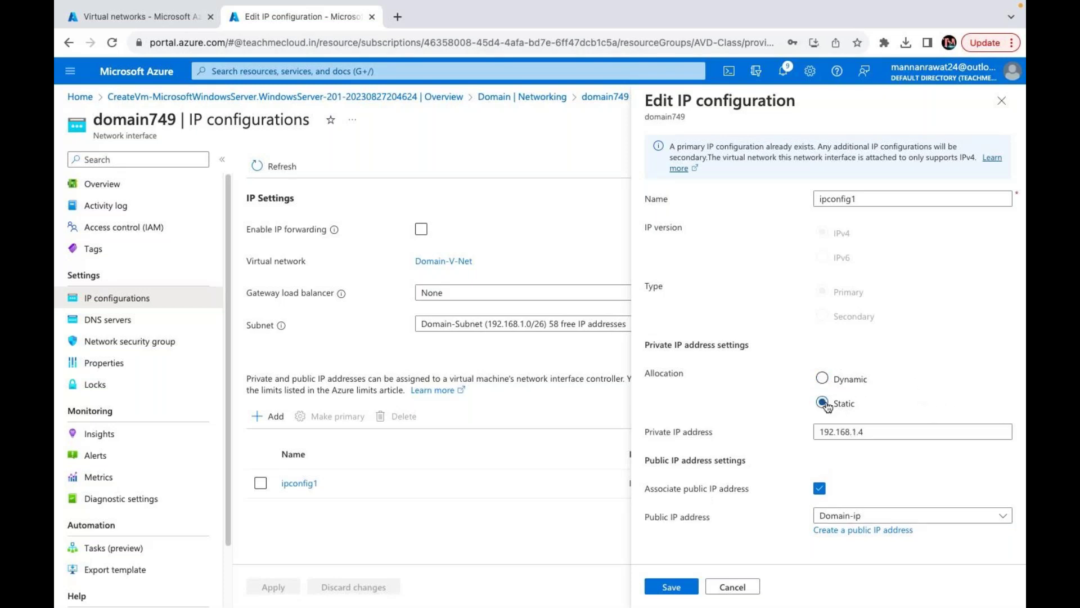
{"action": "left_click", "coordinate": [864, 435]}
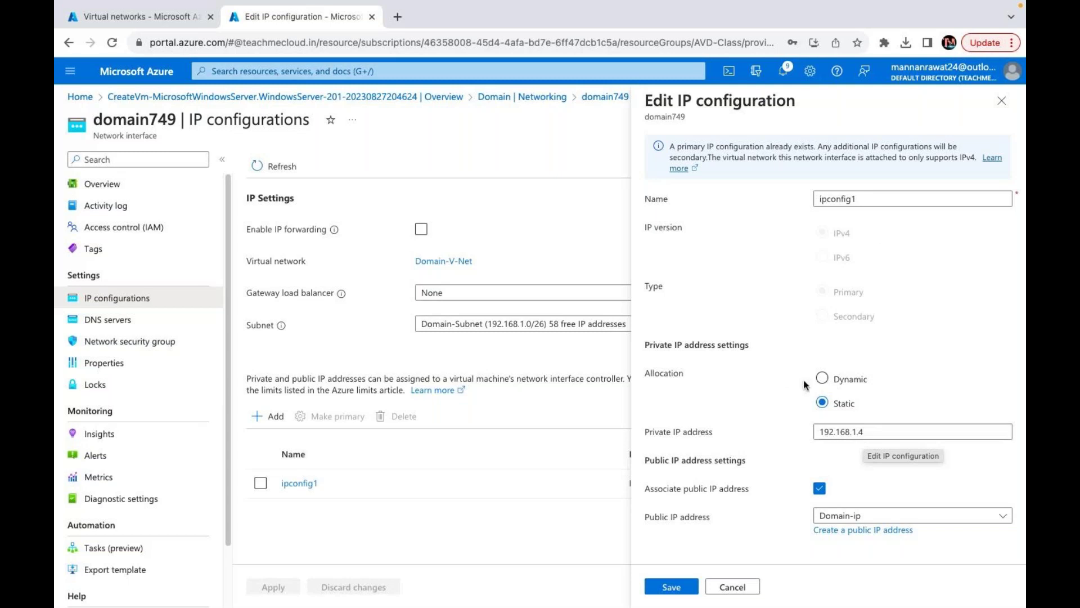
{"action": "left_click", "coordinate": [101, 183]}
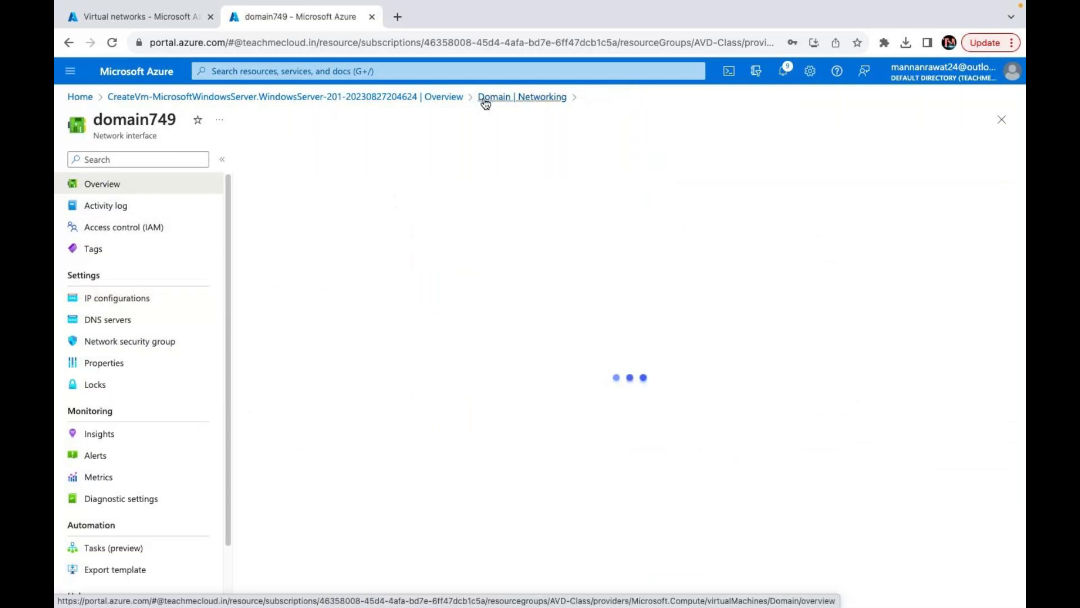
Open the Domain VM from the CreateVm deployment, then its Domain-ip public IP (20.9.60.237) configuration
{"action": "left_click", "coordinate": [452, 99]}
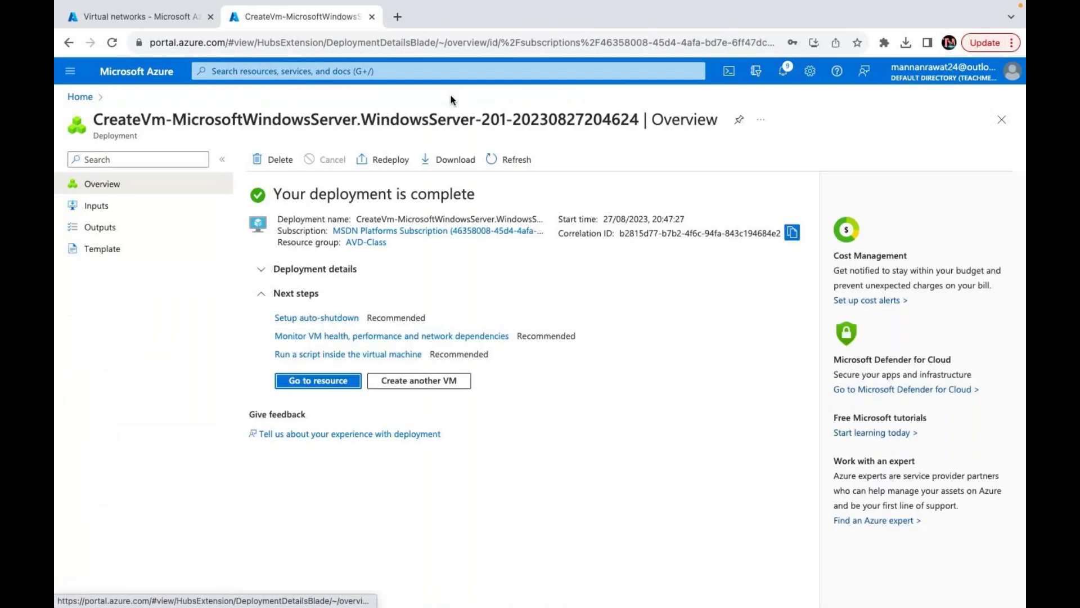
{"action": "left_click", "coordinate": [321, 385]}
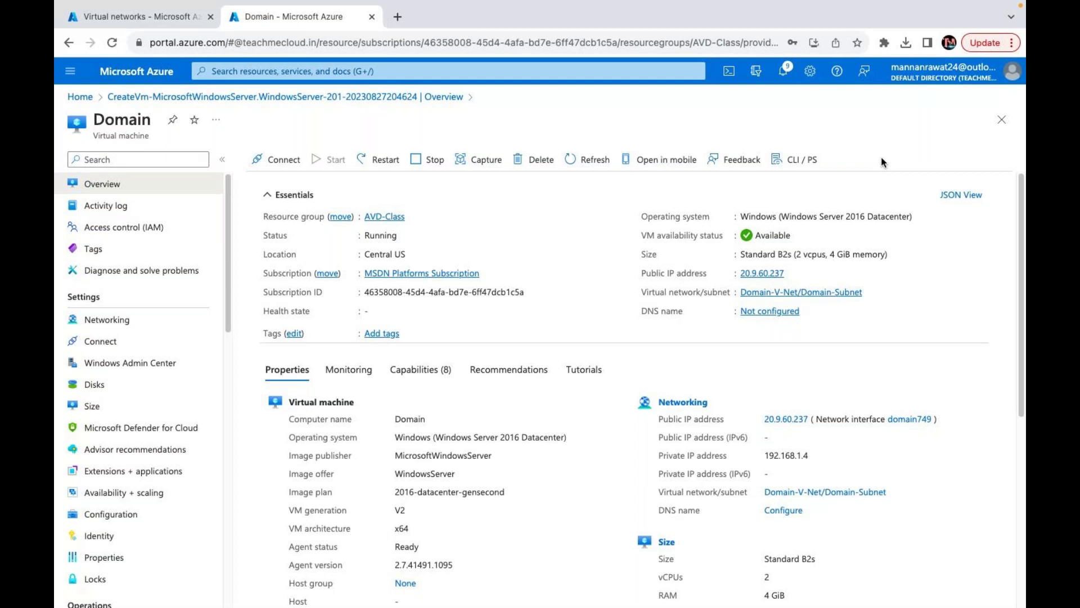
{"action": "left_click", "coordinate": [759, 313]}
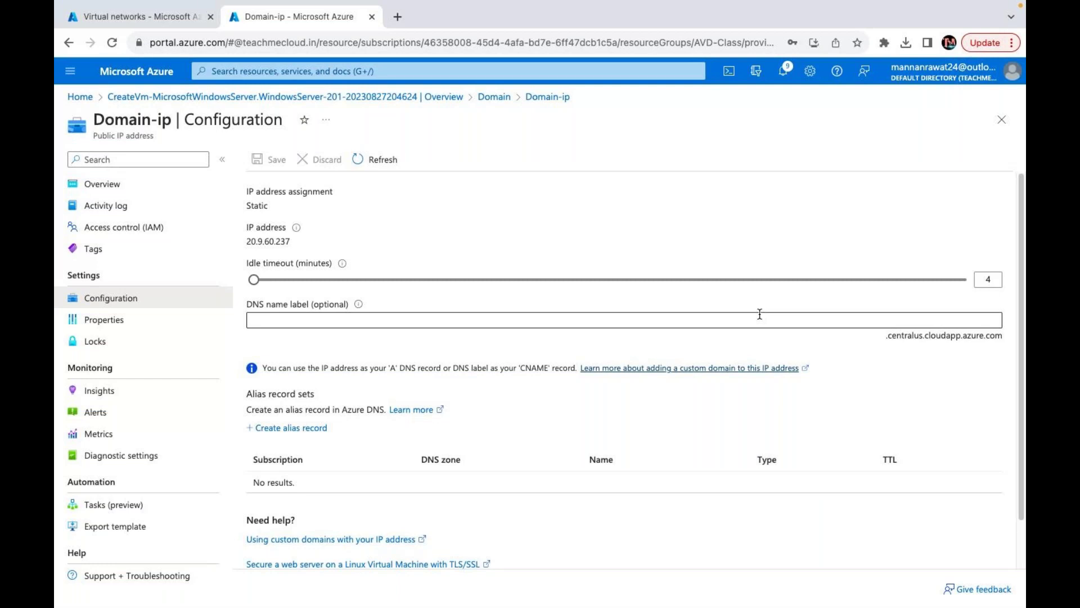
Enter 'azureclass' as the Domain-ip DNS name label and save
{"action": "left_click", "coordinate": [322, 324]}
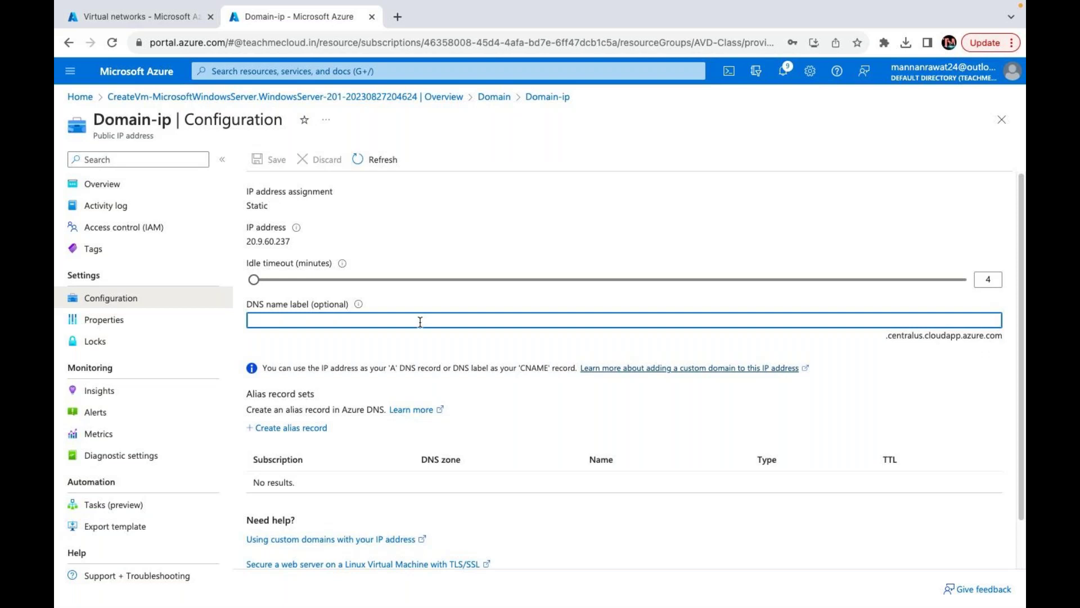
{"action": "type", "text": "azureclass"}
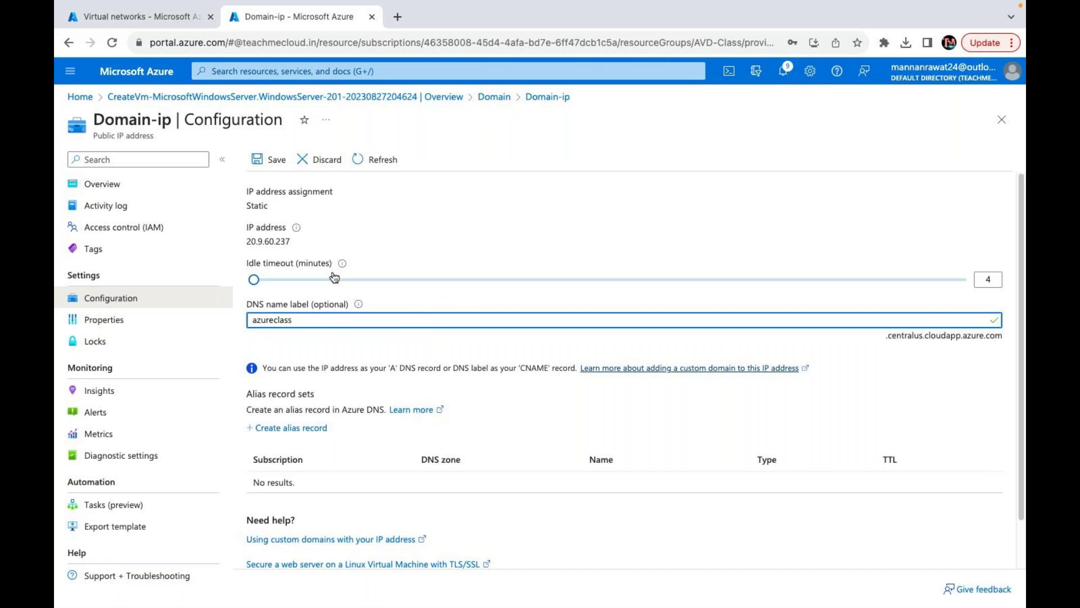
{"action": "left_click", "coordinate": [273, 161]}
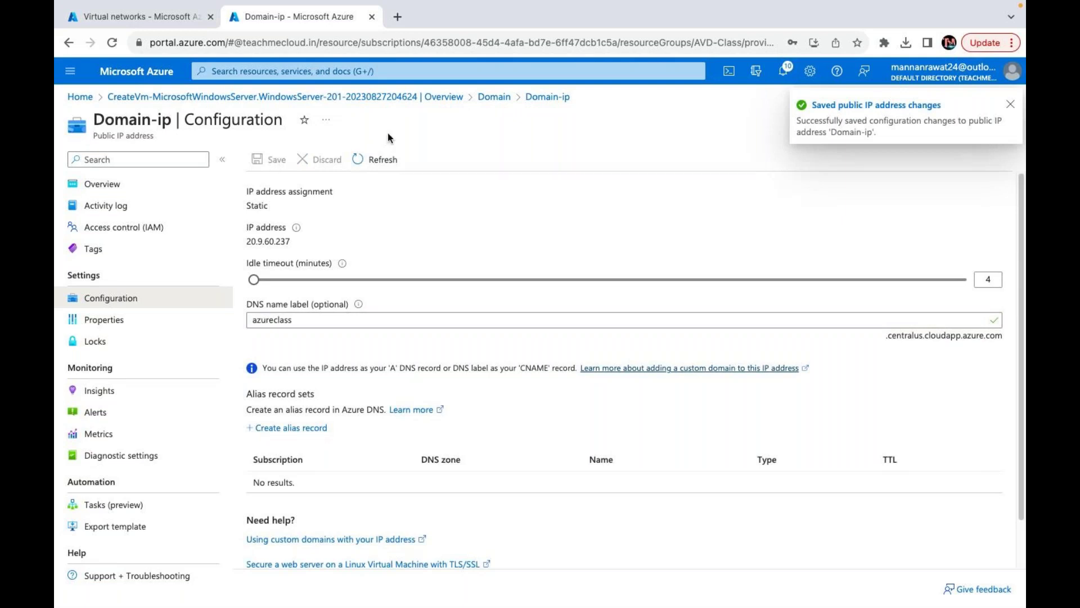
Copy the DNS name azureclass.centralus.cloudapp.azure.com from the Domain VM overview
{"action": "left_click", "coordinate": [485, 97]}
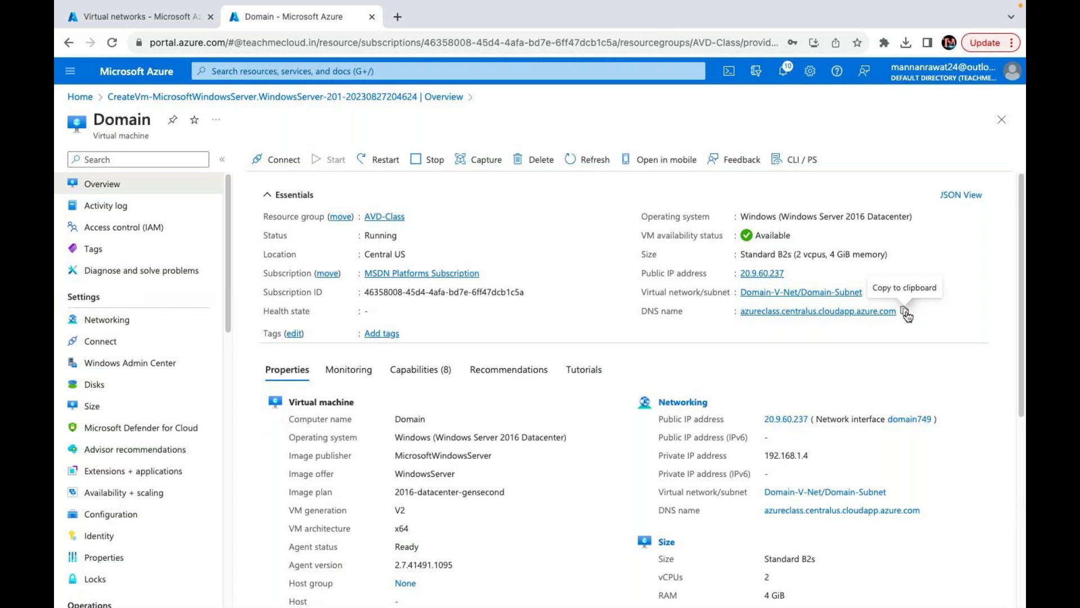
{"action": "left_click", "coordinate": [905, 311]}
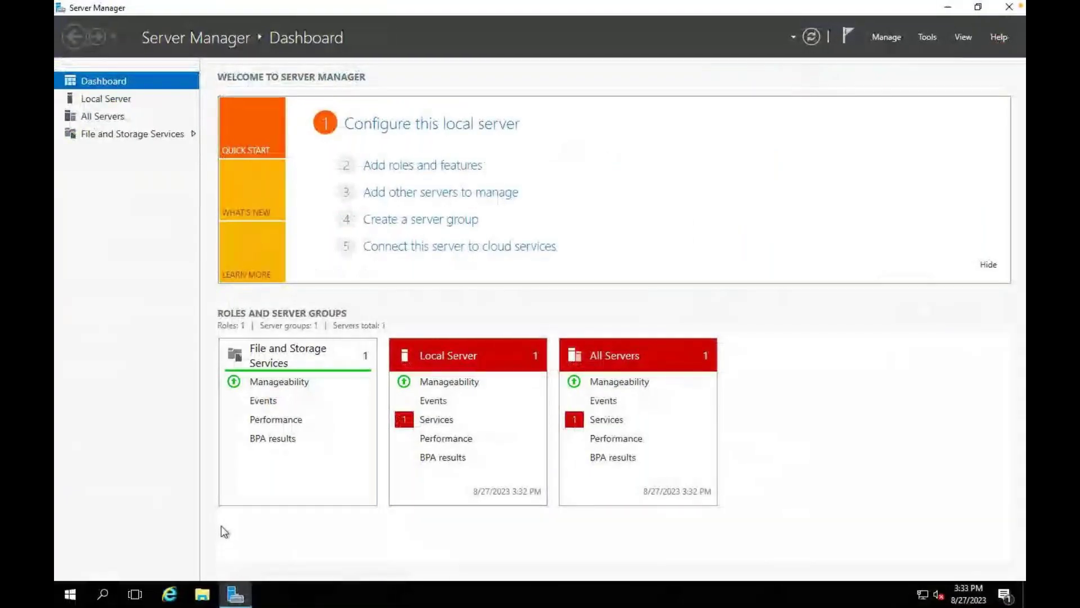
Run mstsc and connect to the pasted azureclass.centralus.cloudapp.azure.com, then switch to the Mac desktop
{"action": "key", "text": "super+r"}
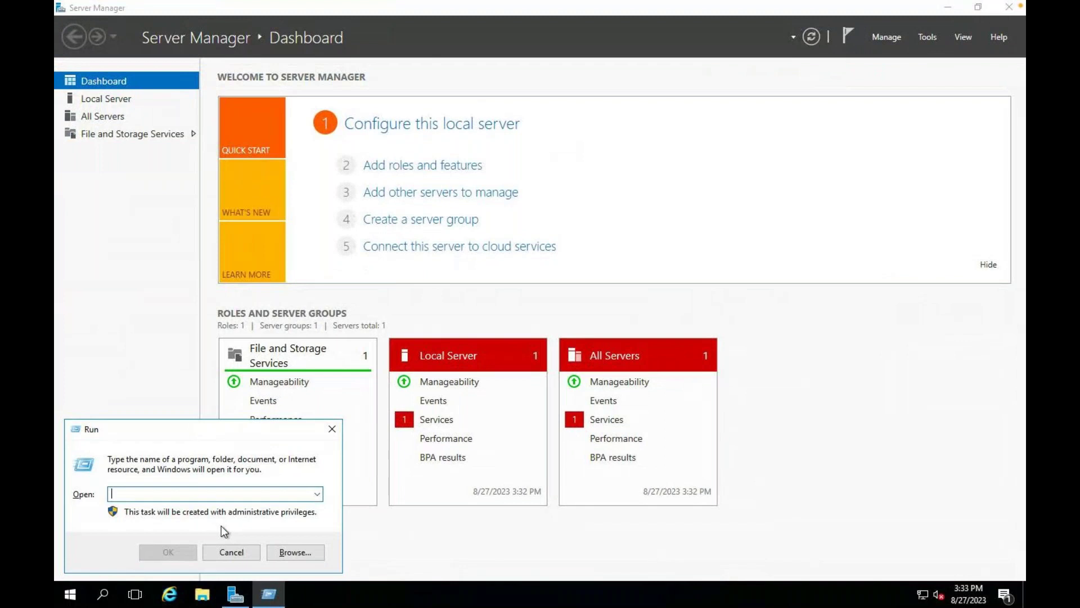
{"action": "type", "text": "mstsc"}
{"action": "key", "text": "Return"}
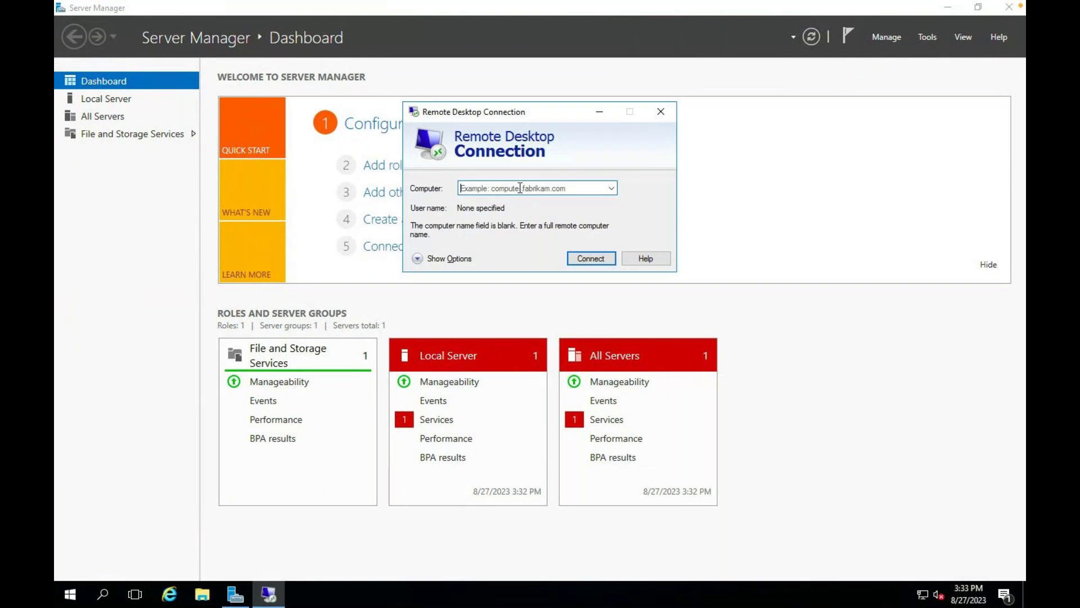
{"action": "right_click", "coordinate": [520, 188]}
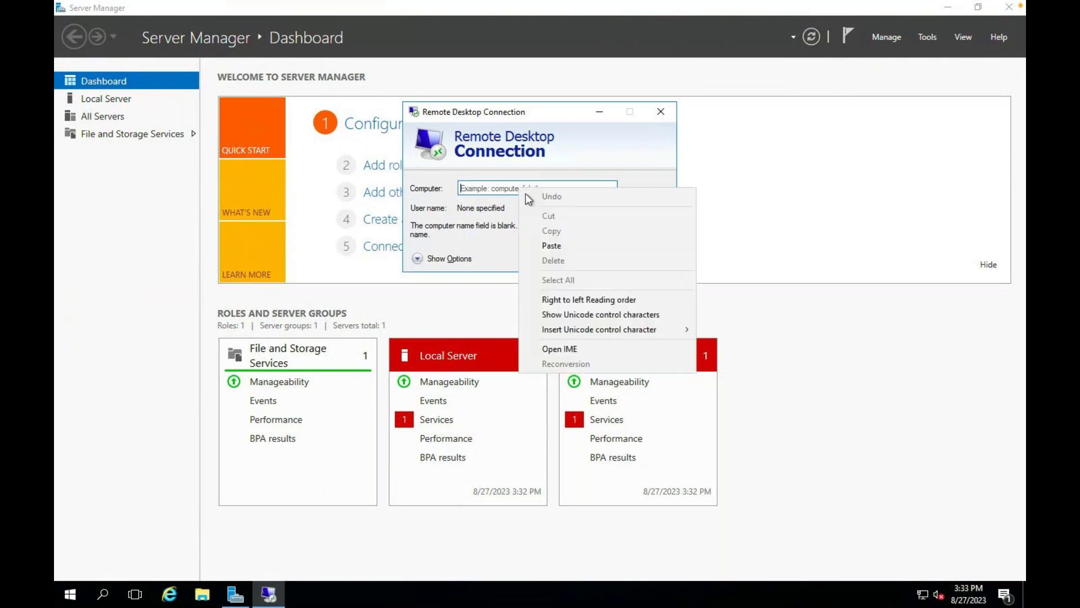
{"action": "left_click", "coordinate": [555, 244]}
{"action": "left_click", "coordinate": [591, 258]}
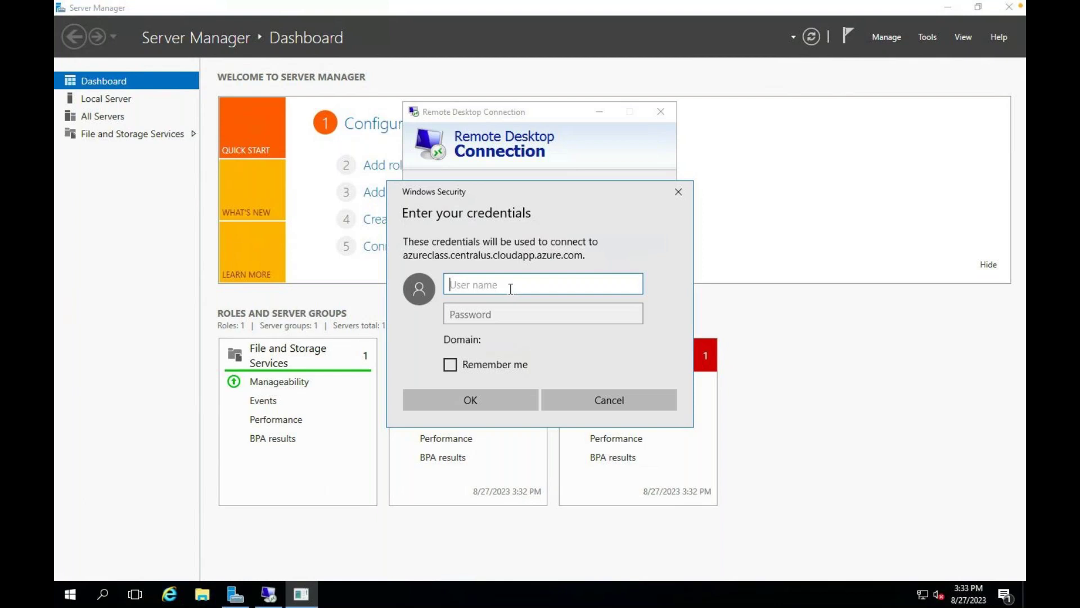
{"action": "key", "text": "ctrl+Left"}
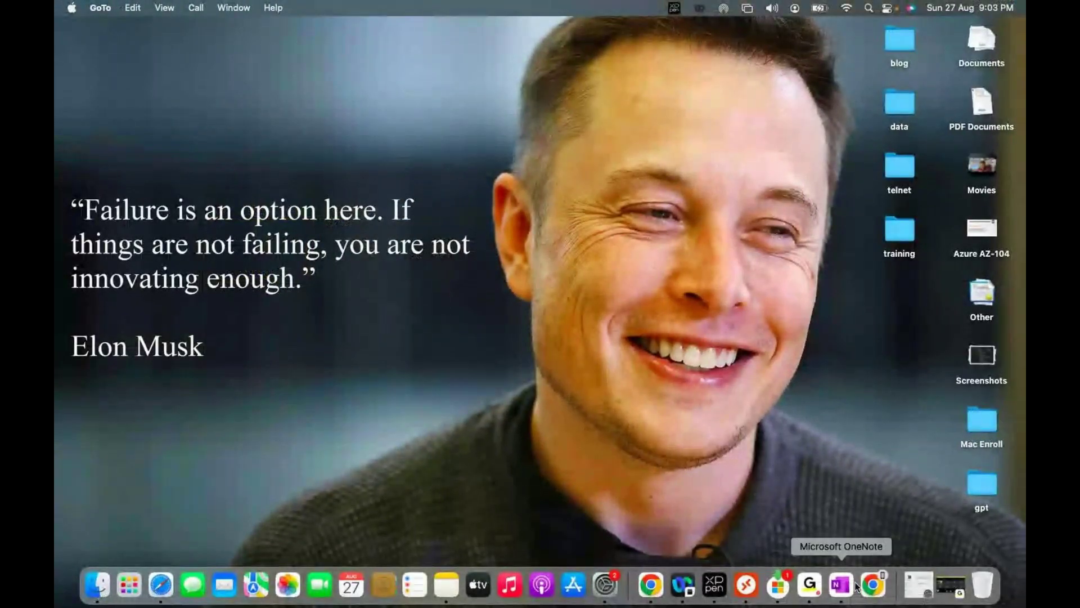
Return to the remote session and cancel the Windows Security credentials prompt
{"action": "left_click", "coordinate": [943, 586]}
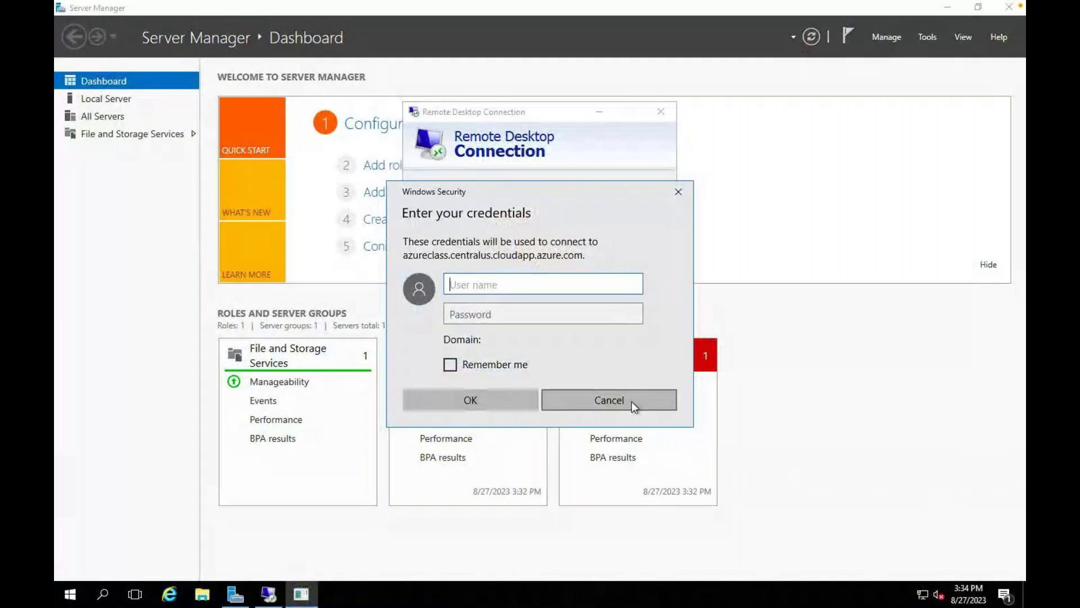
{"action": "left_click", "coordinate": [632, 400]}
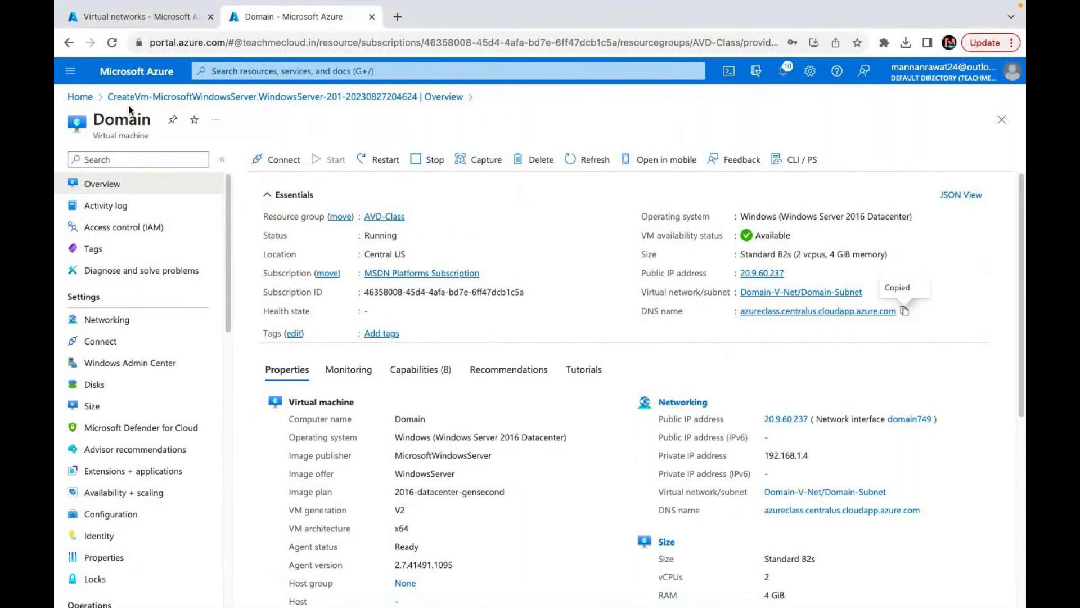
Start an alias record for Domain-ip and, with no DNS zones listed, begin a new zone
{"action": "left_click", "coordinate": [801, 312]}
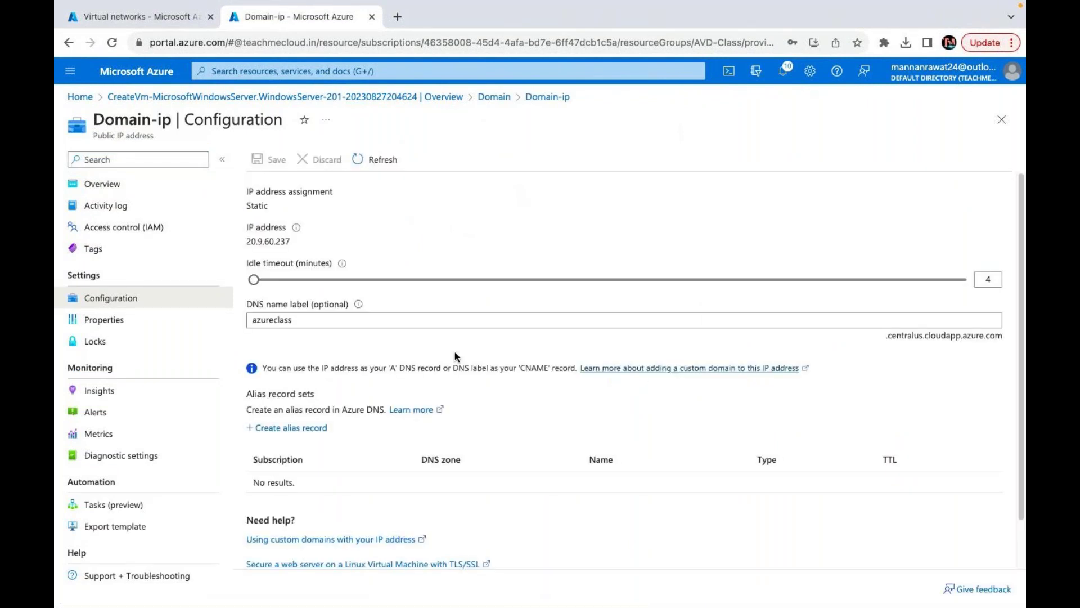
{"action": "scroll", "coordinate": [330, 464], "scroll_direction": "down", "scroll_amount": 1}
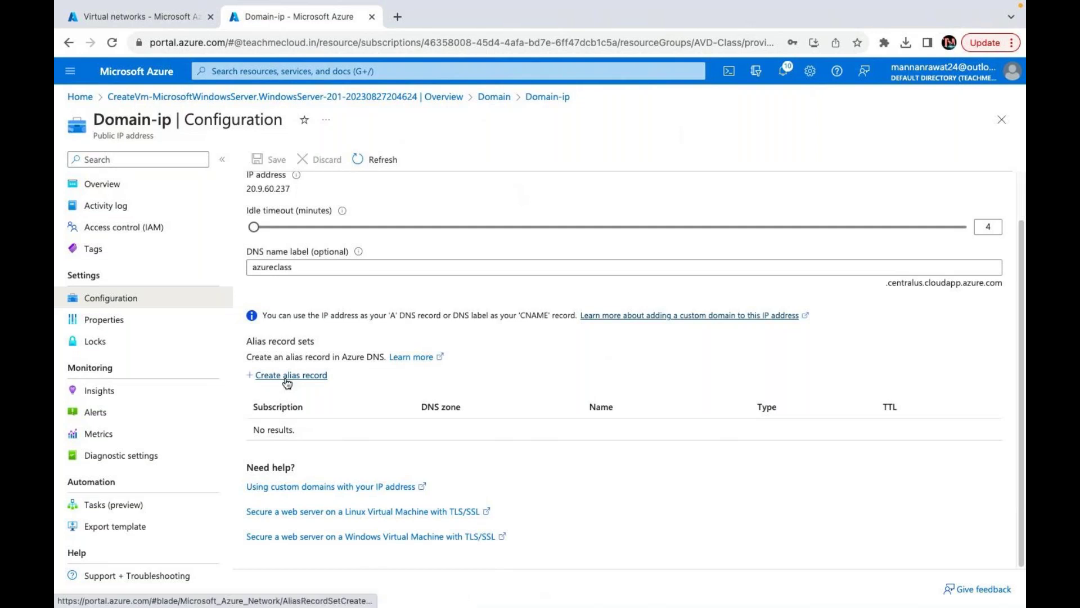
{"action": "left_click", "coordinate": [286, 380]}
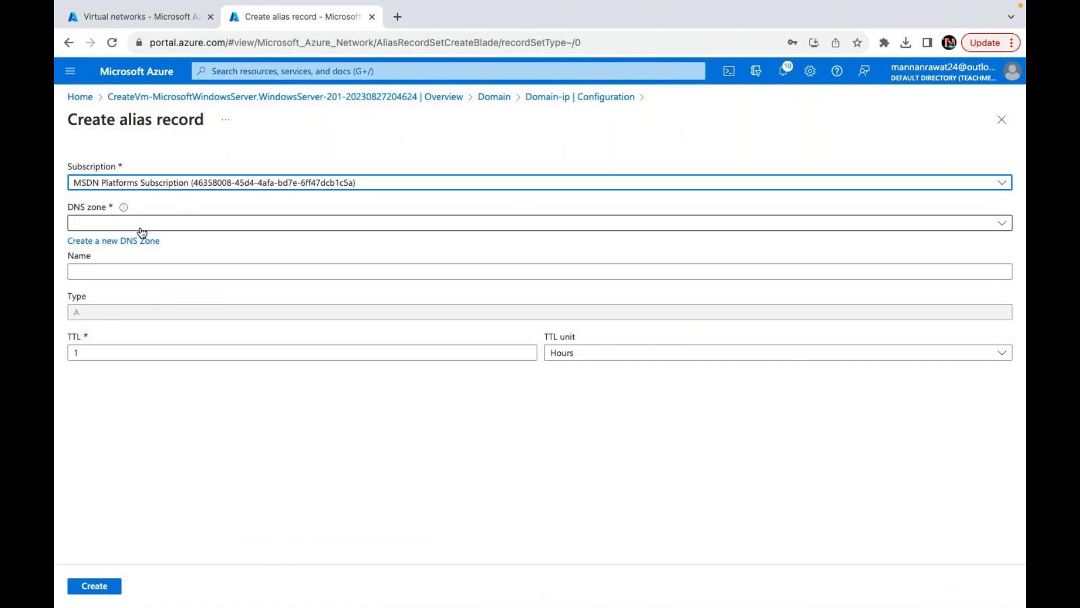
{"action": "left_click", "coordinate": [141, 228]}
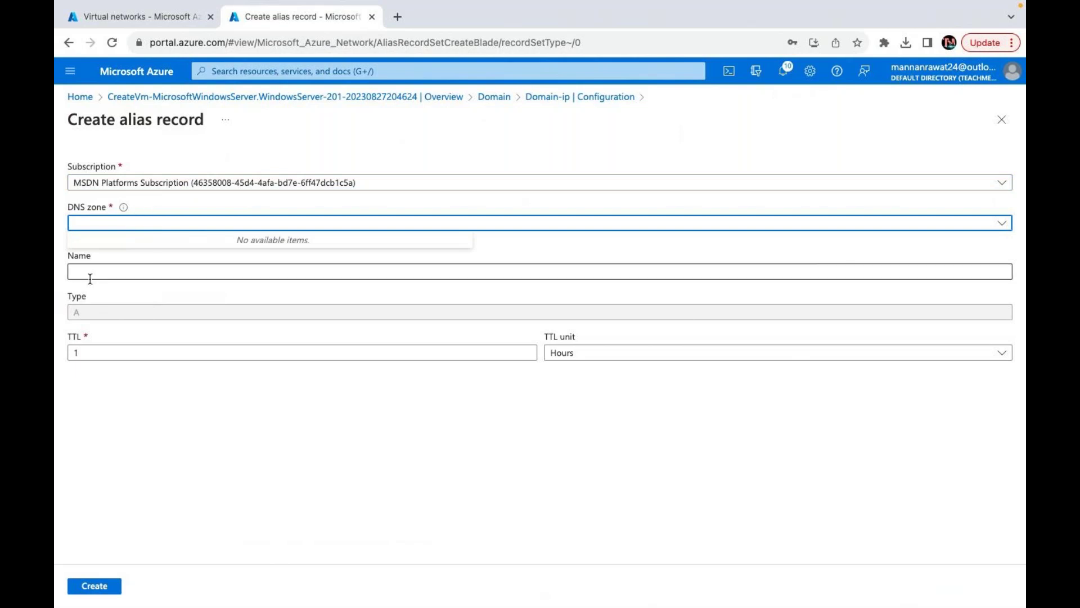
{"action": "left_click", "coordinate": [117, 273]}
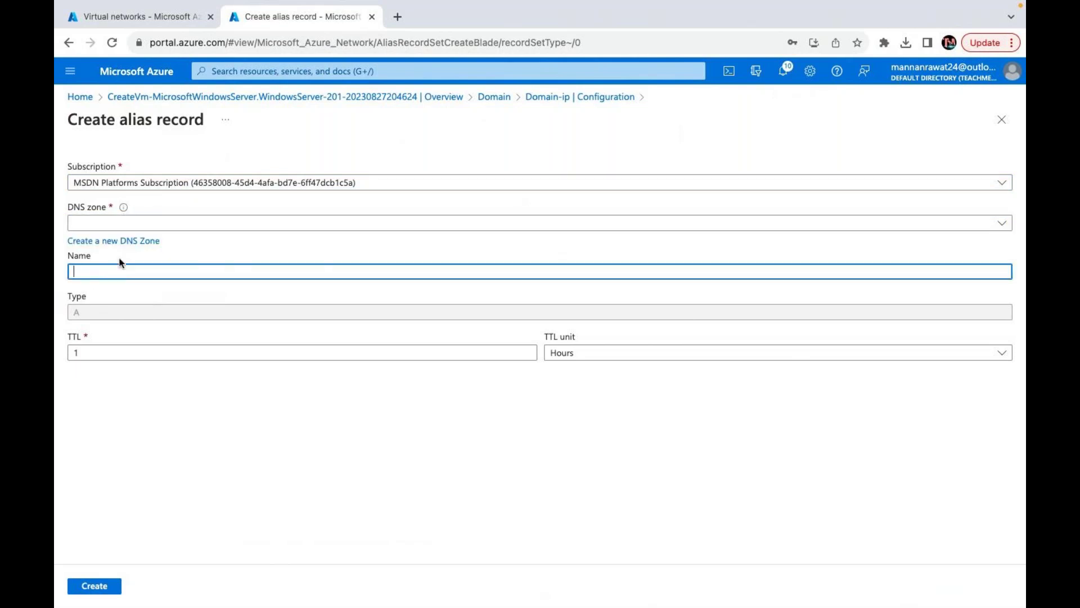
{"action": "left_click", "coordinate": [126, 242]}
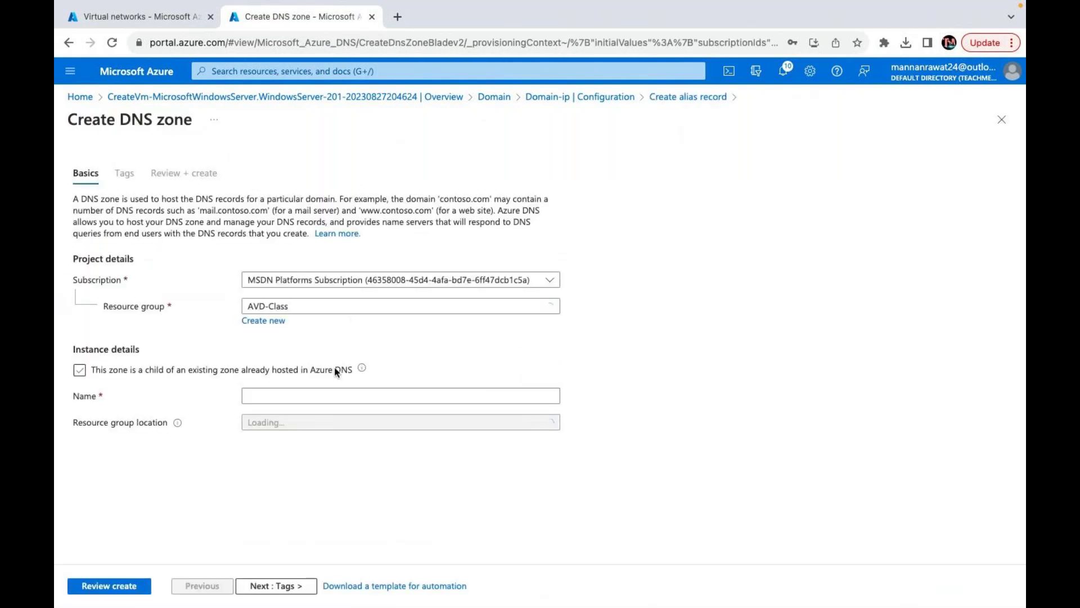
Create a standalone DNS zone named teachmecloud.net in resource group AVD-Class
{"action": "left_click", "coordinate": [289, 394]}
{"action": "left_click", "coordinate": [289, 393]}
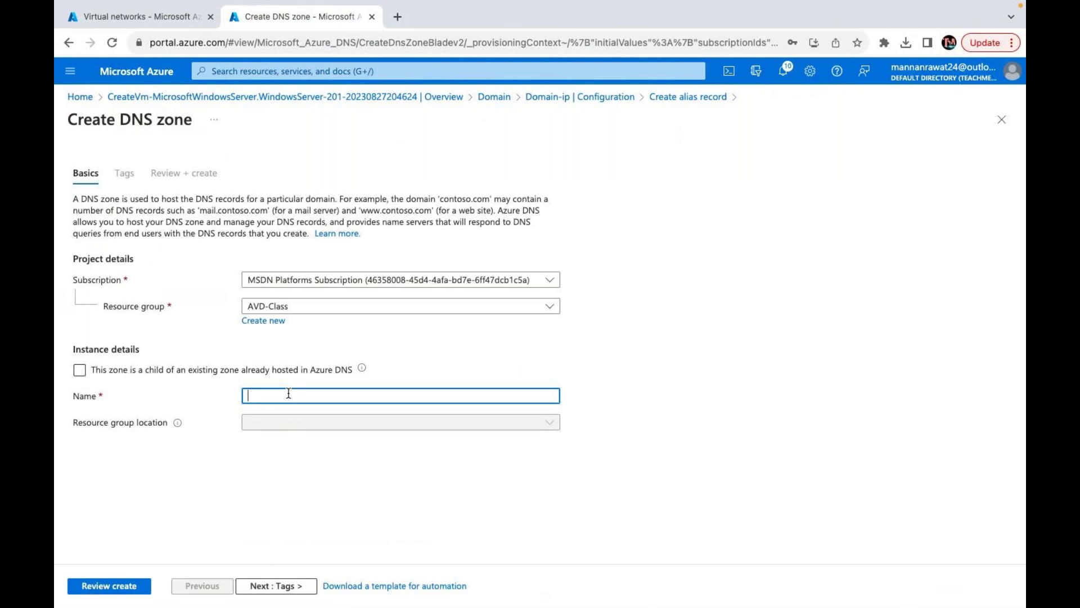
{"action": "type", "text": "teachmecloud.net"}
{"action": "left_click", "coordinate": [271, 374]}
{"action": "left_click", "coordinate": [271, 375]}
{"action": "left_click", "coordinate": [137, 588]}
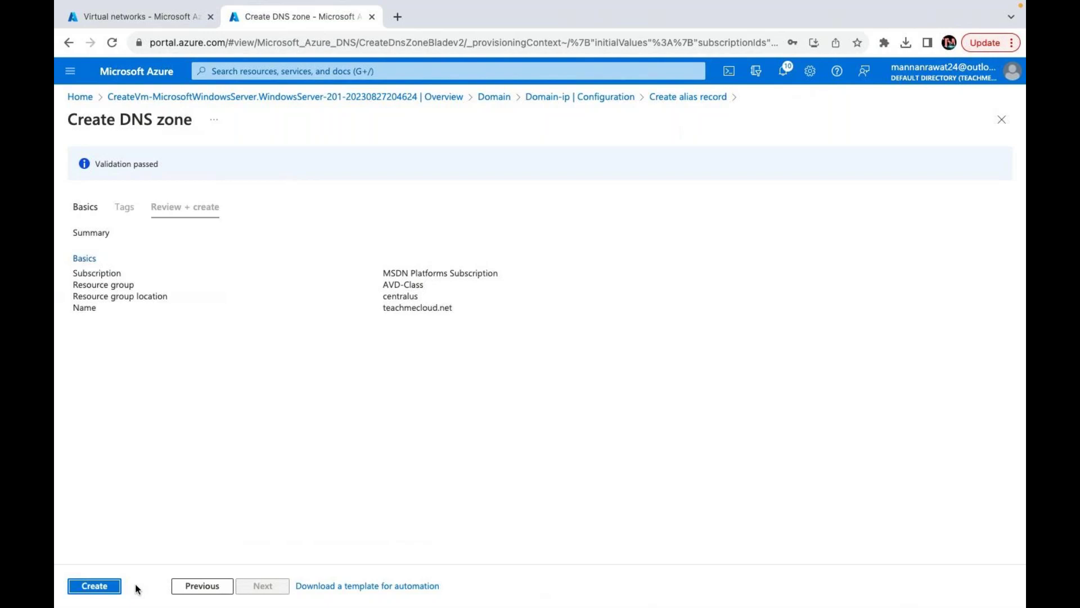
{"action": "left_click", "coordinate": [95, 588]}
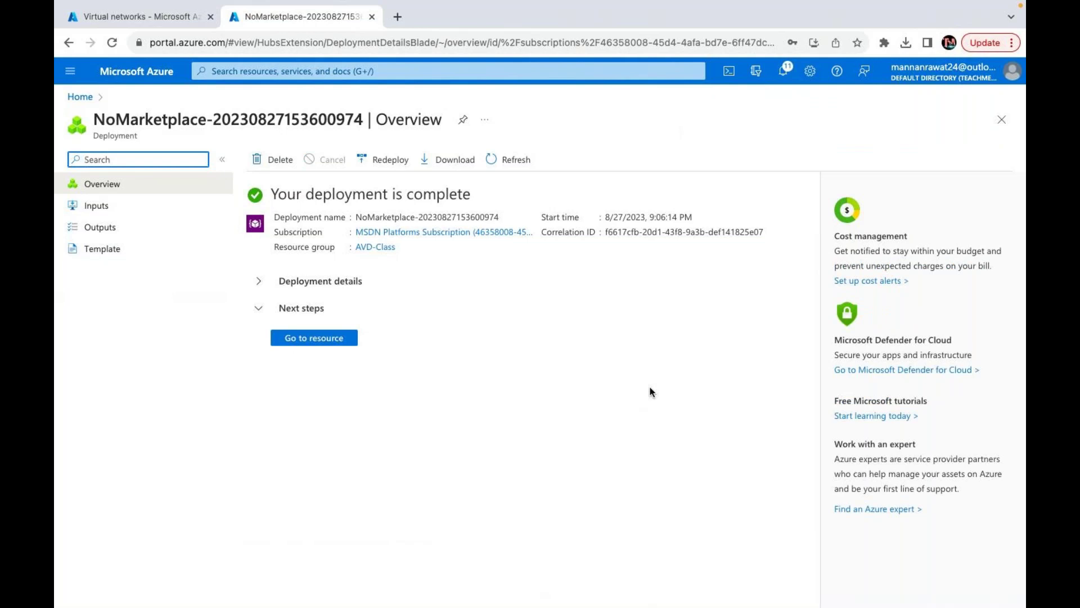
Go to the newly deployed teachmecloud.net DNS zone resource
{"action": "left_click", "coordinate": [304, 339]}
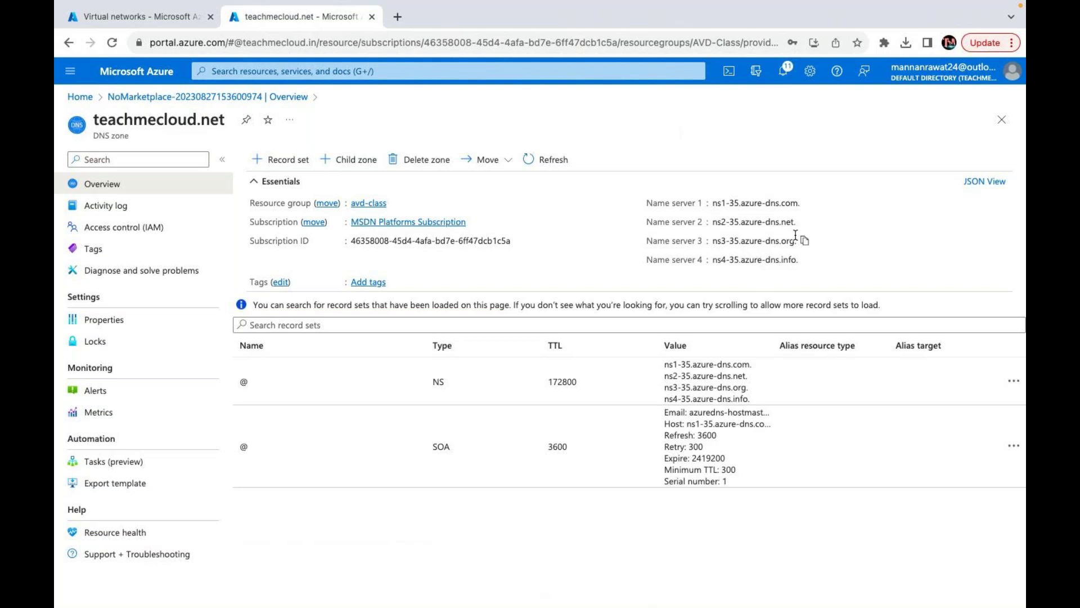
Load godaddy.com in a new browser tab
{"action": "left_click", "coordinate": [399, 16]}
{"action": "left_click", "coordinate": [478, 41]}
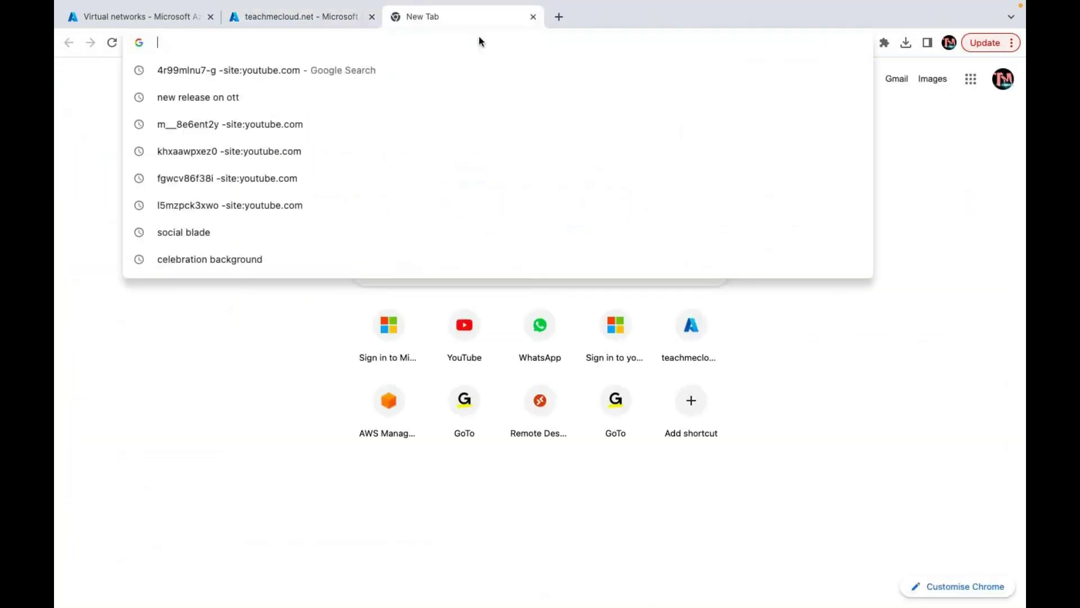
{"action": "type", "text": "godaddy.com/en-in"}
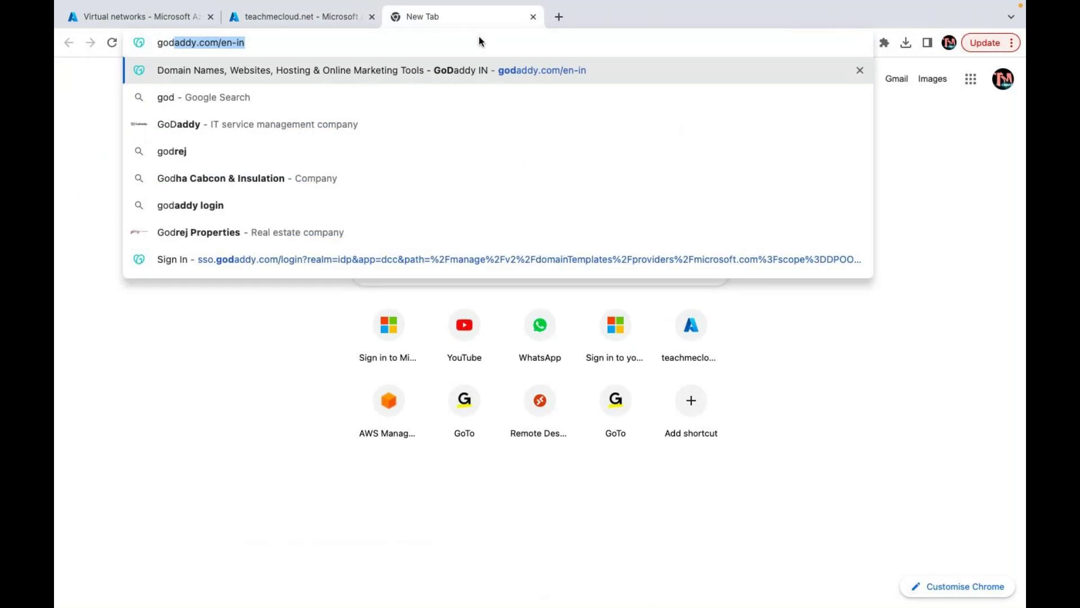
{"action": "key", "text": "Return"}
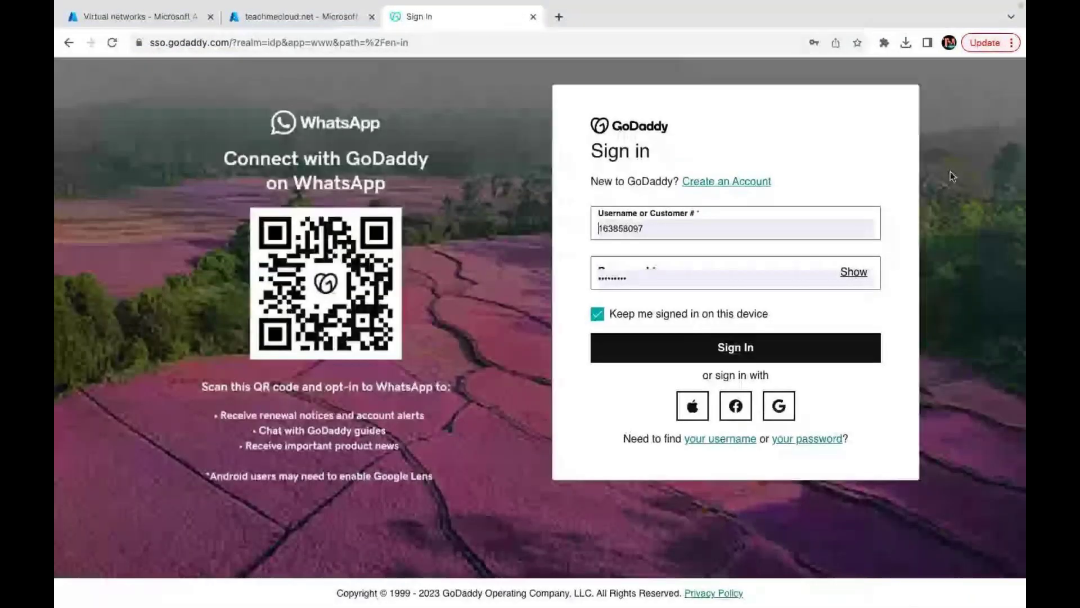
Try signing in to GoDaddy with the customer number, re-entering the account password several times
{"action": "left_click", "coordinate": [754, 347]}
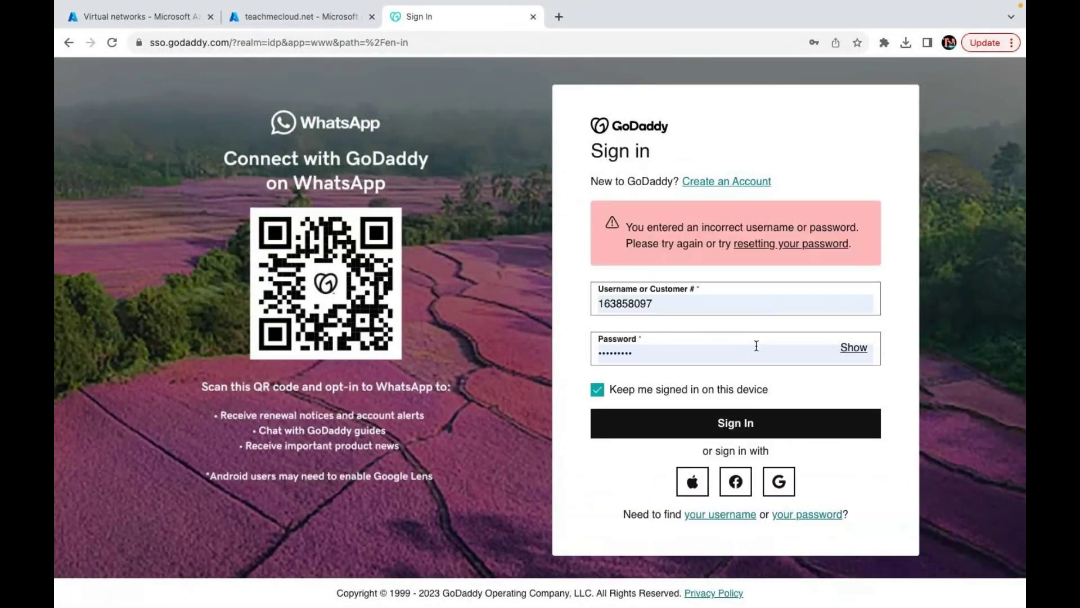
{"action": "key", "text": "Tab"}
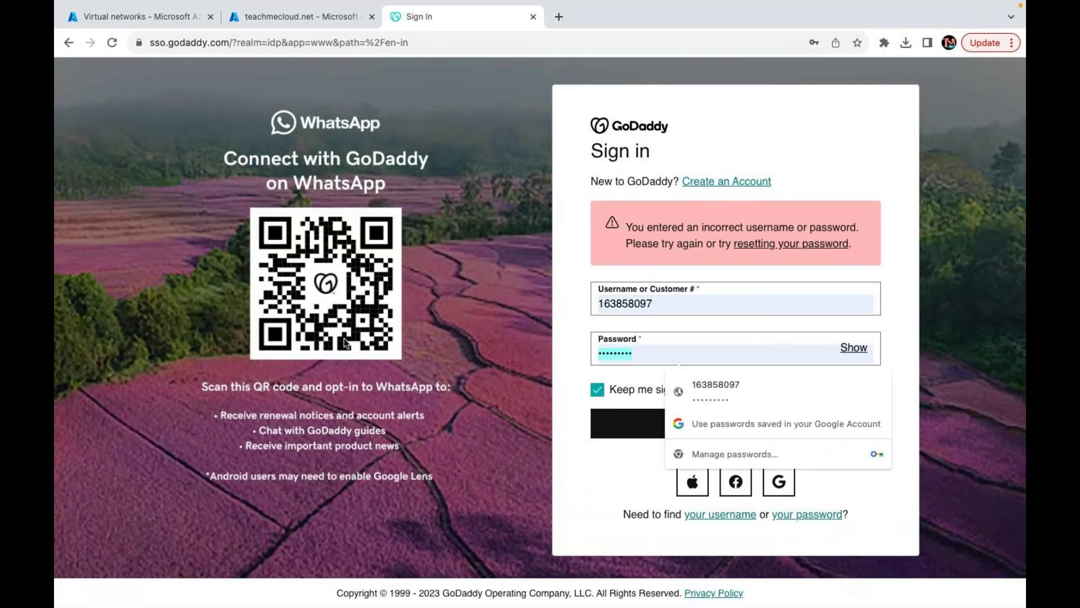
{"action": "type", "text": "••••••••••••••••"}
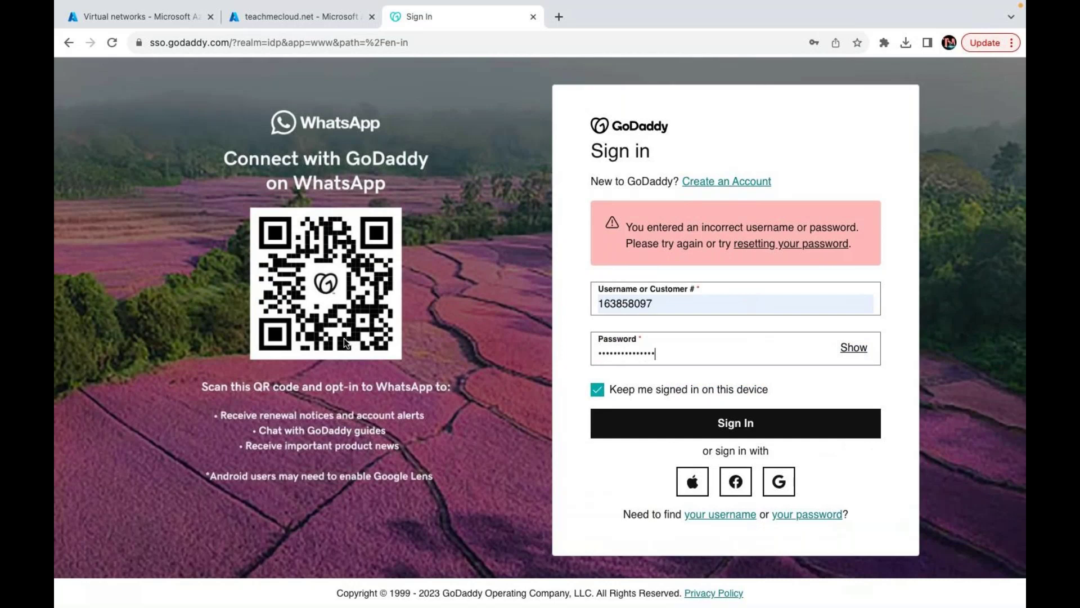
{"action": "key", "text": "Return"}
{"action": "key", "text": "super+a"}
{"action": "key", "text": "BackSpace"}
{"action": "type", "text": "••••••••••"}
{"action": "key", "text": "Return"}
{"action": "key", "text": "super+a"}
{"action": "type", "text": "•••••••••••"}
Request GoDaddy username recovery, replacing the prefilled value with the account's e-mail address
{"action": "key", "text": "Return"}
{"action": "left_click", "coordinate": [772, 249]}
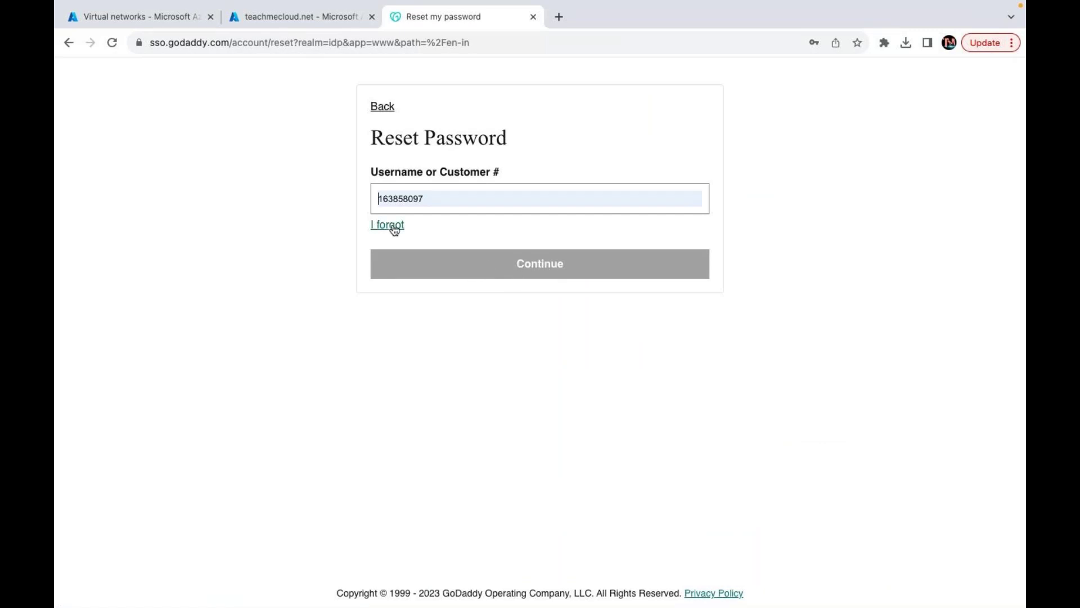
{"action": "left_click", "coordinate": [394, 226]}
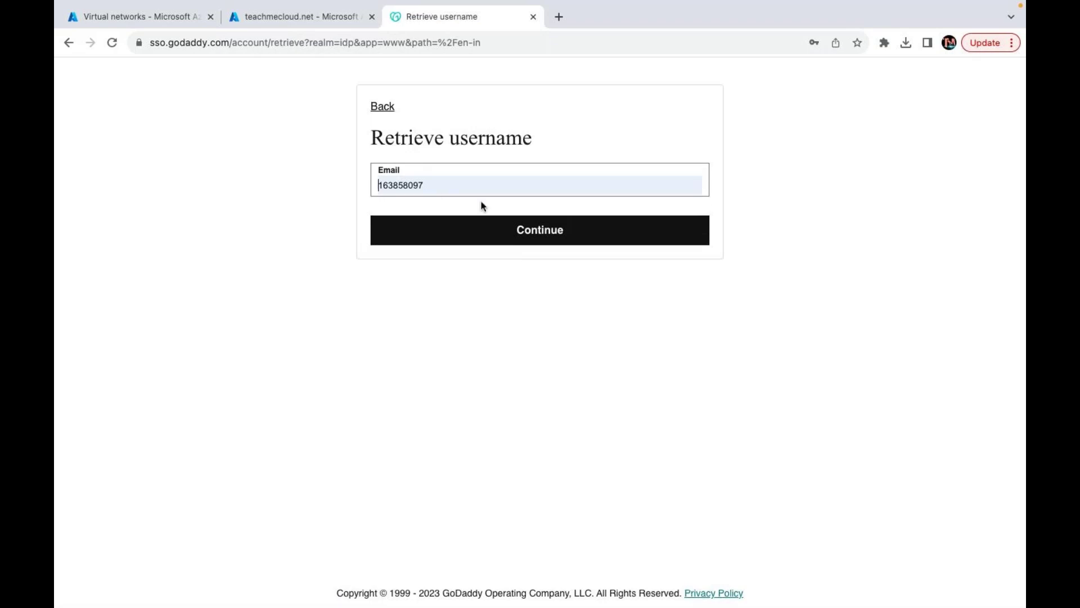
{"action": "left_click", "coordinate": [560, 236]}
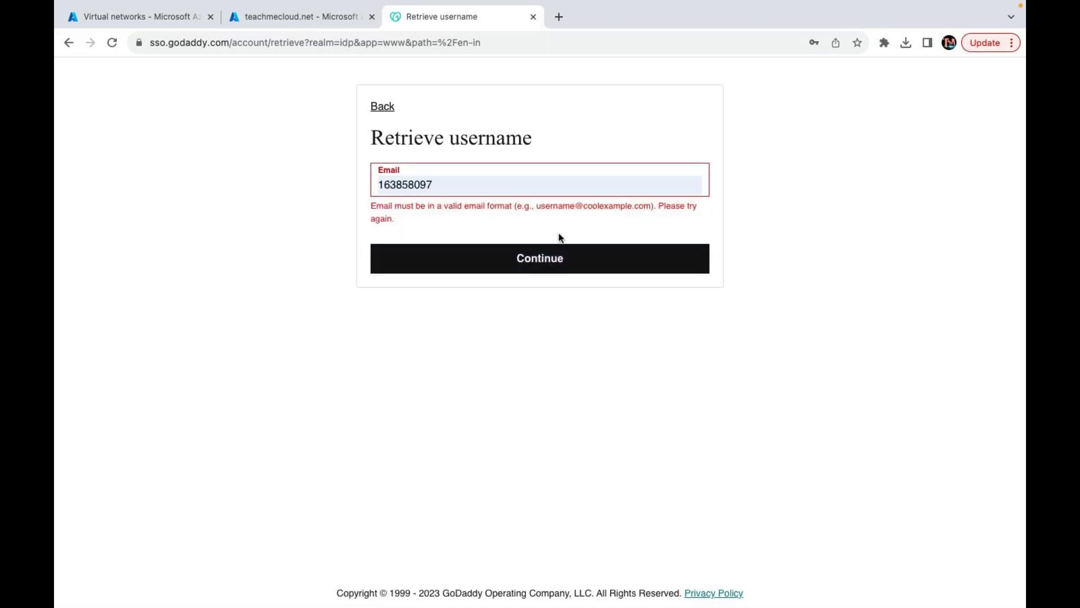
{"action": "left_click", "coordinate": [454, 191]}
{"action": "key", "text": "super+a"}
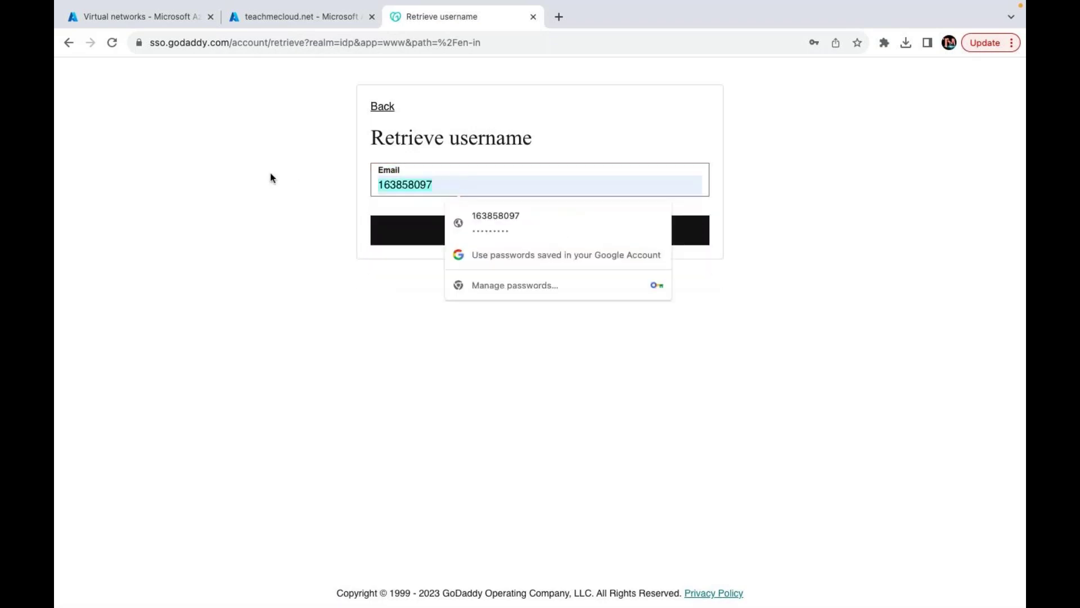
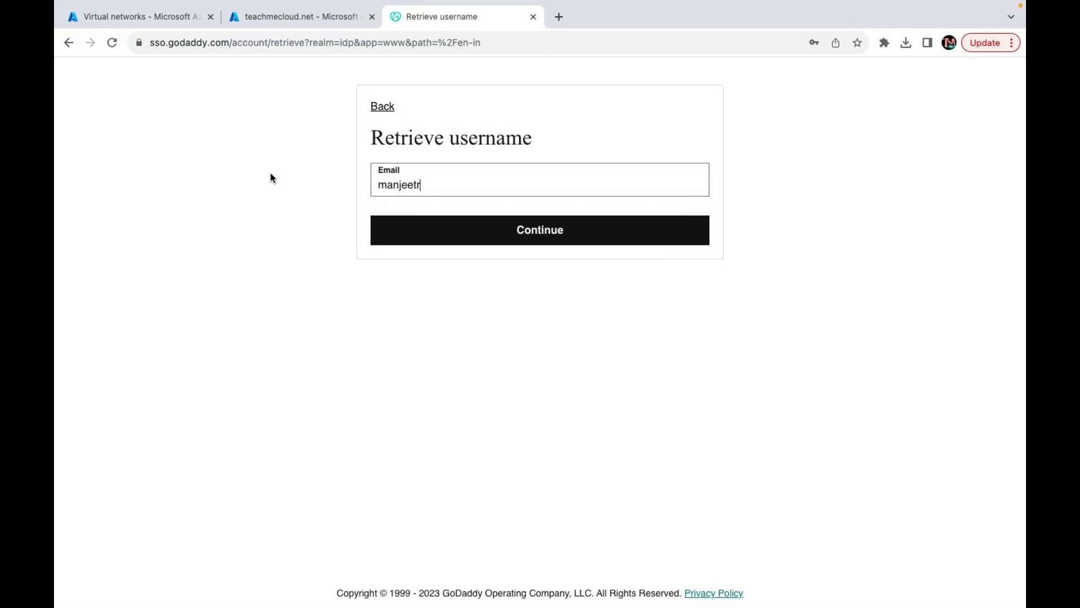
{"action": "left_click", "coordinate": [538, 241]}
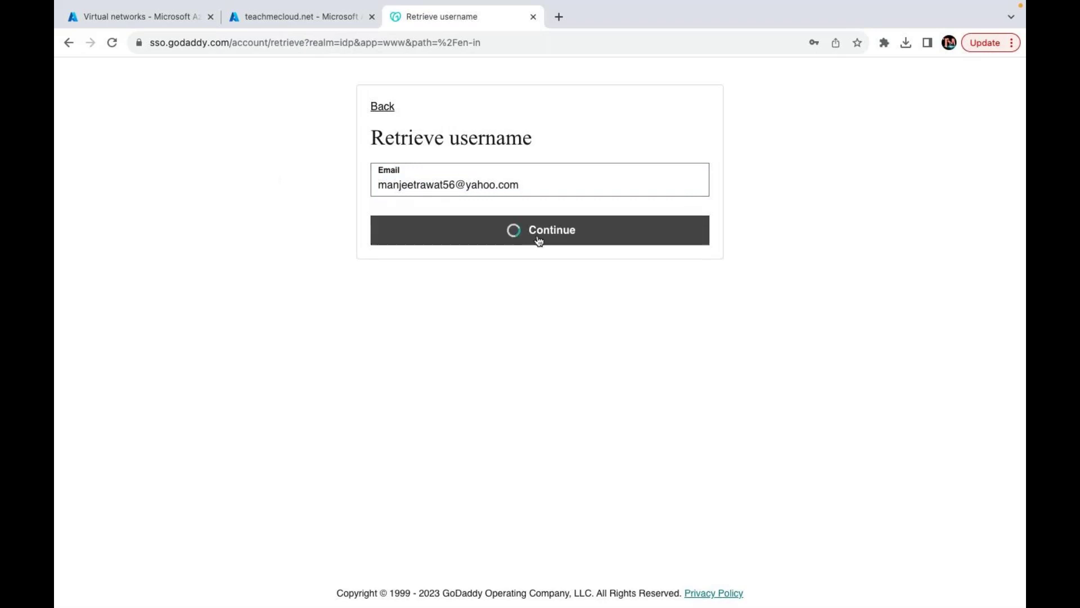
Verify the emailed 6-digit code to reveal the username, then return to Sign In
{"action": "left_click", "coordinate": [502, 233]}
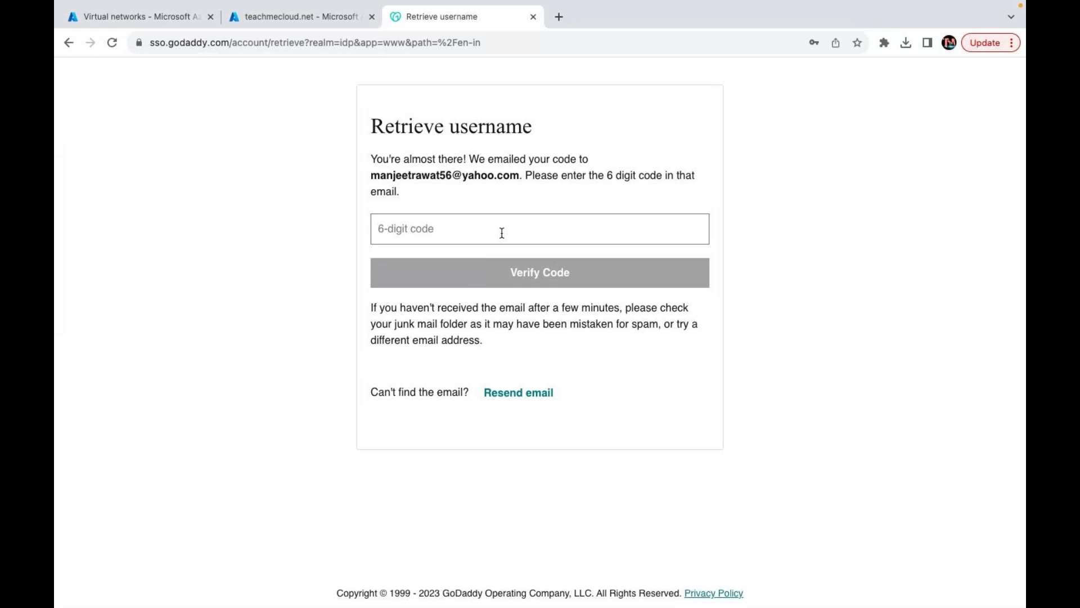
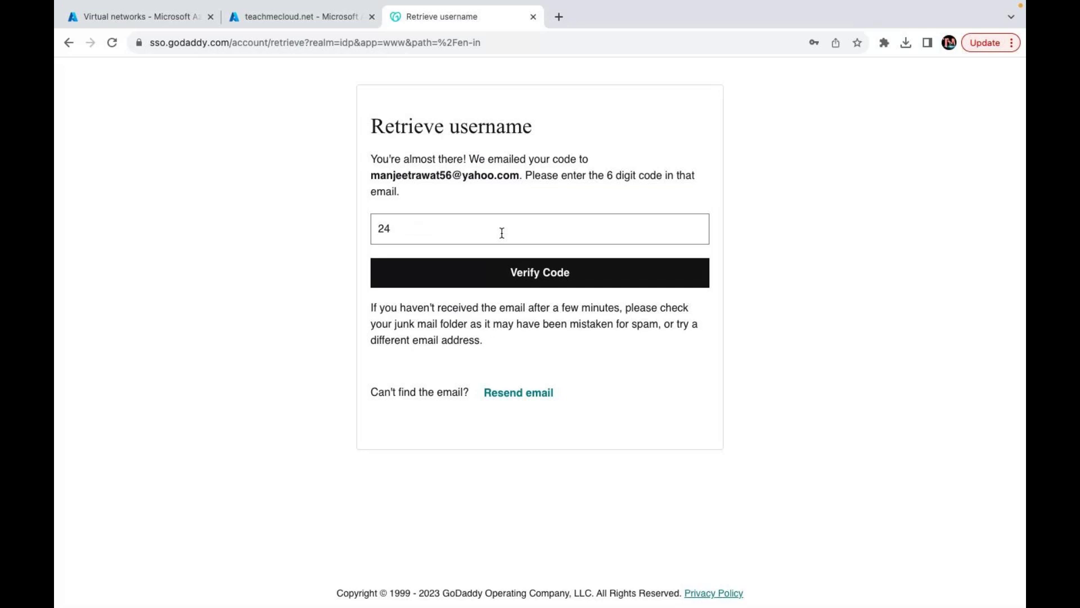
{"action": "left_click", "coordinate": [626, 276]}
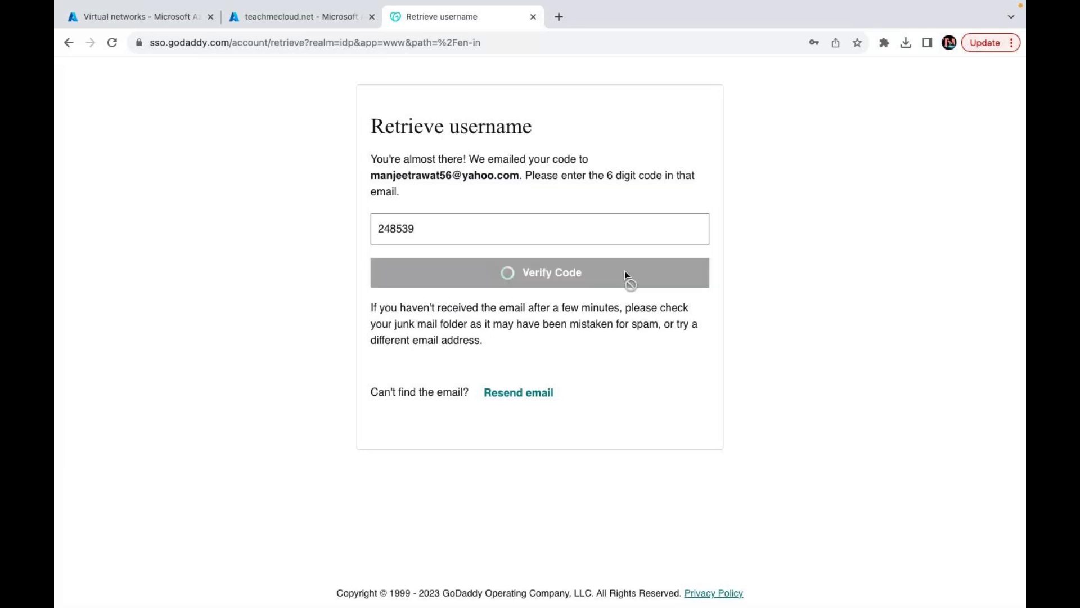
{"action": "left_click", "coordinate": [592, 241]}
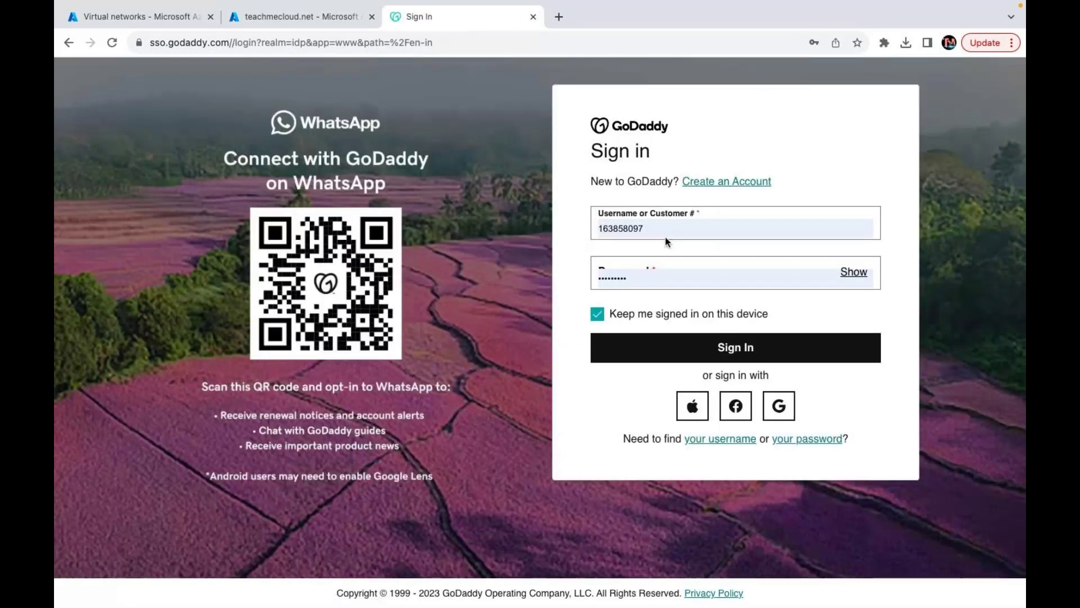
Request a GoDaddy password reset for the saved username so a reset link is e-mailed
{"action": "left_click", "coordinate": [718, 343]}
{"action": "key", "text": "Return"}
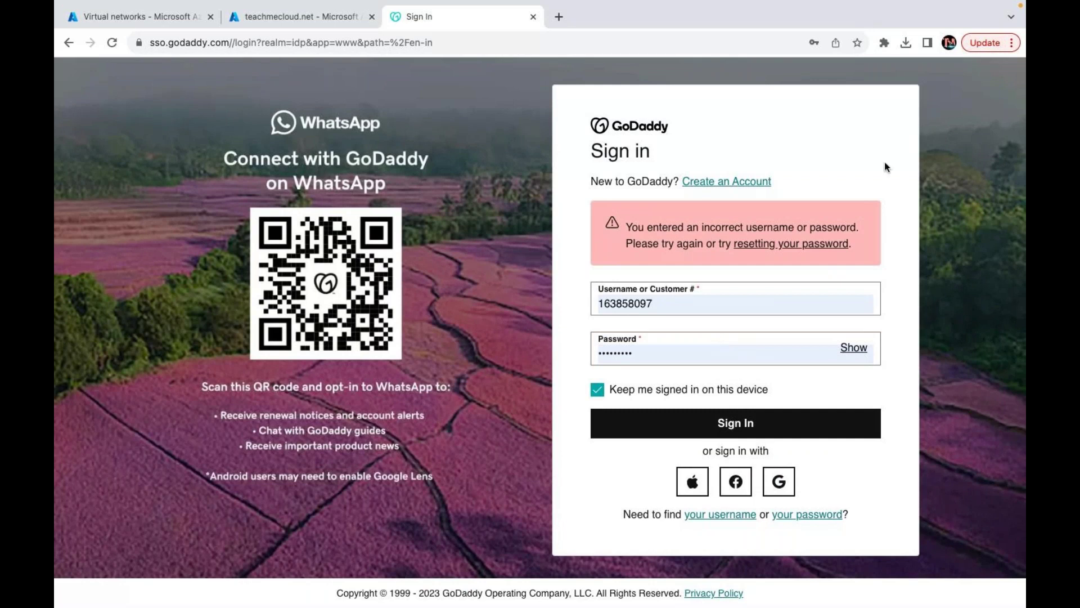
{"action": "left_click", "coordinate": [800, 243]}
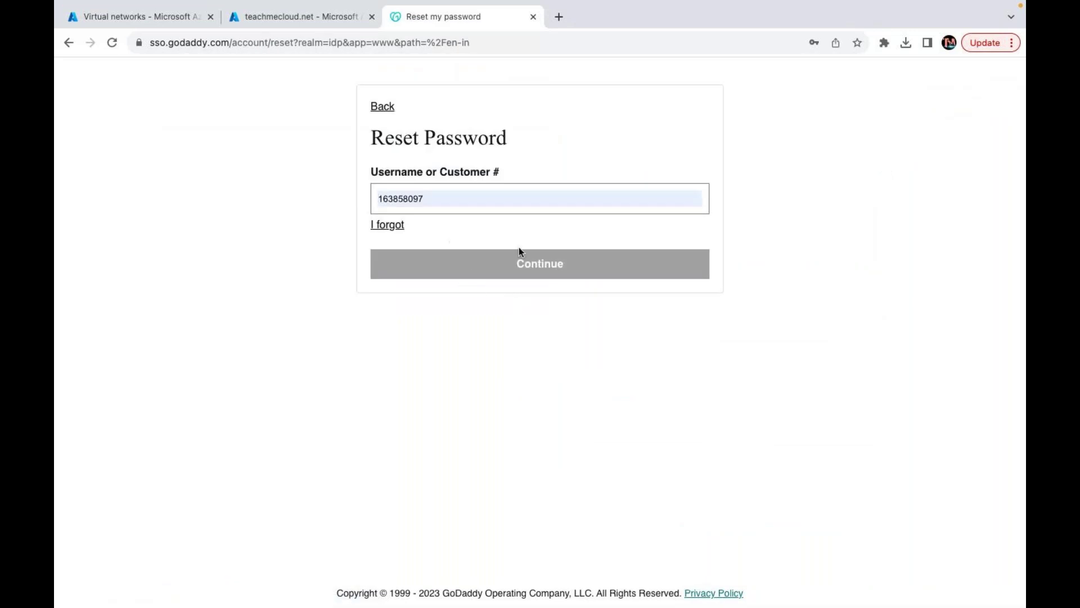
{"action": "left_click", "coordinate": [537, 199]}
{"action": "left_click", "coordinate": [492, 226]}
{"action": "left_click", "coordinate": [509, 262]}
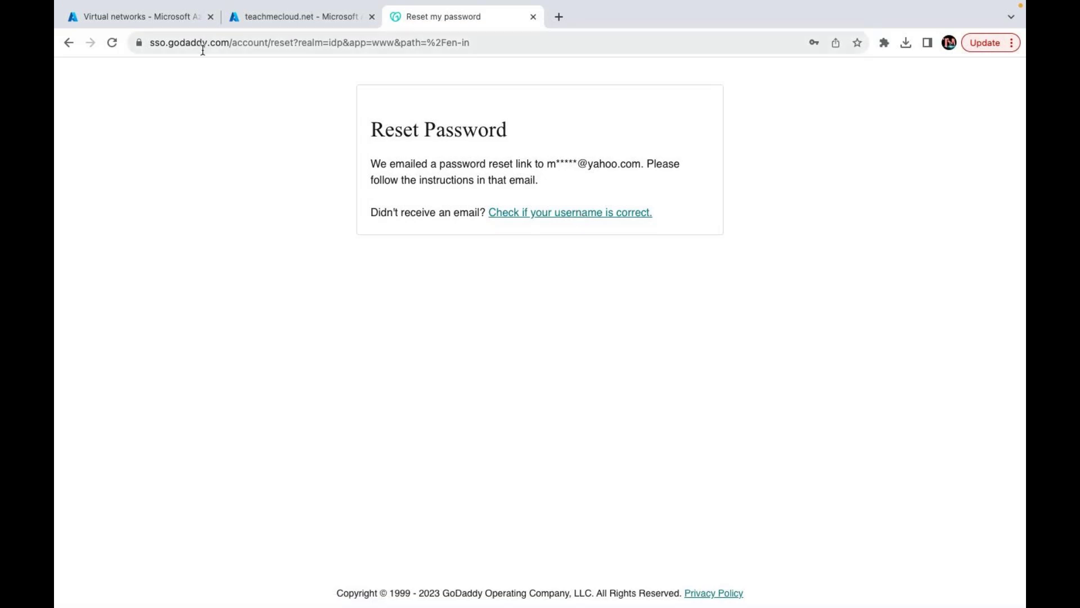
{"action": "left_click", "coordinate": [69, 43]}
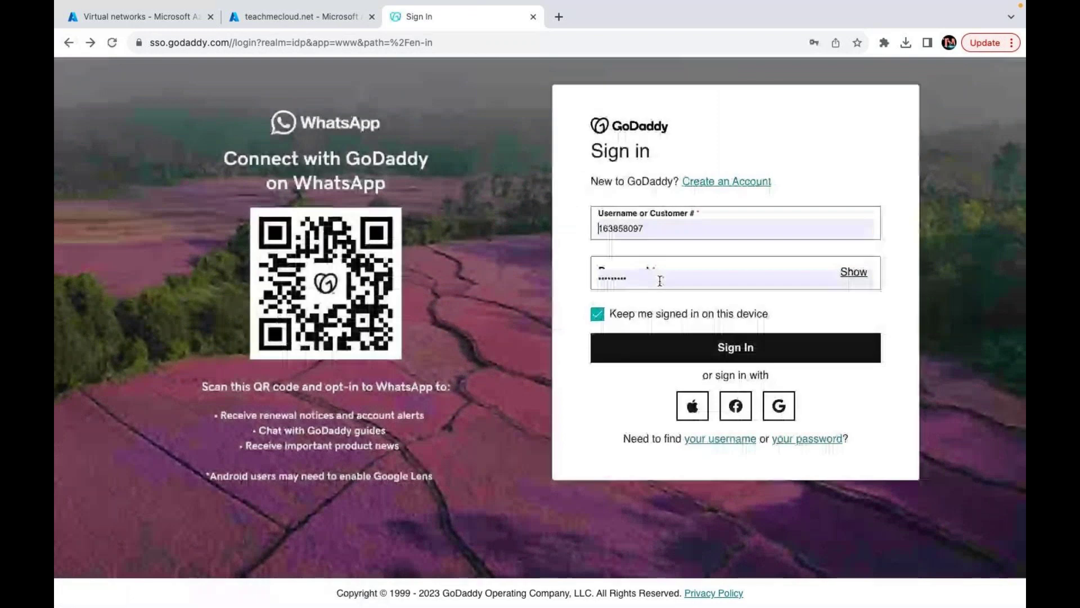
Sign in to GoDaddy by entering the account password
{"action": "left_click", "coordinate": [657, 279]}
{"action": "type", "text": "••••••"}
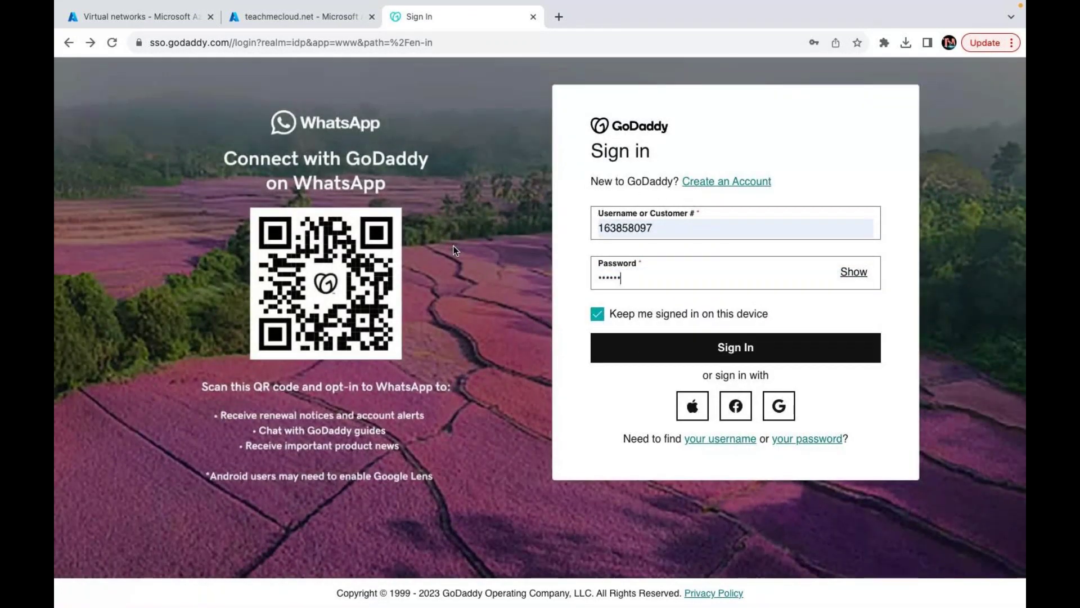
{"action": "type", "text": "••••"}
{"action": "key", "text": "Return"}
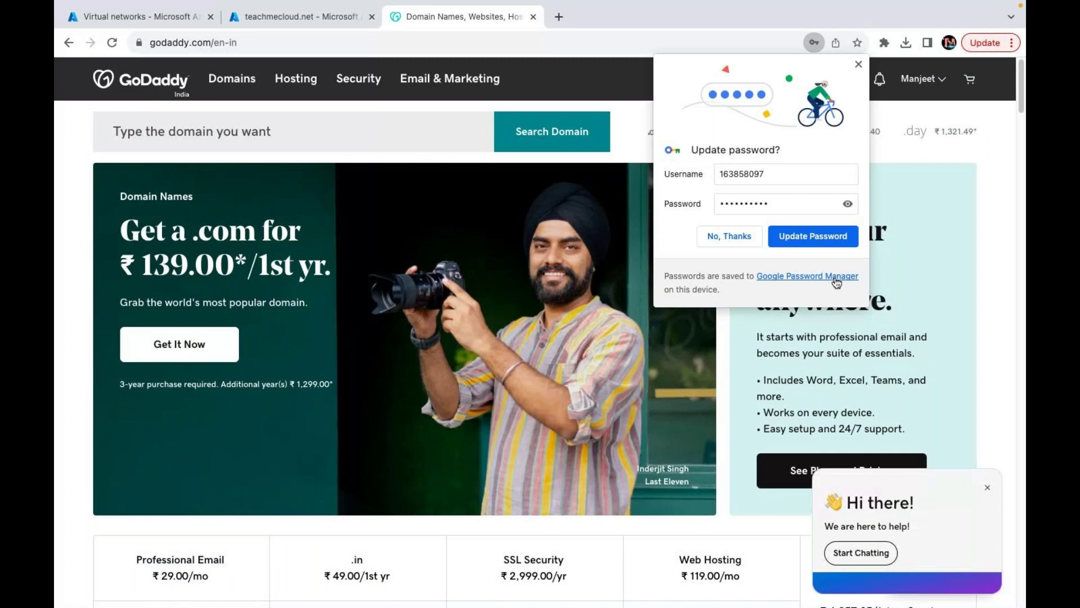
Go to My Products and manage the teachmecloud.net domain from the Domains list
{"action": "left_click", "coordinate": [858, 64]}
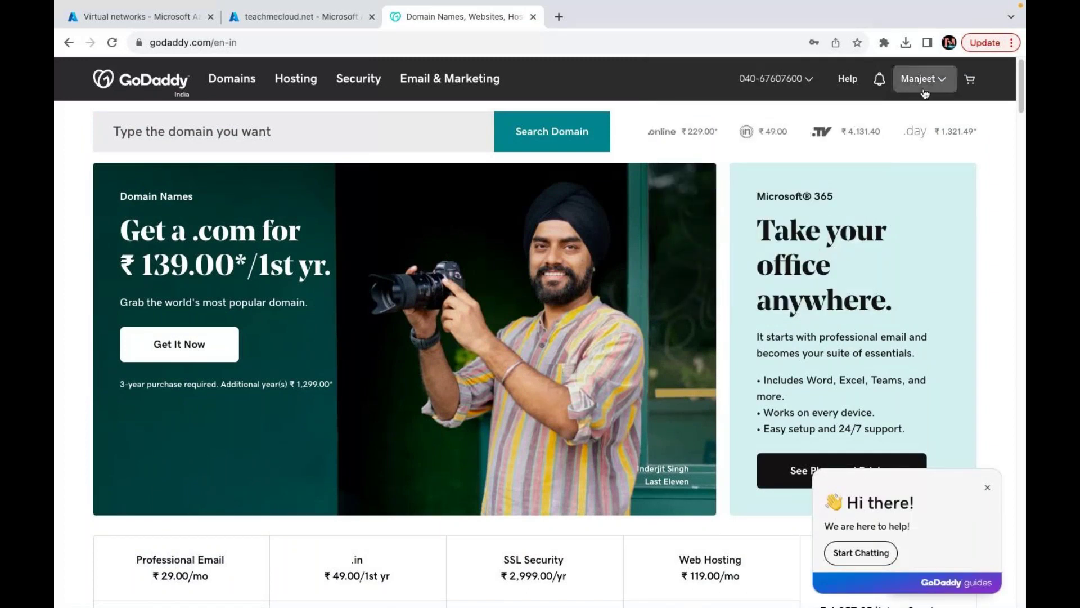
{"action": "left_click", "coordinate": [923, 79]}
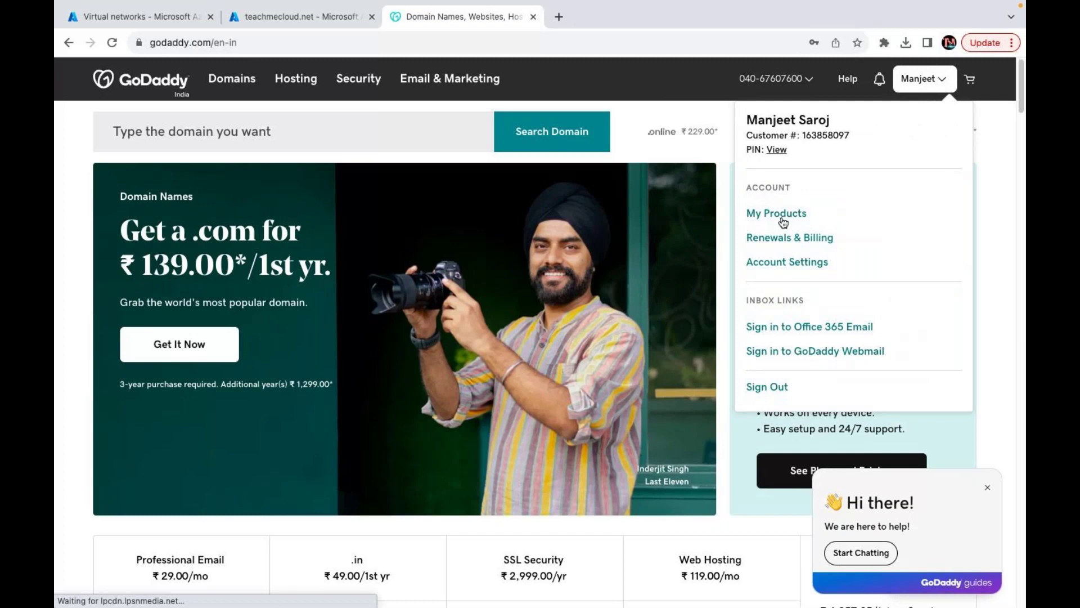
{"action": "left_click", "coordinate": [783, 222]}
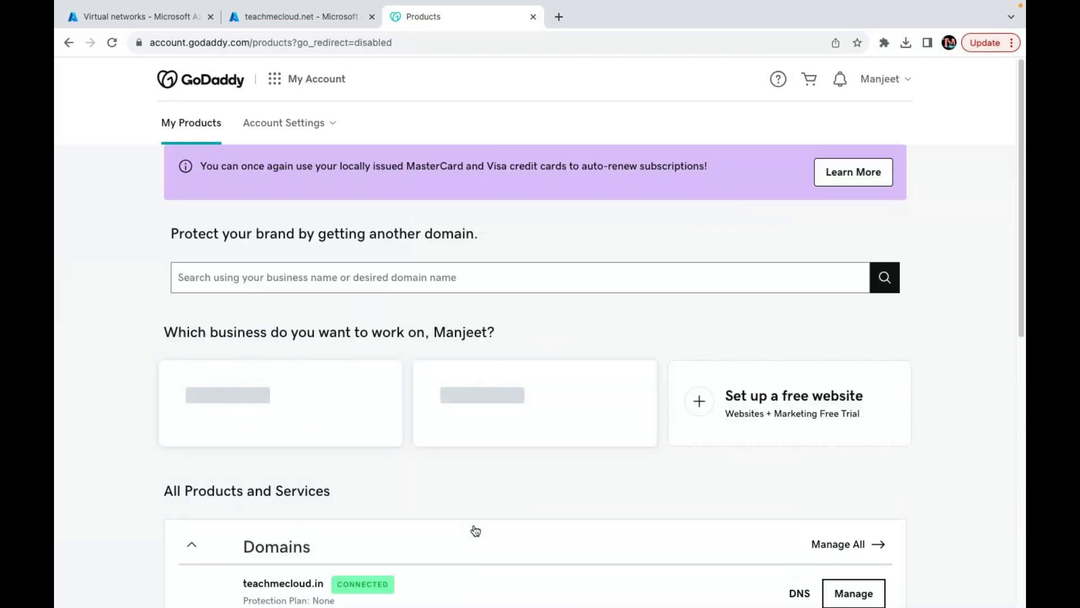
{"action": "scroll", "coordinate": [550, 395], "scroll_direction": "down", "scroll_amount": 2}
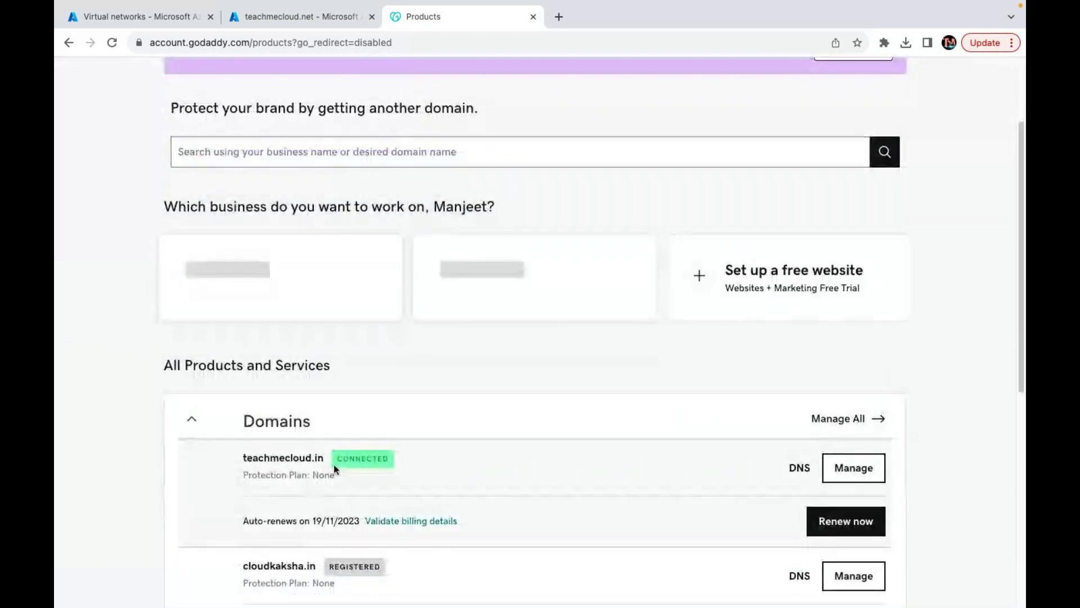
{"action": "scroll", "coordinate": [333, 464], "scroll_direction": "down", "scroll_amount": 3}
{"action": "scroll", "coordinate": [317, 419], "scroll_direction": "down", "scroll_amount": 2}
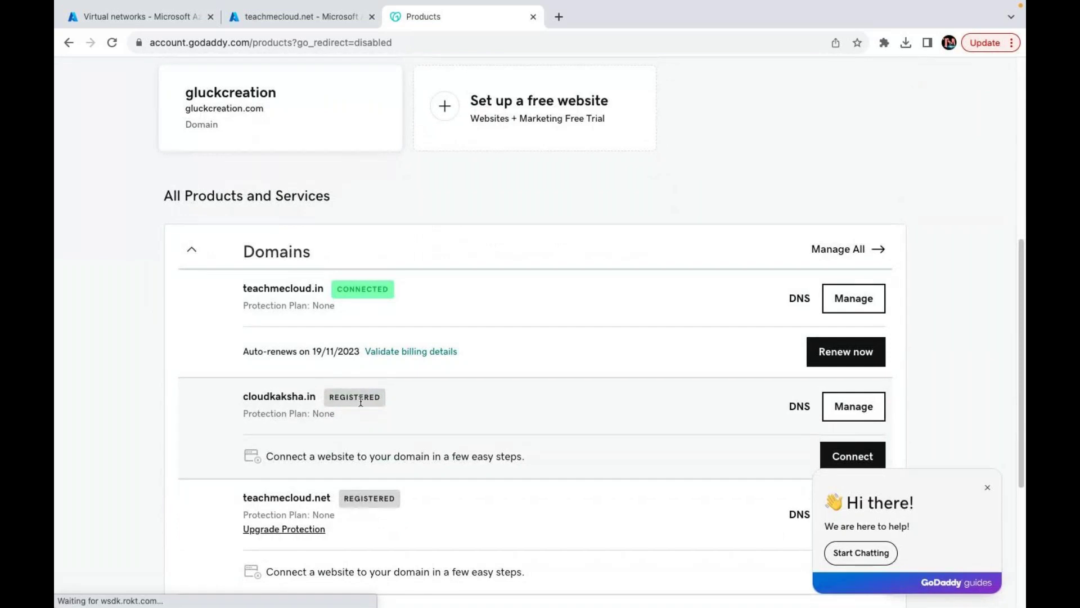
{"action": "scroll", "coordinate": [307, 478], "scroll_direction": "down", "scroll_amount": 2}
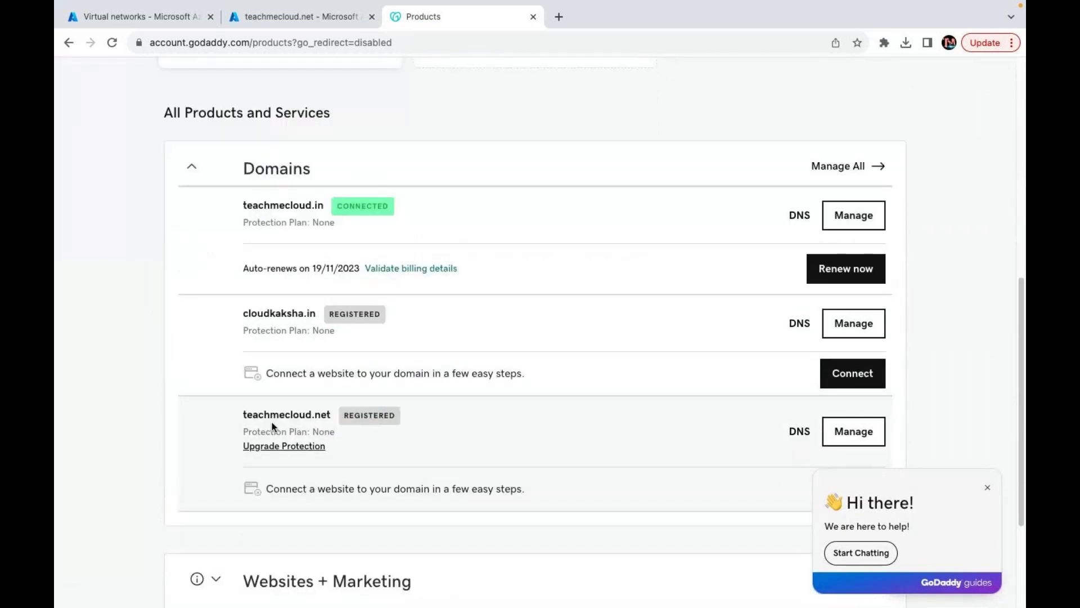
{"action": "scroll", "coordinate": [718, 444], "scroll_direction": "down", "scroll_amount": 2}
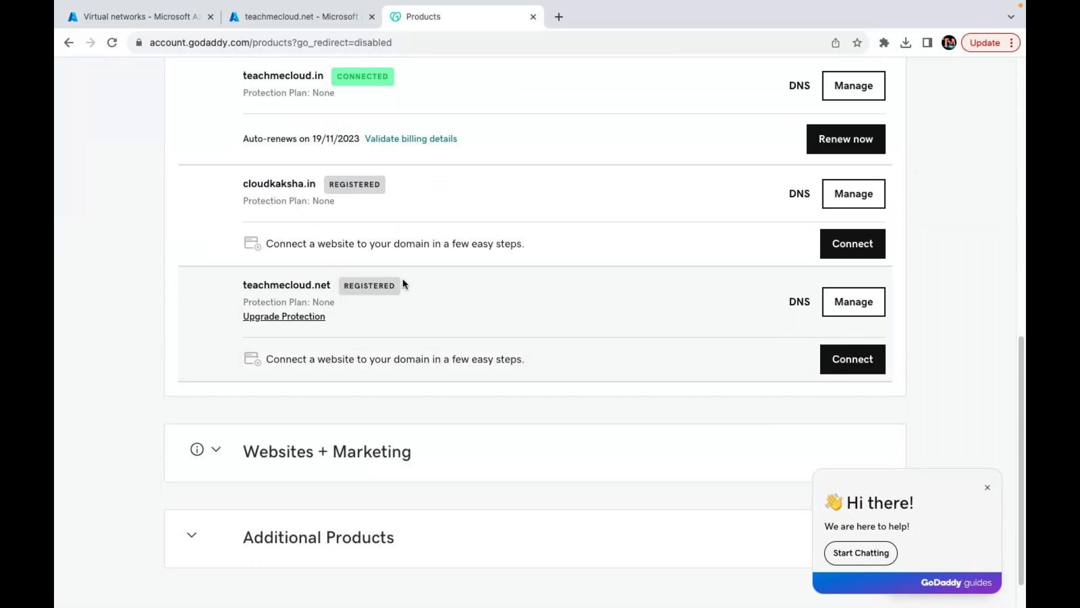
{"action": "left_click", "coordinate": [860, 304]}
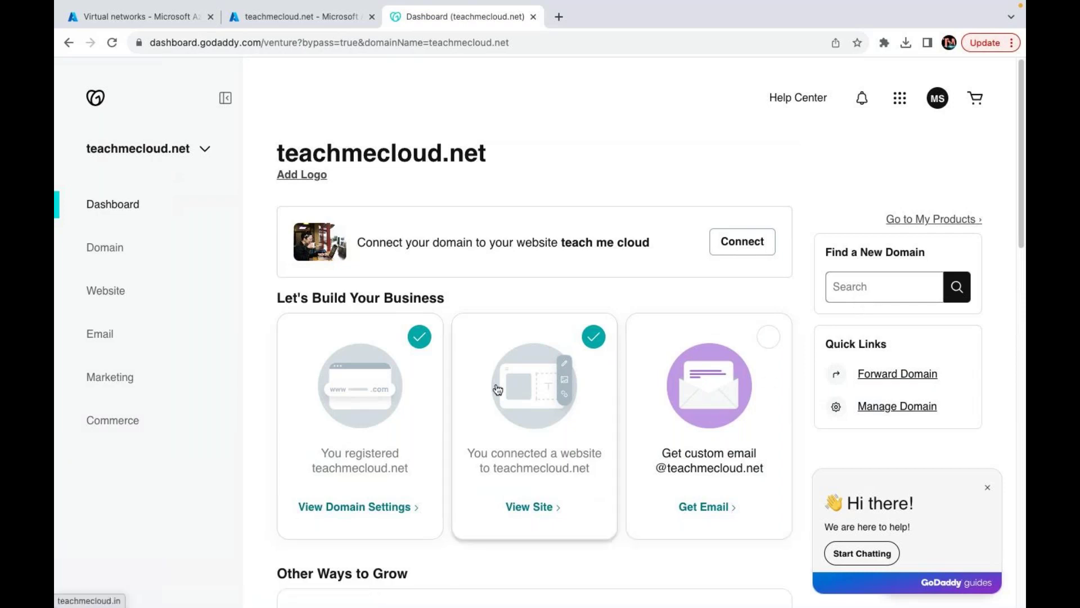
Open Manage DNS for teachmecloud.net from the Domain page, closing the chat popup
{"action": "scroll", "coordinate": [495, 386], "scroll_direction": "down", "scroll_amount": 5}
{"action": "scroll", "coordinate": [496, 386], "scroll_direction": "down", "scroll_amount": 7}
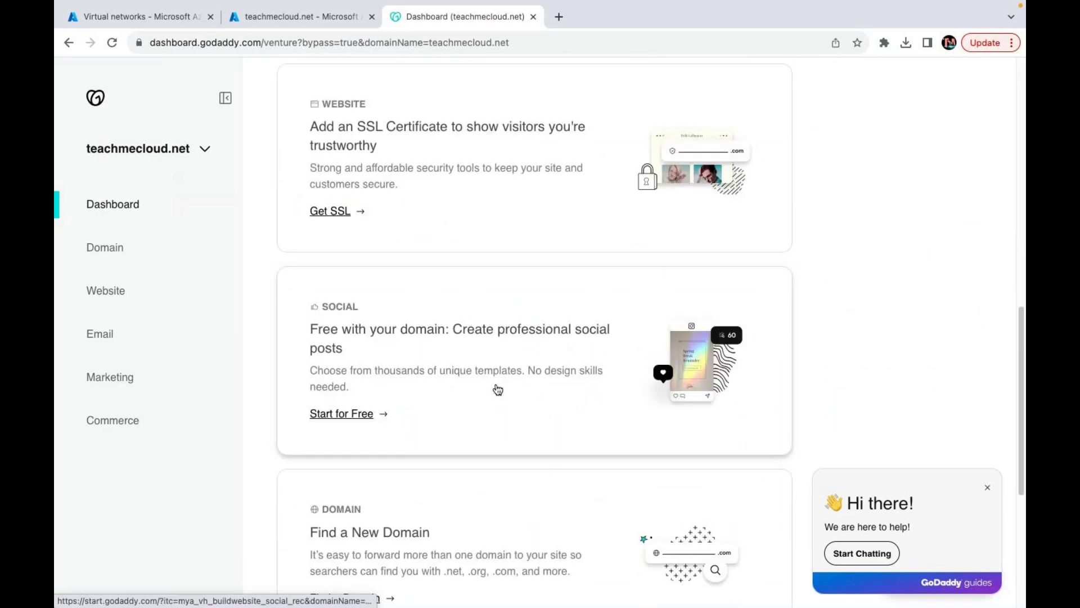
{"action": "scroll", "coordinate": [498, 388], "scroll_direction": "down", "scroll_amount": 6}
{"action": "scroll", "coordinate": [496, 387], "scroll_direction": "up", "scroll_amount": 20}
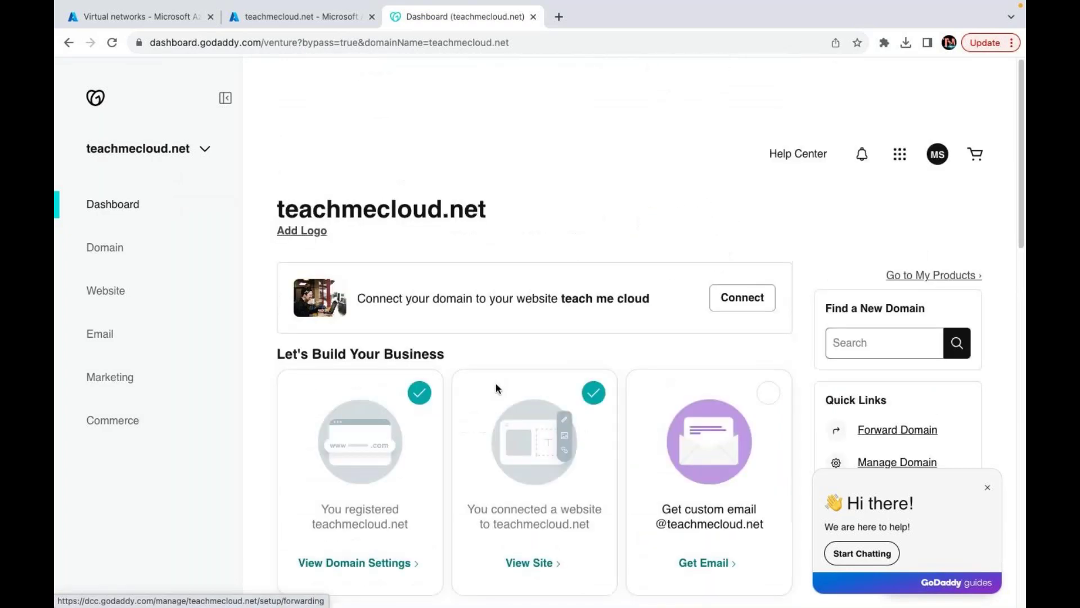
{"action": "scroll", "coordinate": [496, 388], "scroll_direction": "down", "scroll_amount": 1}
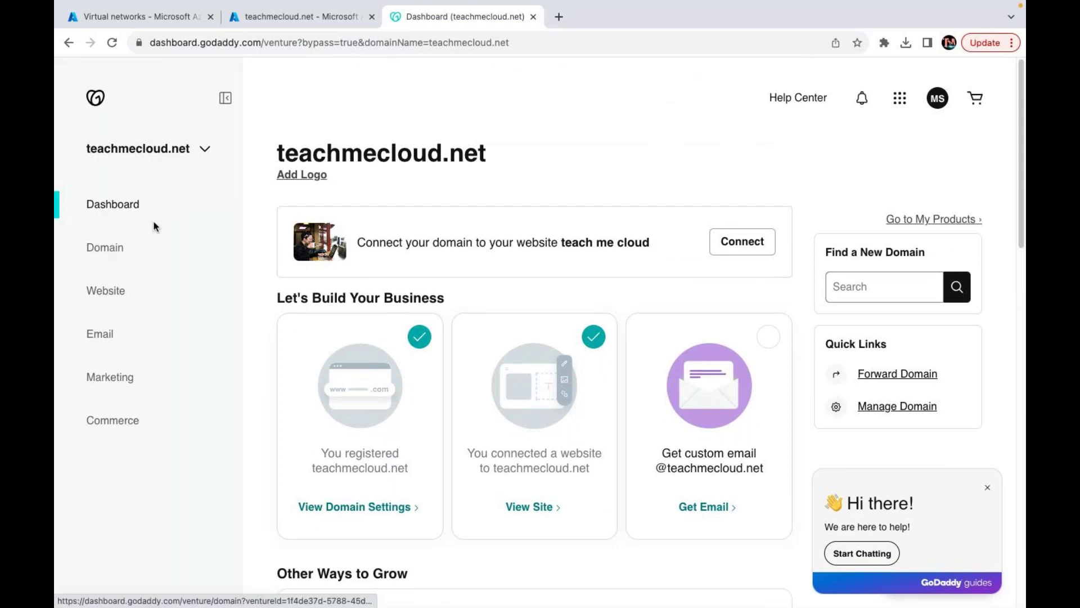
{"action": "left_click", "coordinate": [107, 249]}
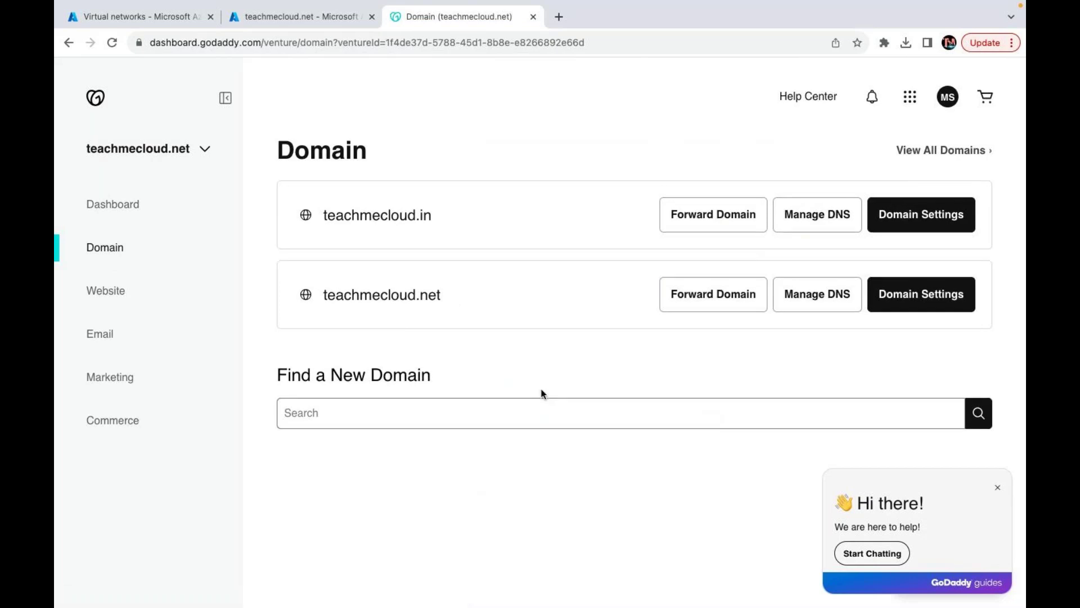
{"action": "left_click", "coordinate": [998, 488]}
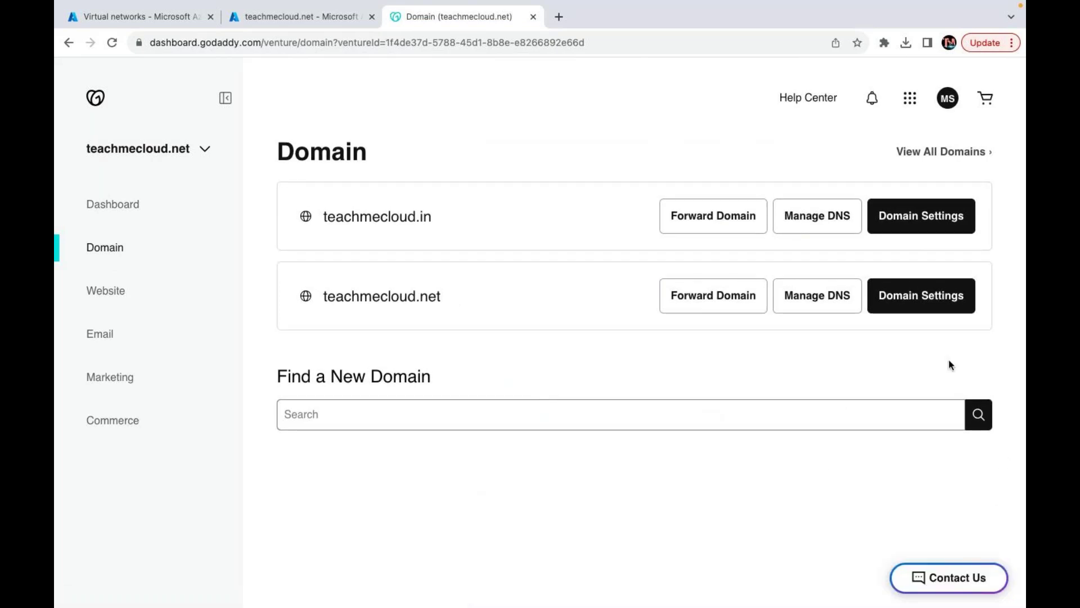
{"action": "left_click", "coordinate": [813, 296]}
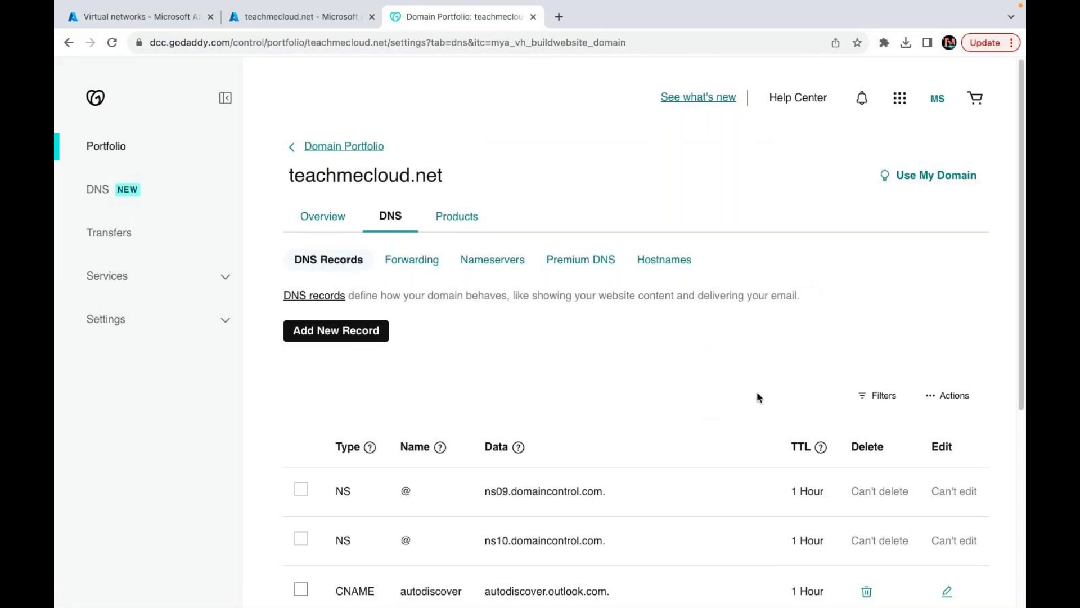
Open Change Nameservers for teachmecloud.net and bring up the Azure zone's ns1-35 to ns4-35 servers
{"action": "scroll", "coordinate": [647, 426], "scroll_direction": "down", "scroll_amount": 2}
{"action": "left_click", "coordinate": [500, 190]}
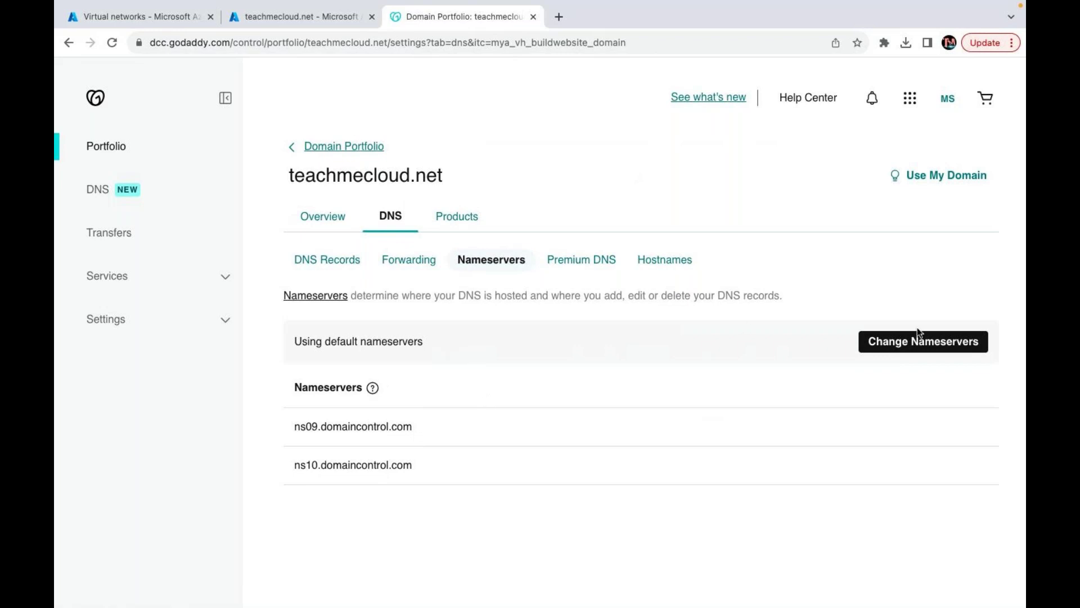
{"action": "left_click", "coordinate": [913, 344]}
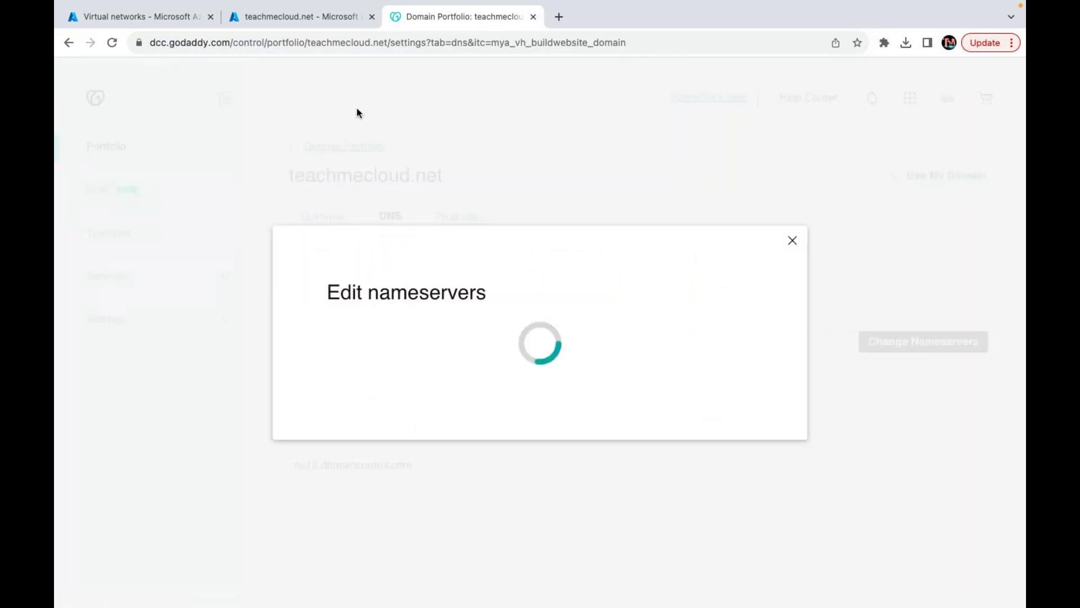
{"action": "left_click", "coordinate": [300, 18]}
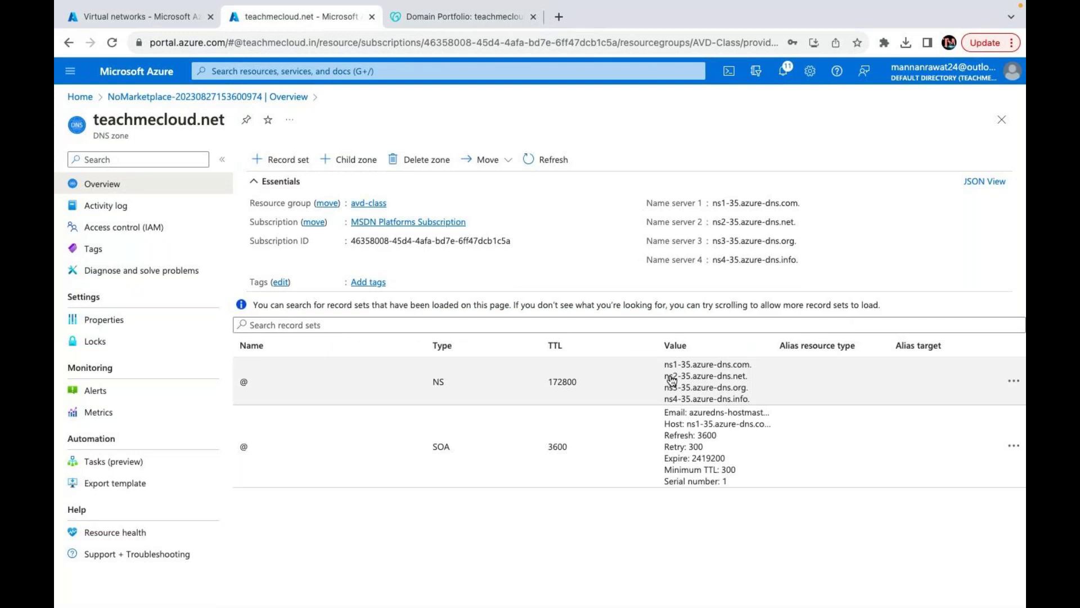
Choose custom nameservers and paste Azure's ns1-35 server into the first nameserver field
{"action": "left_click_drag", "start_coordinate": [713, 202], "coordinate": [744, 200]}
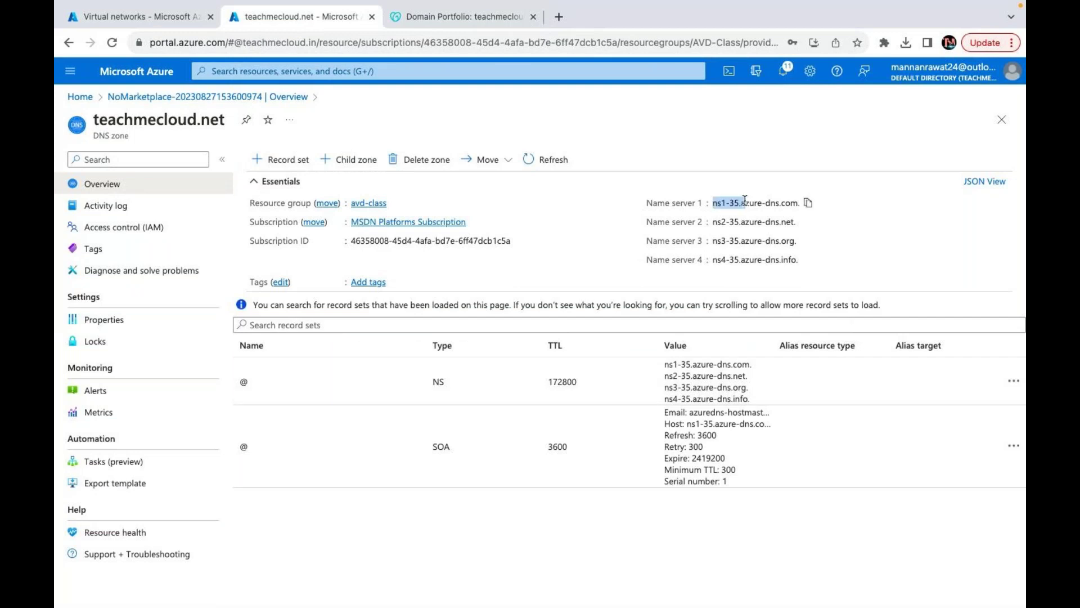
{"action": "left_click", "coordinate": [808, 203]}
{"action": "left_click", "coordinate": [789, 266]}
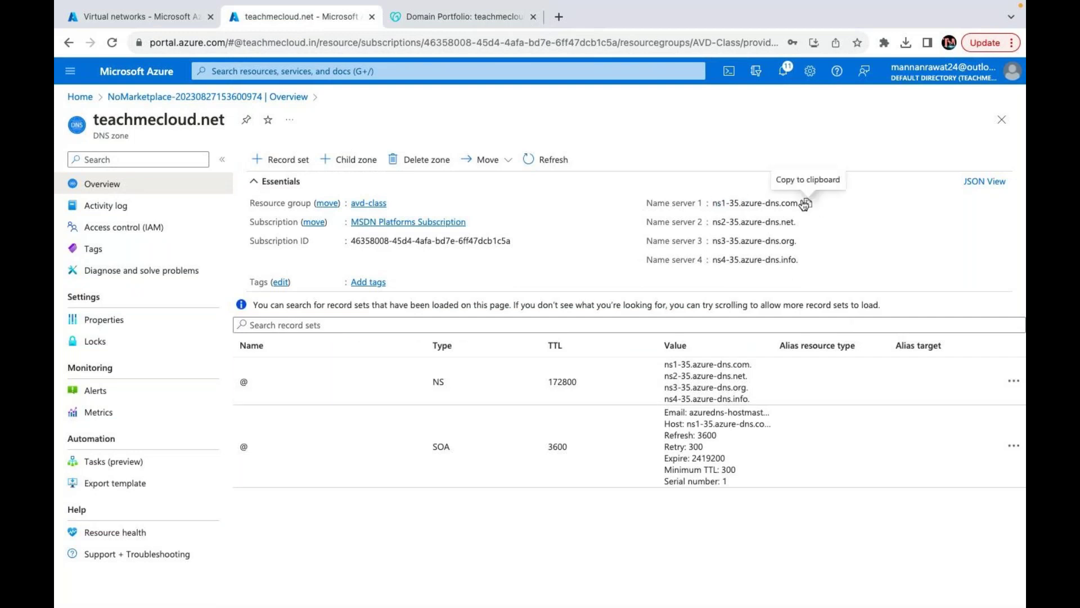
{"action": "left_click", "coordinate": [808, 204]}
{"action": "key", "text": "ctrl+Tab"}
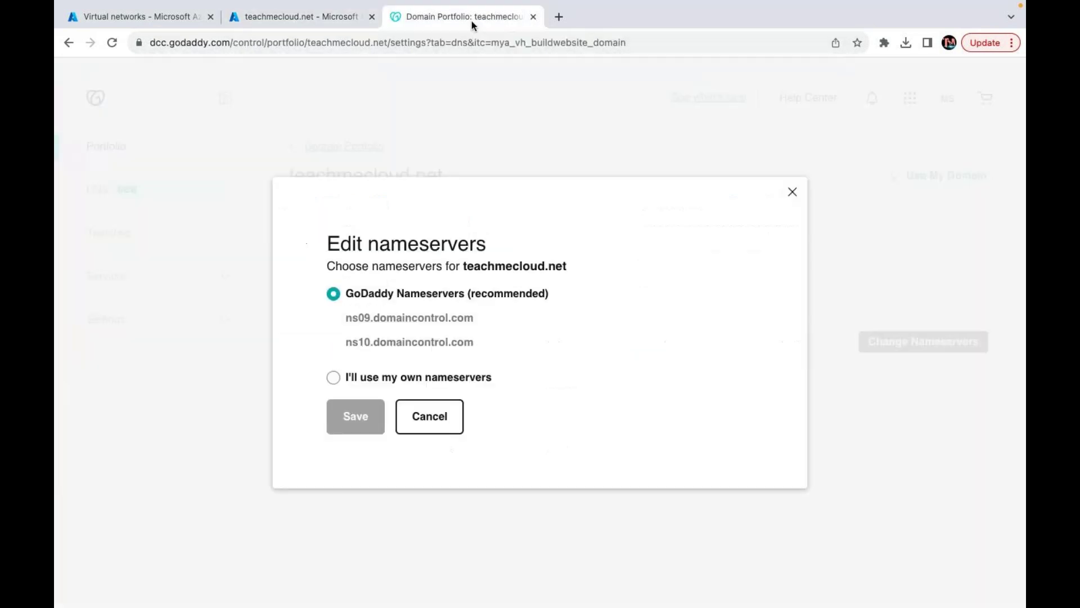
{"action": "left_click", "coordinate": [373, 378]}
{"action": "left_click", "coordinate": [410, 309]}
{"action": "key", "text": "ctrl+v"}
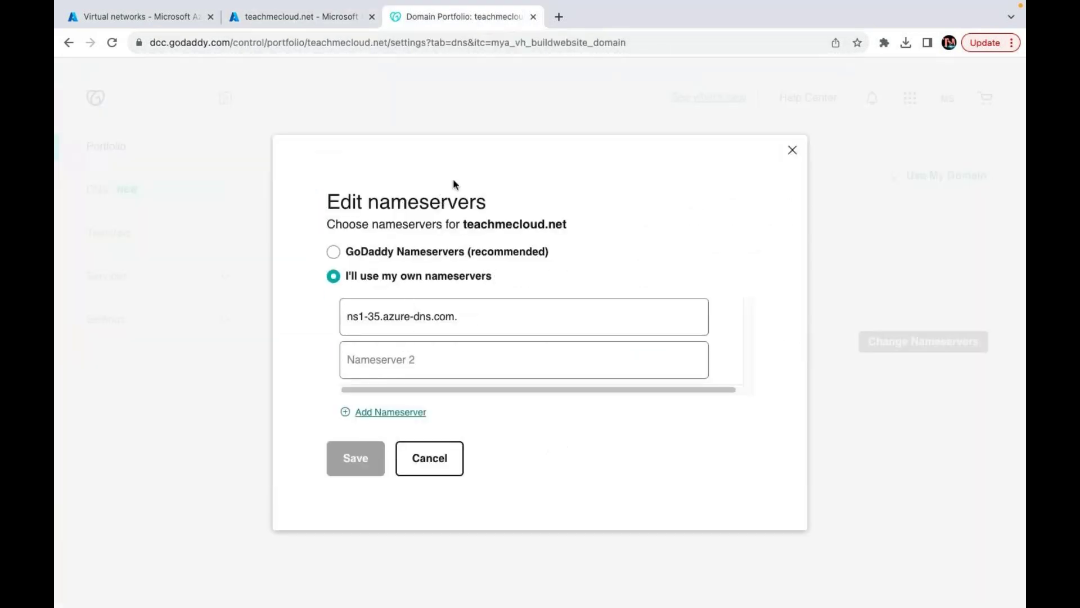
Copy Azure's second and third name servers into GoDaddy's nameserver fields, adding extra fields
{"action": "left_click", "coordinate": [329, 21]}
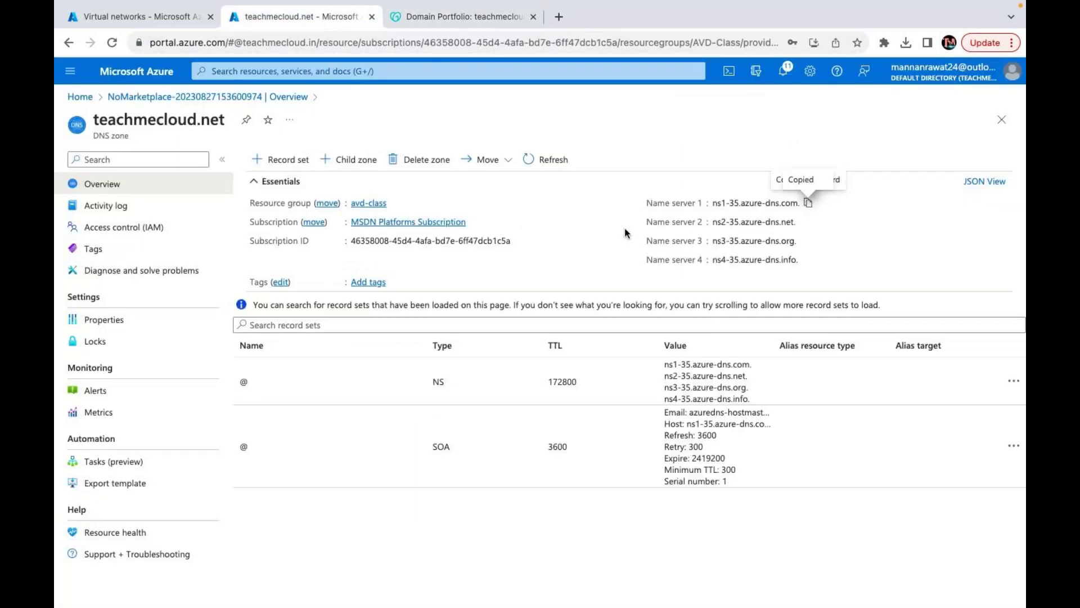
{"action": "left_click", "coordinate": [802, 223]}
{"action": "left_click", "coordinate": [462, 16]}
{"action": "left_click", "coordinate": [432, 349]}
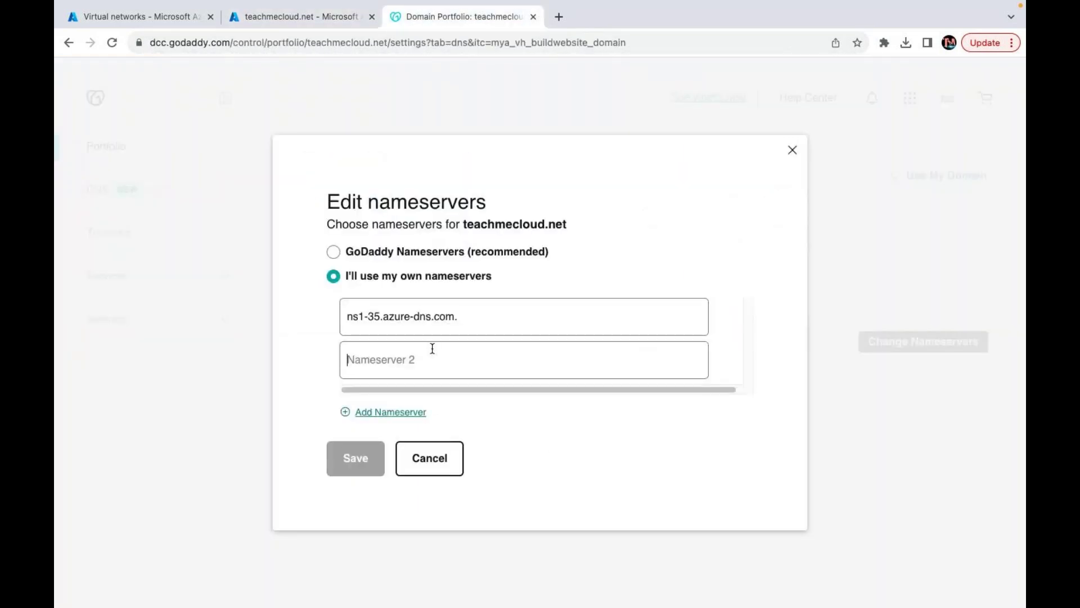
{"action": "left_click", "coordinate": [397, 413]}
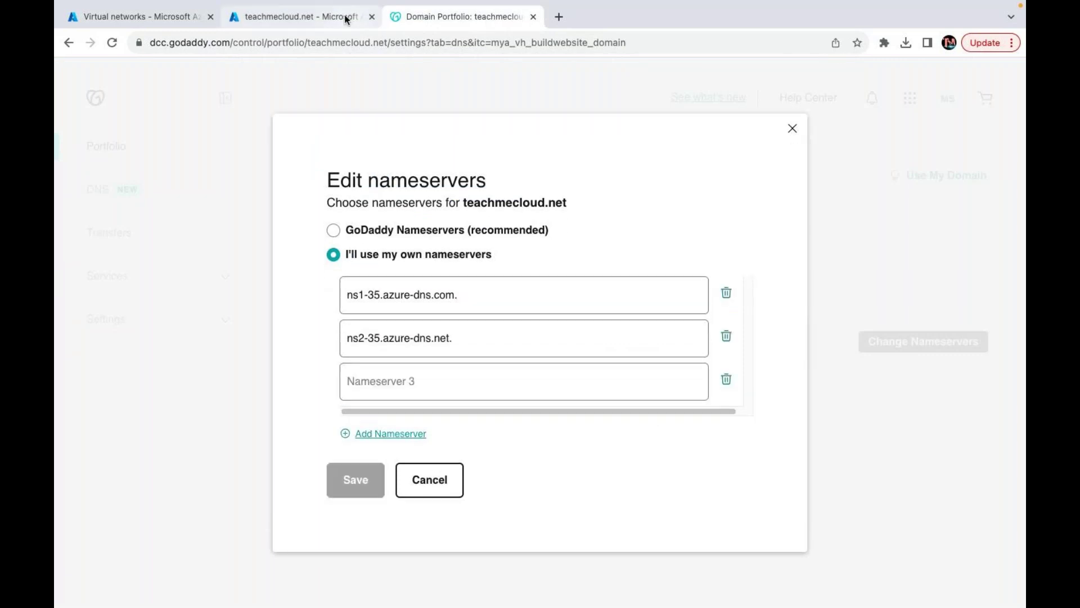
{"action": "left_click", "coordinate": [337, 17]}
{"action": "left_click", "coordinate": [804, 240]}
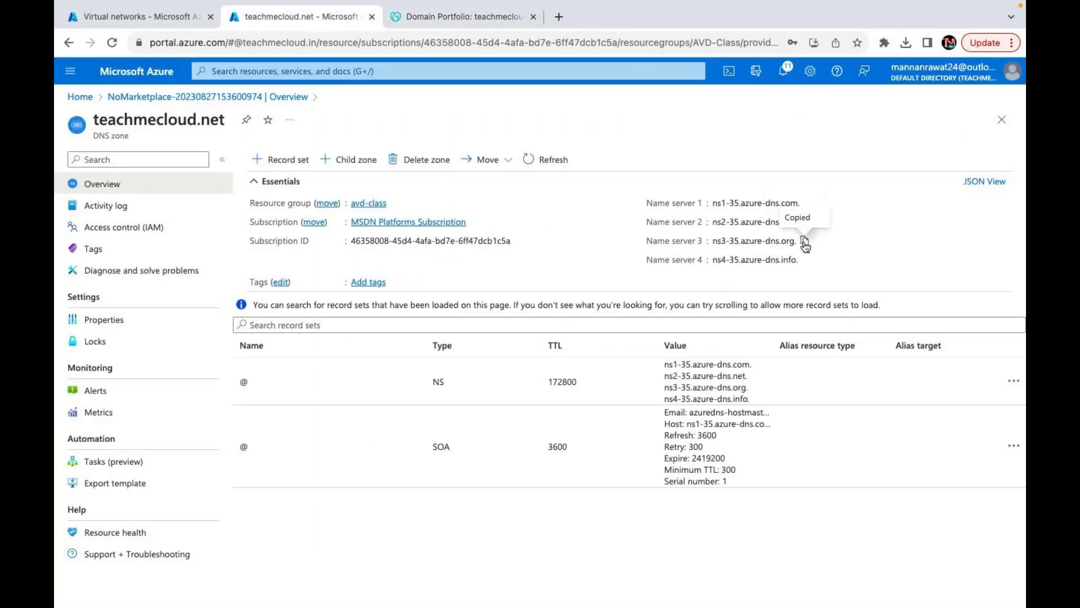
{"action": "left_click", "coordinate": [450, 21]}
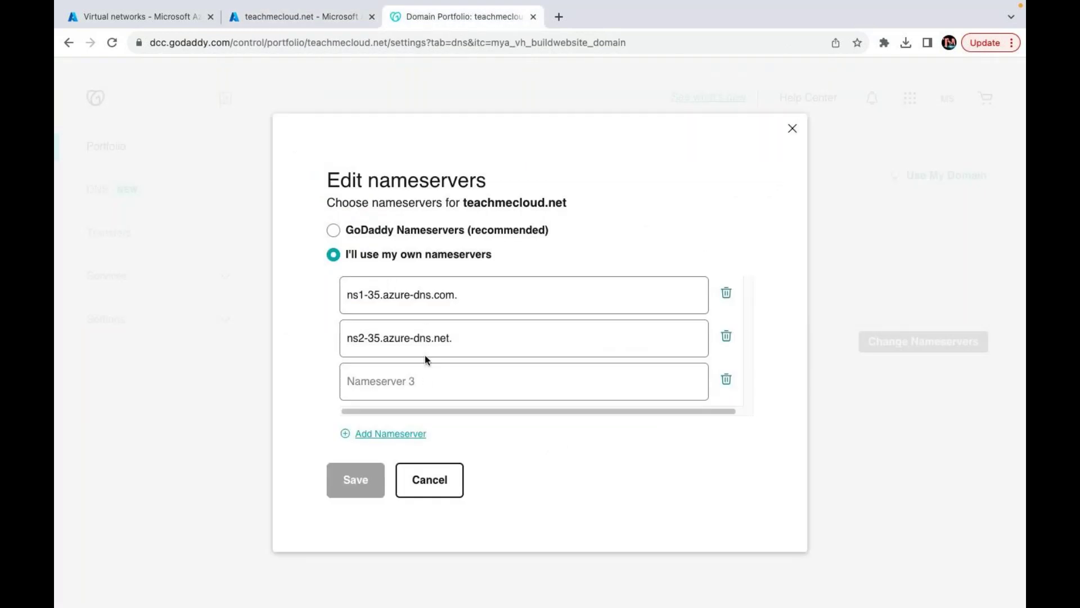
{"action": "left_click", "coordinate": [427, 389]}
{"action": "key", "text": "ctrl+v"}
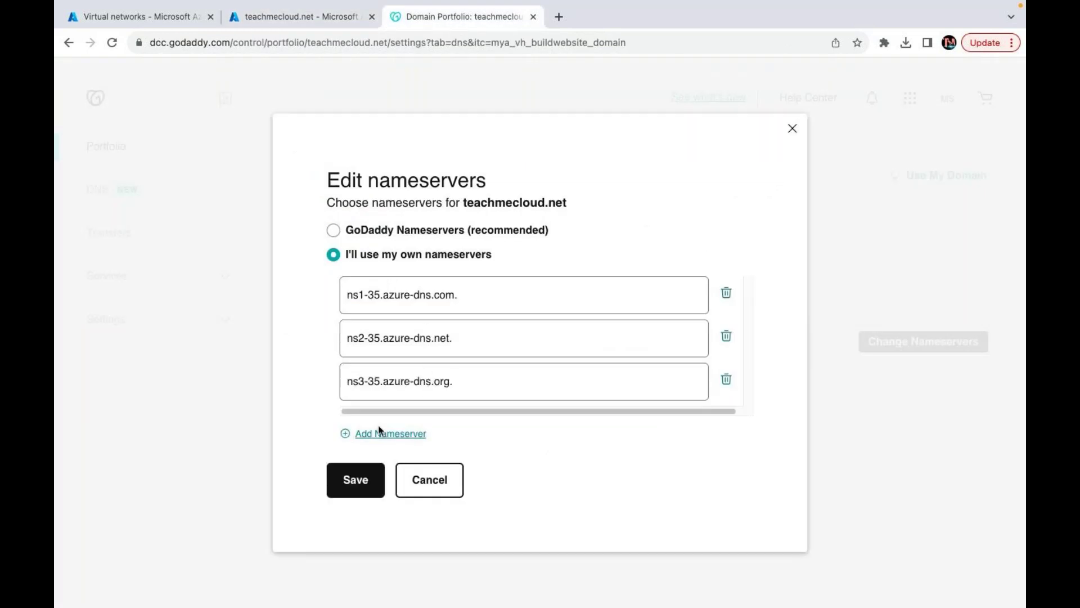
{"action": "left_click", "coordinate": [378, 432]}
Paste the fourth Azure name server, drop ns1-35.azure-dns.com's trailing dot, and save
{"action": "left_click", "coordinate": [301, 16]}
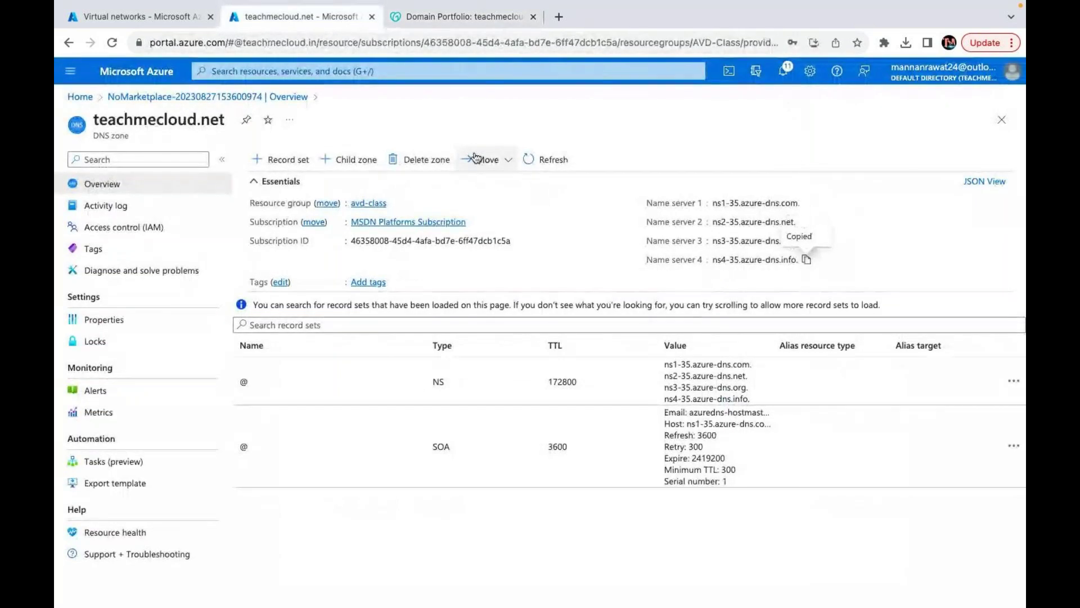
{"action": "left_click", "coordinate": [462, 17]}
{"action": "key", "text": "ctrl+v"}
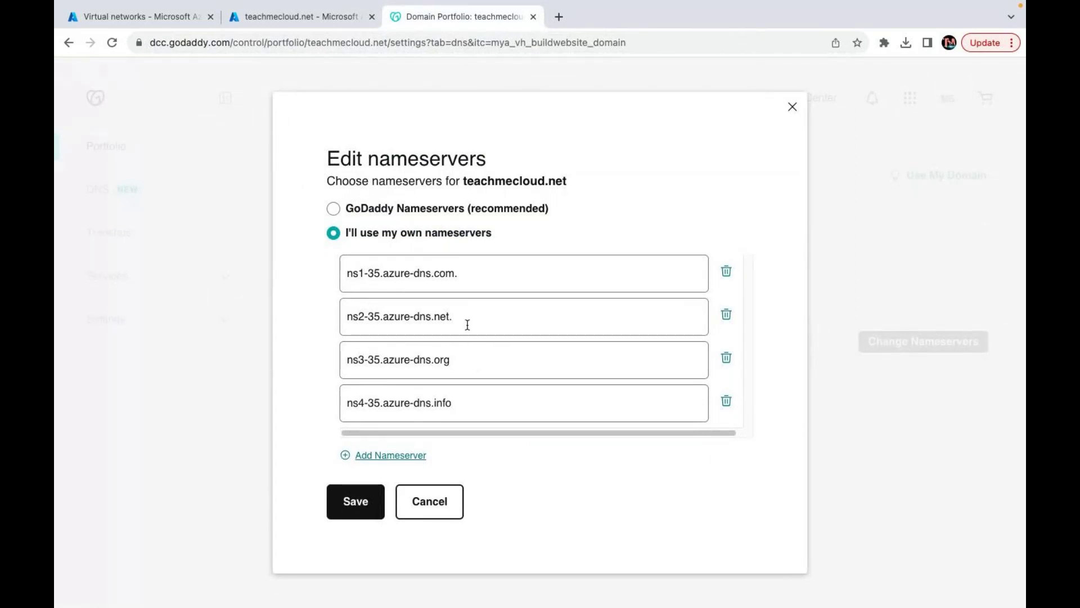
{"action": "left_click", "coordinate": [465, 273]}
{"action": "key", "text": "BackSpace"}
{"action": "left_click", "coordinate": [363, 504]}
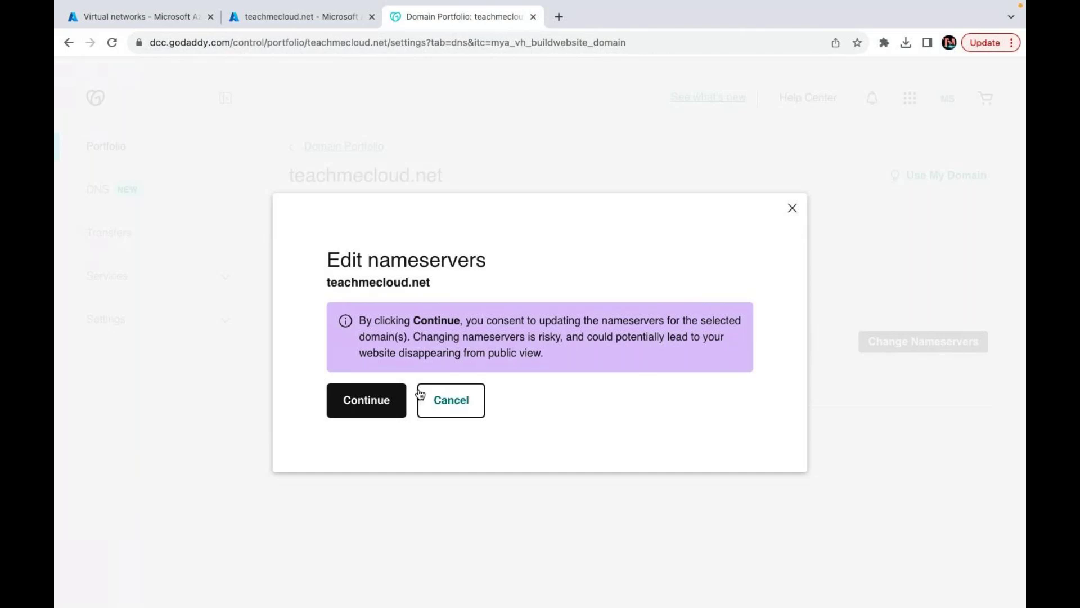
Consent to the change, then reload and verify teachmecloud.net lists Azure's ns1-35 through ns4-35
{"action": "left_click", "coordinate": [362, 393]}
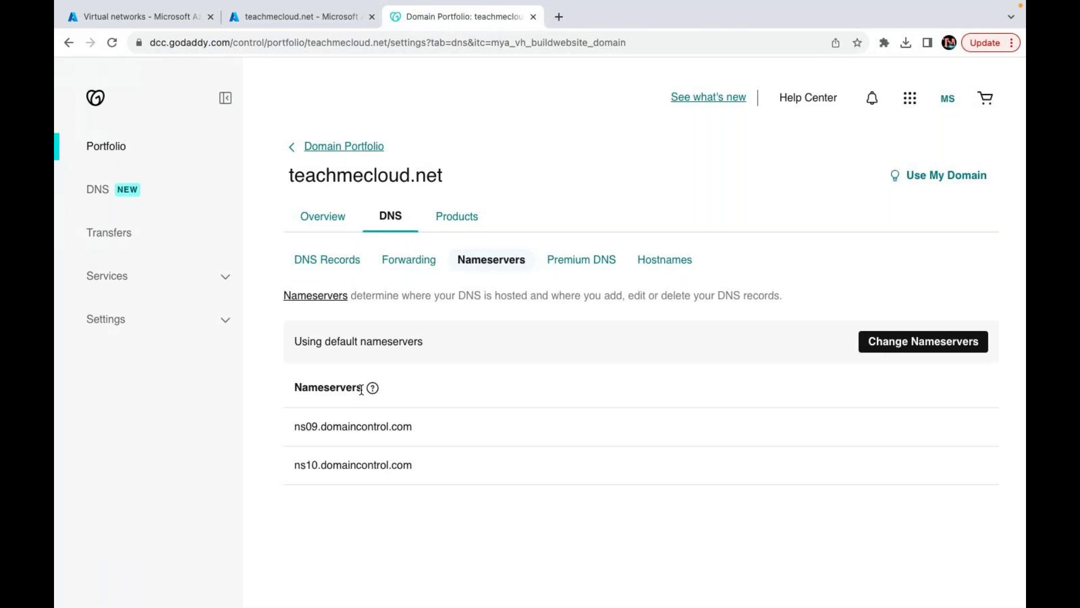
{"action": "left_click", "coordinate": [112, 44]}
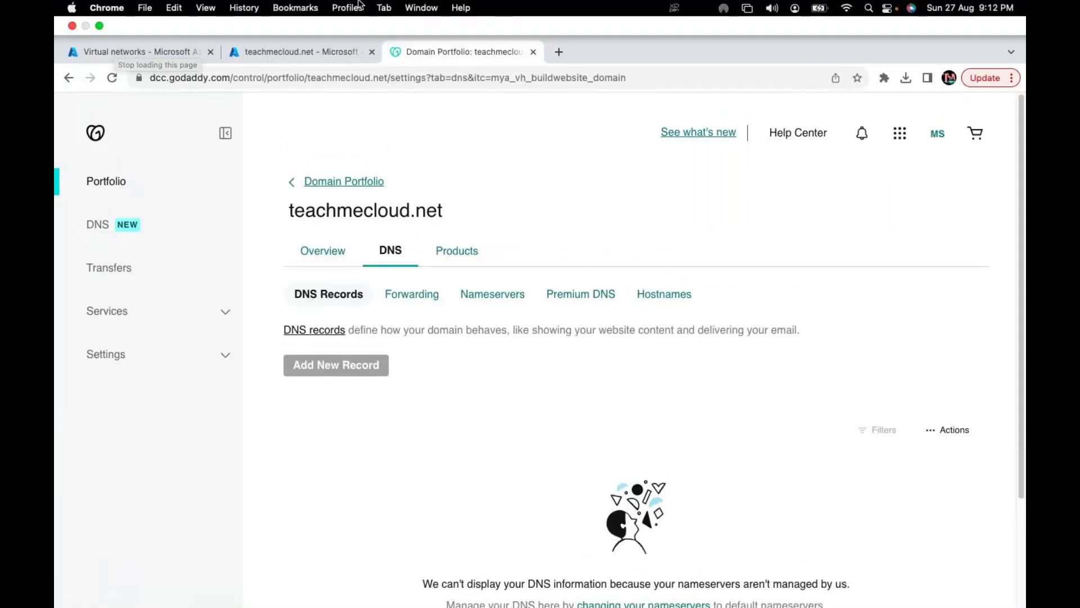
{"action": "left_click", "coordinate": [491, 261]}
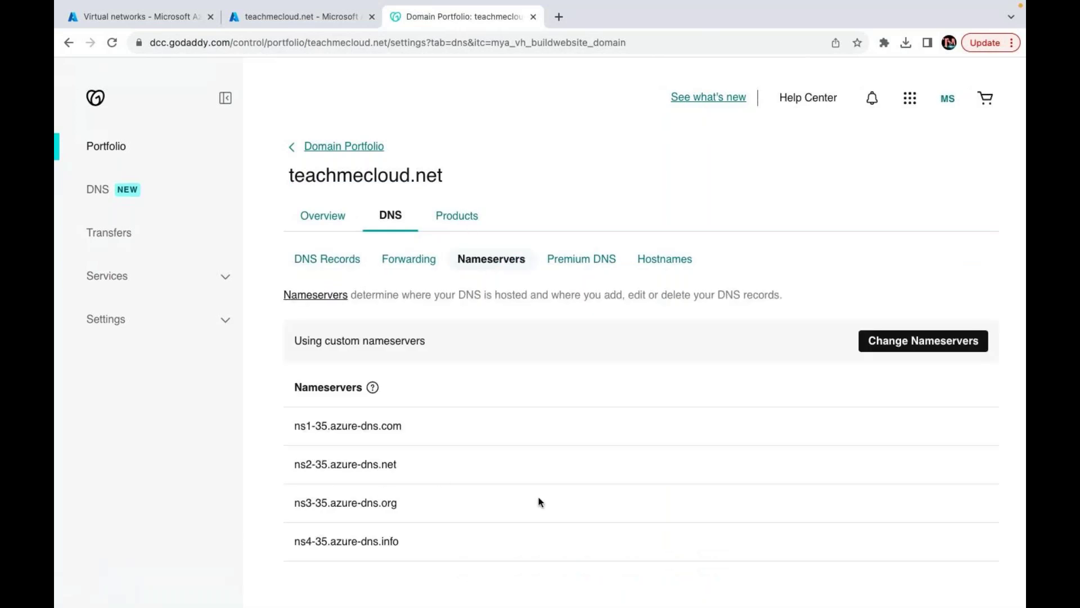
Refresh the teachmecloud.net zone's record sets in Azure
{"action": "left_click", "coordinate": [303, 21]}
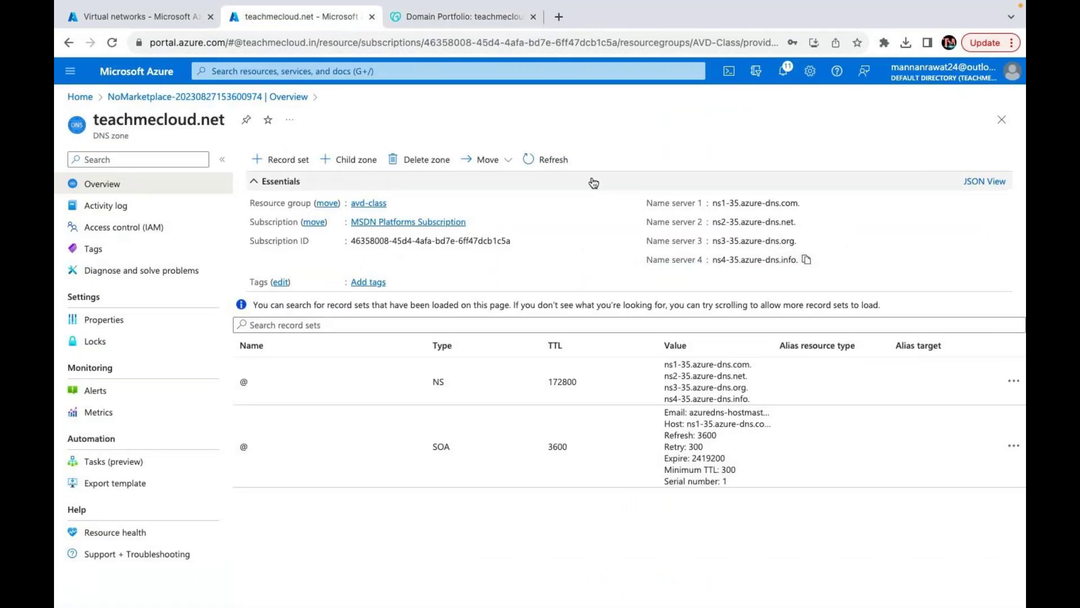
{"action": "left_click", "coordinate": [556, 163]}
{"action": "left_click", "coordinate": [558, 165]}
{"action": "left_click", "coordinate": [557, 164]}
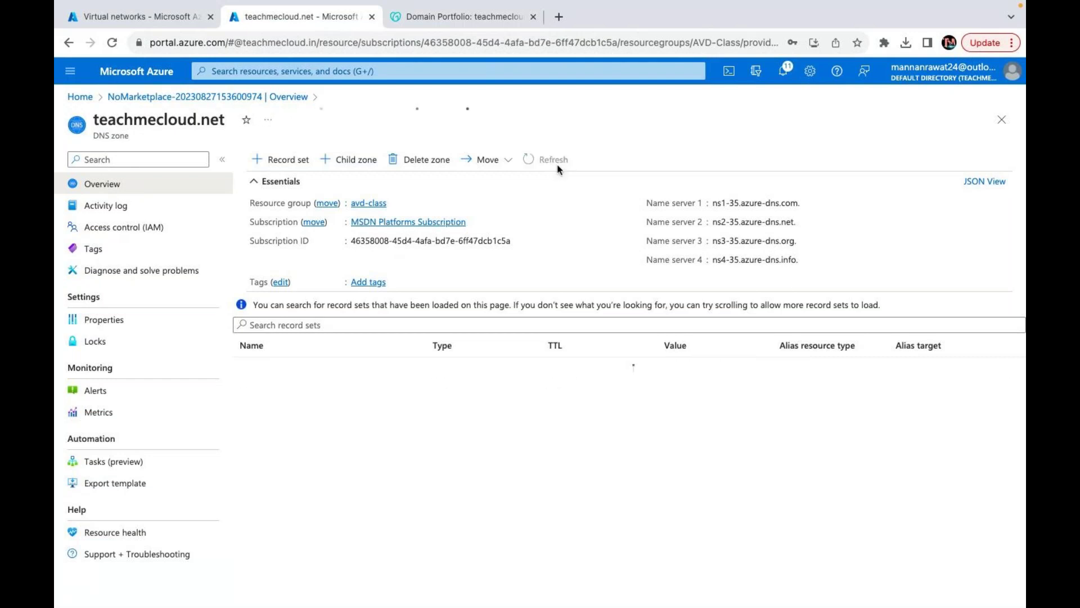
{"action": "left_click", "coordinate": [557, 163]}
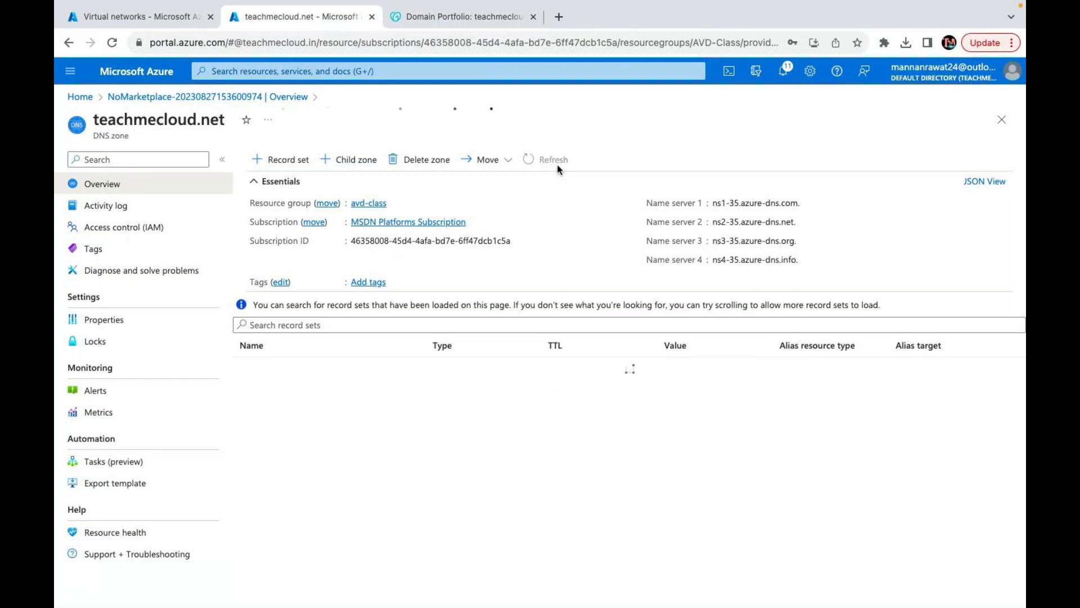
{"action": "left_click", "coordinate": [276, 161]}
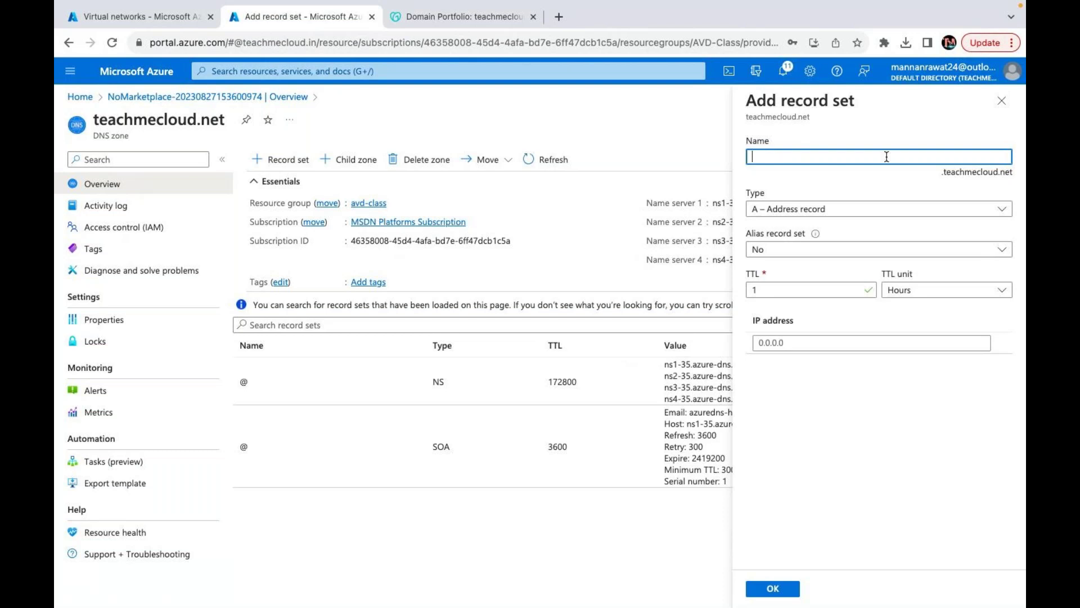
{"action": "left_click", "coordinate": [1005, 103]}
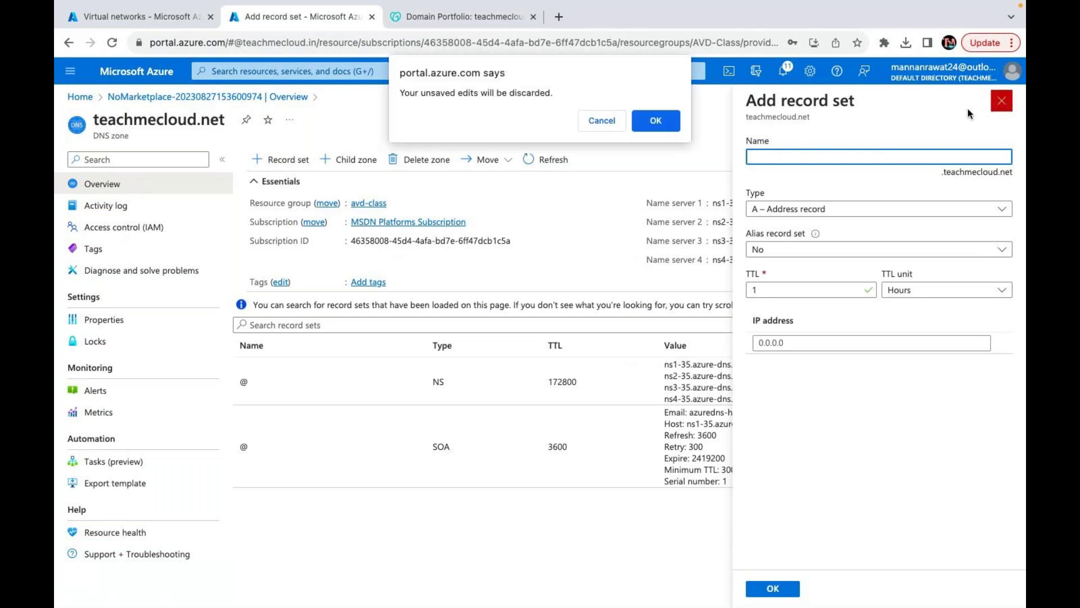
{"action": "left_click", "coordinate": [650, 119]}
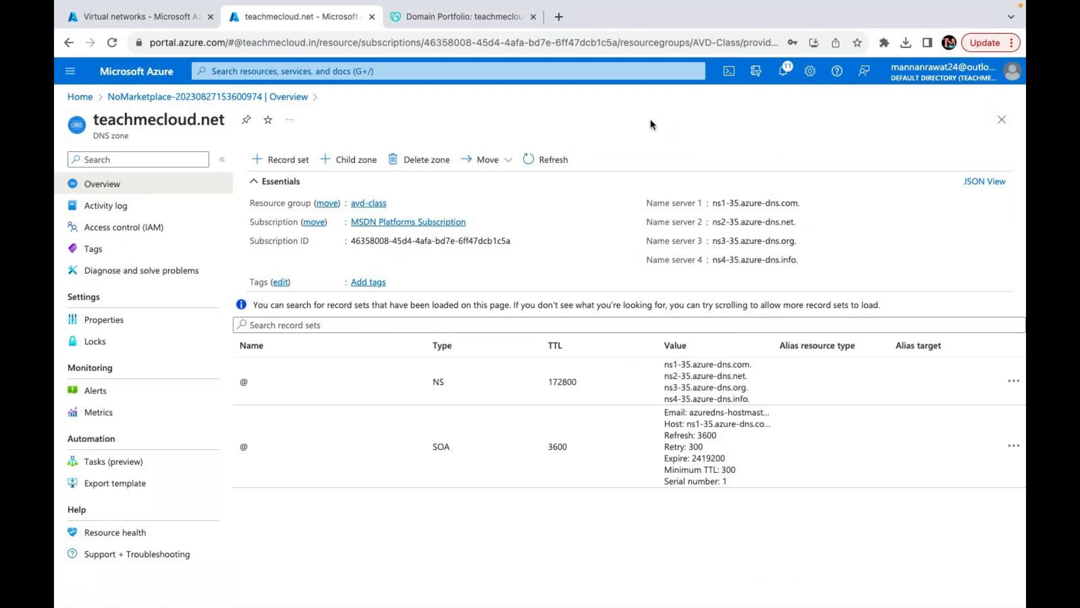
{"action": "left_click", "coordinate": [273, 97]}
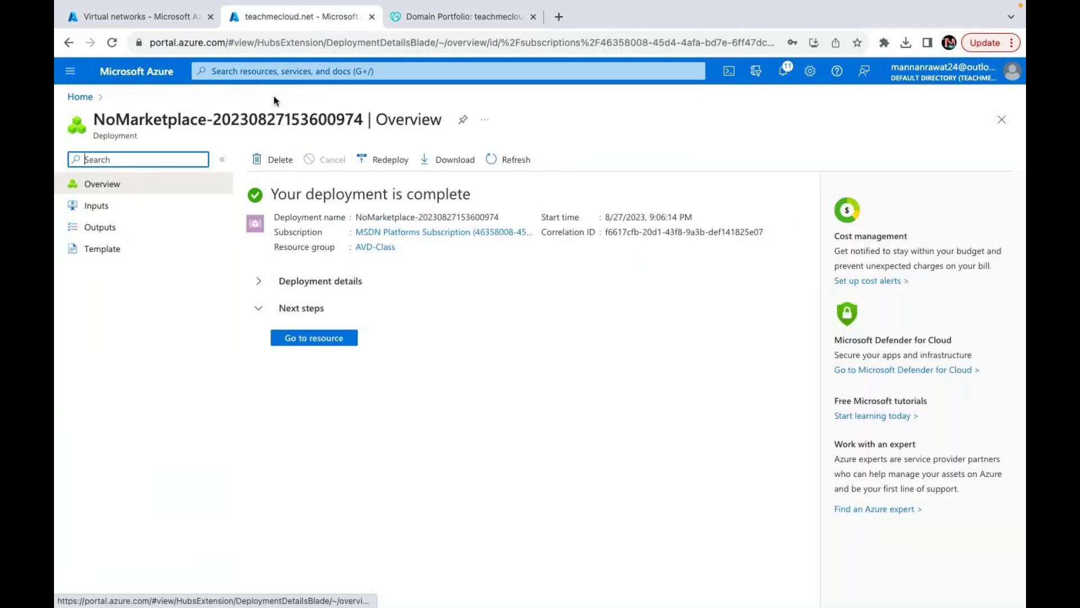
Open the Domain VM's public IP Domain-ip configuration (label azureclass) and refresh its empty alias list
{"action": "left_click", "coordinate": [89, 99]}
{"action": "left_click", "coordinate": [289, 179]}
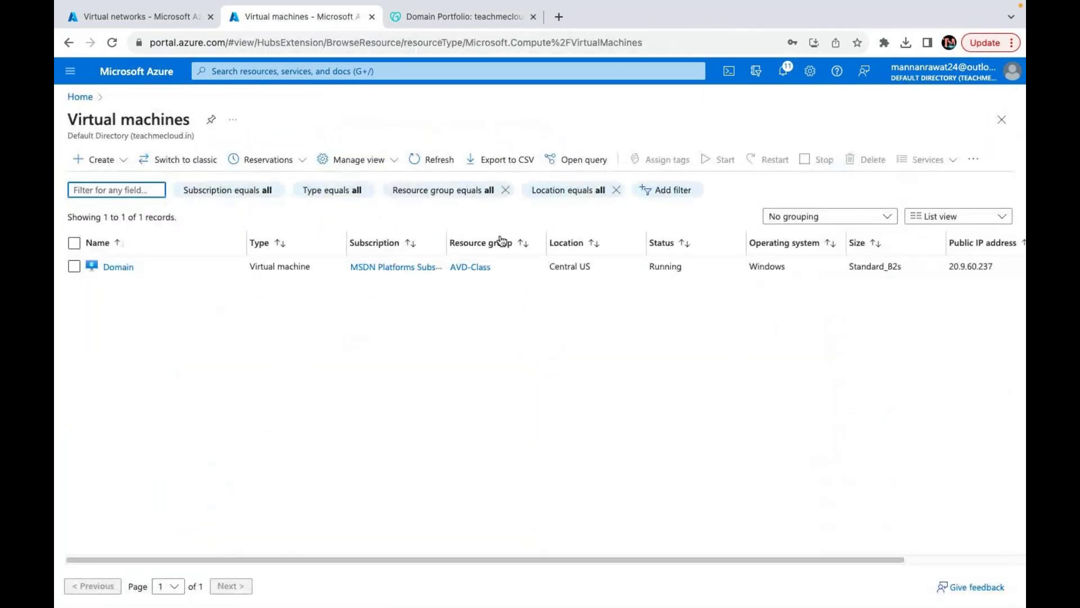
{"action": "left_click", "coordinate": [118, 267]}
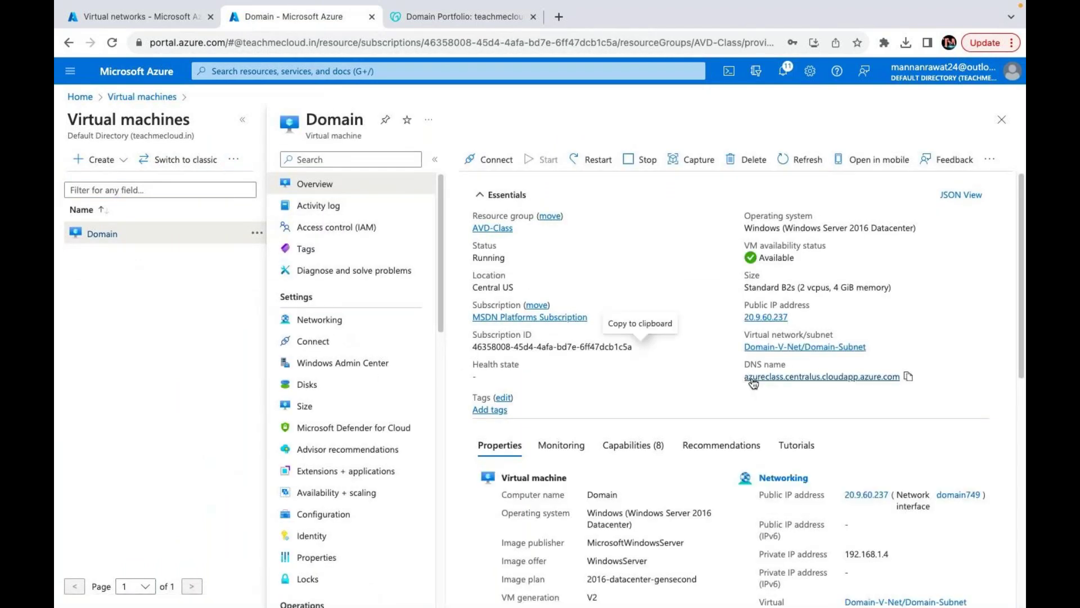
{"action": "left_click", "coordinate": [823, 377]}
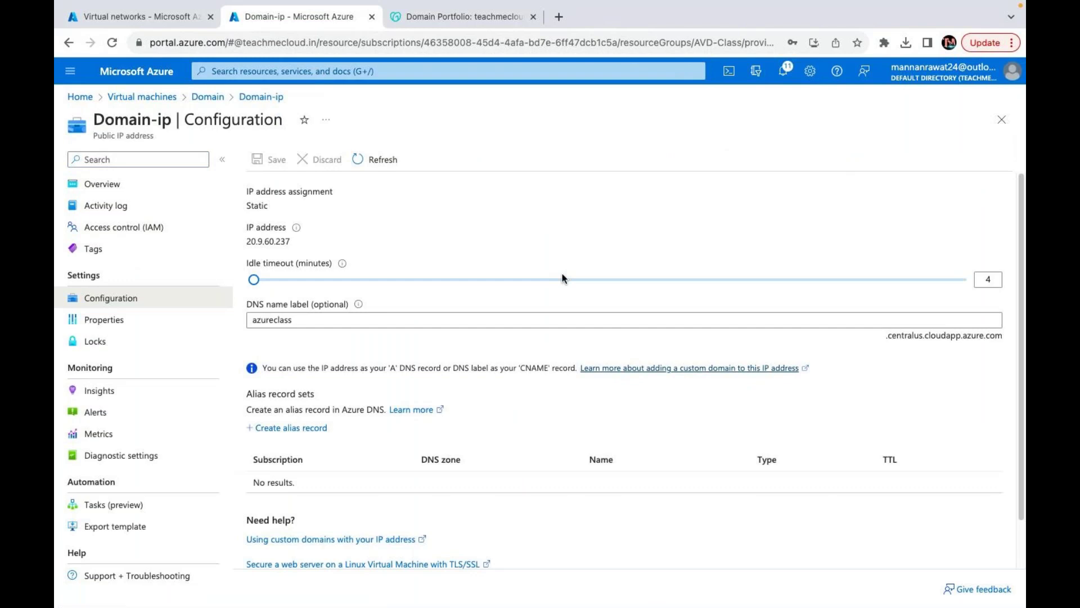
{"action": "scroll", "coordinate": [398, 354], "scroll_direction": "down", "scroll_amount": 1}
{"action": "scroll", "coordinate": [398, 354], "scroll_direction": "down", "scroll_amount": 1}
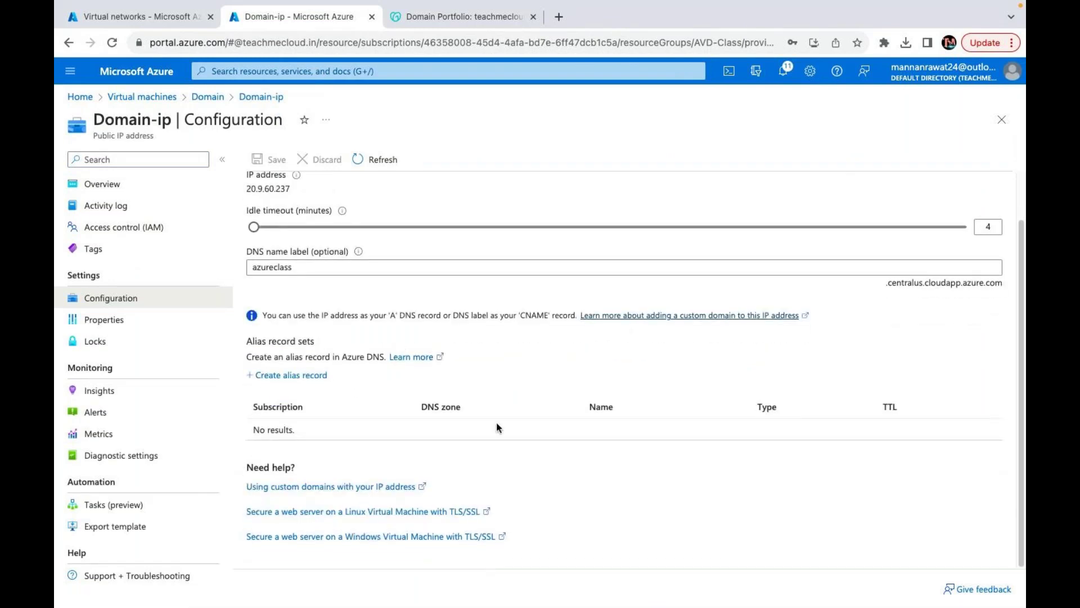
{"action": "left_click", "coordinate": [384, 160]}
{"action": "left_click", "coordinate": [385, 160]}
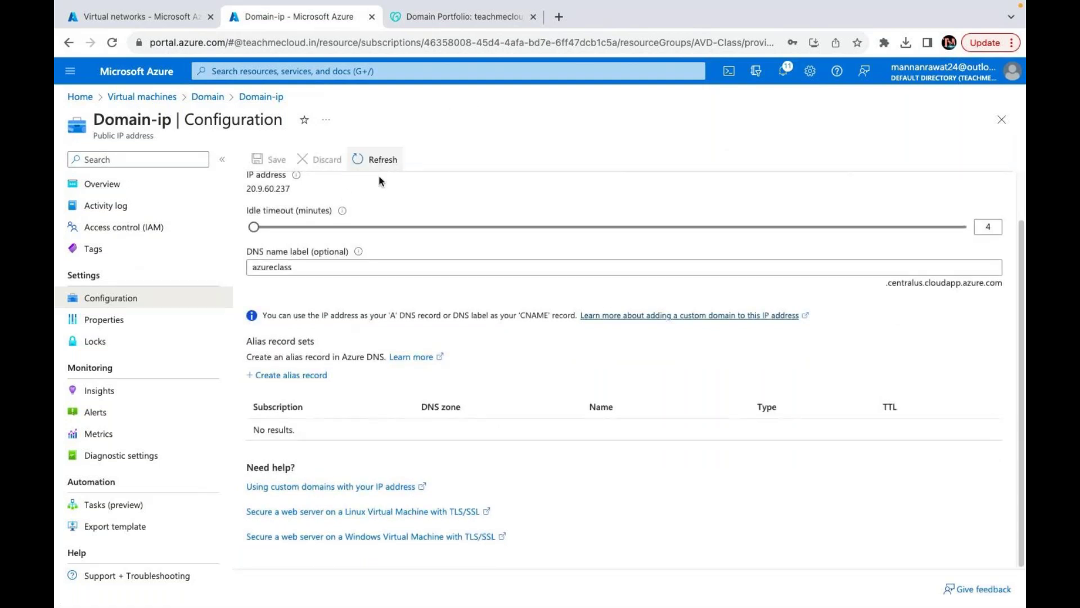
Create an A alias record named www in teachmecloud.net targeting the Domain-ip public IP
{"action": "left_click", "coordinate": [303, 375]}
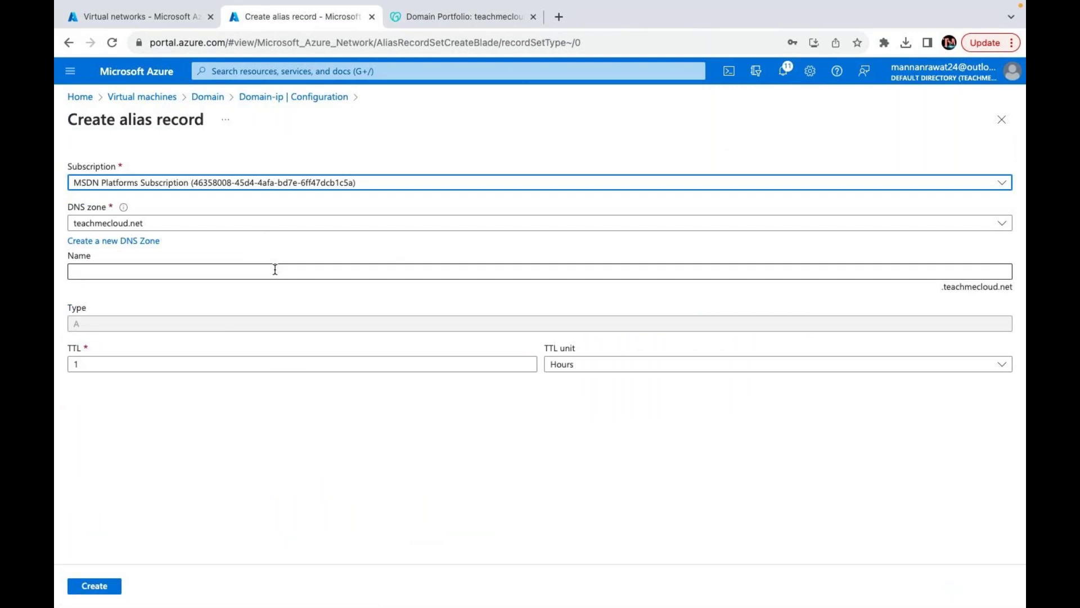
{"action": "left_click", "coordinate": [193, 271]}
{"action": "type", "text": "www"}
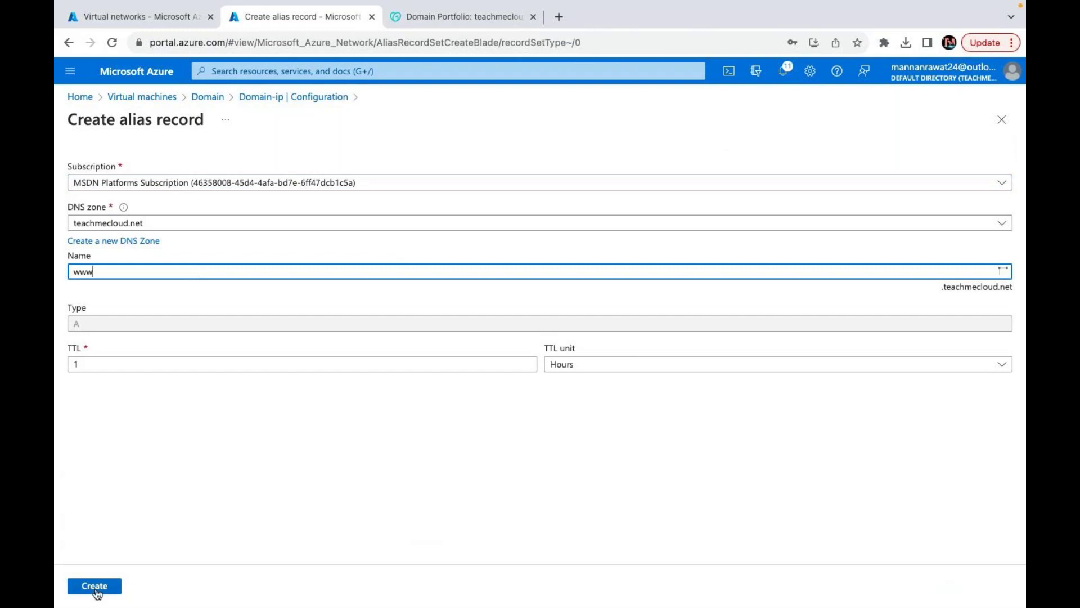
{"action": "left_click", "coordinate": [94, 586]}
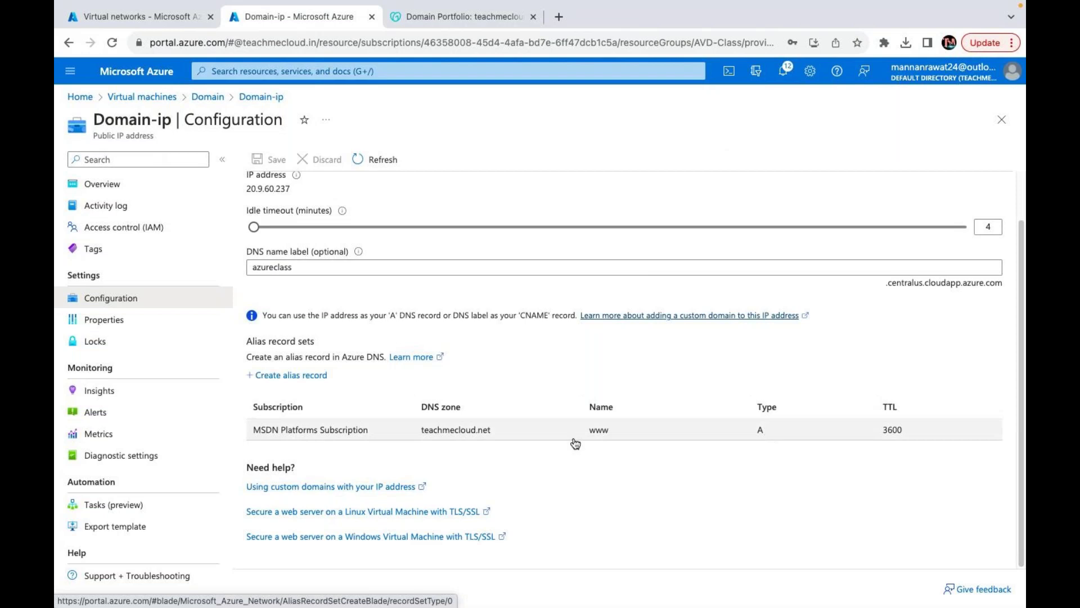
Confirm the www record aliases Domain-ip, then go back to the refreshed Domain VM overview
{"action": "left_click", "coordinate": [301, 437]}
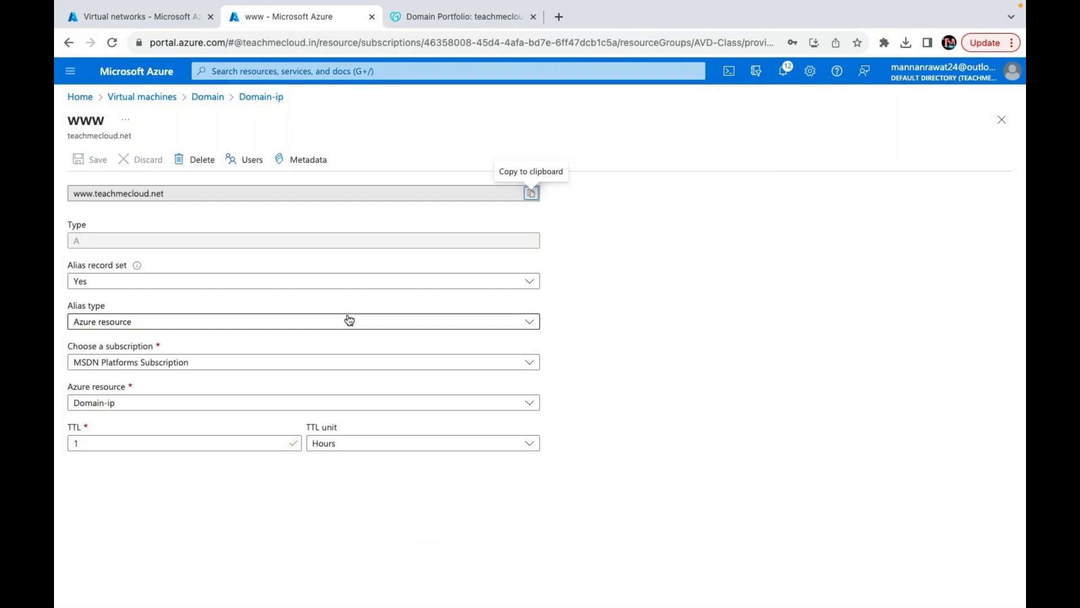
{"action": "left_click", "coordinate": [207, 98]}
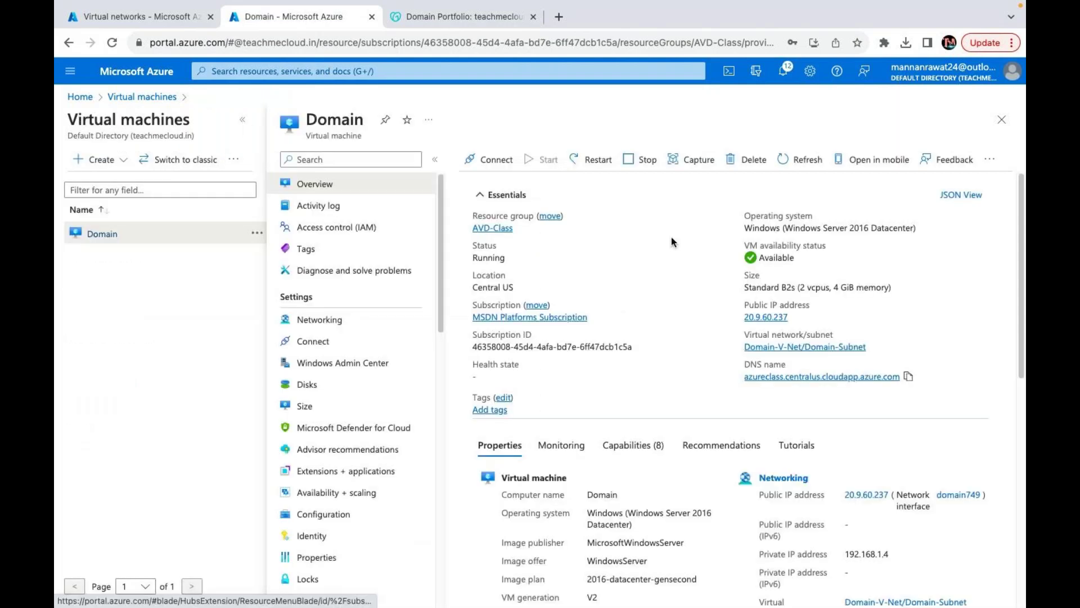
{"action": "left_click", "coordinate": [806, 159]}
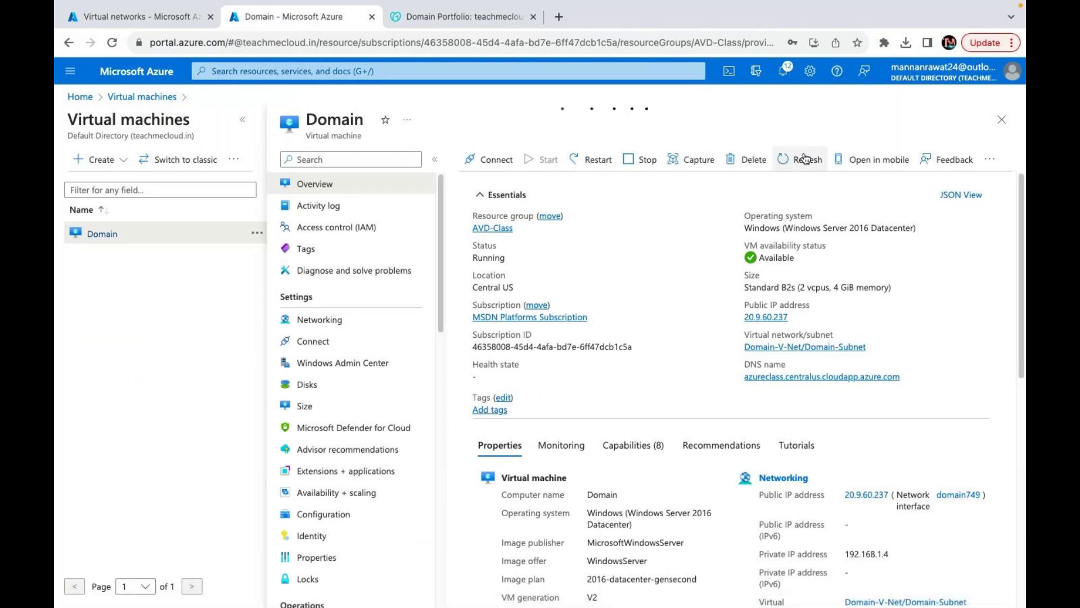
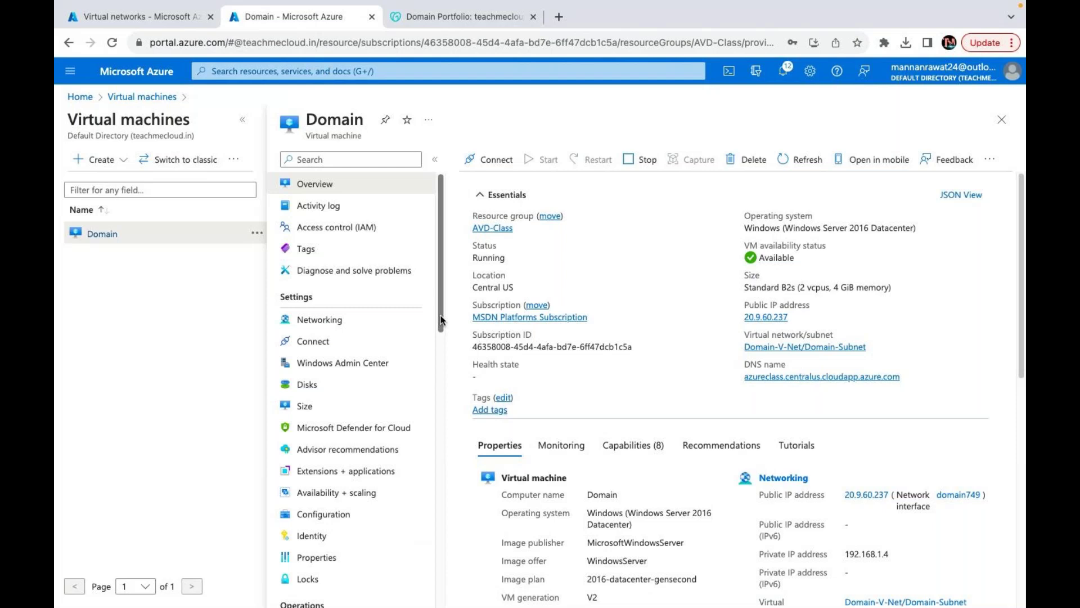
Switch spaces from the Domain VM overview to the OneNote v-Net diagram with DNS 192.168.1.4 and 8.8.8.8
{"action": "key", "text": "ctrl+Left"}
{"action": "key", "text": "ctrl+Left"}
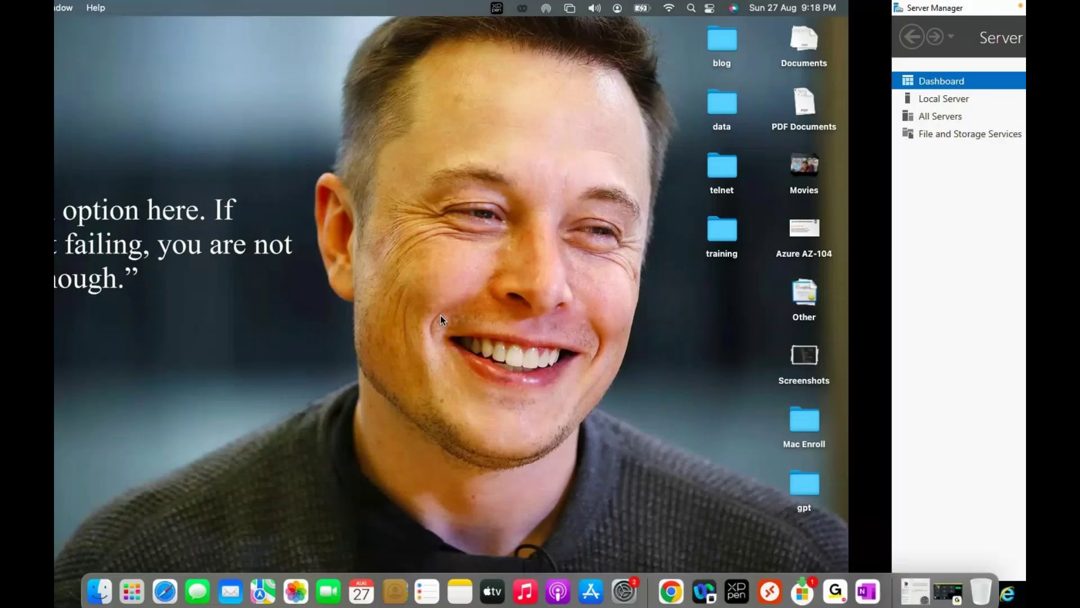
{"action": "key", "text": "ctrl+Right"}
{"action": "key", "text": "ctrl+Right"}
{"action": "key", "text": "ctrl+Right"}
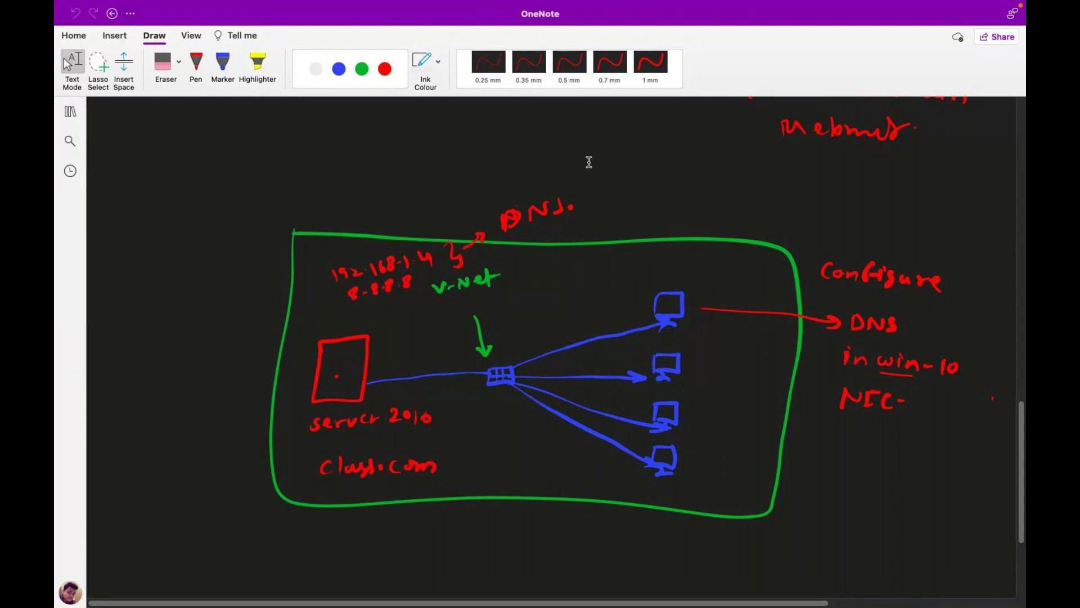
{"action": "scroll", "coordinate": [541, 312], "scroll_direction": "down", "scroll_amount": 3}
{"action": "scroll", "coordinate": [558, 336], "scroll_direction": "up", "scroll_amount": 5}
{"action": "scroll", "coordinate": [557, 336], "scroll_direction": "up", "scroll_amount": 5}
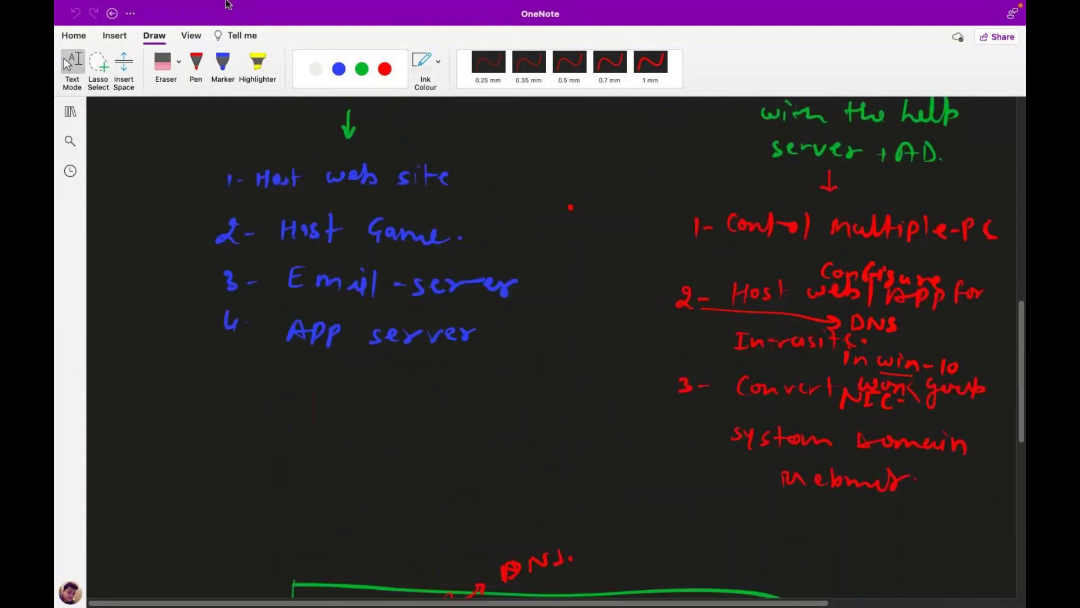
{"action": "scroll", "coordinate": [395, 348], "scroll_direction": "down", "scroll_amount": 10}
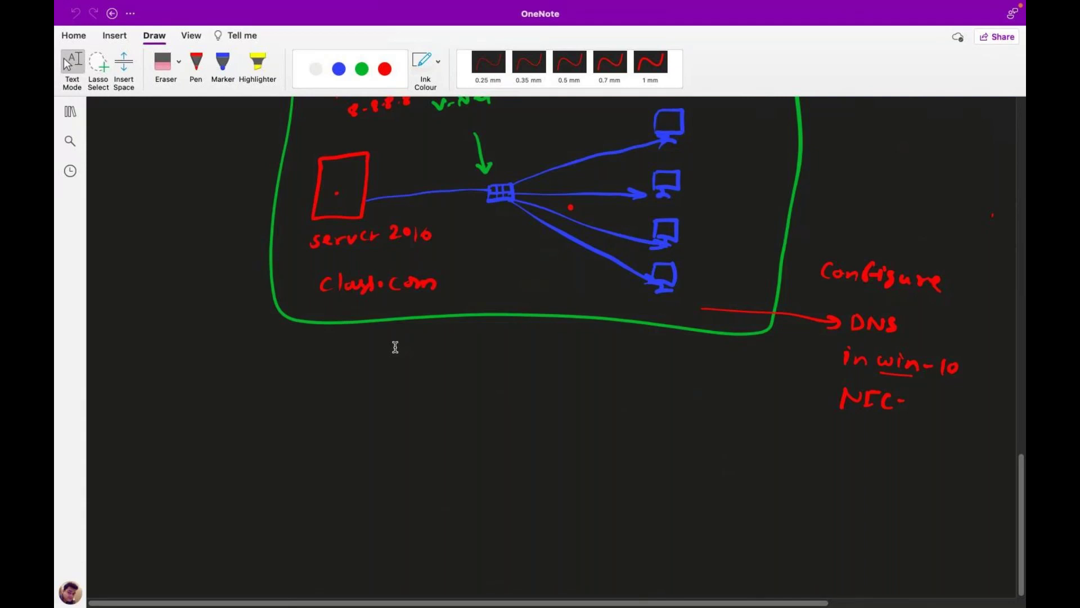
Draw a blue square below the diagram and label it Cloud
{"action": "left_click", "coordinate": [385, 68]}
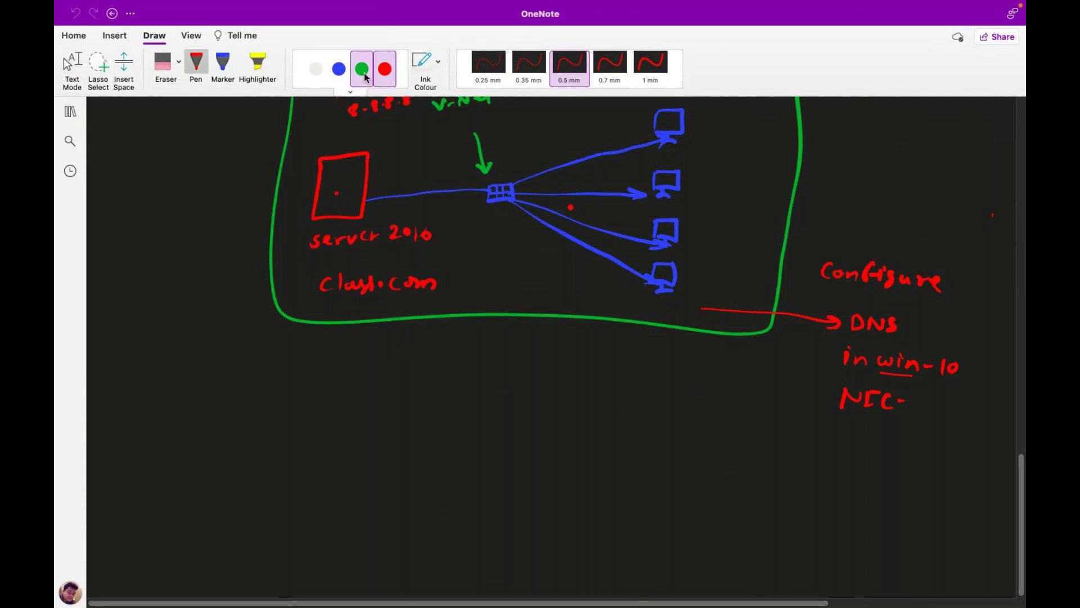
{"action": "left_click", "coordinate": [361, 69]}
{"action": "left_click", "coordinate": [338, 69]}
{"action": "mouse_move", "coordinate": [184, 447]}
{"action": "left_mouse_down"}
{"action": "mouse_move", "coordinate": [179, 495]}
{"action": "mouse_move", "coordinate": [232, 488]}
{"action": "mouse_move", "coordinate": [178, 495]}
{"action": "left_mouse_up"}
{"action": "mouse_move", "coordinate": [177, 535]}
{"action": "left_mouse_down"}
{"action": "mouse_move", "coordinate": [174, 547]}
{"action": "mouse_move", "coordinate": [230, 533]}
{"action": "mouse_move", "coordinate": [228, 554]}
{"action": "mouse_move", "coordinate": [299, 554]}
{"action": "left_mouse_up"}
{"action": "left_click", "coordinate": [69, 63]}
Handwrite 'AD + DNS' in green ink under the Cloud label
{"action": "left_click", "coordinate": [195, 63]}
{"action": "left_click", "coordinate": [362, 69]}
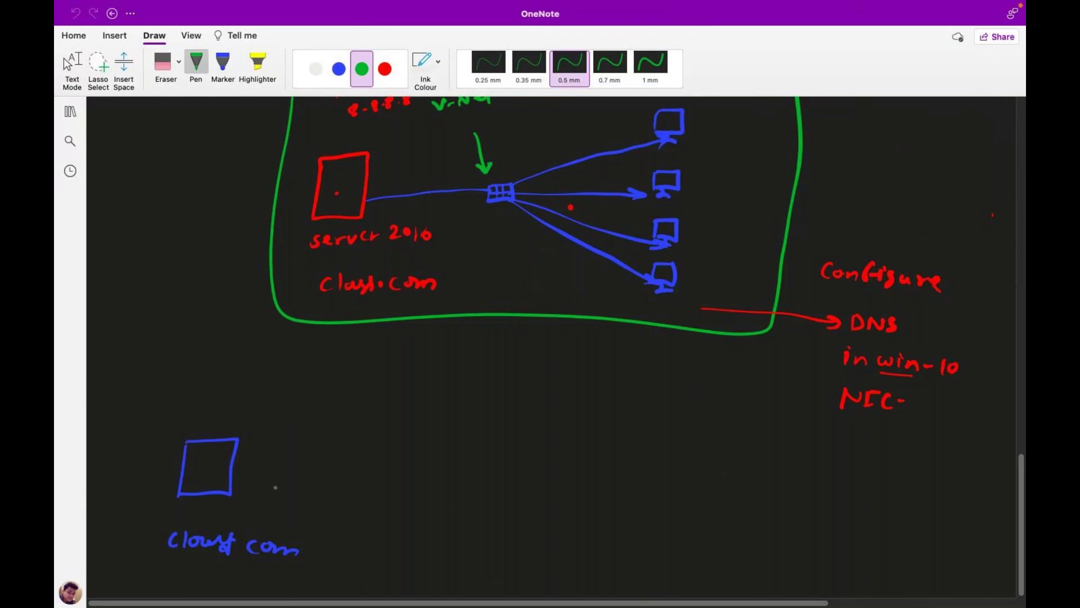
{"action": "left_click_drag", "start_coordinate": [207, 589], "coordinate": [225, 588]}
{"action": "left_click_drag", "start_coordinate": [210, 582], "coordinate": [223, 581]}
{"action": "mouse_move", "coordinate": [232, 577]}
{"action": "left_mouse_down"}
{"action": "mouse_move", "coordinate": [233, 592]}
{"action": "mouse_move", "coordinate": [283, 584]}
{"action": "left_mouse_up"}
{"action": "mouse_move", "coordinate": [277, 583]}
{"action": "left_mouse_down"}
{"action": "mouse_move", "coordinate": [278, 594]}
{"action": "mouse_move", "coordinate": [299, 594]}
{"action": "left_mouse_up"}
{"action": "mouse_move", "coordinate": [298, 580]}
{"action": "left_mouse_down"}
{"action": "mouse_move", "coordinate": [308, 584]}
{"action": "mouse_move", "coordinate": [300, 594]}
{"action": "left_mouse_up"}
{"action": "left_click_drag", "start_coordinate": [320, 594], "coordinate": [341, 582]}
{"action": "left_click_drag", "start_coordinate": [348, 580], "coordinate": [338, 594]}
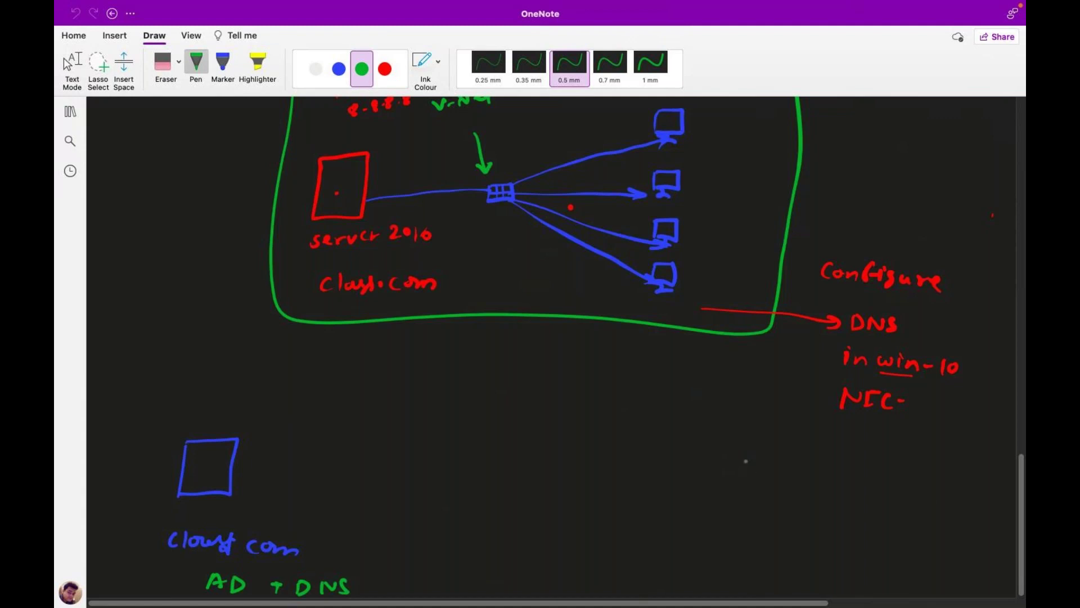
Draw a red DNS-server box, circle AD in red, and arrow cloud.com to the DNS-server
{"action": "left_click", "coordinate": [385, 69]}
{"action": "mouse_move", "coordinate": [535, 446]}
{"action": "left_mouse_down"}
{"action": "mouse_move", "coordinate": [533, 496]}
{"action": "mouse_move", "coordinate": [580, 466]}
{"action": "mouse_move", "coordinate": [534, 498]}
{"action": "mouse_move", "coordinate": [550, 523]}
{"action": "mouse_move", "coordinate": [537, 530]}
{"action": "left_mouse_up"}
{"action": "mouse_move", "coordinate": [554, 516]}
{"action": "left_mouse_down"}
{"action": "mouse_move", "coordinate": [555, 530]}
{"action": "mouse_move", "coordinate": [567, 514]}
{"action": "left_mouse_up"}
{"action": "mouse_move", "coordinate": [579, 514]}
{"action": "left_mouse_down"}
{"action": "mouse_move", "coordinate": [573, 532]}
{"action": "mouse_move", "coordinate": [685, 523]}
{"action": "left_mouse_up"}
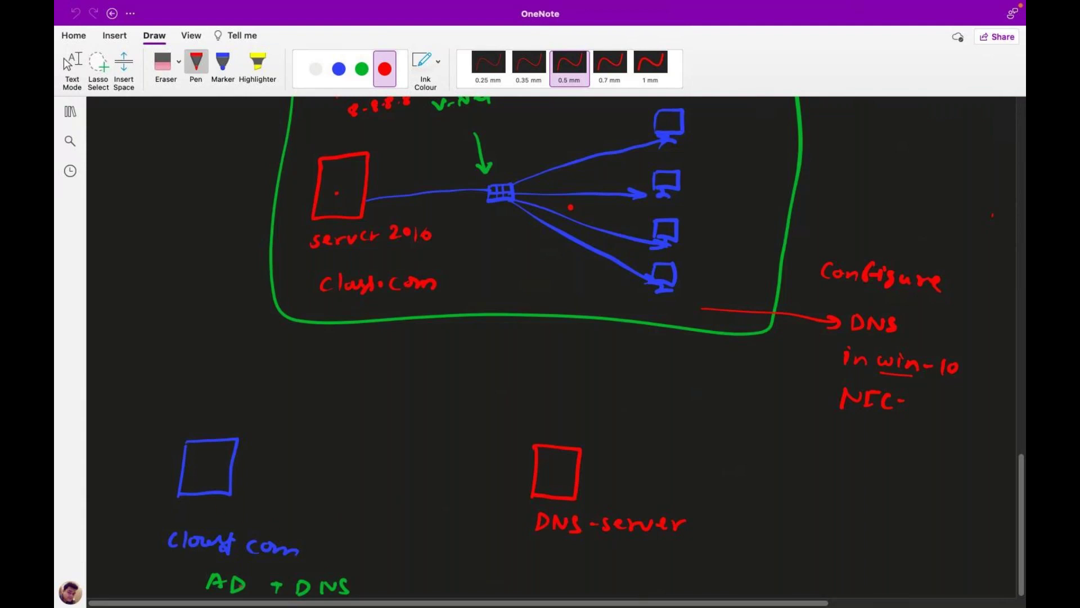
{"action": "mouse_move", "coordinate": [211, 564]}
{"action": "left_mouse_down"}
{"action": "mouse_move", "coordinate": [253, 574]}
{"action": "mouse_move", "coordinate": [221, 566]}
{"action": "left_mouse_up"}
{"action": "mouse_move", "coordinate": [297, 570]}
{"action": "left_mouse_down"}
{"action": "mouse_move", "coordinate": [449, 512]}
{"action": "mouse_move", "coordinate": [510, 502]}
{"action": "mouse_move", "coordinate": [505, 512]}
{"action": "left_mouse_up"}
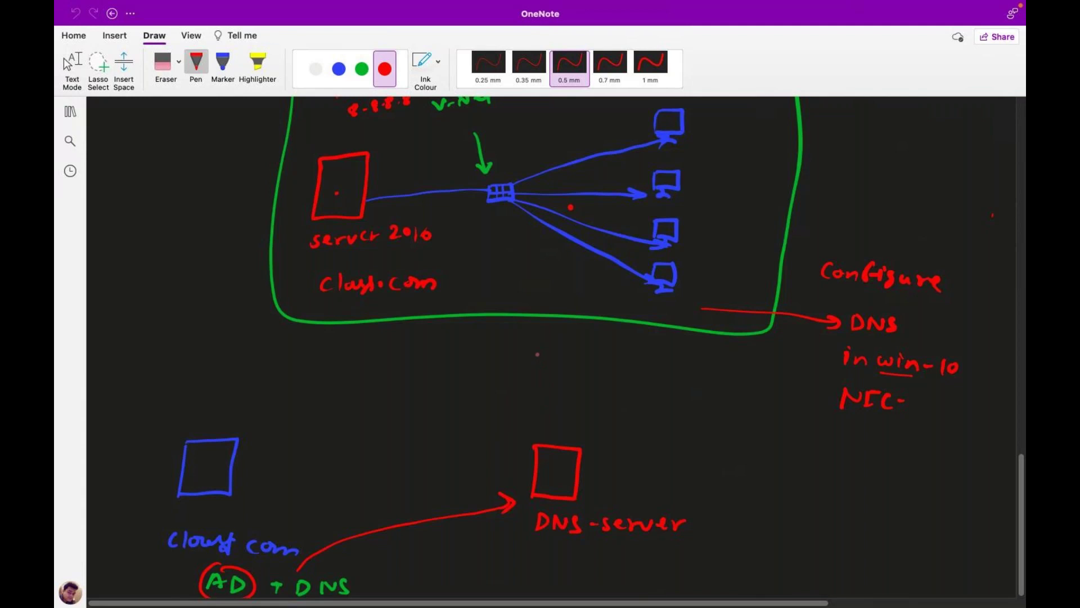
{"action": "left_click", "coordinate": [67, 63]}
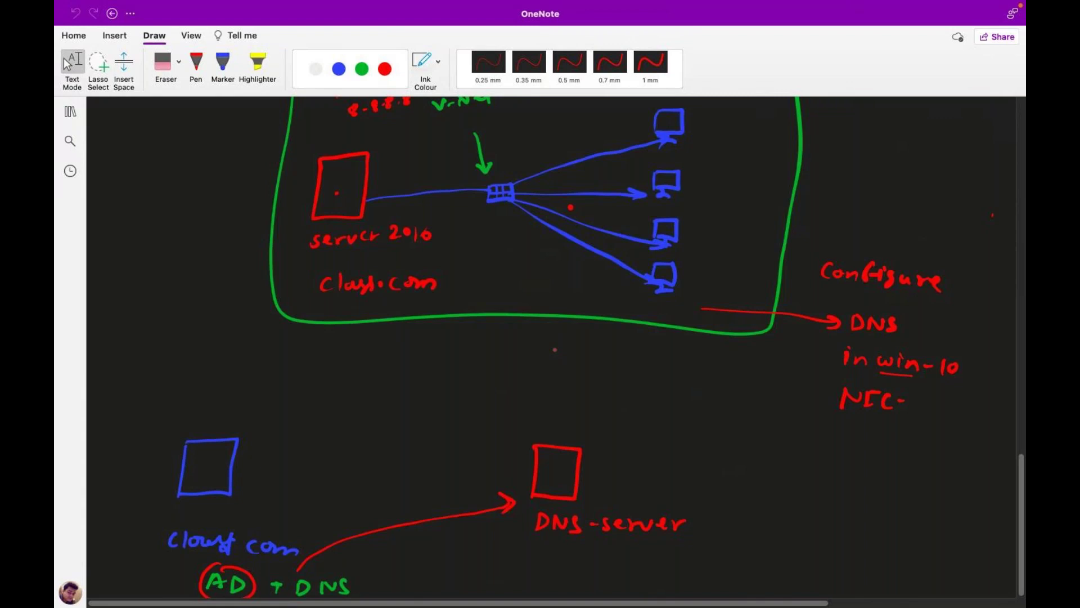
{"action": "mouse_move", "coordinate": [98, 3]}
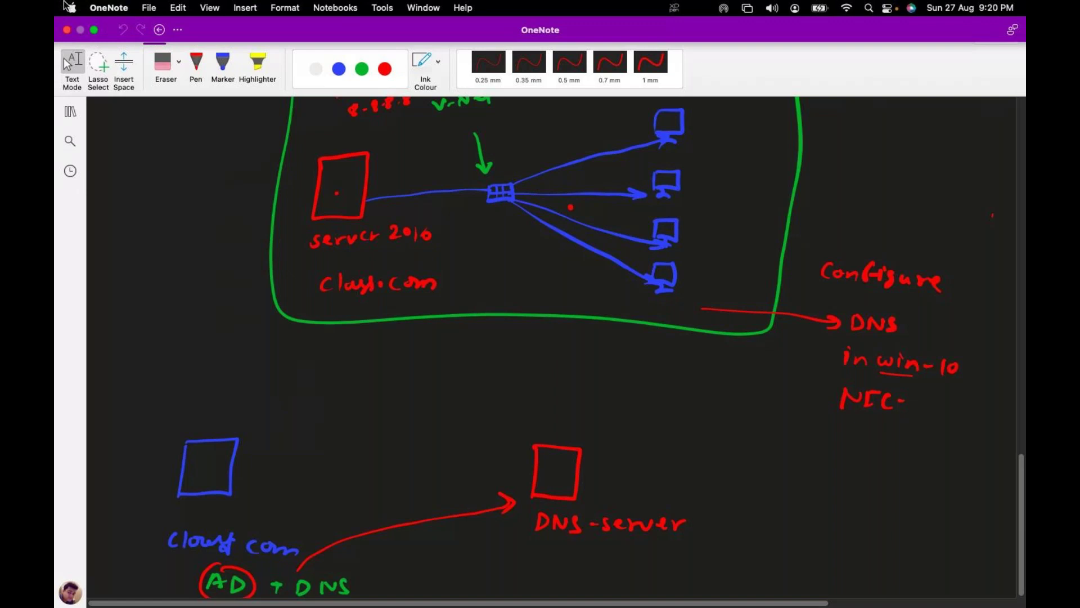
{"action": "left_click", "coordinate": [66, 32]}
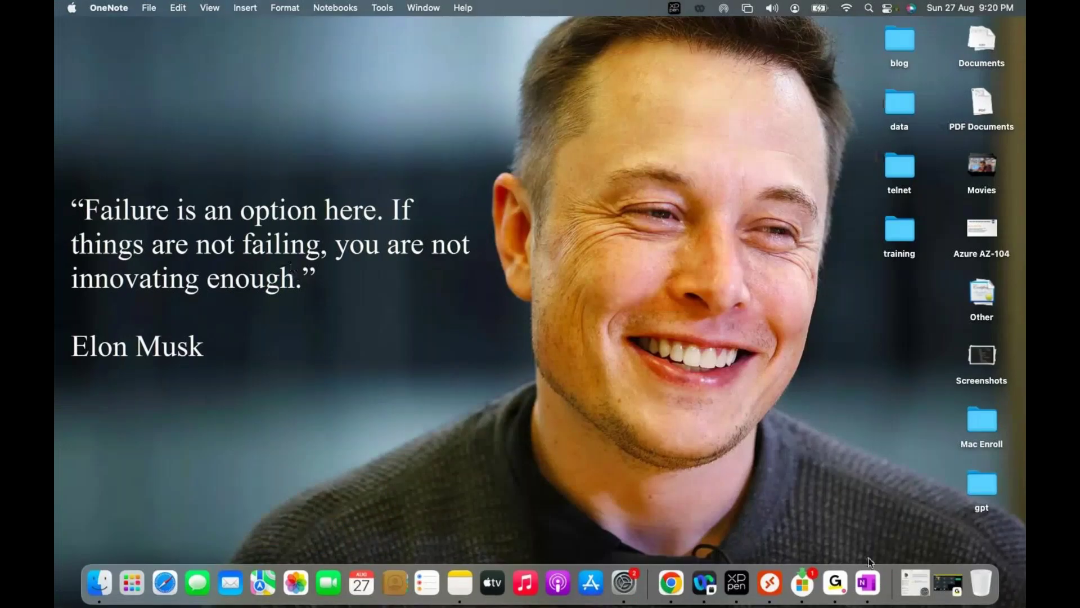
{"action": "left_click", "coordinate": [871, 596]}
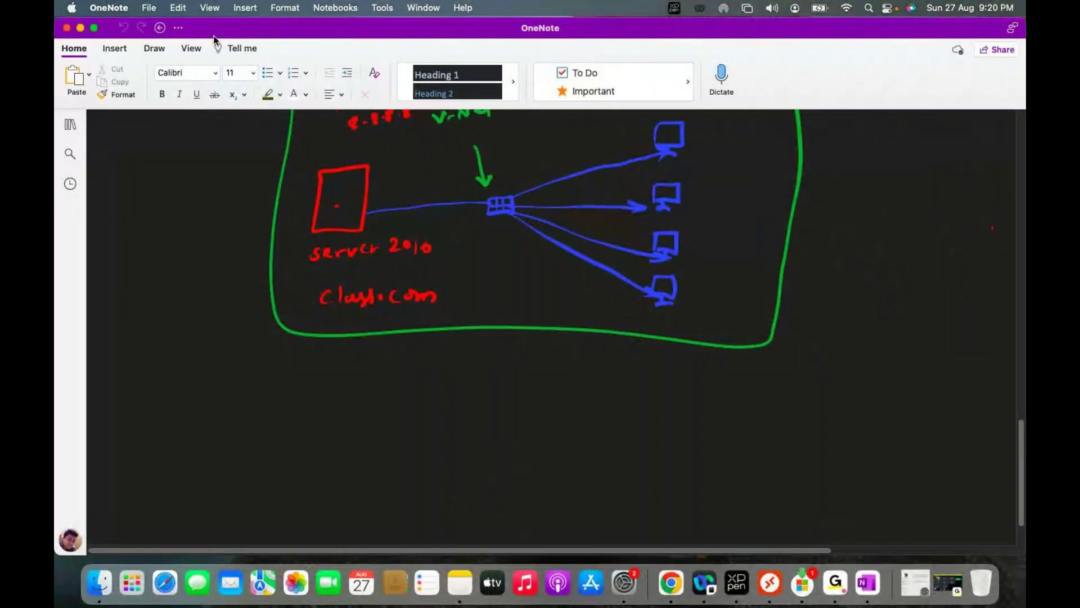
{"action": "left_click", "coordinate": [94, 28]}
{"action": "scroll", "coordinate": [275, 332], "scroll_direction": "up", "scroll_amount": 15}
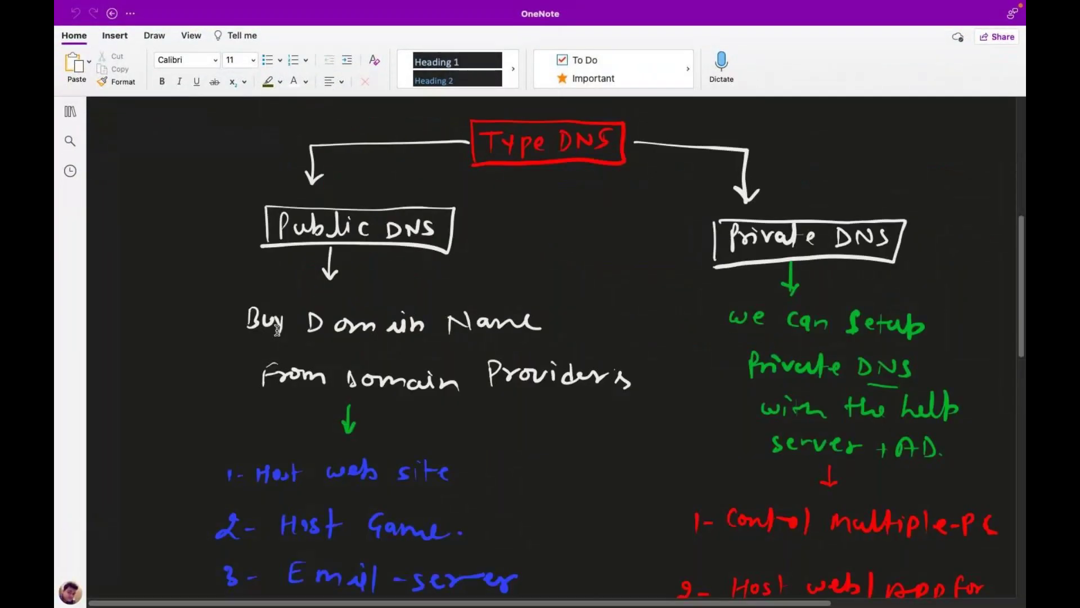
{"action": "scroll", "coordinate": [277, 331], "scroll_direction": "down", "scroll_amount": 15}
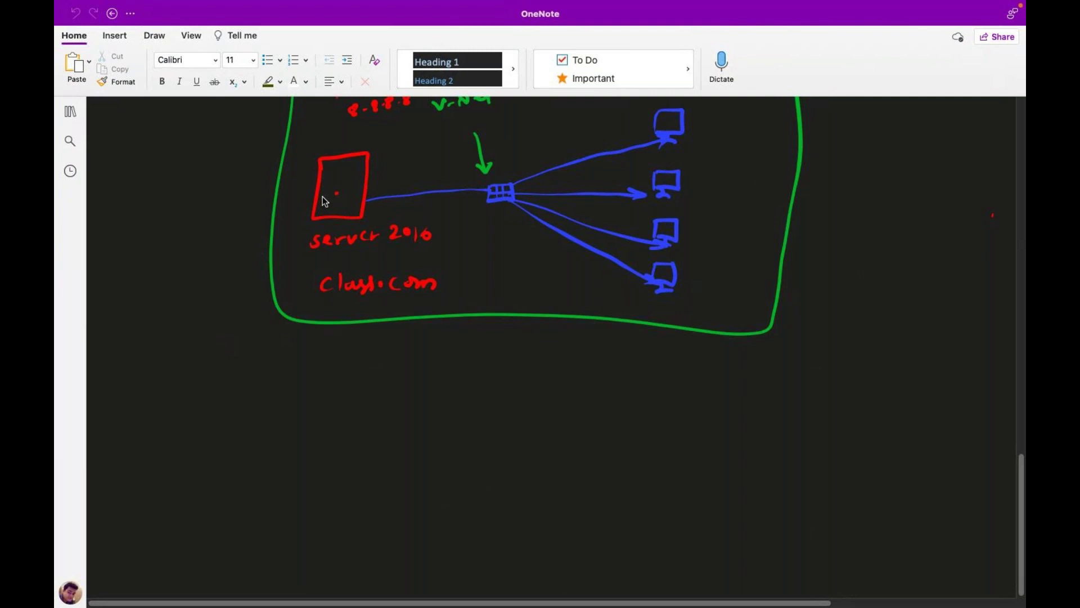
{"action": "key", "text": "ctrl+Left"}
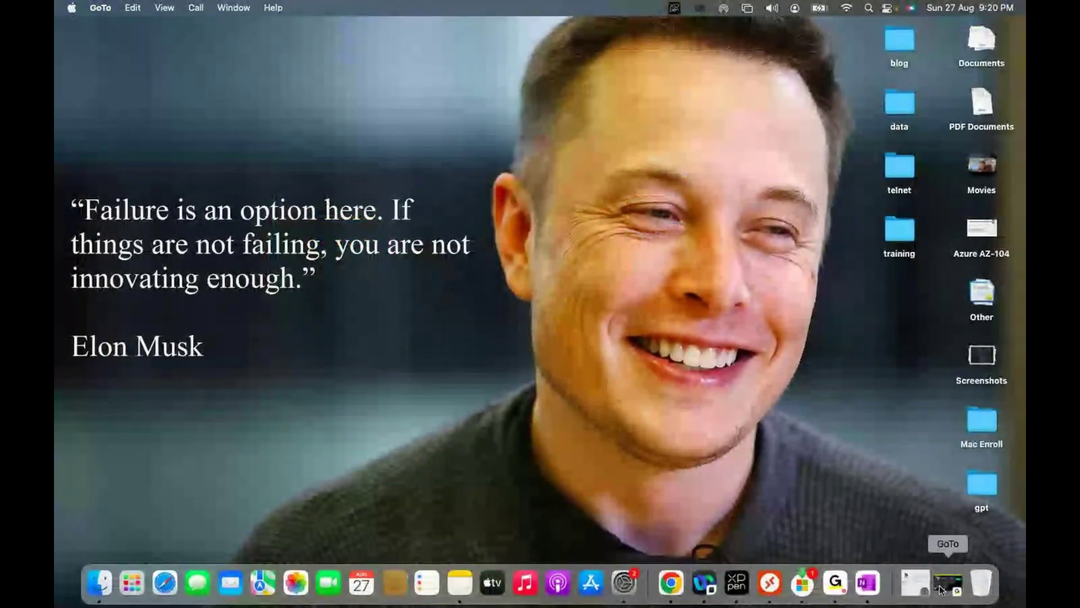
{"action": "left_click", "coordinate": [940, 590]}
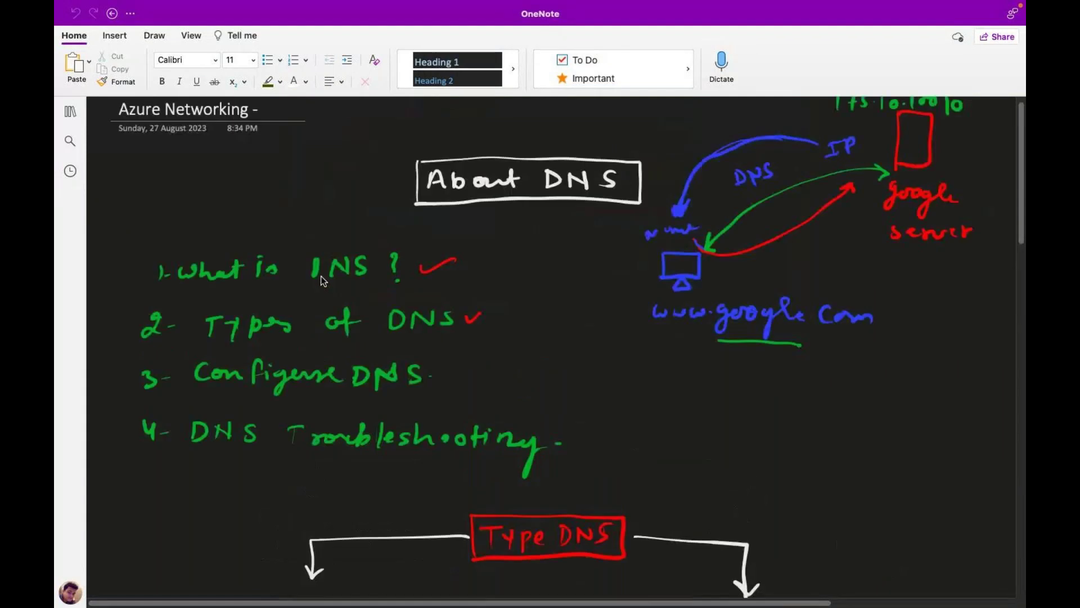
Extend the page below the diagram and handwrite 'Configure Azure' in green ink
{"action": "scroll", "coordinate": [323, 281], "scroll_direction": "down", "scroll_amount": 15}
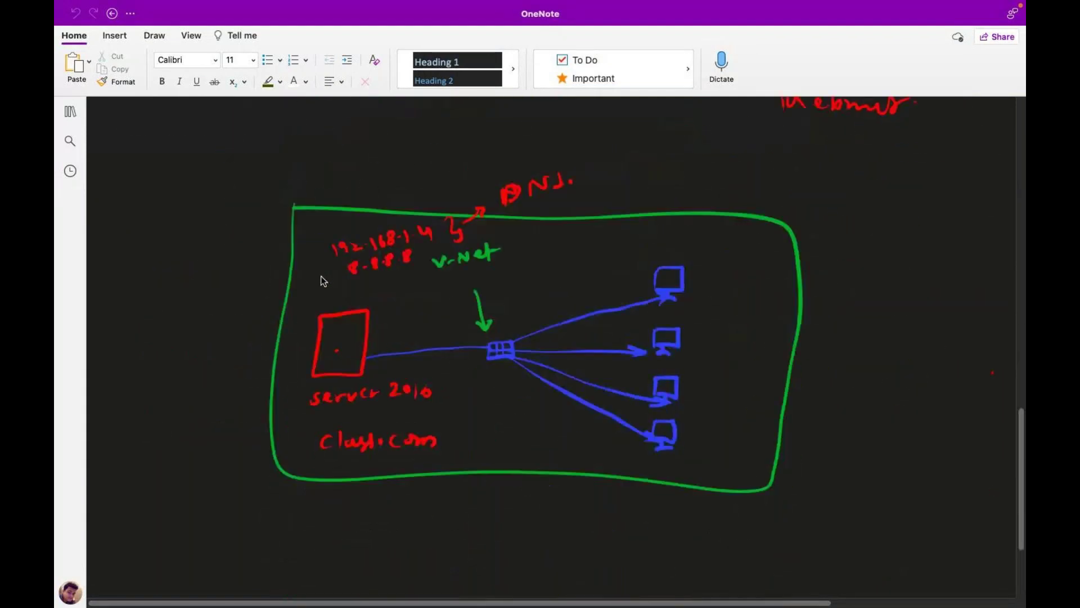
{"action": "scroll", "coordinate": [323, 281], "scroll_direction": "up", "scroll_amount": 1}
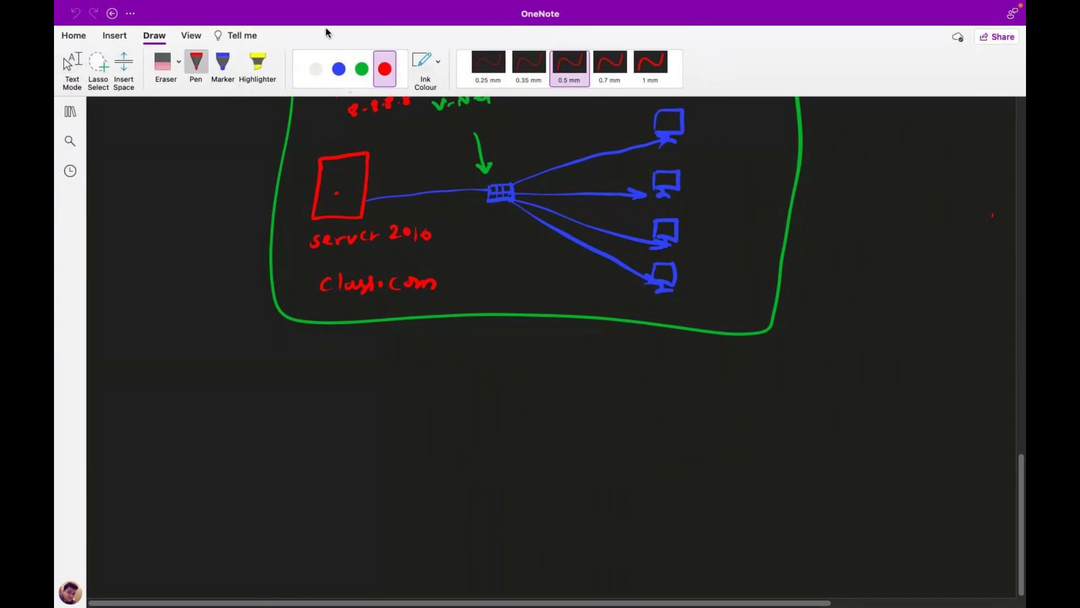
{"action": "left_click", "coordinate": [315, 70]}
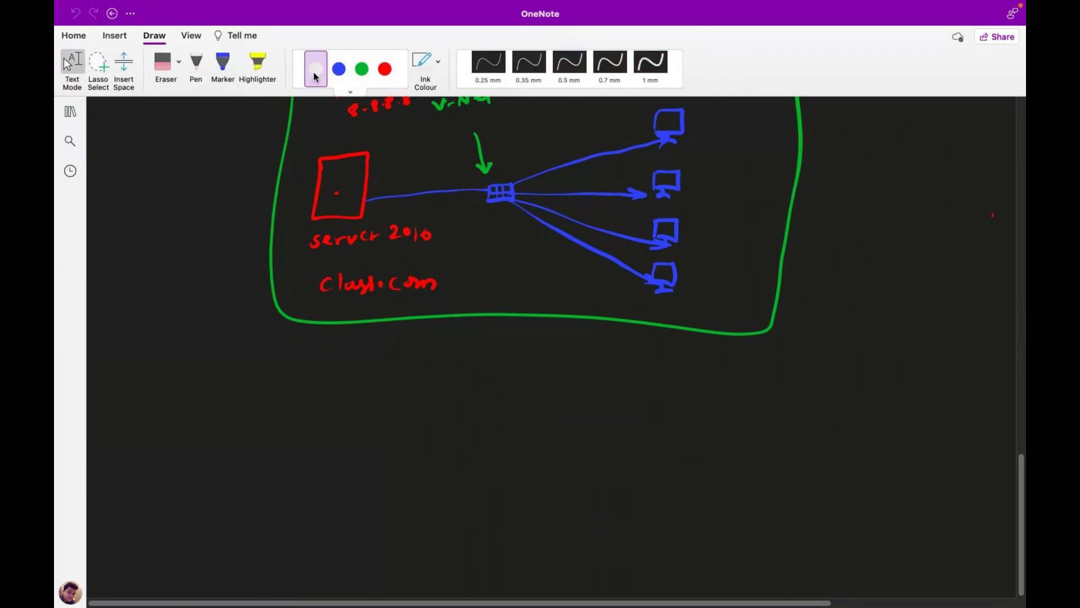
{"action": "left_click", "coordinate": [313, 72]}
{"action": "left_click", "coordinate": [989, 574]}
{"action": "scroll", "coordinate": [1007, 575], "scroll_direction": "down", "scroll_amount": 5}
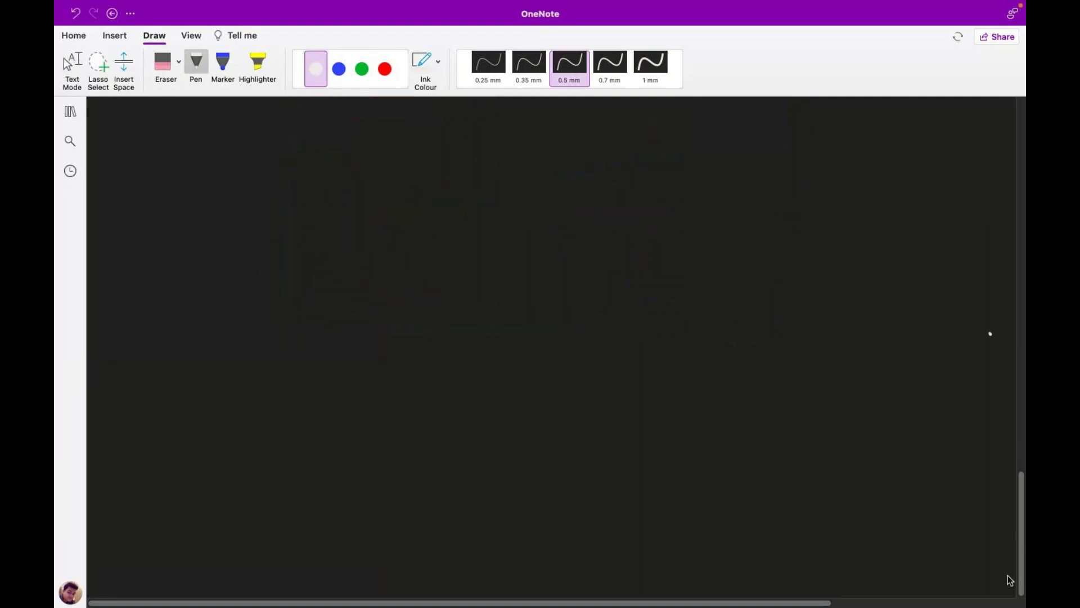
{"action": "left_click", "coordinate": [363, 84]}
{"action": "left_click_drag", "start_coordinate": [399, 133], "coordinate": [400, 149]}
{"action": "left_click_drag", "start_coordinate": [412, 137], "coordinate": [431, 145]}
{"action": "mouse_move", "coordinate": [448, 137]}
{"action": "left_mouse_down"}
{"action": "mouse_move", "coordinate": [441, 157]}
{"action": "mouse_move", "coordinate": [457, 126]}
{"action": "left_mouse_up"}
{"action": "mouse_move", "coordinate": [453, 135]}
{"action": "left_mouse_down"}
{"action": "mouse_move", "coordinate": [458, 168]}
{"action": "mouse_move", "coordinate": [479, 151]}
{"action": "left_mouse_up"}
{"action": "mouse_move", "coordinate": [480, 151]}
{"action": "left_mouse_down"}
{"action": "mouse_move", "coordinate": [499, 143]}
{"action": "mouse_move", "coordinate": [588, 163]}
{"action": "left_mouse_up"}
{"action": "mouse_move", "coordinate": [590, 150]}
{"action": "left_mouse_down"}
{"action": "mouse_move", "coordinate": [606, 163]}
{"action": "mouse_move", "coordinate": [641, 161]}
{"action": "left_mouse_up"}
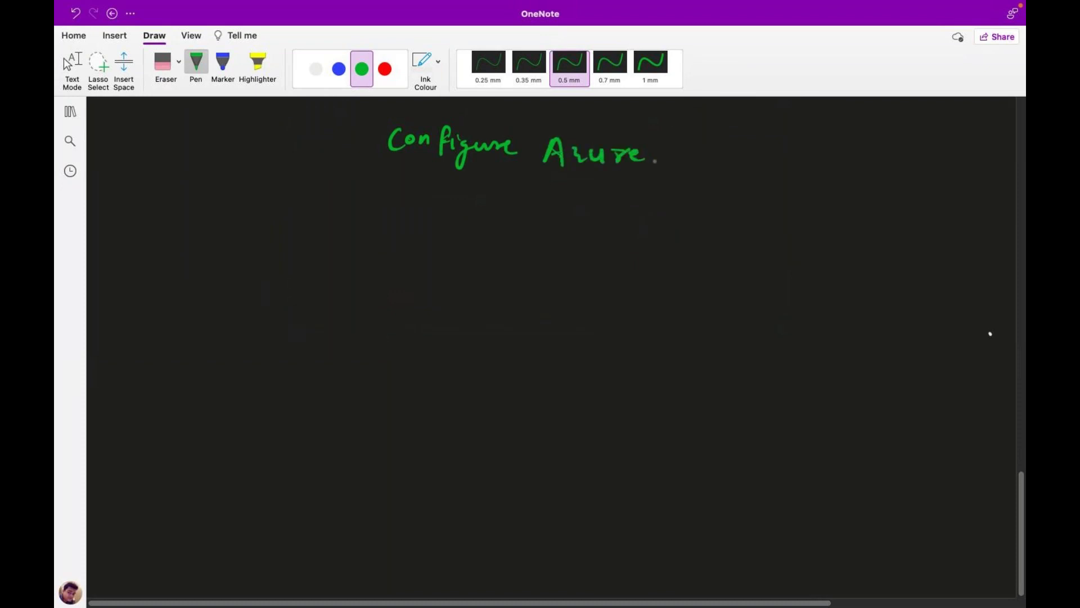
Add 'Bastion' and a bracket to complete the [Configure Azure Bastion] heading
{"action": "key", "text": "Escape"}
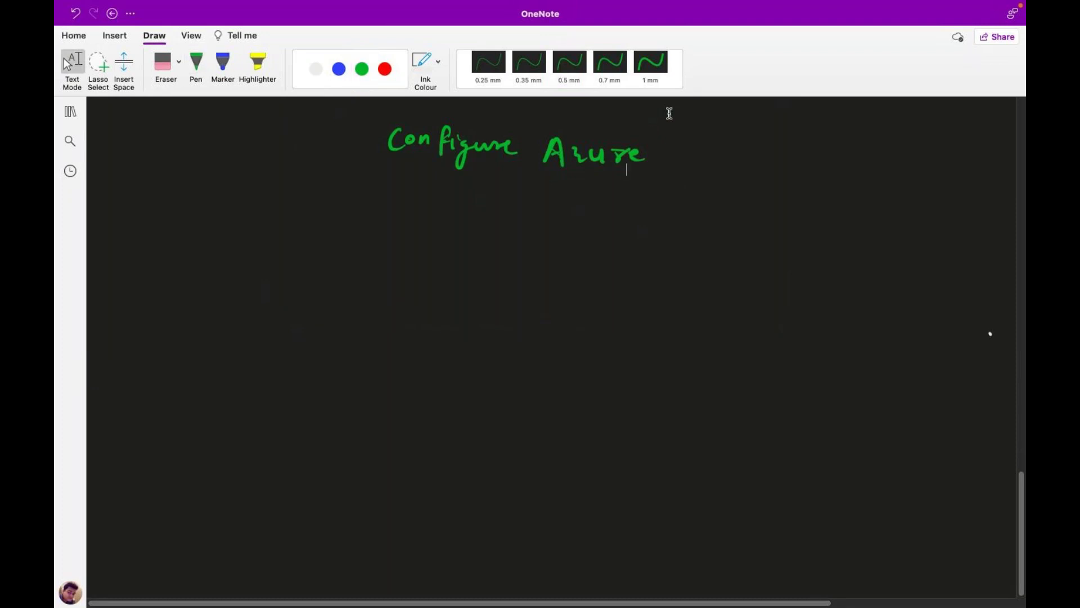
{"action": "left_click_drag", "start_coordinate": [668, 144], "coordinate": [670, 166]}
{"action": "mouse_move", "coordinate": [667, 145]}
{"action": "left_mouse_down"}
{"action": "mouse_move", "coordinate": [680, 158]}
{"action": "mouse_move", "coordinate": [671, 166]}
{"action": "left_mouse_up"}
{"action": "mouse_move", "coordinate": [691, 156]}
{"action": "left_mouse_down"}
{"action": "mouse_move", "coordinate": [715, 166]}
{"action": "mouse_move", "coordinate": [758, 160]}
{"action": "mouse_move", "coordinate": [794, 141]}
{"action": "mouse_move", "coordinate": [788, 162]}
{"action": "mouse_move", "coordinate": [769, 171]}
{"action": "left_mouse_up"}
{"action": "mouse_move", "coordinate": [391, 119]}
{"action": "left_mouse_down"}
{"action": "mouse_move", "coordinate": [371, 131]}
{"action": "mouse_move", "coordinate": [392, 162]}
{"action": "left_mouse_up"}
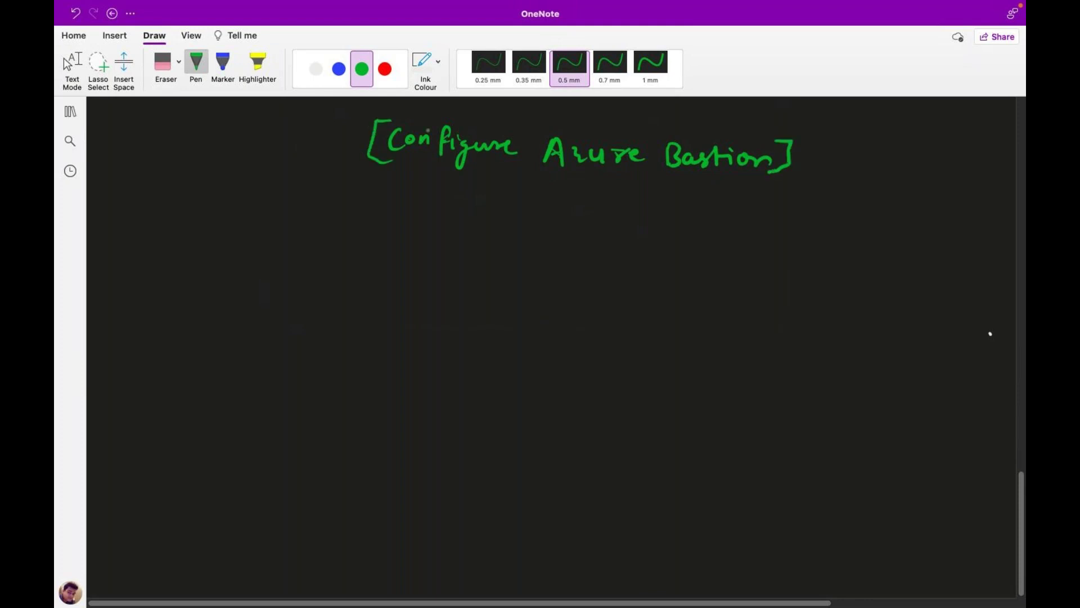
{"action": "left_click", "coordinate": [71, 67]}
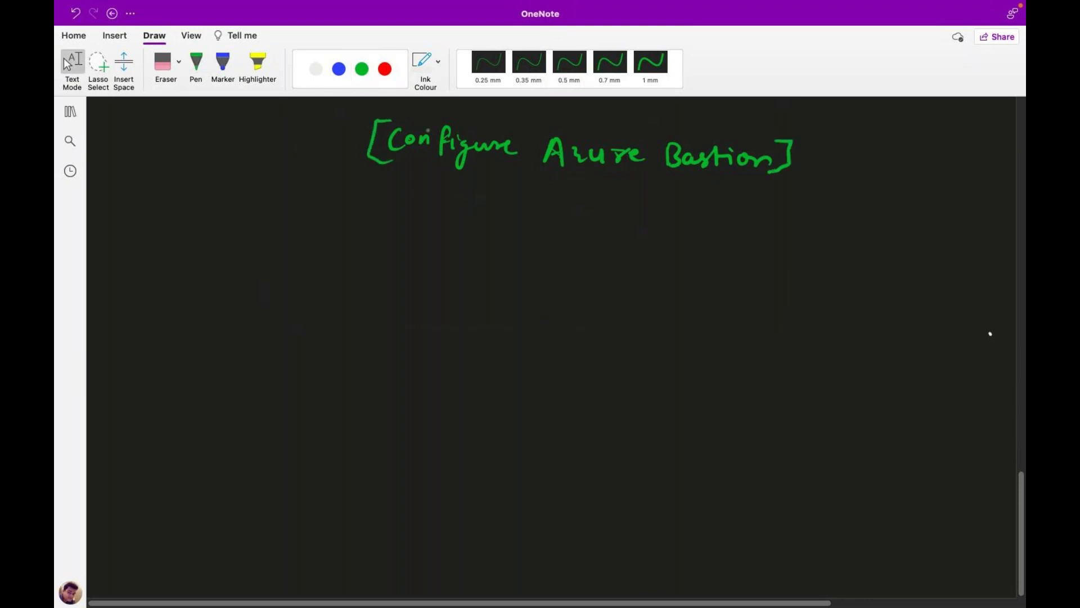
Switch to the macOS desktop and restore the minimized GoTo window
{"action": "key", "text": "ctrl+Right"}
{"action": "key", "text": "ctrl+Left"}
{"action": "key", "text": "ctrl+Left"}
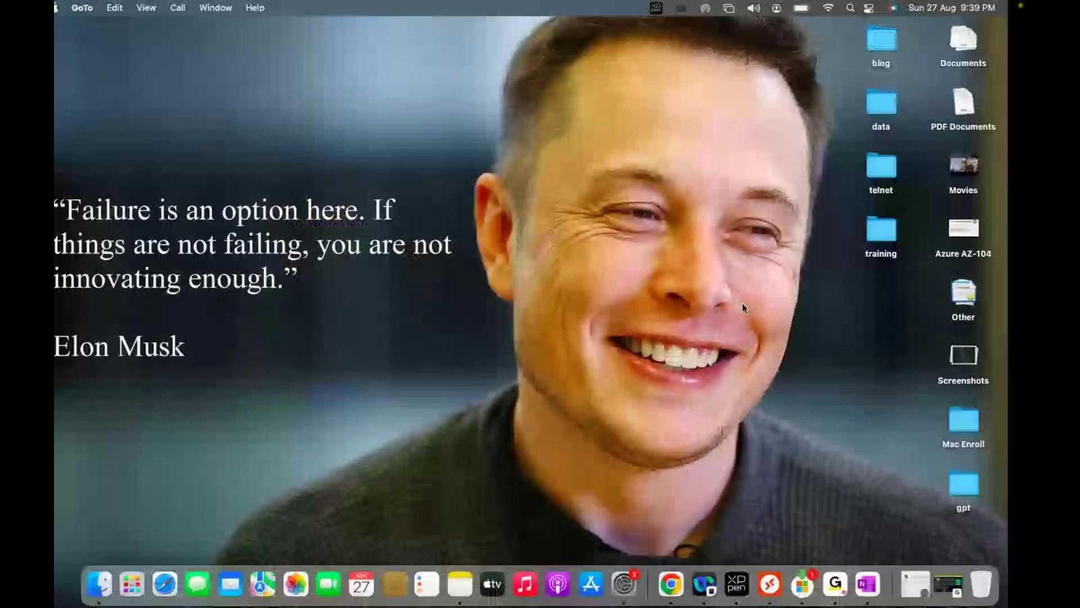
{"action": "left_click", "coordinate": [949, 590]}
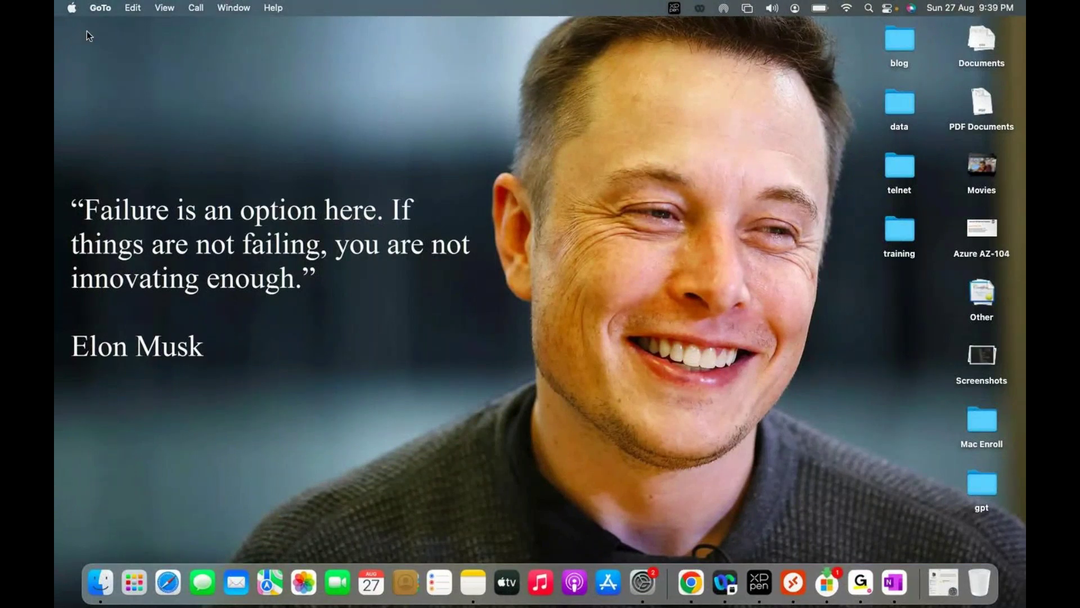
Switch from the desktop to the full-screen OneNote page headed [Configure Azure Bastion]
{"action": "key", "text": "ctrl+Right"}
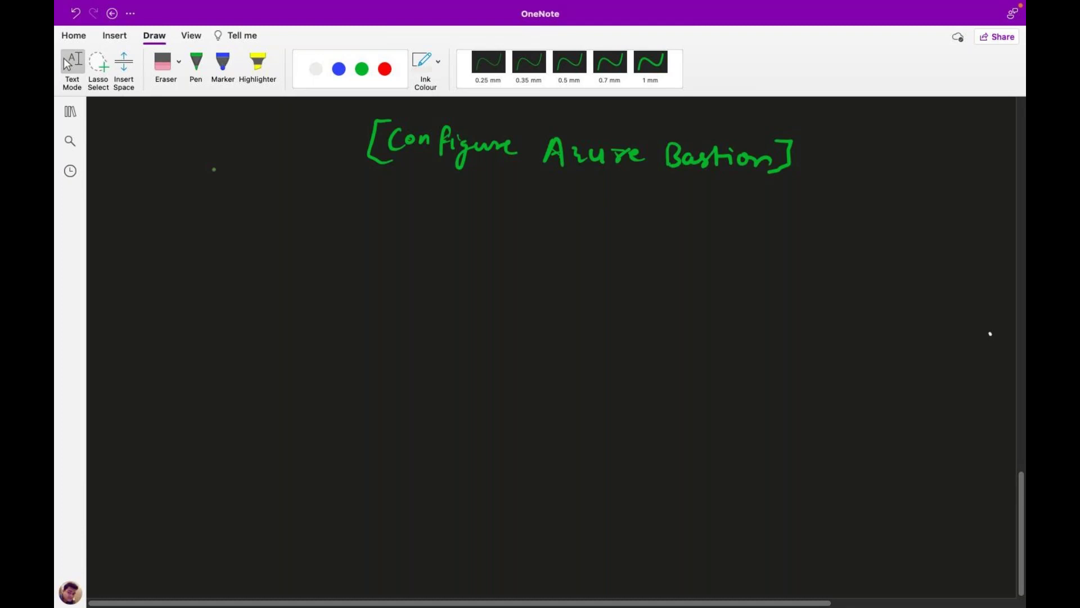
Sketch a red monitor with an arrow pointing right under the Bastion heading
{"action": "left_click", "coordinate": [385, 70]}
{"action": "mouse_move", "coordinate": [172, 298]}
{"action": "left_mouse_down"}
{"action": "mouse_move", "coordinate": [173, 341]}
{"action": "mouse_move", "coordinate": [229, 298]}
{"action": "mouse_move", "coordinate": [212, 339]}
{"action": "mouse_move", "coordinate": [172, 341]}
{"action": "mouse_move", "coordinate": [193, 358]}
{"action": "mouse_move", "coordinate": [209, 347]}
{"action": "left_mouse_up"}
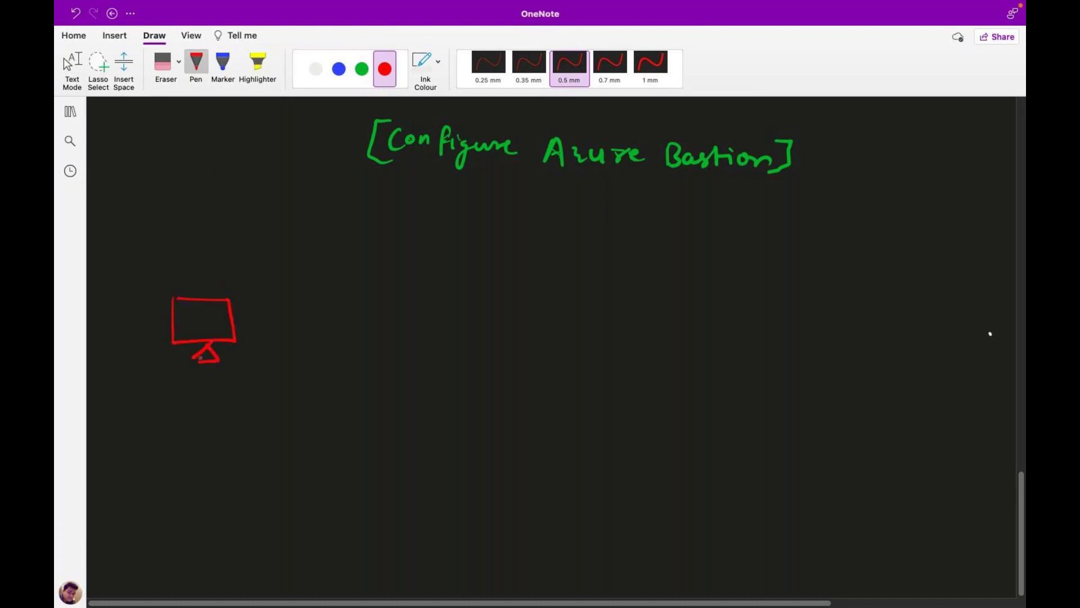
{"action": "left_click", "coordinate": [66, 62]}
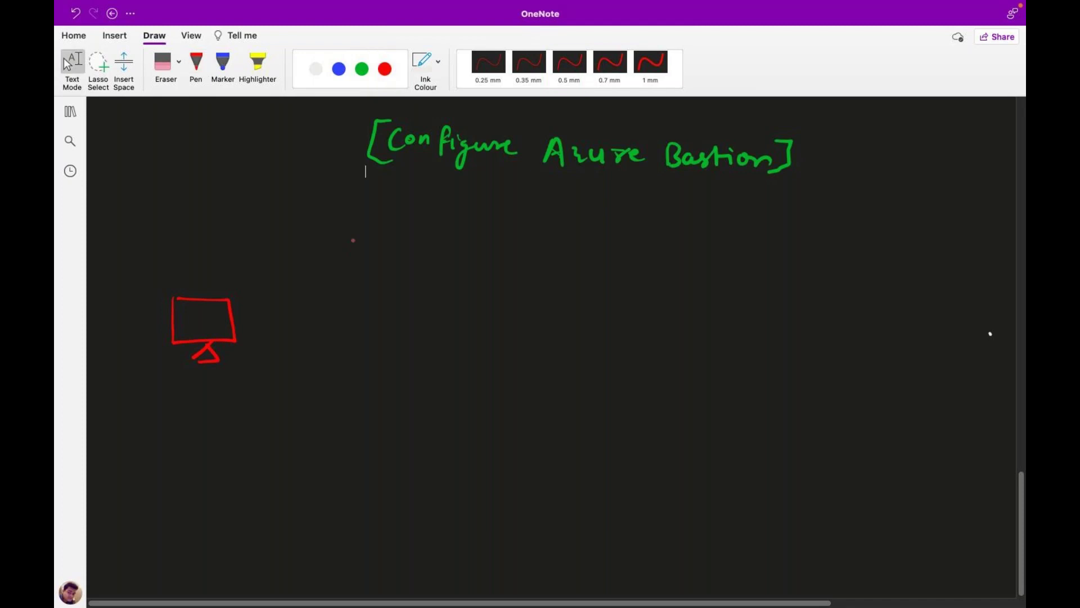
{"action": "left_click", "coordinate": [196, 63]}
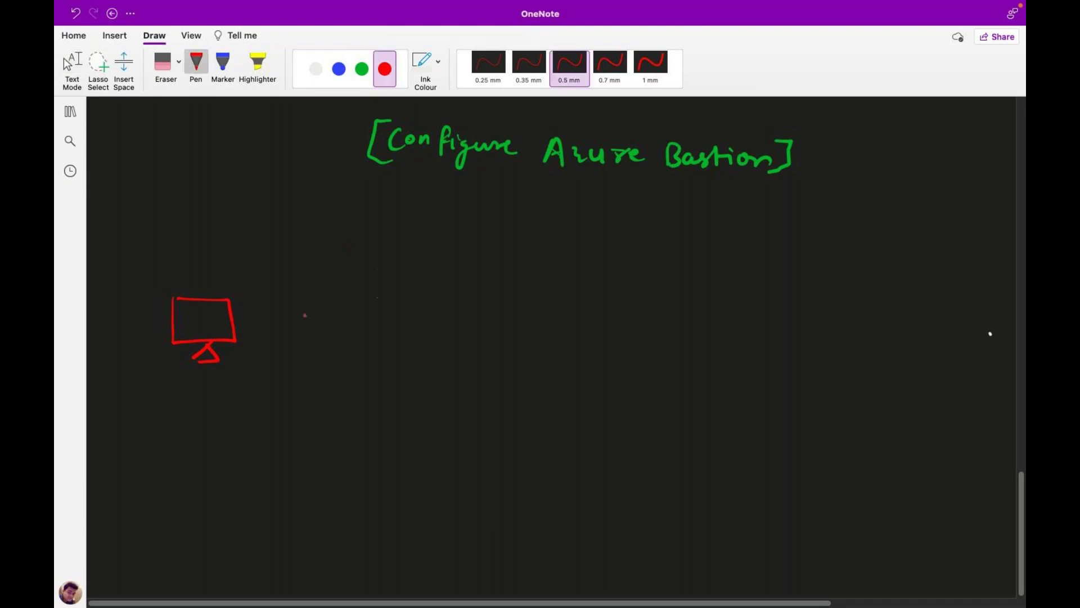
{"action": "left_click_drag", "start_coordinate": [255, 320], "coordinate": [304, 321]}
Handwrite 'connect VD using 4 Options' in red after the arrow
{"action": "mouse_move", "coordinate": [295, 315]}
{"action": "left_mouse_down"}
{"action": "mouse_move", "coordinate": [304, 322]}
{"action": "mouse_move", "coordinate": [296, 329]}
{"action": "left_mouse_up"}
{"action": "mouse_move", "coordinate": [324, 318]}
{"action": "left_mouse_down"}
{"action": "mouse_move", "coordinate": [325, 328]}
{"action": "mouse_move", "coordinate": [334, 321]}
{"action": "left_mouse_up"}
{"action": "mouse_move", "coordinate": [342, 328]}
{"action": "left_mouse_down"}
{"action": "mouse_move", "coordinate": [455, 319]}
{"action": "mouse_move", "coordinate": [466, 333]}
{"action": "left_mouse_up"}
{"action": "mouse_move", "coordinate": [467, 316]}
{"action": "left_mouse_down"}
{"action": "mouse_move", "coordinate": [467, 332]}
{"action": "mouse_move", "coordinate": [533, 329]}
{"action": "left_mouse_up"}
{"action": "mouse_move", "coordinate": [544, 318]}
{"action": "left_mouse_down"}
{"action": "mouse_move", "coordinate": [535, 331]}
{"action": "mouse_move", "coordinate": [655, 341]}
{"action": "mouse_move", "coordinate": [690, 320]}
{"action": "left_mouse_up"}
{"action": "mouse_move", "coordinate": [701, 319]}
{"action": "left_mouse_down"}
{"action": "mouse_move", "coordinate": [703, 345]}
{"action": "mouse_move", "coordinate": [714, 329]}
{"action": "left_mouse_up"}
{"action": "mouse_move", "coordinate": [724, 319]}
{"action": "left_mouse_down"}
{"action": "mouse_move", "coordinate": [726, 338]}
{"action": "mouse_move", "coordinate": [732, 322]}
{"action": "left_mouse_up"}
{"action": "left_click", "coordinate": [740, 316]}
{"action": "mouse_move", "coordinate": [737, 326]}
{"action": "left_mouse_down"}
{"action": "mouse_move", "coordinate": [738, 335]}
{"action": "mouse_move", "coordinate": [785, 339]}
{"action": "left_mouse_up"}
{"action": "left_click_drag", "start_coordinate": [802, 325], "coordinate": [792, 342]}
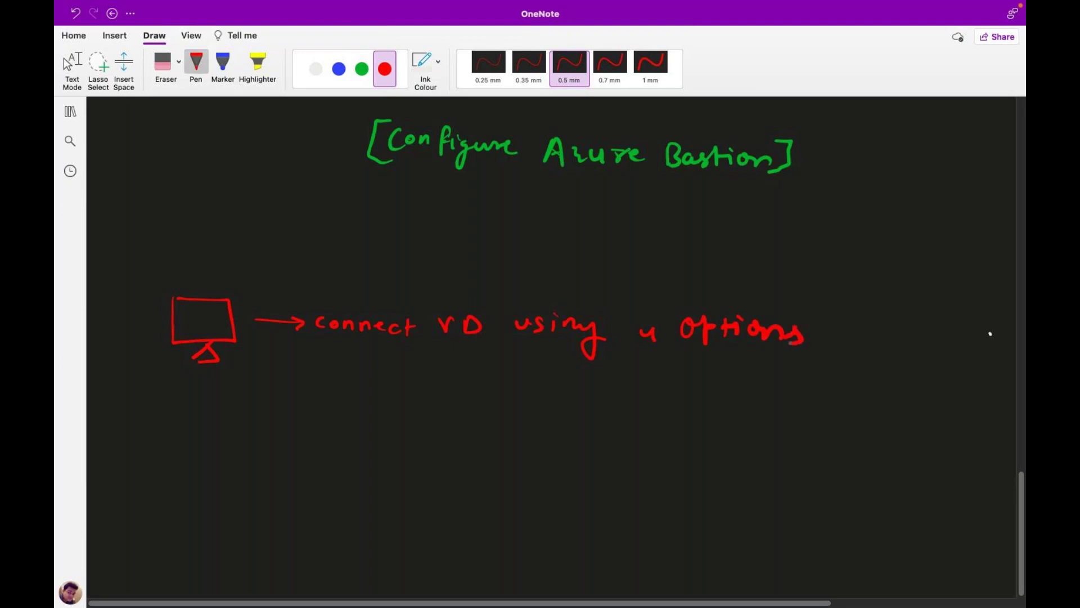
Write list numbers 1 through 4 in green ink below the note
{"action": "left_click", "coordinate": [362, 68]}
{"action": "left_click", "coordinate": [507, 411]}
{"action": "mouse_move", "coordinate": [497, 400]}
{"action": "left_mouse_down"}
{"action": "mouse_move", "coordinate": [483, 462]}
{"action": "mouse_move", "coordinate": [499, 460]}
{"action": "mouse_move", "coordinate": [487, 500]}
{"action": "mouse_move", "coordinate": [501, 531]}
{"action": "left_mouse_up"}
{"action": "left_click", "coordinate": [510, 455]}
{"action": "left_click", "coordinate": [512, 494]}
{"action": "left_click_drag", "start_coordinate": [496, 523], "coordinate": [497, 537]}
Handwrite RDP and SSH as options 1 and 2, and begin Bastion for option 3
{"action": "mouse_move", "coordinate": [541, 396]}
{"action": "left_mouse_down"}
{"action": "mouse_move", "coordinate": [540, 419]}
{"action": "mouse_move", "coordinate": [568, 413]}
{"action": "left_mouse_up"}
{"action": "mouse_move", "coordinate": [570, 395]}
{"action": "left_mouse_down"}
{"action": "mouse_move", "coordinate": [571, 414]}
{"action": "mouse_move", "coordinate": [597, 416]}
{"action": "left_mouse_up"}
{"action": "left_click_drag", "start_coordinate": [599, 394], "coordinate": [599, 405]}
{"action": "left_click_drag", "start_coordinate": [549, 436], "coordinate": [539, 451]}
{"action": "mouse_move", "coordinate": [565, 435]}
{"action": "left_mouse_down"}
{"action": "mouse_move", "coordinate": [558, 450]}
{"action": "mouse_move", "coordinate": [574, 453]}
{"action": "left_mouse_up"}
{"action": "mouse_move", "coordinate": [576, 444]}
{"action": "left_mouse_down"}
{"action": "mouse_move", "coordinate": [586, 441]}
{"action": "mouse_move", "coordinate": [585, 457]}
{"action": "left_mouse_up"}
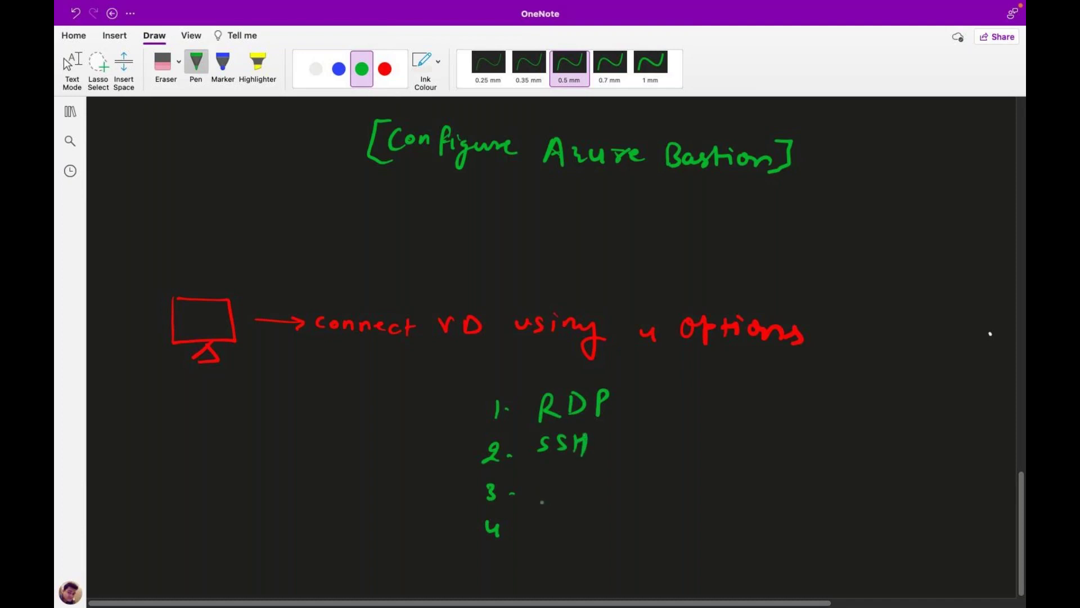
{"action": "left_click_drag", "start_coordinate": [543, 480], "coordinate": [546, 497]}
{"action": "left_click_drag", "start_coordinate": [565, 489], "coordinate": [572, 494]}
{"action": "left_click_drag", "start_coordinate": [570, 490], "coordinate": [576, 488]}
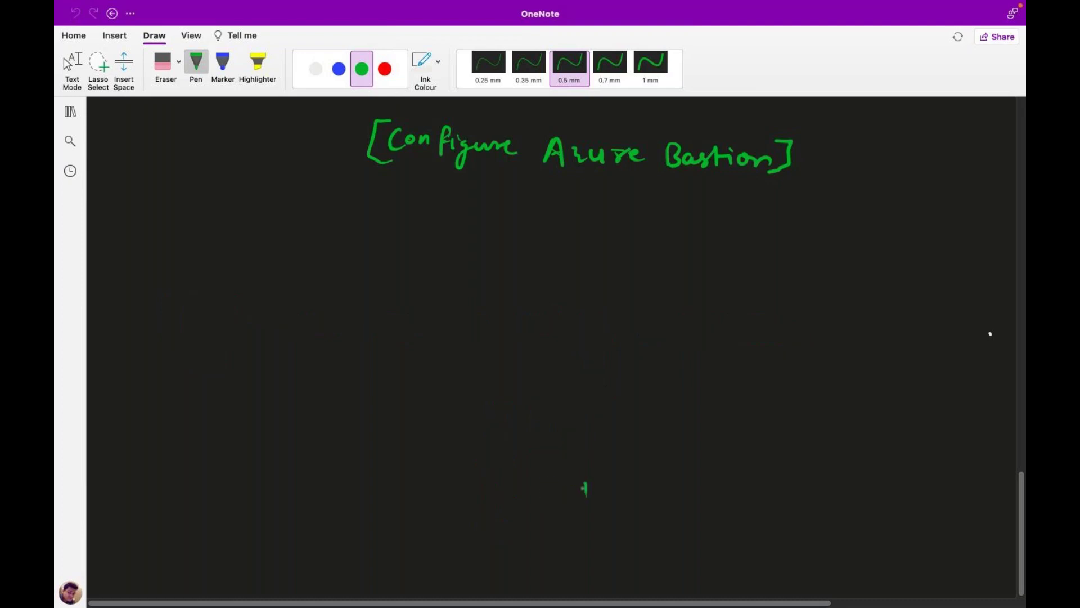
{"action": "left_click", "coordinate": [595, 493]}
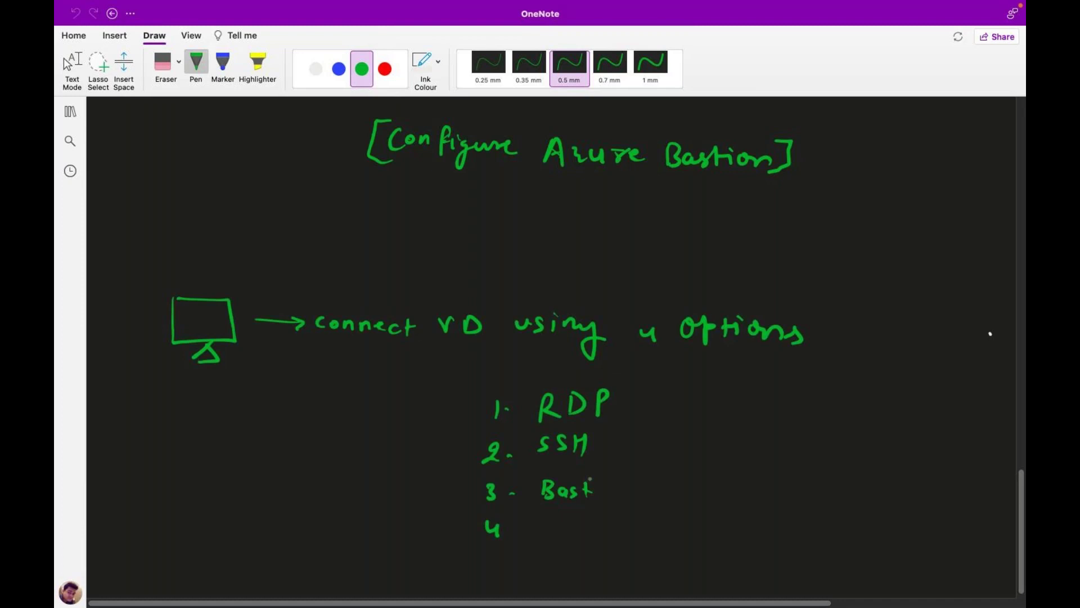
Finish Bastion and write 'windows Admin Center' as option 4
{"action": "left_click", "coordinate": [72, 68]}
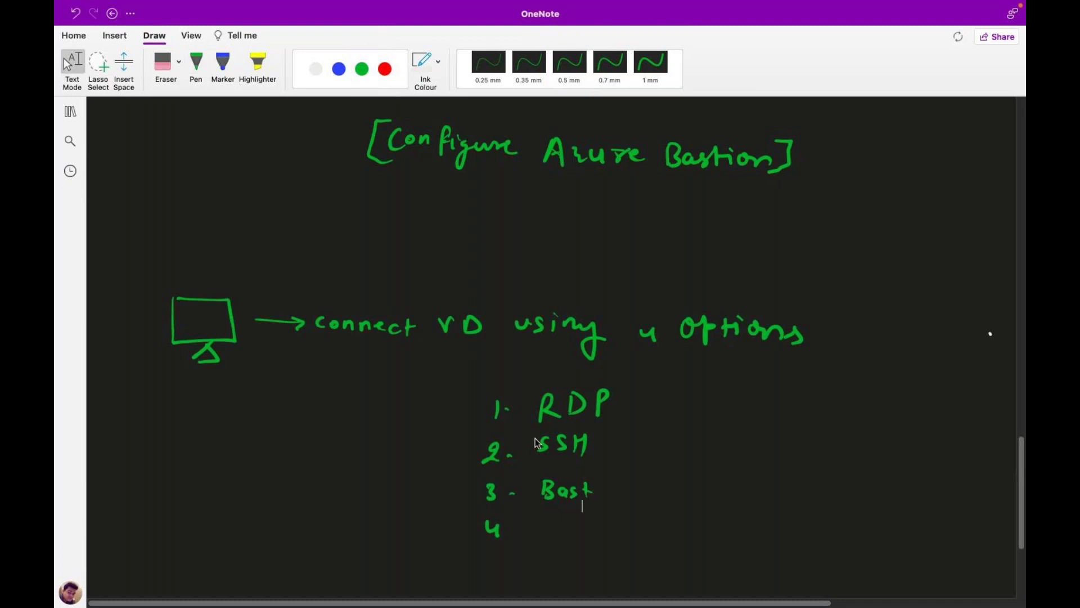
{"action": "mouse_move", "coordinate": [595, 485]}
{"action": "left_mouse_down"}
{"action": "mouse_move", "coordinate": [596, 497]}
{"action": "mouse_move", "coordinate": [633, 498]}
{"action": "left_mouse_up"}
{"action": "left_click_drag", "start_coordinate": [507, 528], "coordinate": [614, 532]}
{"action": "left_click", "coordinate": [574, 516]}
{"action": "mouse_move", "coordinate": [609, 524]}
{"action": "left_mouse_down"}
{"action": "mouse_move", "coordinate": [660, 523]}
{"action": "mouse_move", "coordinate": [646, 540]}
{"action": "mouse_move", "coordinate": [710, 526]}
{"action": "mouse_move", "coordinate": [700, 527]}
{"action": "mouse_move", "coordinate": [821, 531]}
{"action": "left_mouse_up"}
{"action": "left_click", "coordinate": [744, 514]}
{"action": "mouse_move", "coordinate": [825, 531]}
{"action": "left_mouse_down"}
{"action": "mouse_move", "coordinate": [834, 524]}
{"action": "mouse_move", "coordinate": [841, 534]}
{"action": "left_mouse_up"}
{"action": "left_click_drag", "start_coordinate": [832, 523], "coordinate": [891, 521]}
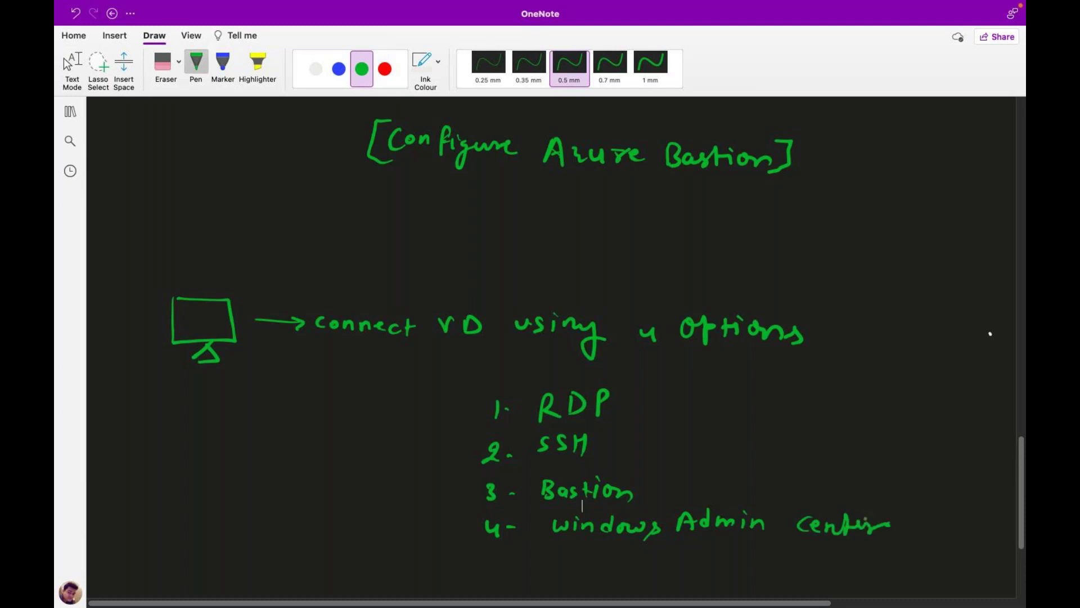
{"action": "left_click", "coordinate": [72, 65]}
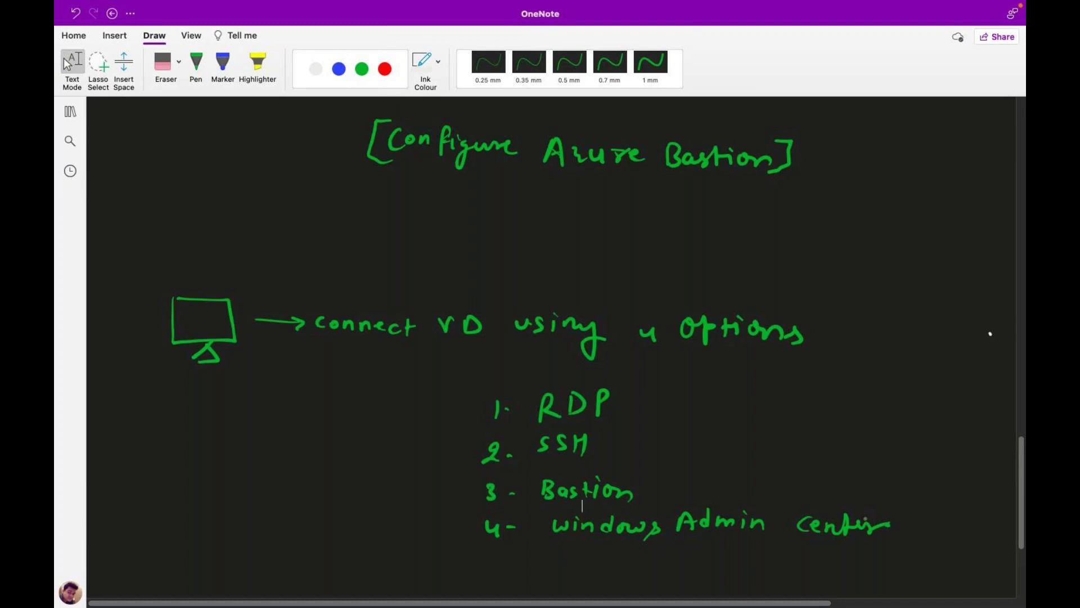
Bracket Bastion in red parentheses and draw a red arrow to 'network' beside it
{"action": "left_click", "coordinate": [196, 63]}
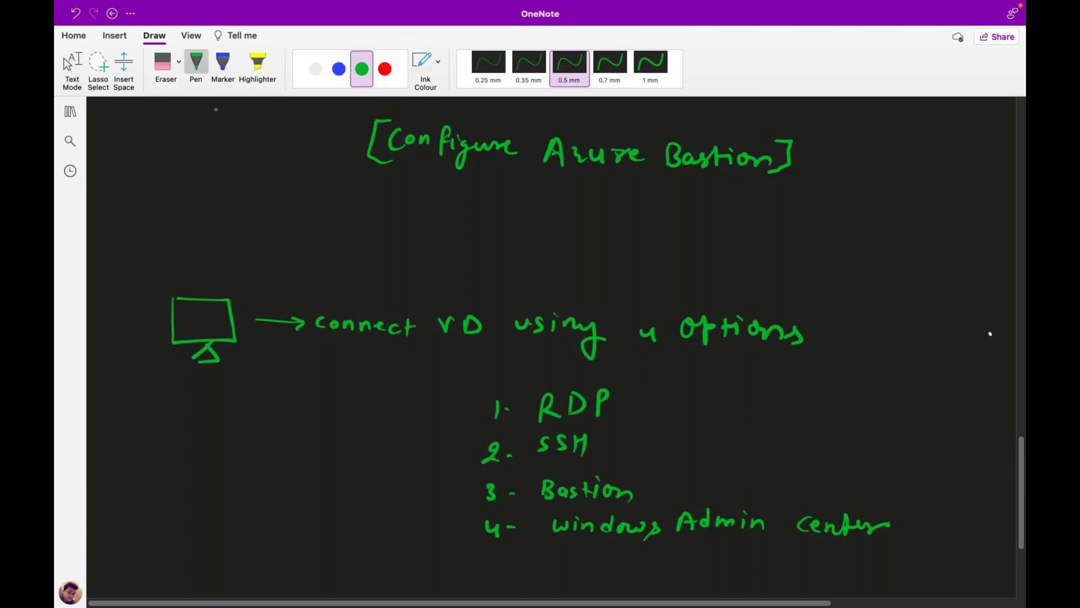
{"action": "left_click", "coordinate": [386, 71]}
{"action": "left_click_drag", "start_coordinate": [534, 477], "coordinate": [533, 508]}
{"action": "left_click_drag", "start_coordinate": [630, 479], "coordinate": [619, 509]}
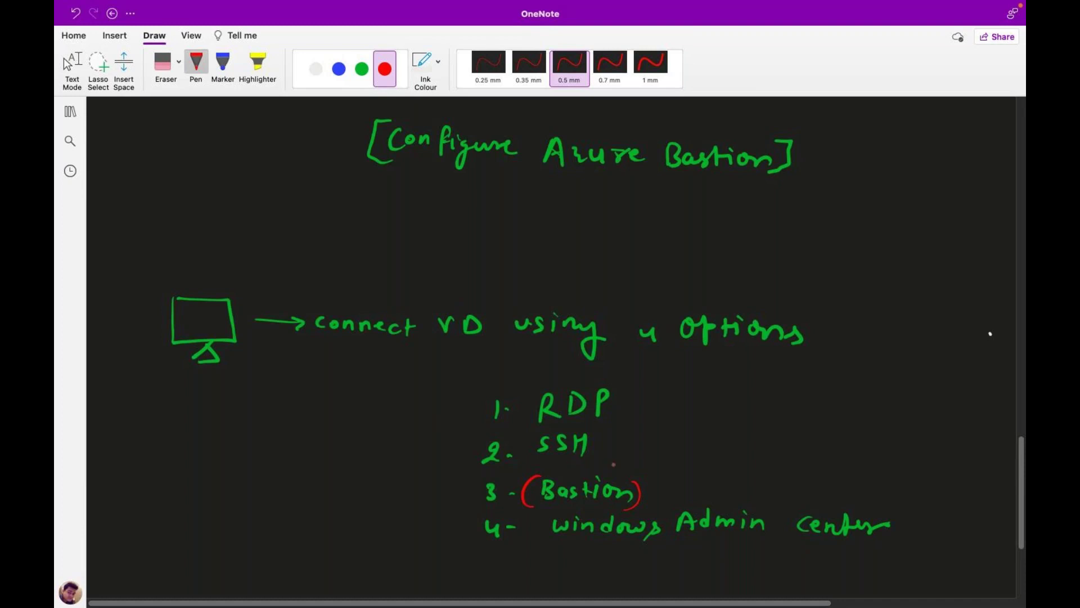
{"action": "mouse_move", "coordinate": [653, 489]}
{"action": "left_mouse_down"}
{"action": "mouse_move", "coordinate": [779, 475]}
{"action": "mouse_move", "coordinate": [792, 502]}
{"action": "left_mouse_up"}
{"action": "scroll", "coordinate": [1013, 532], "scroll_direction": "down", "scroll_amount": 5}
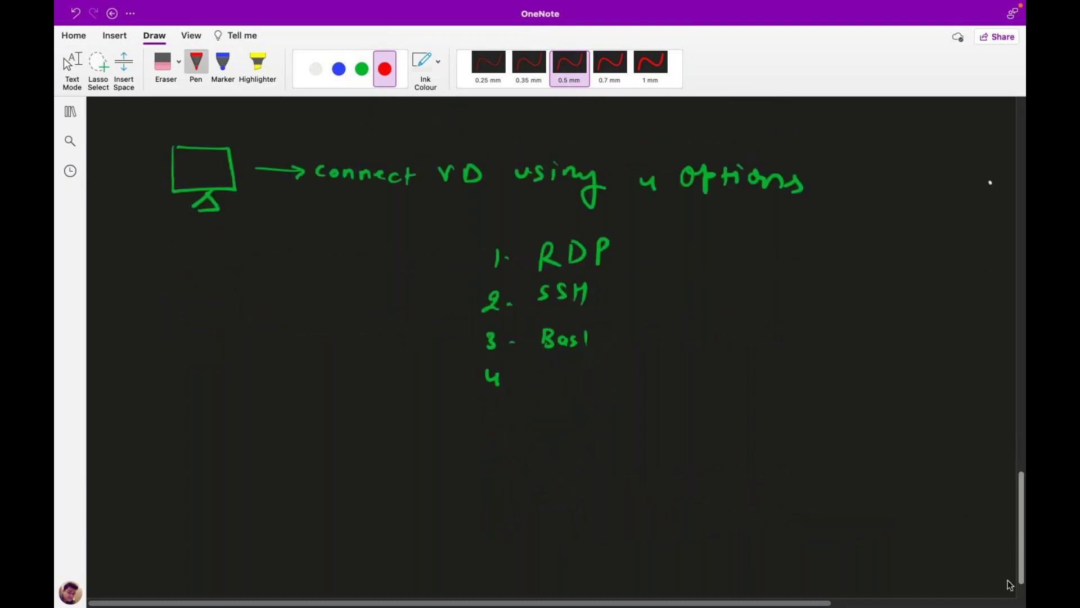
{"action": "scroll", "coordinate": [555, 354], "scroll_direction": "down", "scroll_amount": 1}
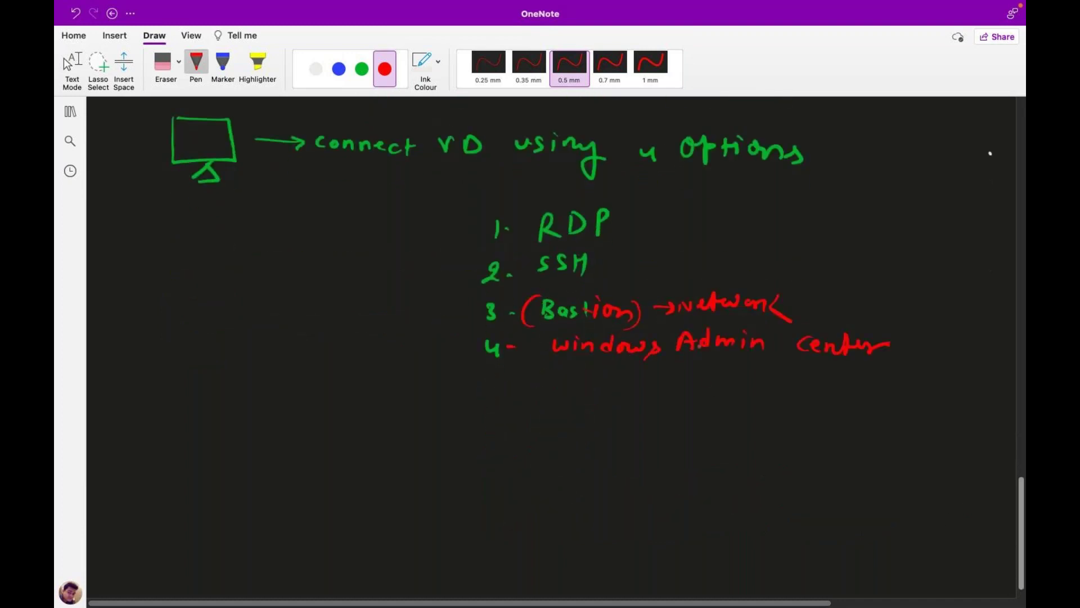
{"action": "left_click", "coordinate": [69, 63]}
{"action": "left_click", "coordinate": [69, 63]}
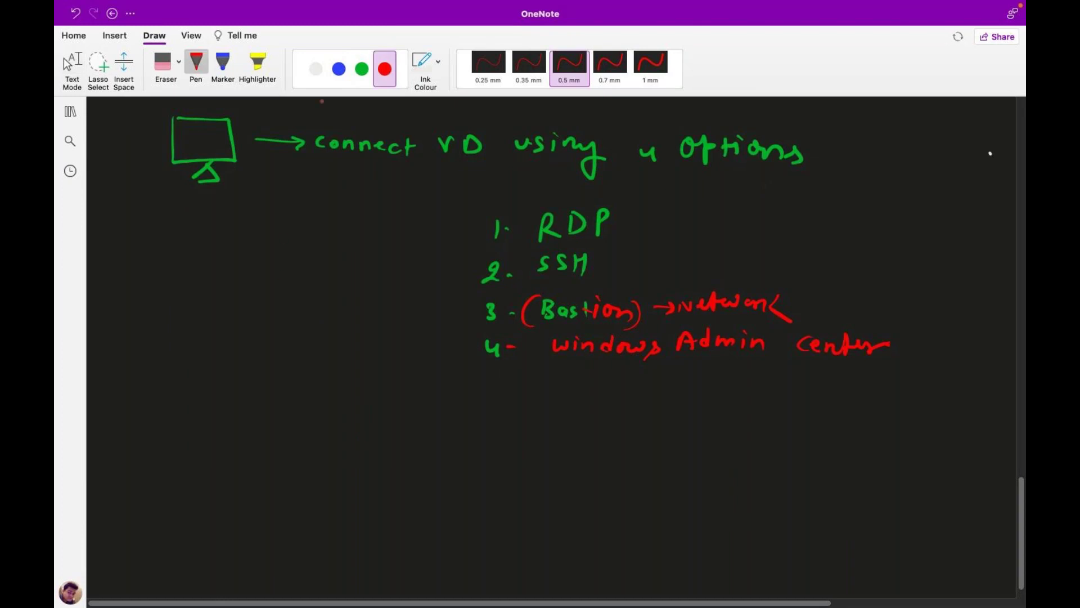
{"action": "left_click", "coordinate": [339, 68]}
Draw a blue monitor with a stand and label it VM
{"action": "mouse_move", "coordinate": [201, 478]}
{"action": "left_mouse_down"}
{"action": "mouse_move", "coordinate": [200, 515]}
{"action": "mouse_move", "coordinate": [252, 515]}
{"action": "mouse_move", "coordinate": [200, 517]}
{"action": "left_mouse_up"}
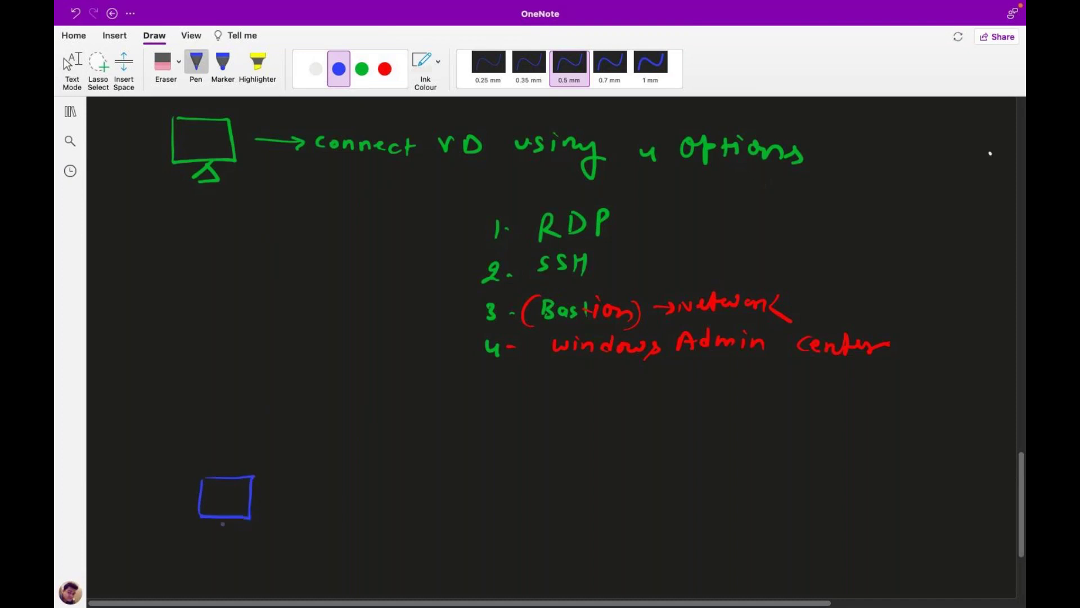
{"action": "mouse_move", "coordinate": [222, 520]}
{"action": "left_mouse_down"}
{"action": "mouse_move", "coordinate": [234, 531]}
{"action": "mouse_move", "coordinate": [214, 534]}
{"action": "mouse_move", "coordinate": [240, 532]}
{"action": "left_mouse_up"}
{"action": "left_click_drag", "start_coordinate": [189, 560], "coordinate": [202, 561]}
{"action": "left_click_drag", "start_coordinate": [208, 551], "coordinate": [222, 551]}
{"action": "mouse_move", "coordinate": [229, 569]}
{"action": "left_mouse_down"}
{"action": "mouse_move", "coordinate": [234, 554]}
{"action": "mouse_move", "coordinate": [248, 554]}
{"action": "mouse_move", "coordinate": [248, 569]}
{"action": "left_mouse_up"}
{"action": "key", "text": "super+z"}
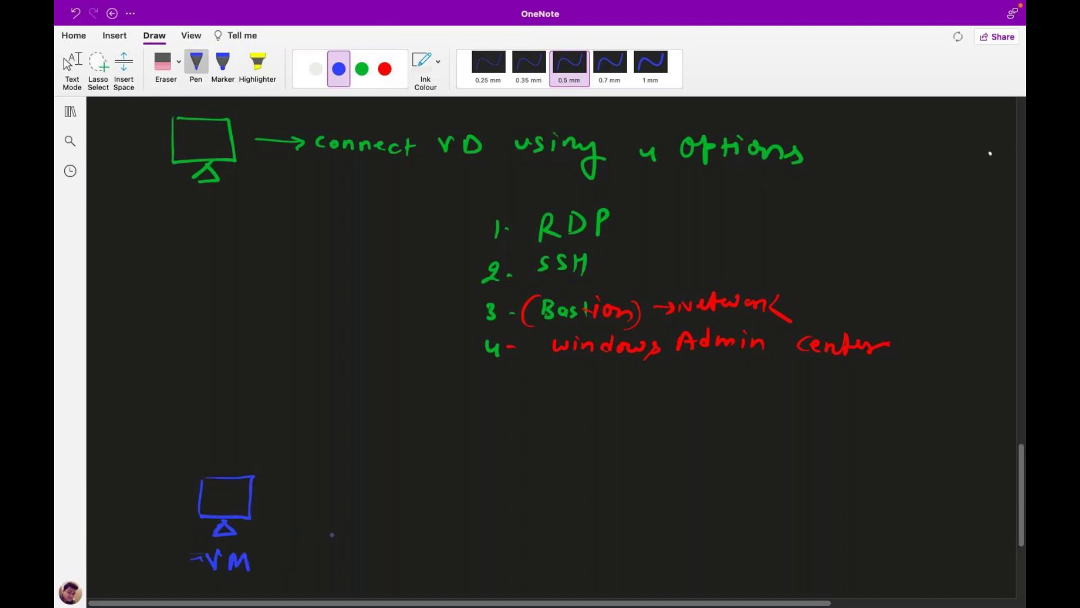
Draw a blue arrow from the VM monitor to a handwritten 'Bastion'
{"action": "left_click_drag", "start_coordinate": [305, 497], "coordinate": [400, 500]}
{"action": "mouse_move", "coordinate": [384, 492]}
{"action": "left_mouse_down"}
{"action": "mouse_move", "coordinate": [387, 509]}
{"action": "mouse_move", "coordinate": [438, 499]}
{"action": "mouse_move", "coordinate": [437, 509]}
{"action": "mouse_move", "coordinate": [388, 509]}
{"action": "left_mouse_up"}
{"action": "key", "text": "super+z"}
{"action": "left_click_drag", "start_coordinate": [468, 501], "coordinate": [498, 511]}
{"action": "left_click_drag", "start_coordinate": [487, 501], "coordinate": [561, 513]}
Draw a white branch arrow from Bastion noted 'No pub IP Required'
{"action": "left_click", "coordinate": [316, 69]}
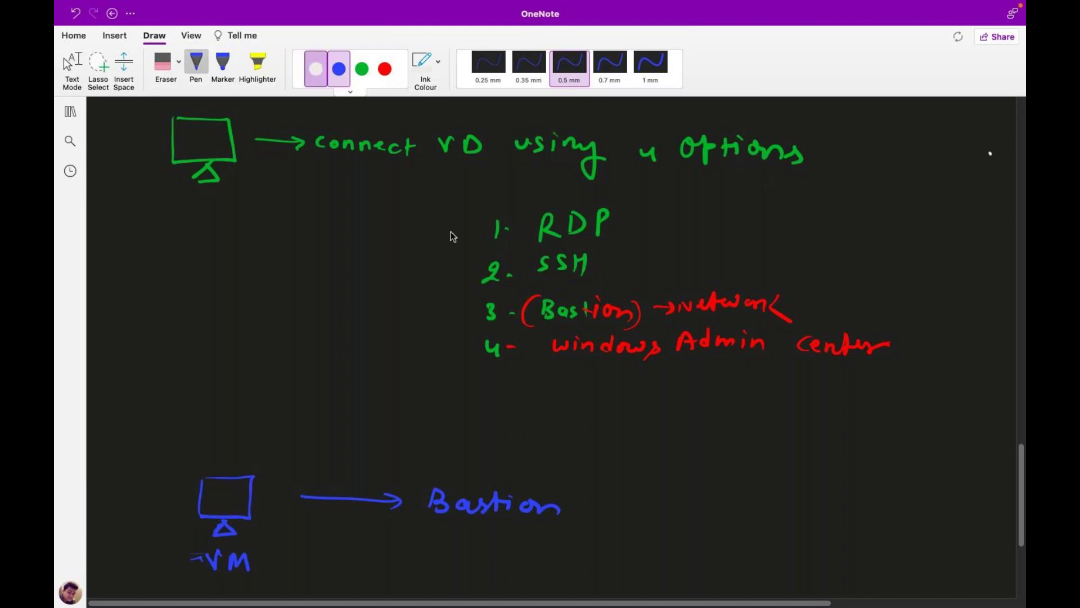
{"action": "mouse_move", "coordinate": [565, 495]}
{"action": "left_mouse_down"}
{"action": "mouse_move", "coordinate": [625, 465]}
{"action": "mouse_move", "coordinate": [621, 474]}
{"action": "mouse_move", "coordinate": [694, 460]}
{"action": "left_mouse_up"}
{"action": "mouse_move", "coordinate": [716, 460]}
{"action": "left_mouse_down"}
{"action": "mouse_move", "coordinate": [717, 475]}
{"action": "mouse_move", "coordinate": [743, 454]}
{"action": "mouse_move", "coordinate": [744, 471]}
{"action": "mouse_move", "coordinate": [779, 469]}
{"action": "mouse_move", "coordinate": [783, 454]}
{"action": "left_mouse_up"}
{"action": "mouse_move", "coordinate": [786, 454]}
{"action": "left_mouse_down"}
{"action": "mouse_move", "coordinate": [787, 473]}
{"action": "mouse_move", "coordinate": [797, 465]}
{"action": "mouse_move", "coordinate": [788, 474]}
{"action": "mouse_move", "coordinate": [852, 463]}
{"action": "left_mouse_up"}
{"action": "left_click", "coordinate": [804, 460]}
{"action": "mouse_move", "coordinate": [854, 456]}
{"action": "left_mouse_down"}
{"action": "mouse_move", "coordinate": [890, 473]}
{"action": "mouse_move", "coordinate": [951, 466]}
{"action": "left_mouse_up"}
{"action": "left_click", "coordinate": [895, 453]}
{"action": "mouse_move", "coordinate": [951, 473]}
{"action": "left_mouse_down"}
{"action": "mouse_move", "coordinate": [958, 453]}
{"action": "mouse_move", "coordinate": [946, 482]}
{"action": "left_mouse_up"}
{"action": "left_click", "coordinate": [967, 477]}
Add a lower branch noted 'No NSG' and a brace grouping both notes
{"action": "mouse_move", "coordinate": [568, 483]}
{"action": "left_mouse_down"}
{"action": "mouse_move", "coordinate": [608, 513]}
{"action": "mouse_move", "coordinate": [690, 497]}
{"action": "left_mouse_up"}
{"action": "mouse_move", "coordinate": [694, 501]}
{"action": "left_mouse_down"}
{"action": "mouse_move", "coordinate": [698, 510]}
{"action": "mouse_move", "coordinate": [742, 502]}
{"action": "mouse_move", "coordinate": [732, 514]}
{"action": "left_mouse_up"}
{"action": "left_click", "coordinate": [751, 511]}
{"action": "mouse_move", "coordinate": [732, 508]}
{"action": "left_mouse_down"}
{"action": "mouse_move", "coordinate": [800, 514]}
{"action": "mouse_move", "coordinate": [811, 493]}
{"action": "mouse_move", "coordinate": [816, 530]}
{"action": "left_mouse_up"}
{"action": "left_click", "coordinate": [775, 508]}
{"action": "left_click", "coordinate": [812, 513]}
{"action": "left_click", "coordinate": [825, 512]}
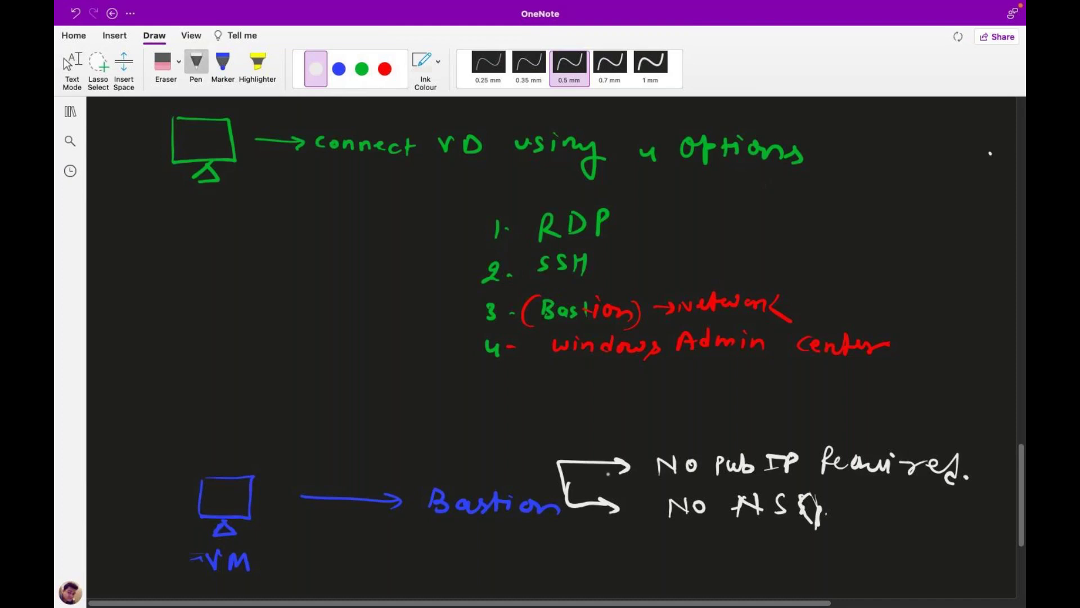
{"action": "mouse_move", "coordinate": [963, 448]}
{"action": "left_mouse_down"}
{"action": "mouse_move", "coordinate": [989, 493]}
{"action": "mouse_move", "coordinate": [967, 537]}
{"action": "left_mouse_up"}
Erase the messy NSG after 'No' with a large eraser
{"action": "left_click", "coordinate": [68, 62]}
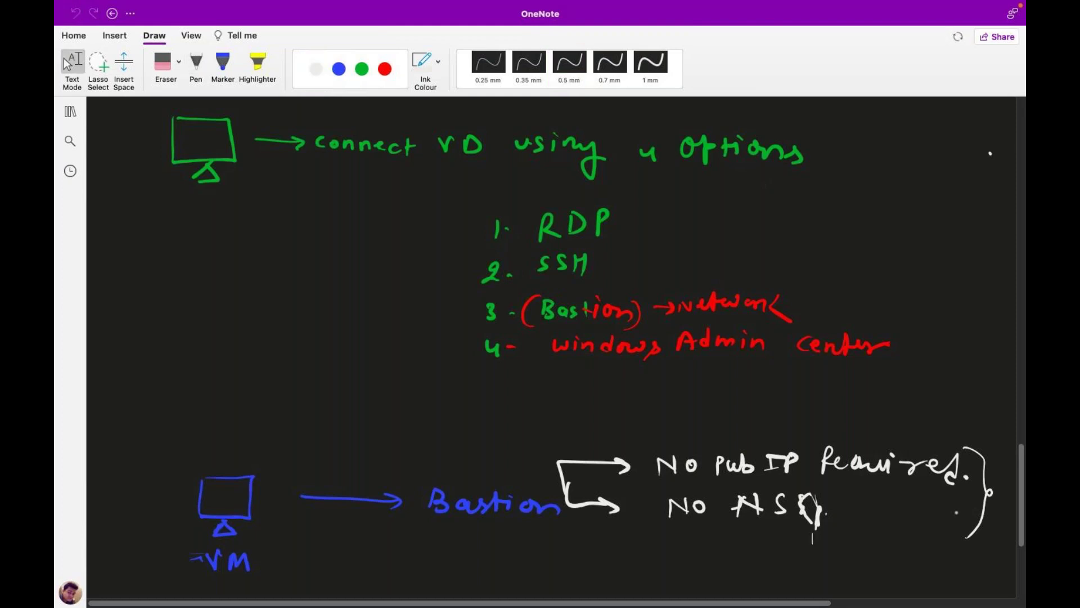
{"action": "left_click", "coordinate": [196, 63]}
{"action": "left_click", "coordinate": [163, 63]}
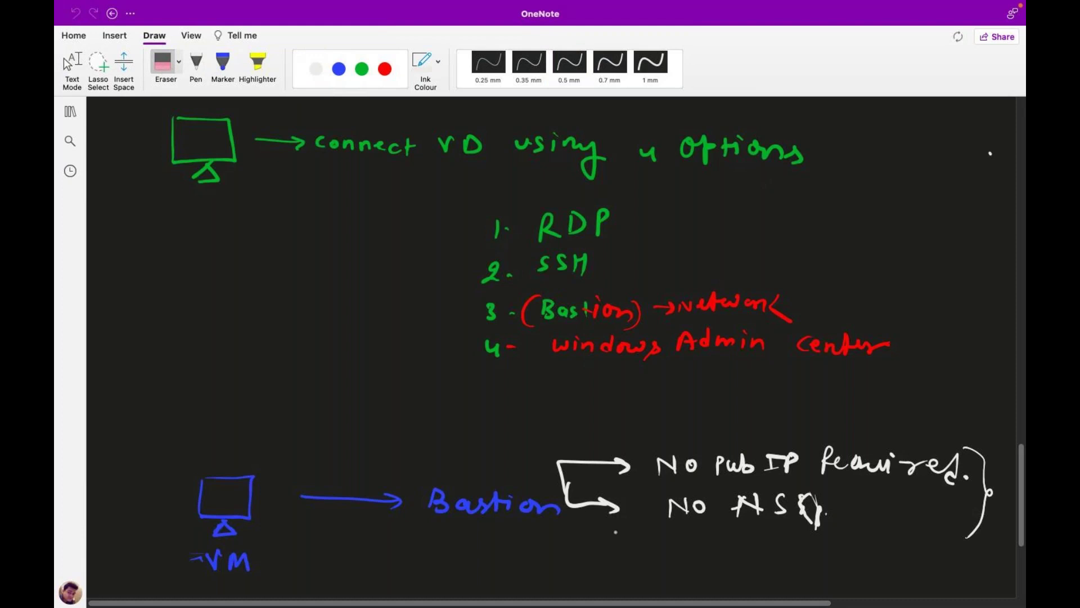
{"action": "left_click", "coordinate": [178, 61]}
{"action": "left_click", "coordinate": [208, 115]}
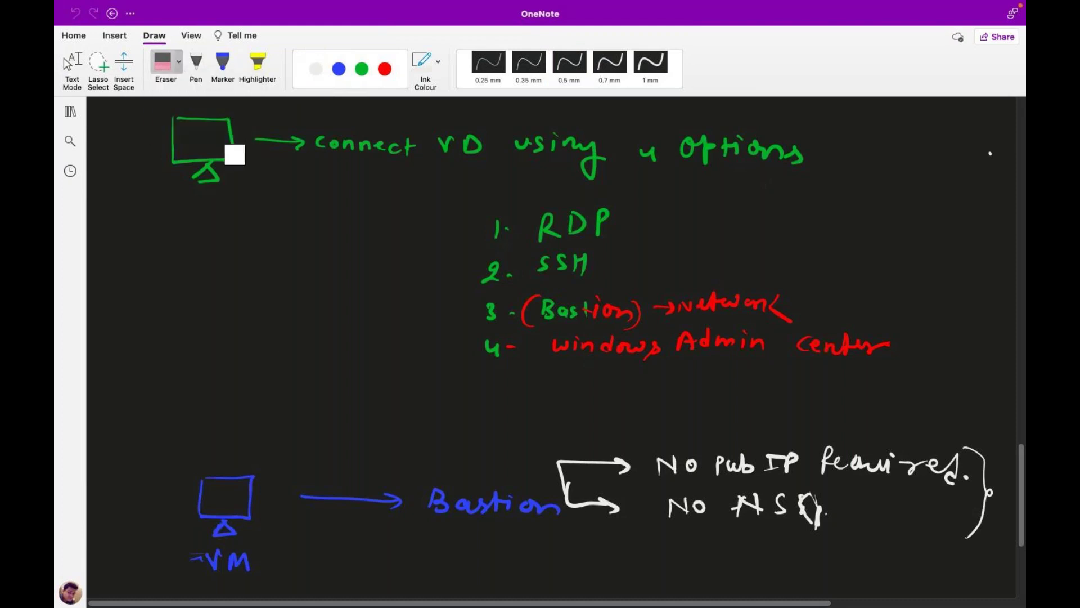
{"action": "mouse_move", "coordinate": [771, 518]}
{"action": "left_mouse_down"}
{"action": "mouse_move", "coordinate": [742, 504]}
{"action": "mouse_move", "coordinate": [824, 501]}
{"action": "mouse_move", "coordinate": [822, 525]}
{"action": "left_mouse_up"}
Rewrite NSG in white ink, then switch to the Azure portal's Domain VM overview
{"action": "left_click", "coordinate": [318, 72]}
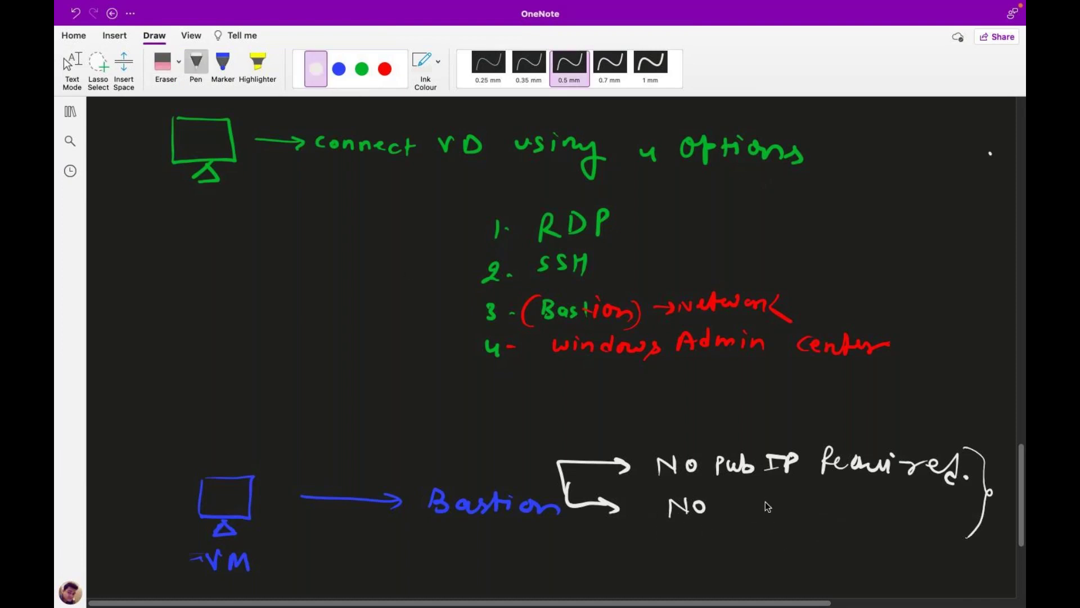
{"action": "key", "text": "Escape"}
{"action": "mouse_move", "coordinate": [730, 516]}
{"action": "left_mouse_down"}
{"action": "mouse_move", "coordinate": [745, 499]}
{"action": "mouse_move", "coordinate": [754, 517]}
{"action": "mouse_move", "coordinate": [776, 515]}
{"action": "left_mouse_up"}
{"action": "key", "text": "Escape"}
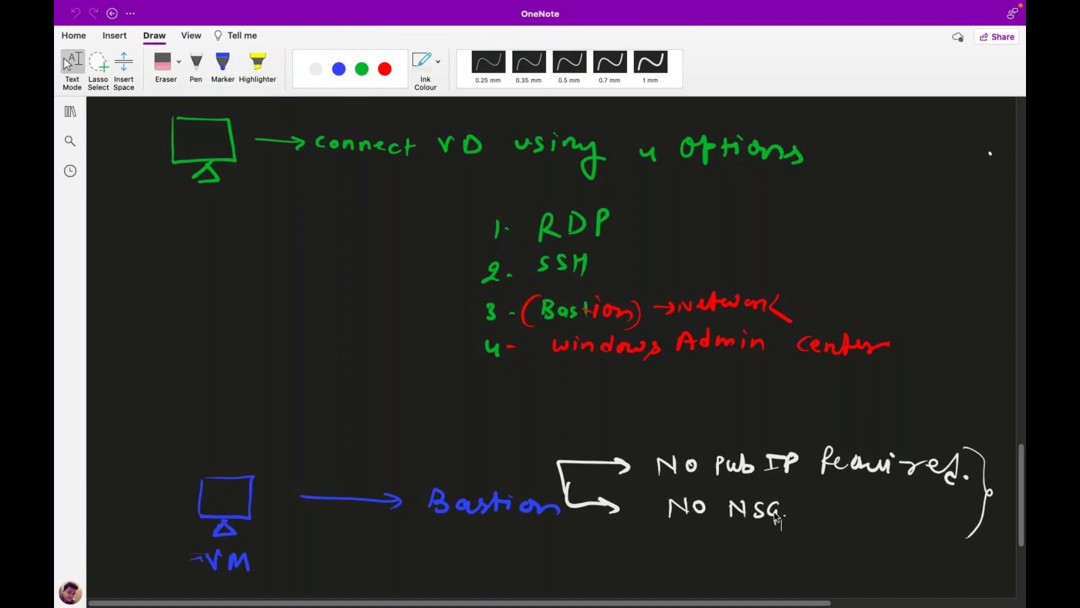
{"action": "key", "text": "ctrl+Right"}
{"action": "key", "text": "ctrl+Right"}
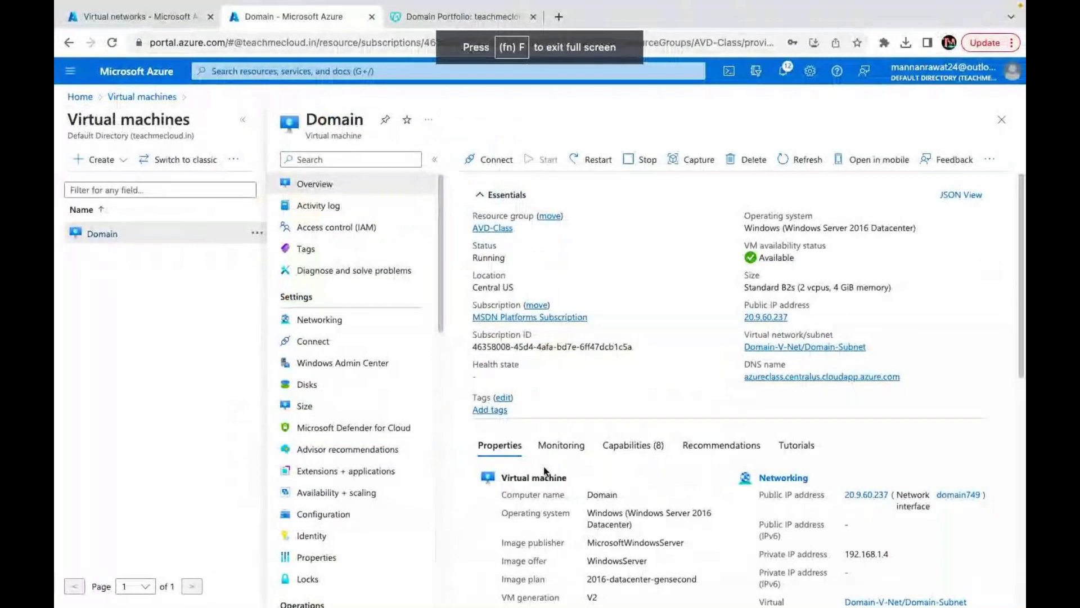
From the Domain VM's Connect page, expand 'More ways to connect' and go to its Bastion page
{"action": "left_click", "coordinate": [506, 153]}
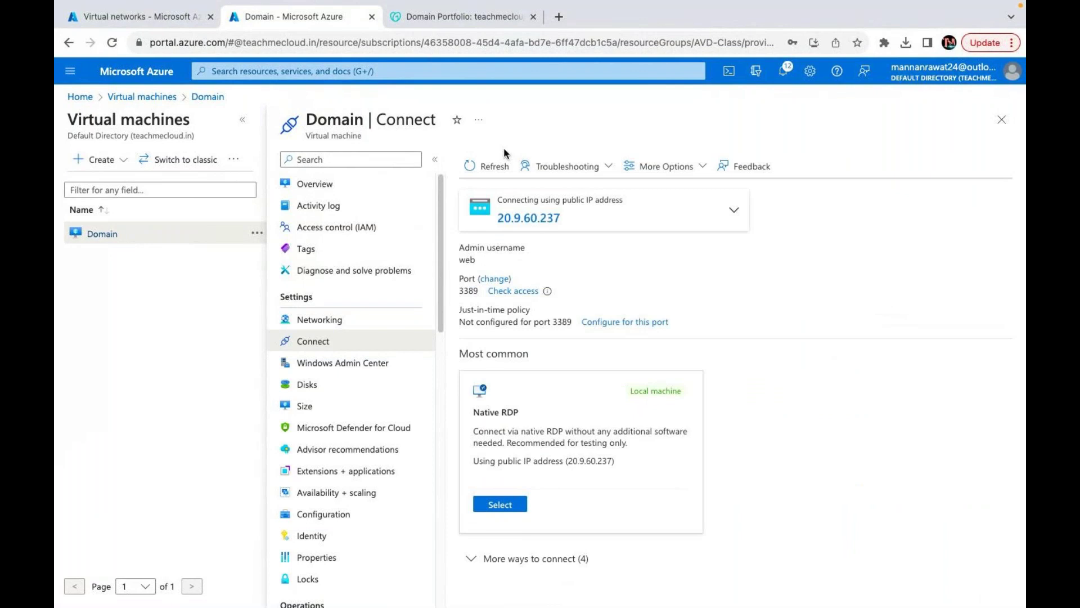
{"action": "left_click", "coordinate": [535, 559]}
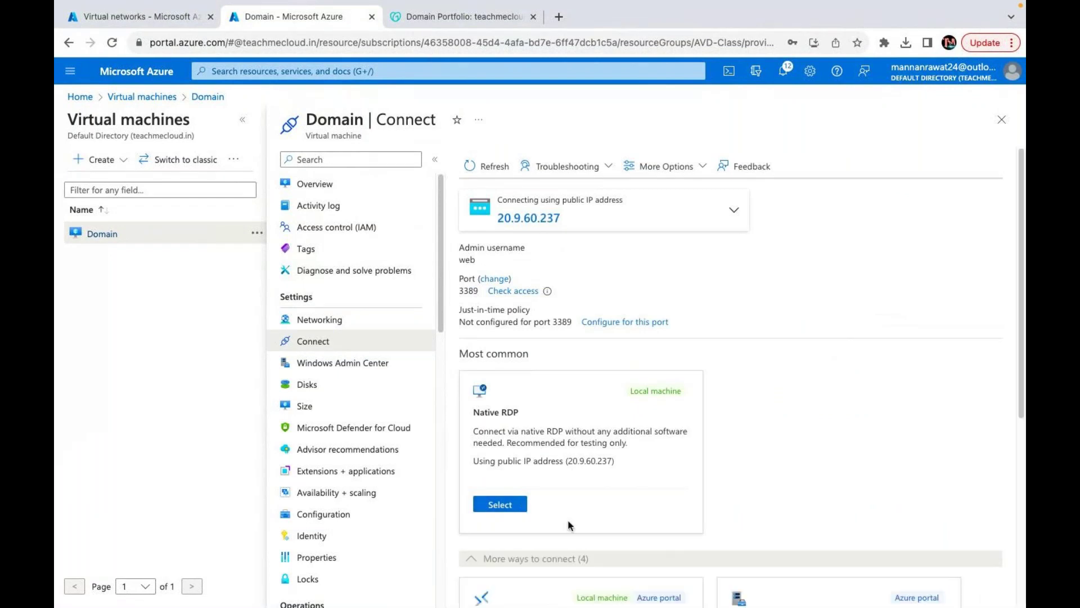
{"action": "scroll", "coordinate": [743, 264], "scroll_direction": "down", "scroll_amount": 5}
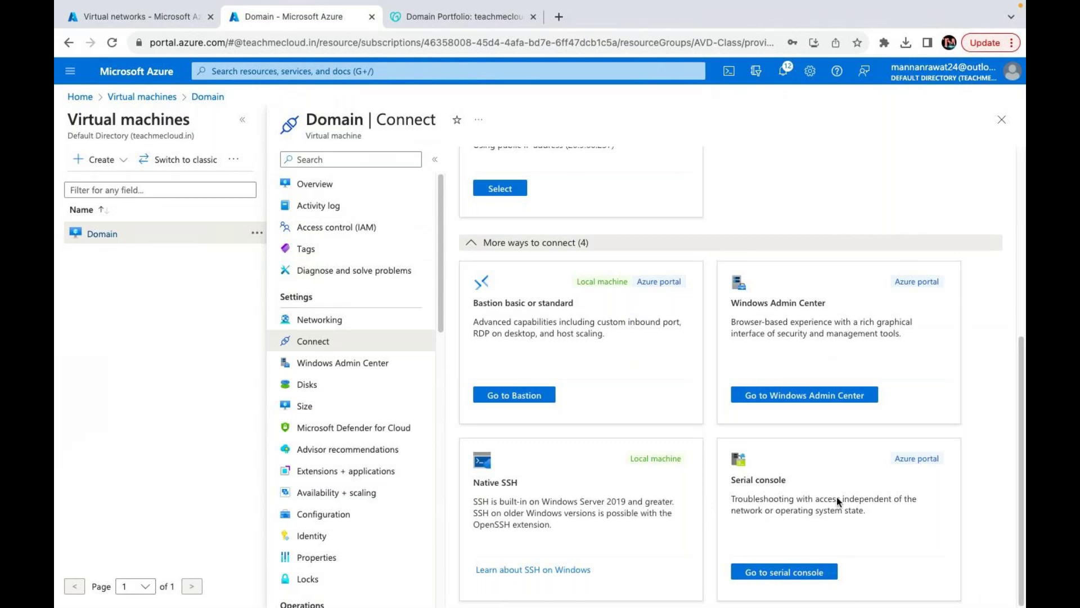
{"action": "scroll", "coordinate": [836, 497], "scroll_direction": "up", "scroll_amount": 6}
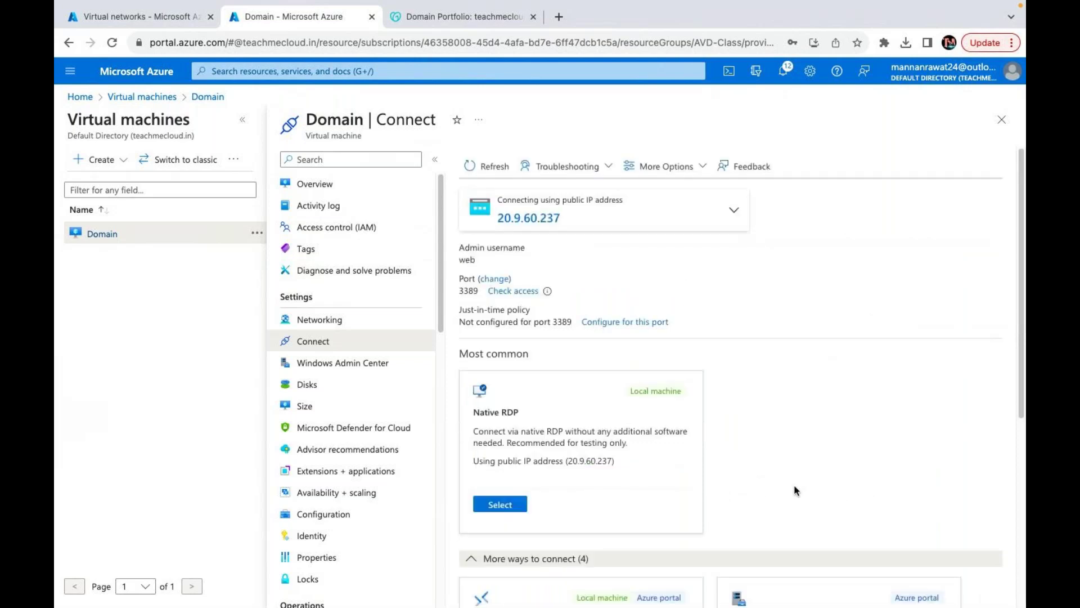
{"action": "scroll", "coordinate": [658, 464], "scroll_direction": "down", "scroll_amount": 5}
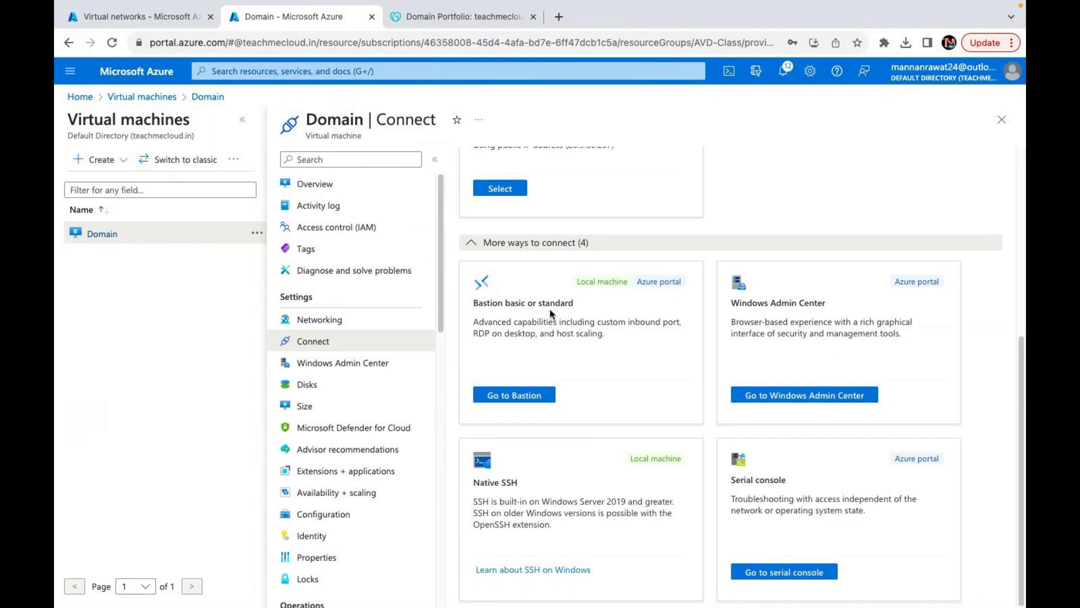
{"action": "left_click", "coordinate": [514, 395]}
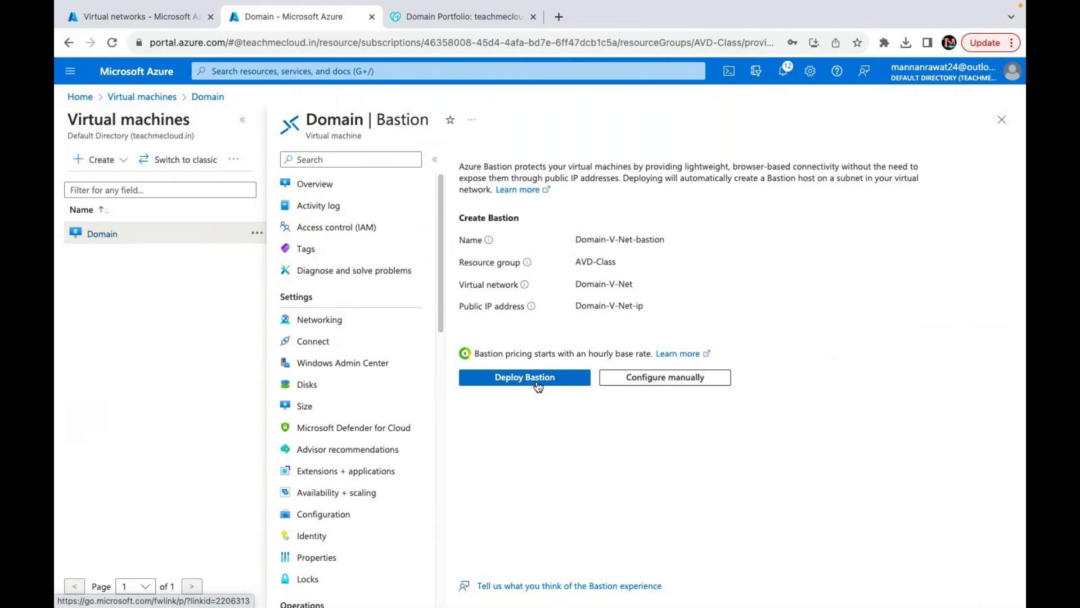
Deploy the proposed Domain-V-Net-bastion host for the Domain VM
{"action": "left_click", "coordinate": [537, 383]}
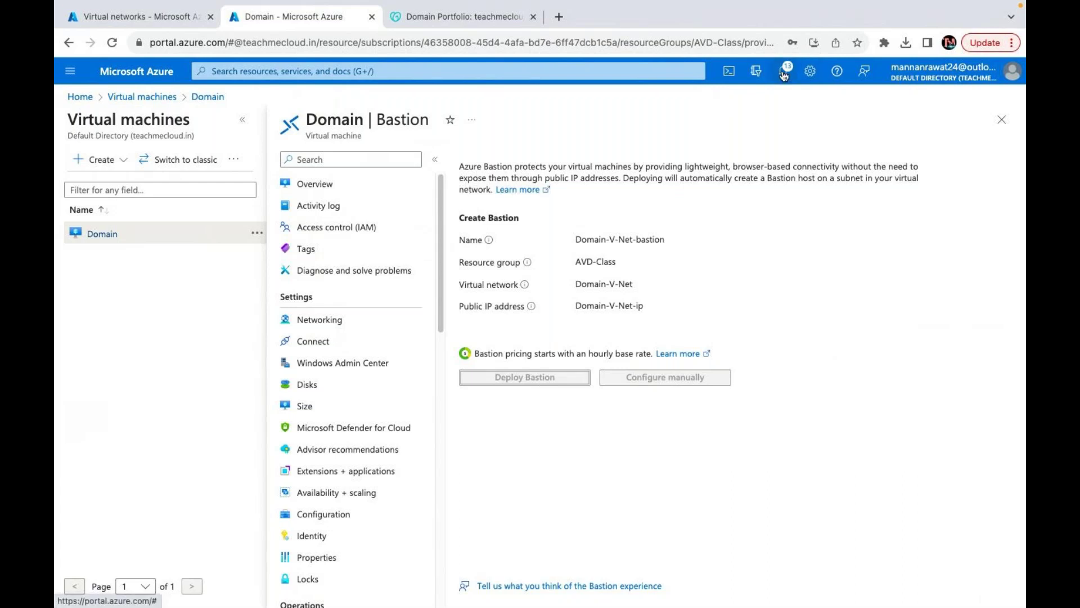
{"action": "left_click", "coordinate": [784, 73]}
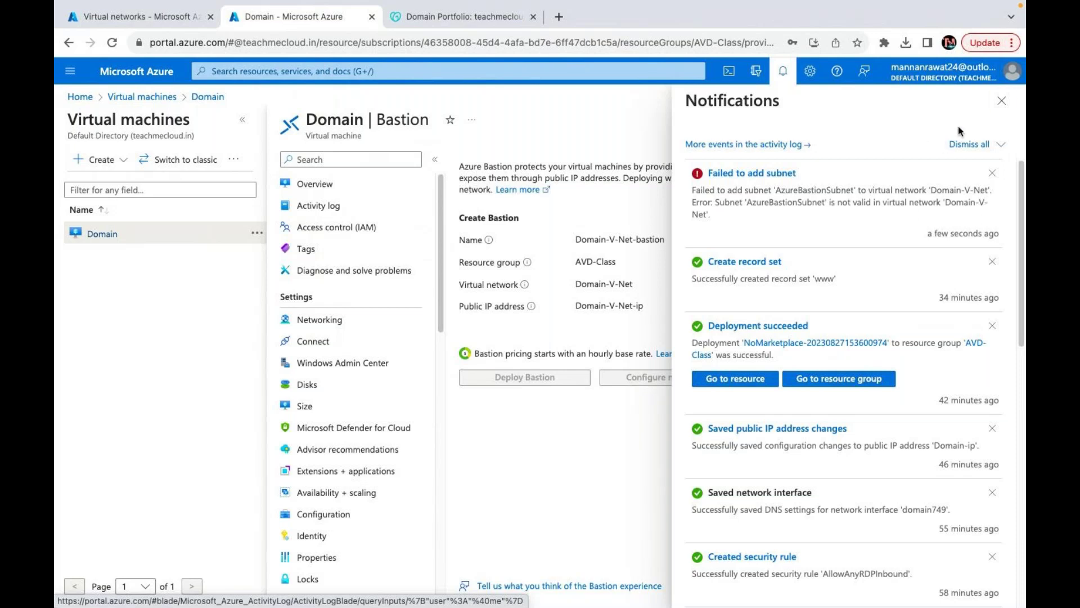
{"action": "left_click", "coordinate": [1001, 102]}
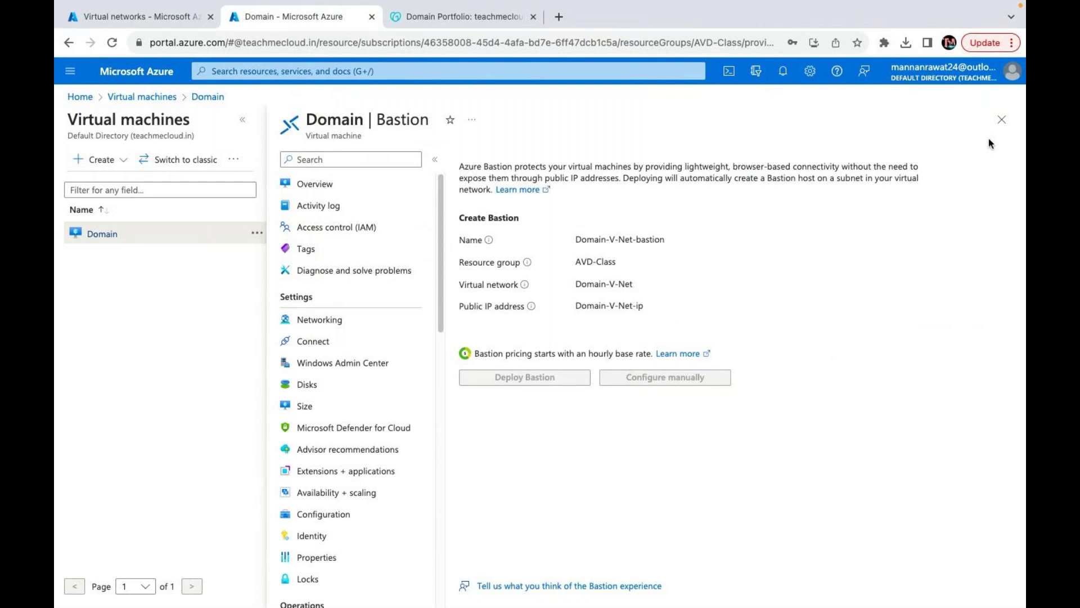
Reopen the Domain VM's Bastion page and choose to configure the Bastion manually
{"action": "left_click", "coordinate": [1006, 125]}
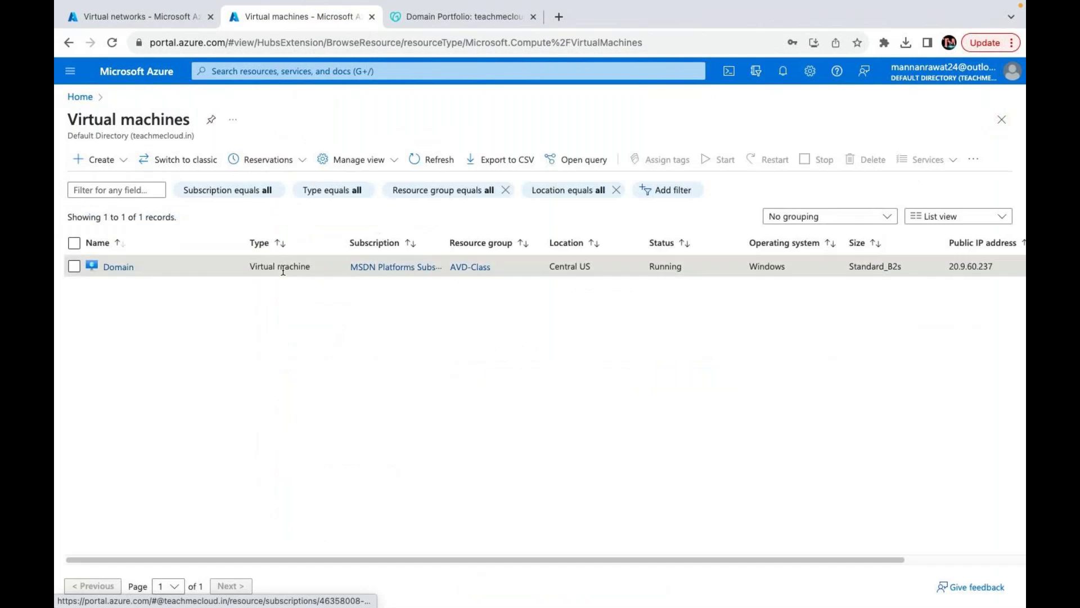
{"action": "left_click", "coordinate": [283, 271]}
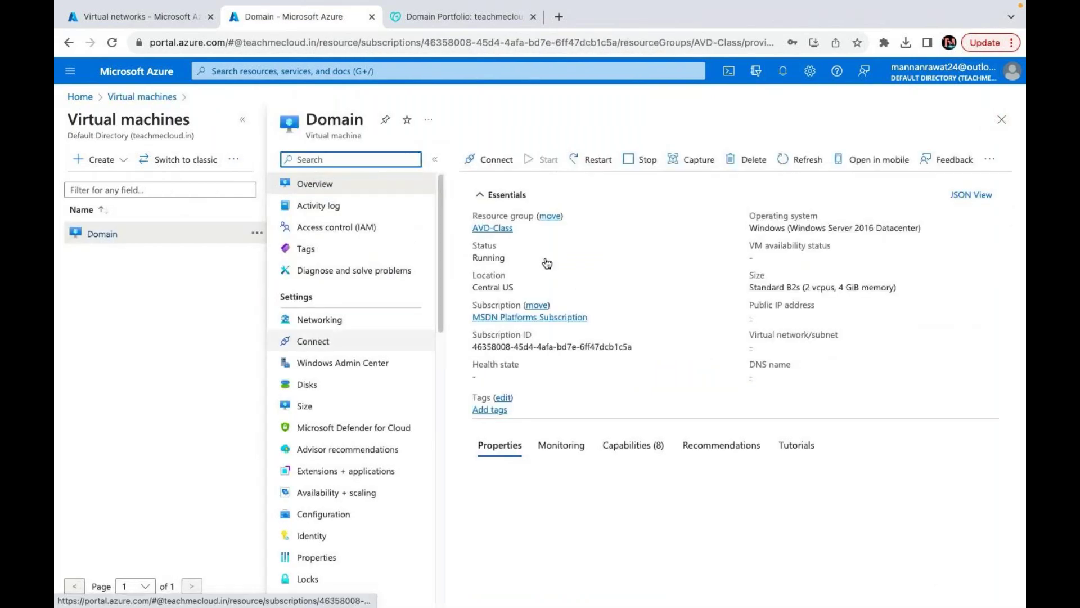
{"action": "left_click", "coordinate": [313, 341]}
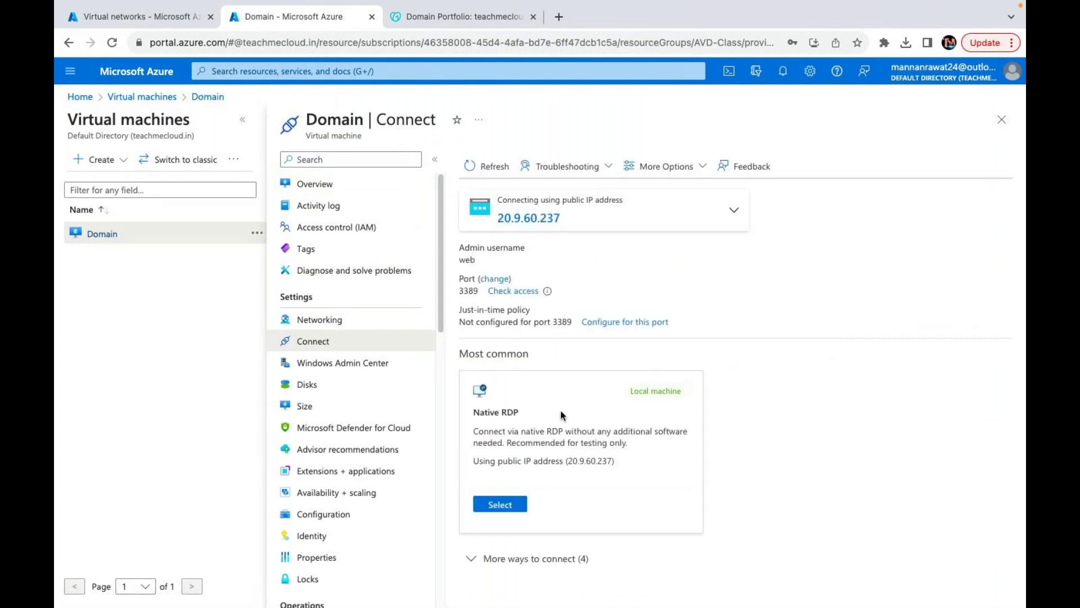
{"action": "left_click", "coordinate": [500, 556]}
{"action": "scroll", "coordinate": [587, 479], "scroll_direction": "down", "scroll_amount": 5}
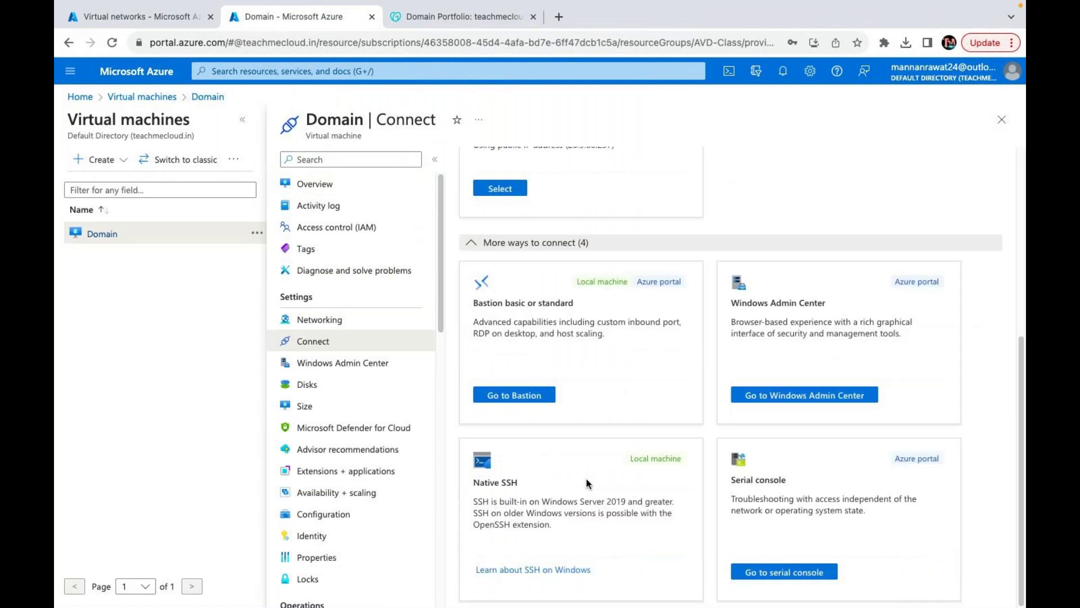
{"action": "left_click", "coordinate": [525, 395]}
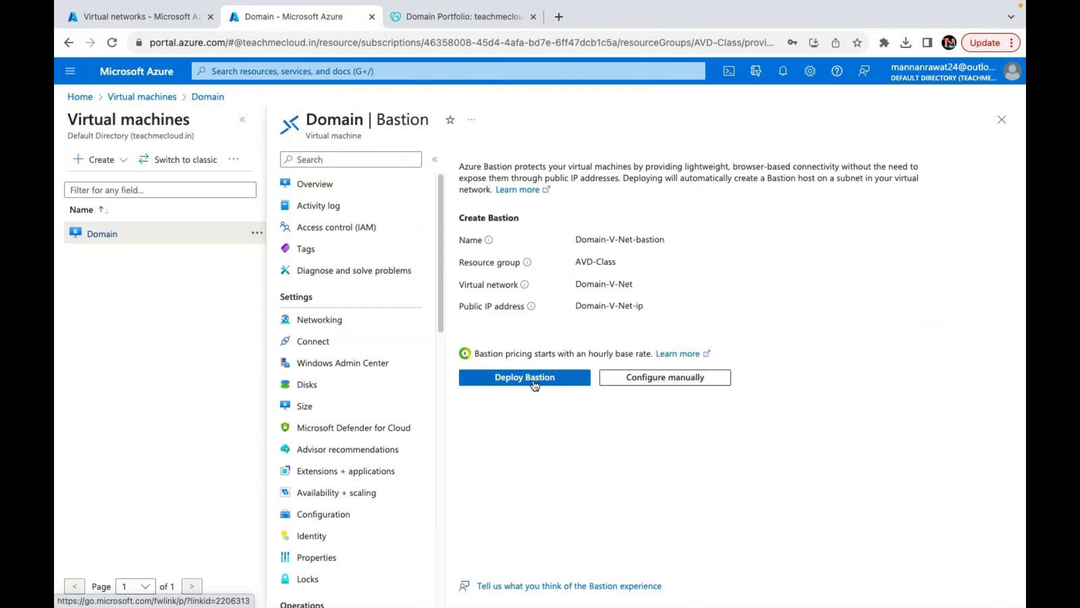
{"action": "left_click", "coordinate": [653, 376]}
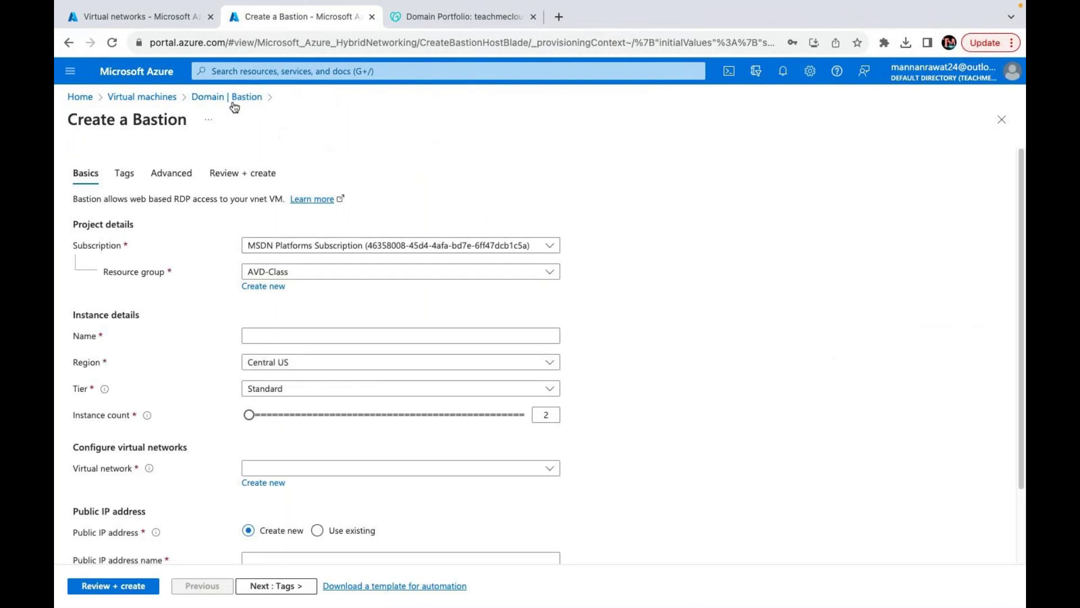
Select Domain-V-Net as the Bastion's virtual network and open Domain-V-Net in the other tab
{"action": "scroll", "coordinate": [311, 352], "scroll_direction": "down", "scroll_amount": 2}
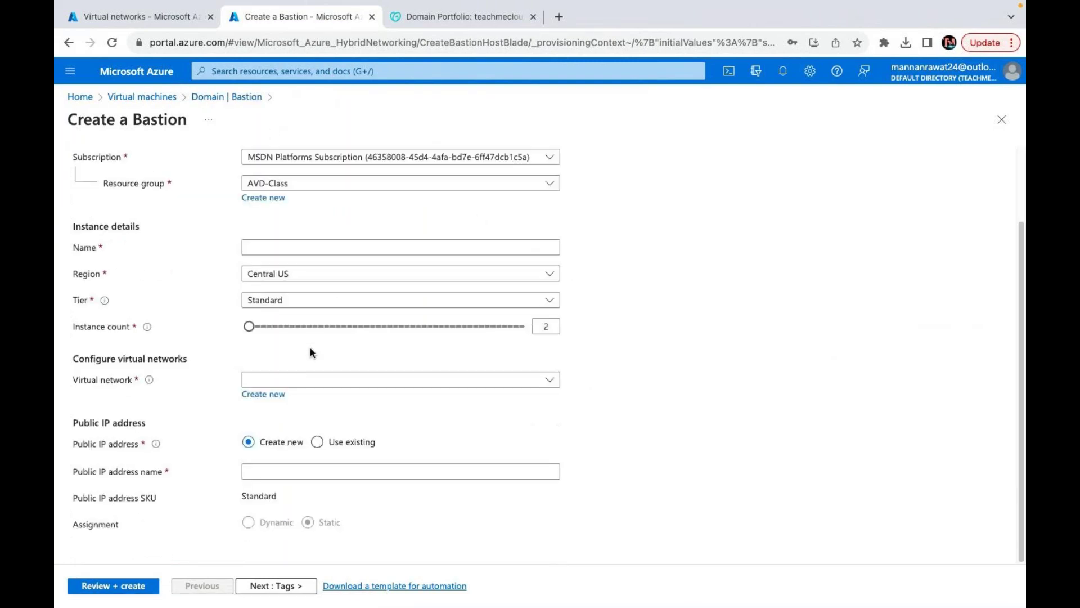
{"action": "left_click", "coordinate": [321, 380]}
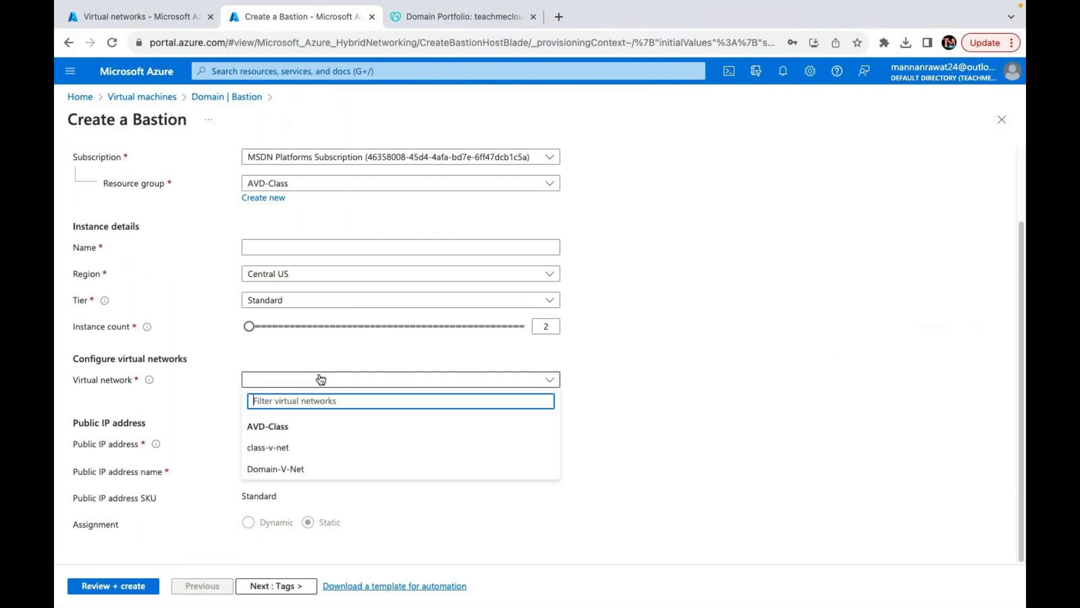
{"action": "left_click", "coordinate": [274, 470]}
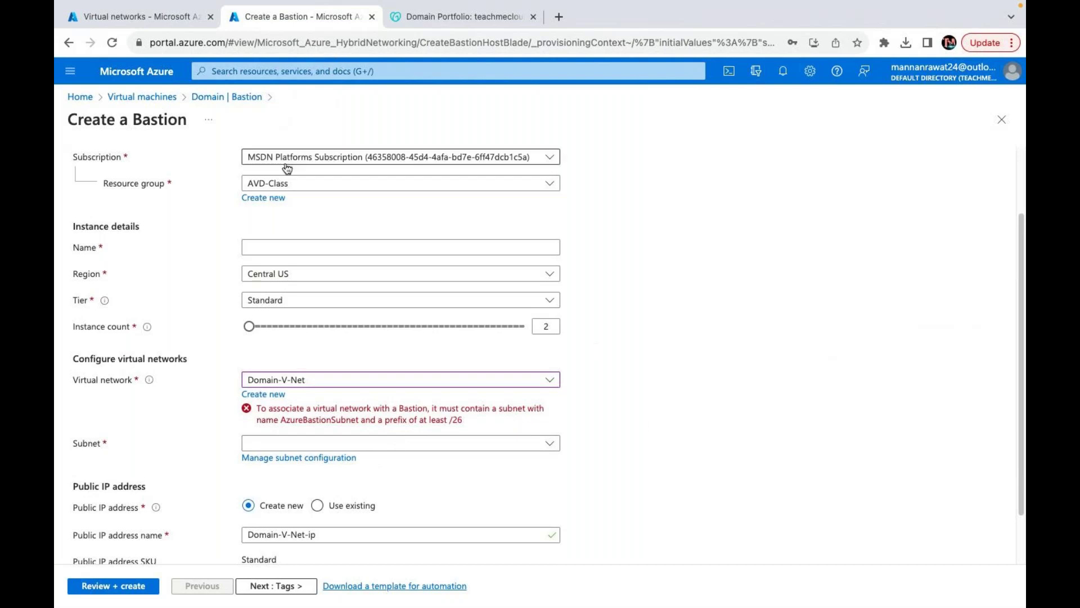
{"action": "left_click", "coordinate": [144, 17]}
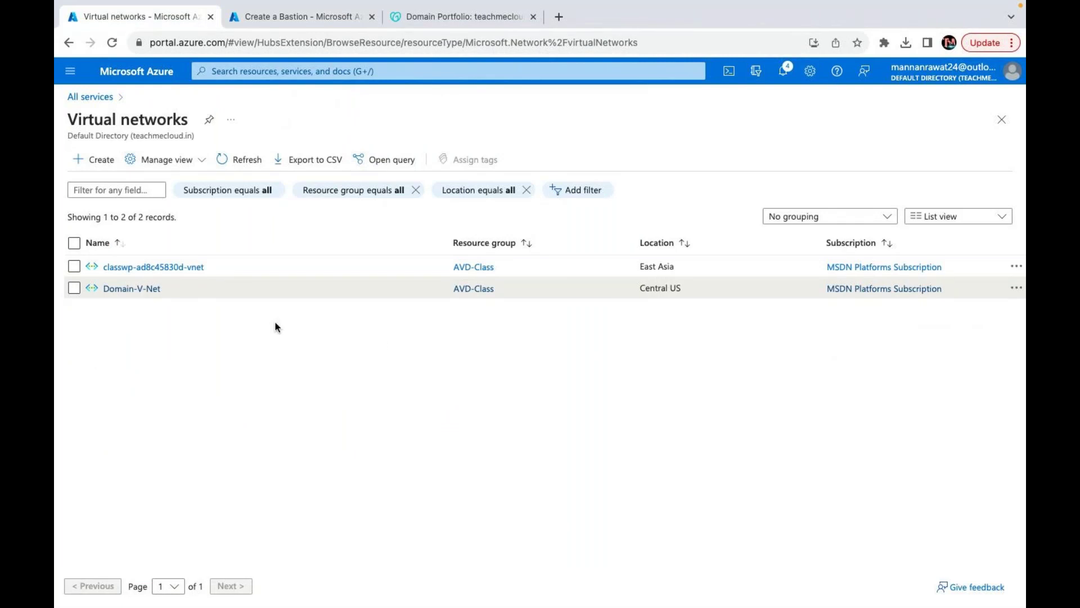
{"action": "left_click", "coordinate": [126, 289]}
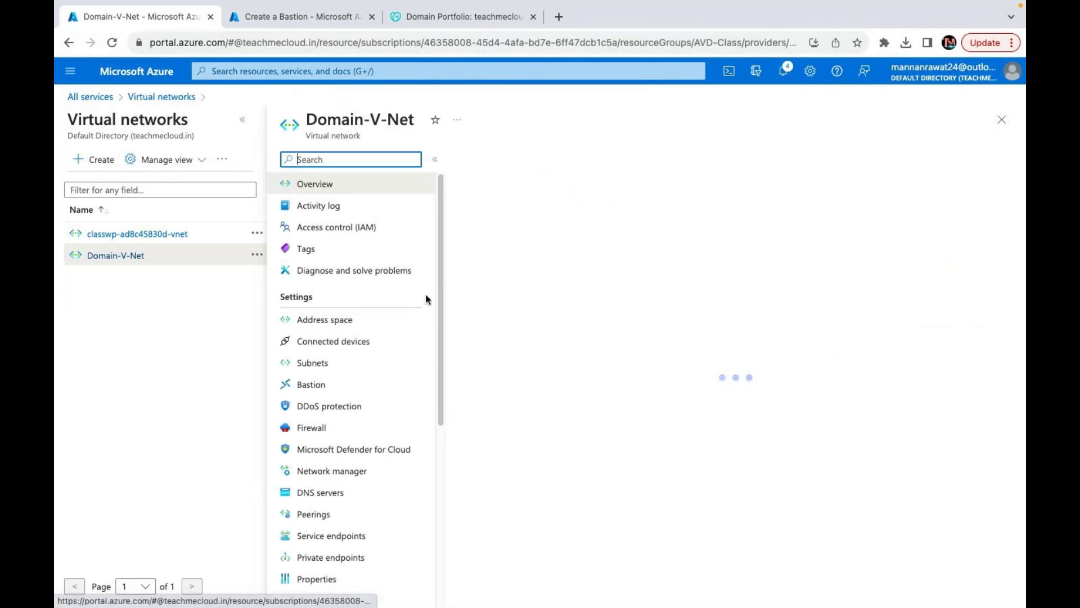
Discard the manual Bastion form and retry Deploy Bastion, which fails to add AzureBastionSubnet
{"action": "left_click", "coordinate": [299, 20]}
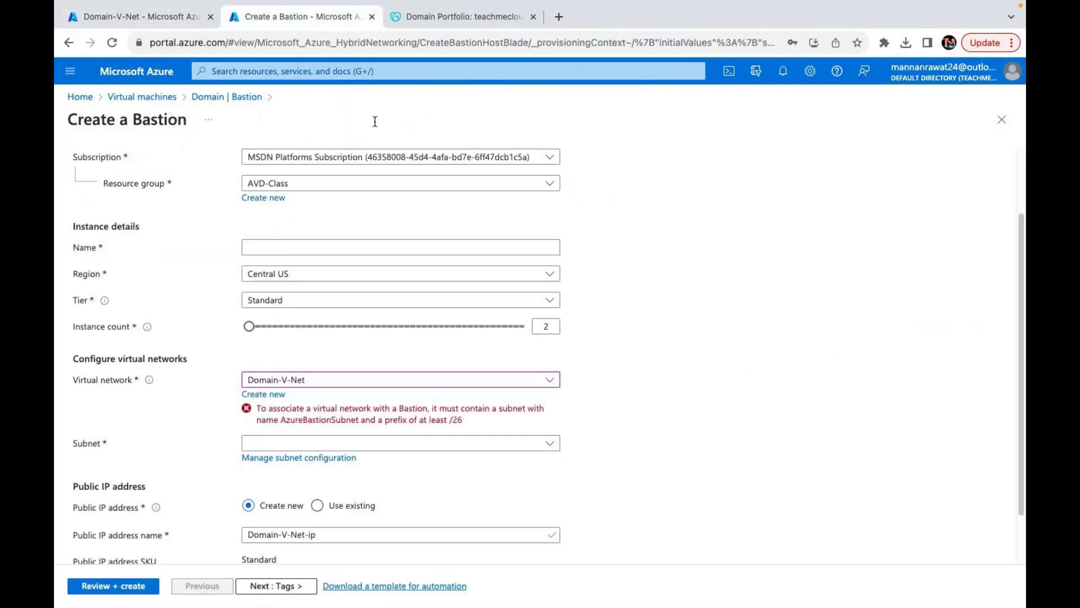
{"action": "left_click", "coordinate": [226, 97]}
{"action": "key", "text": "Return"}
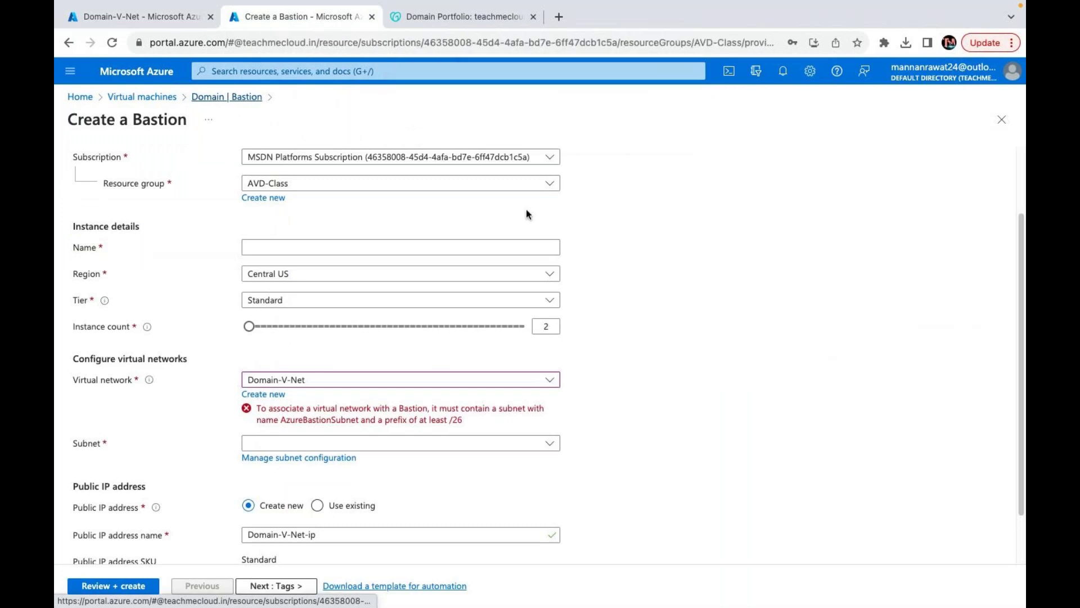
{"action": "left_click", "coordinate": [524, 380]}
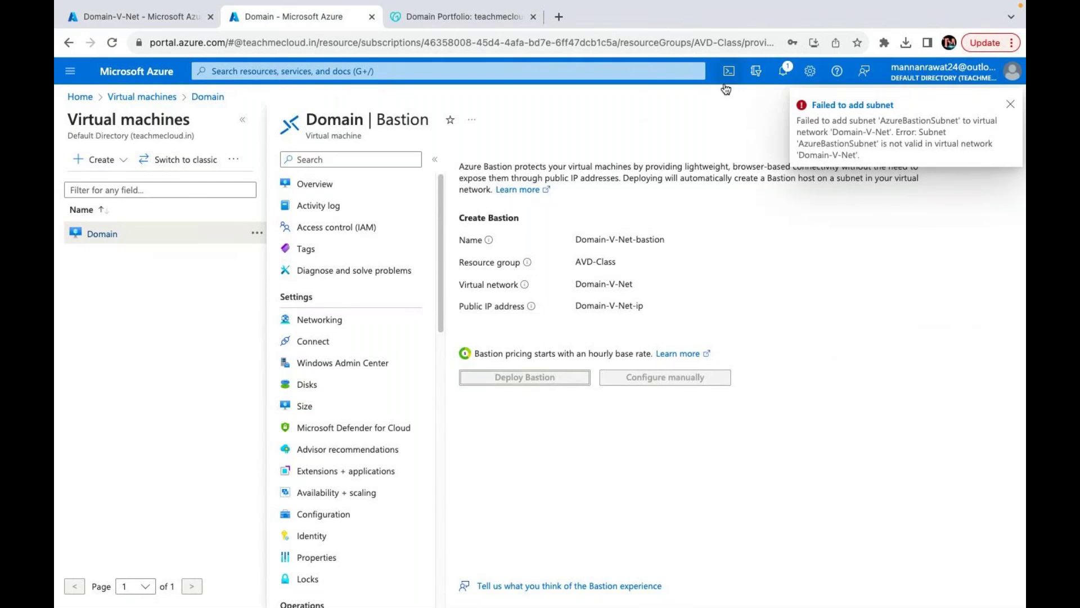
Create and save AzureBastionSubnet (192.168.1.64/26) in Domain-V-Net's Subnets, then return to the Domain tab
{"action": "left_click", "coordinate": [165, 16]}
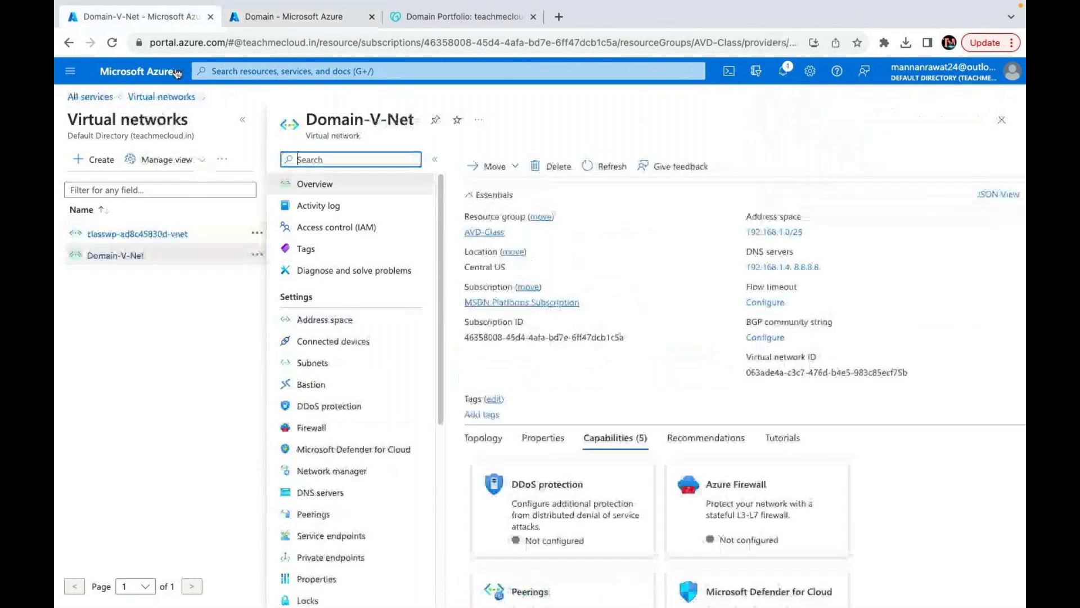
{"action": "left_click", "coordinate": [313, 362]}
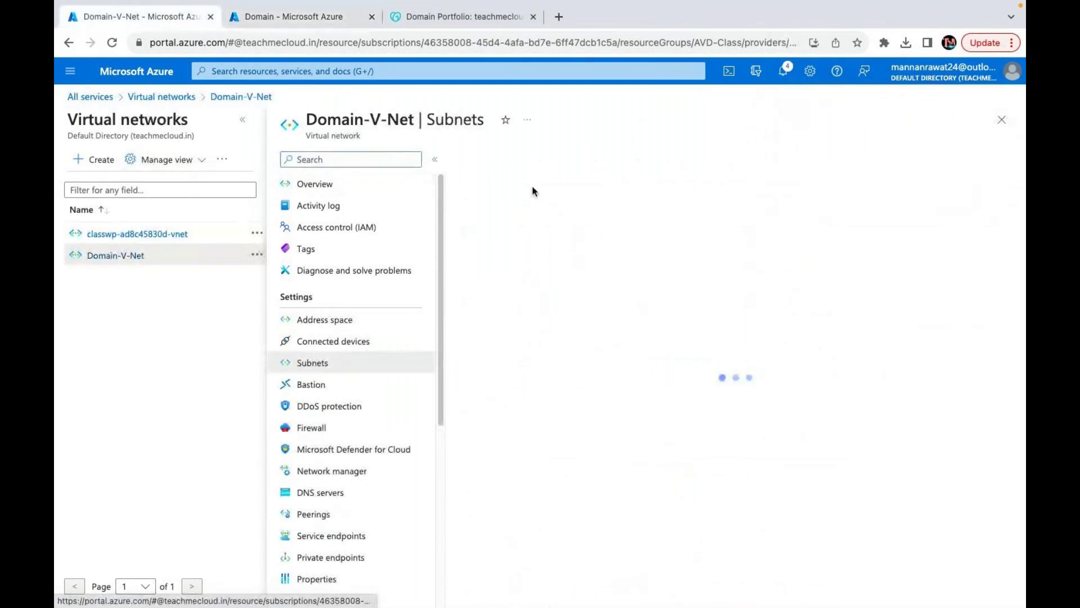
{"action": "left_click", "coordinate": [490, 160]}
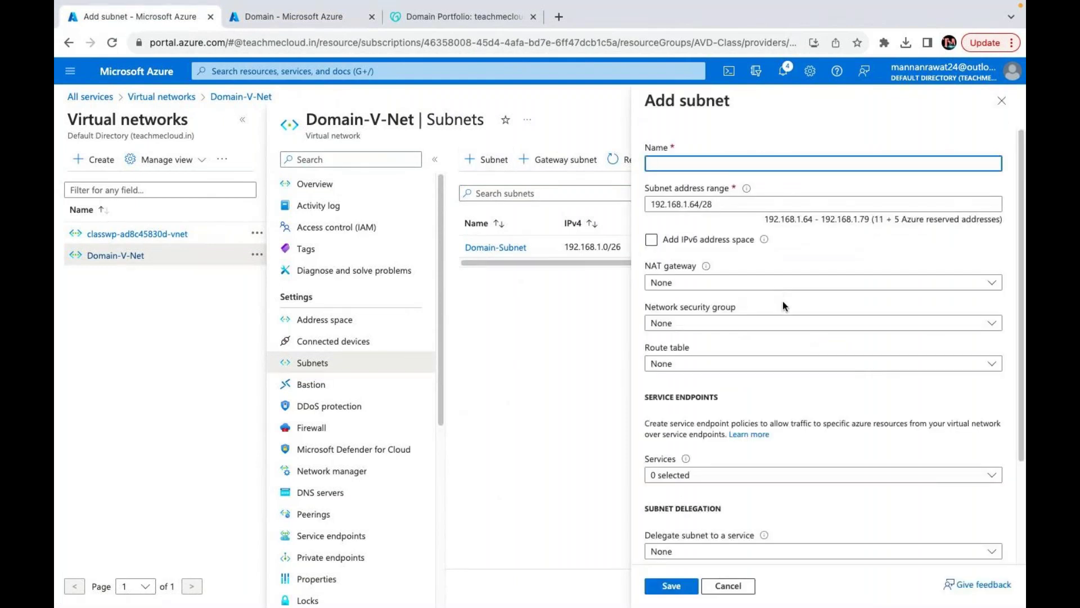
{"action": "type", "text": "AzureBastionSubnet"}
{"action": "left_click", "coordinate": [721, 207]}
{"action": "key", "text": "BackSpace"}
{"action": "type", "text": "6"}
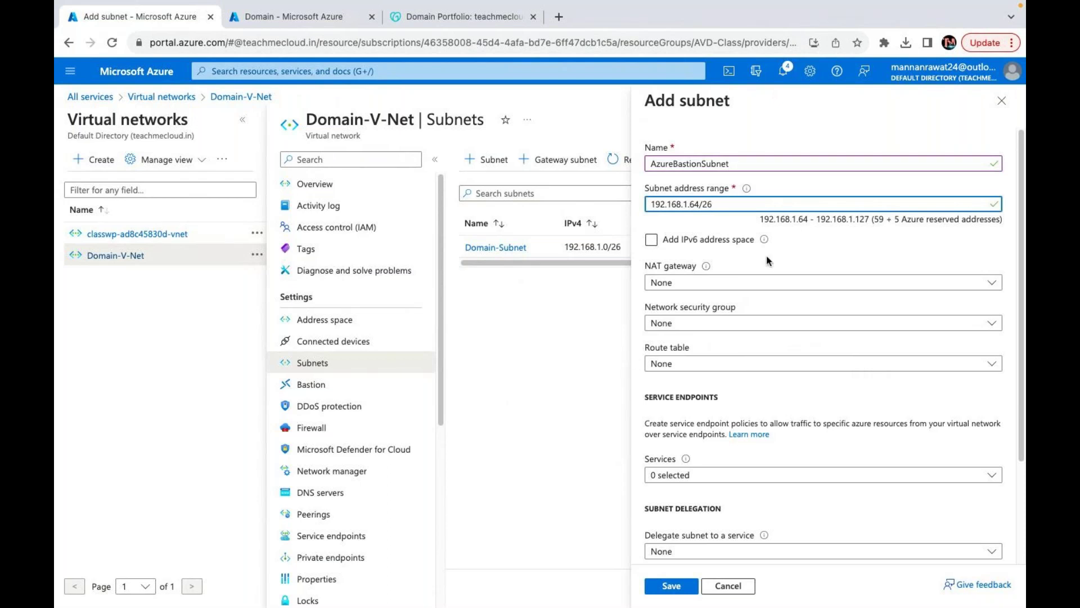
{"action": "scroll", "coordinate": [767, 255], "scroll_direction": "down", "scroll_amount": 3}
{"action": "left_click", "coordinate": [673, 584]}
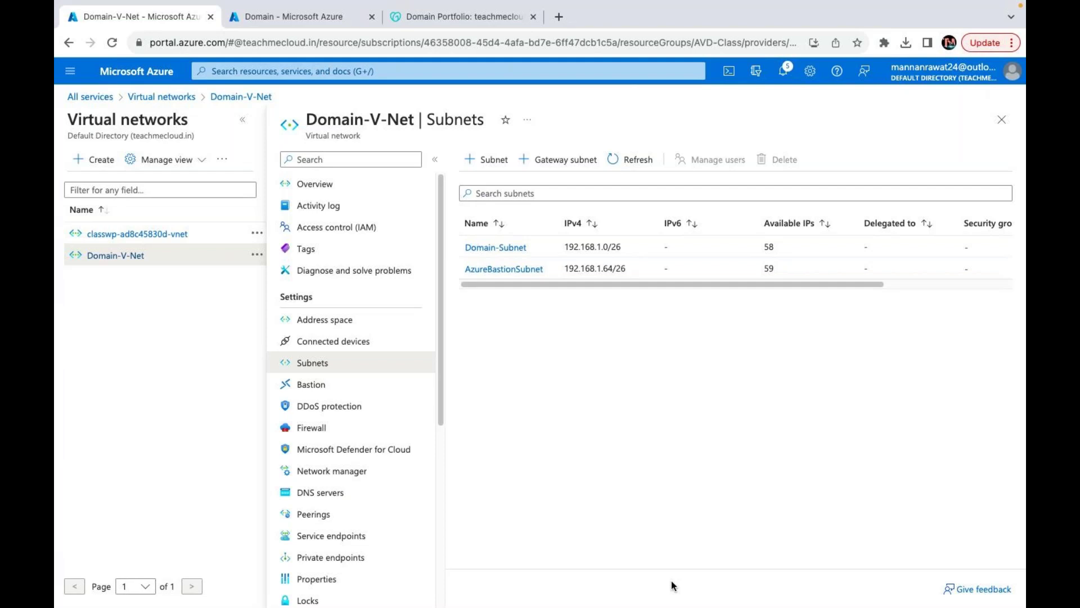
{"action": "left_click", "coordinate": [309, 18]}
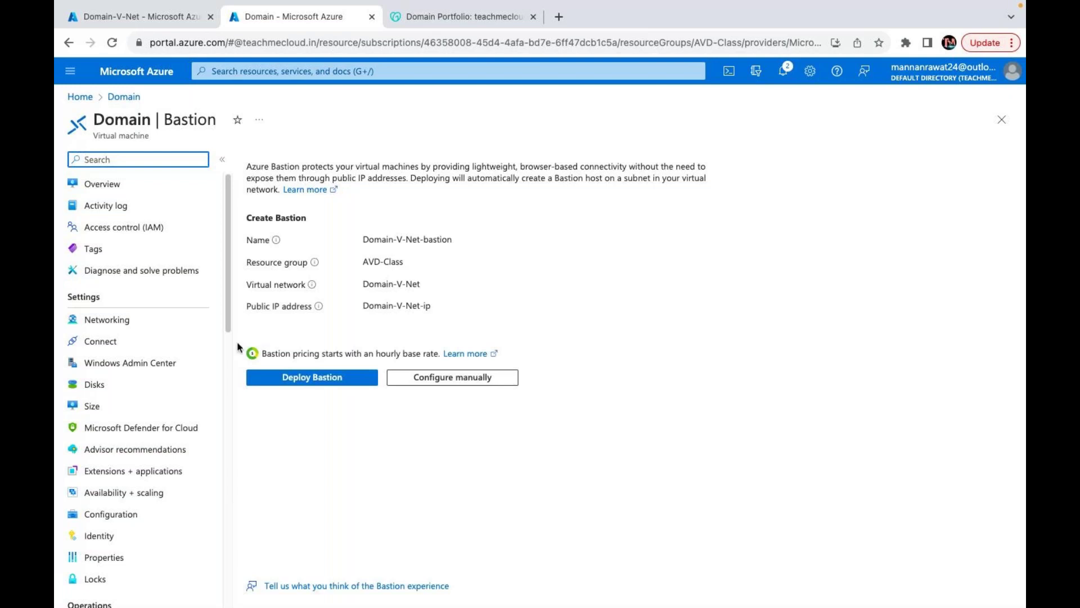
Start deploying the Domain-V-Net-bastion host in AVD-Class for the Domain VM
{"action": "left_click", "coordinate": [283, 377]}
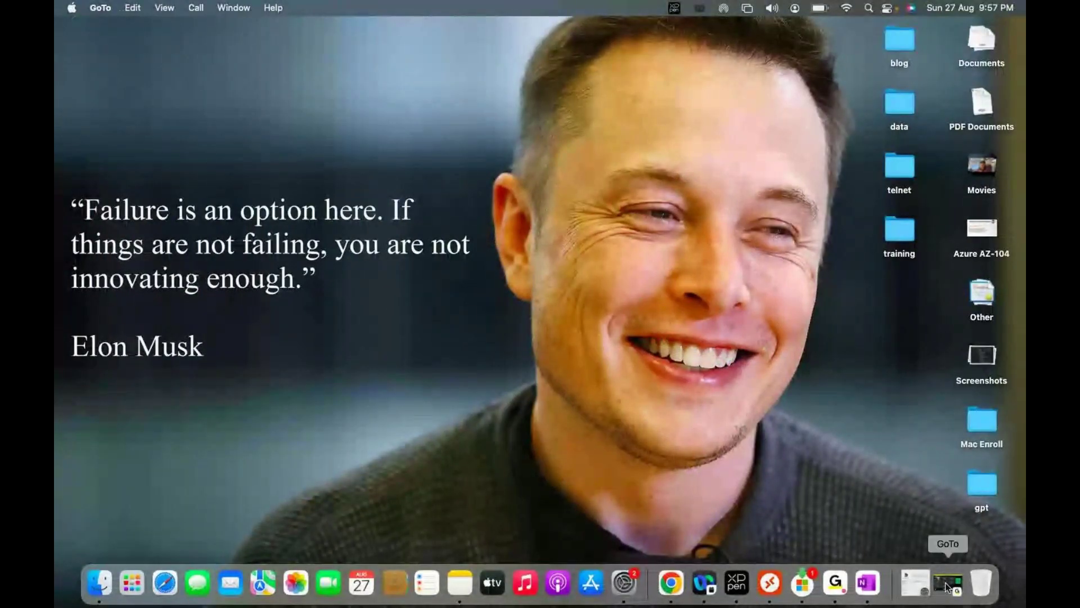
Restore the GoTo window and switch Spaces with Ctrl+Right back toward the Azure portal
{"action": "left_click", "coordinate": [946, 585]}
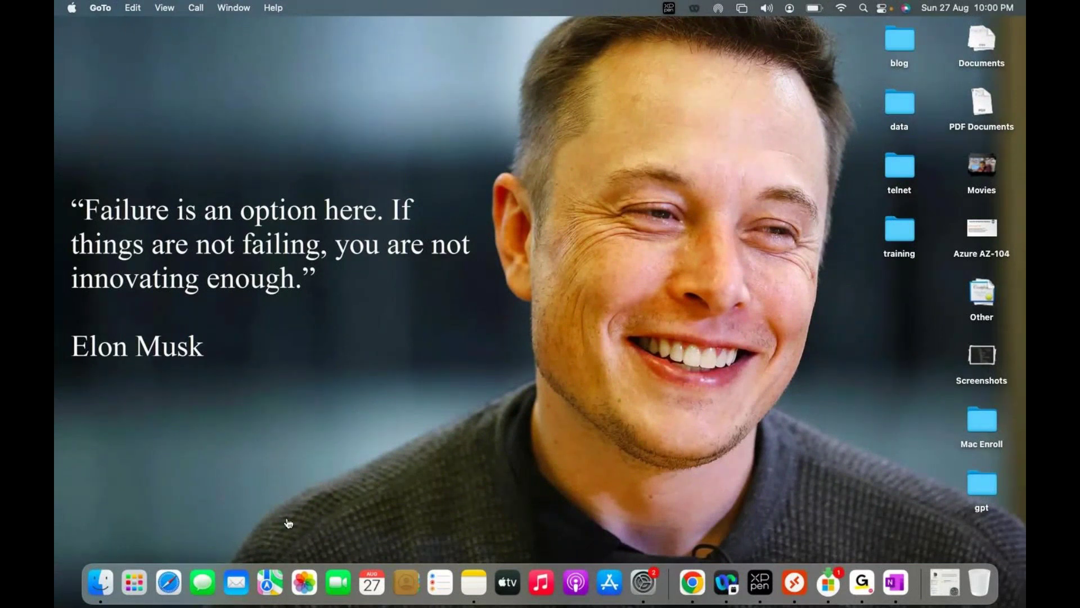
{"action": "key", "text": "ctrl+Right"}
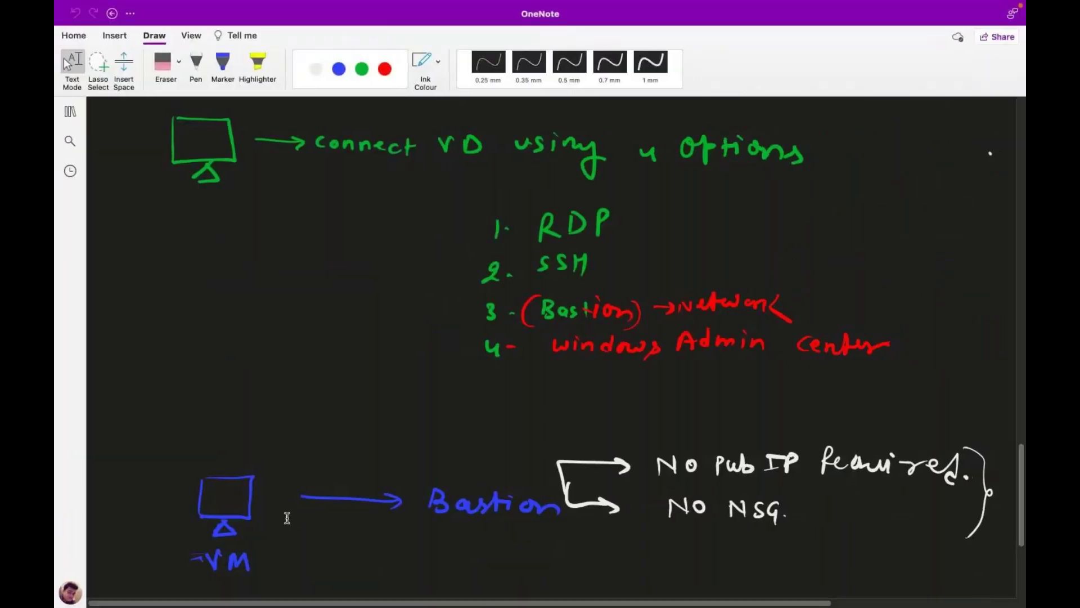
{"action": "key", "text": "ctrl+Right"}
{"action": "key", "text": "ctrl+Right"}
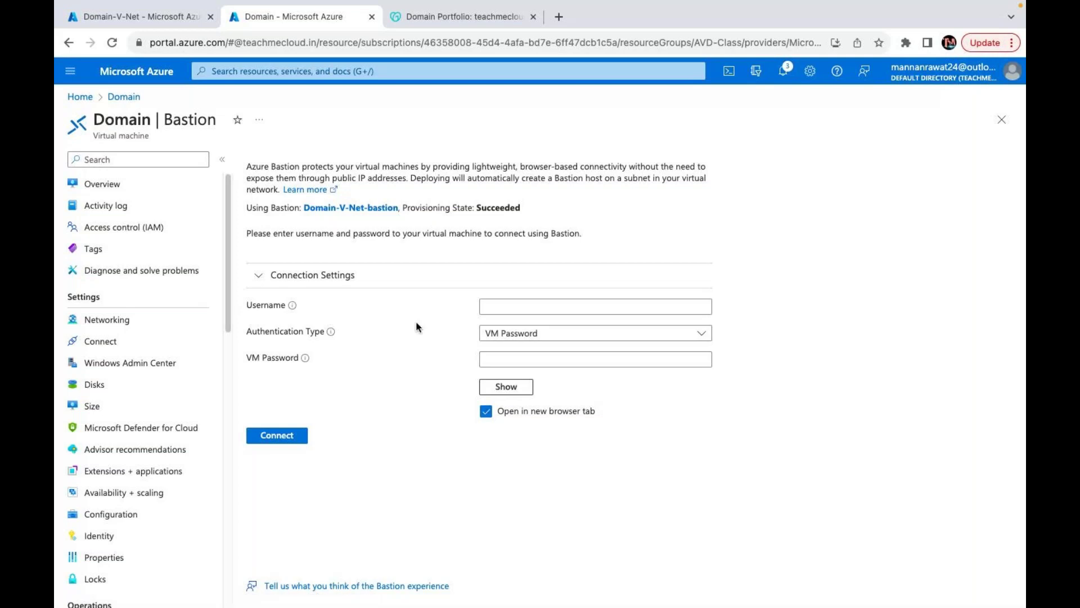
Connect to the Domain VM through Bastion using the admin username and VM password
{"action": "left_click", "coordinate": [542, 307]}
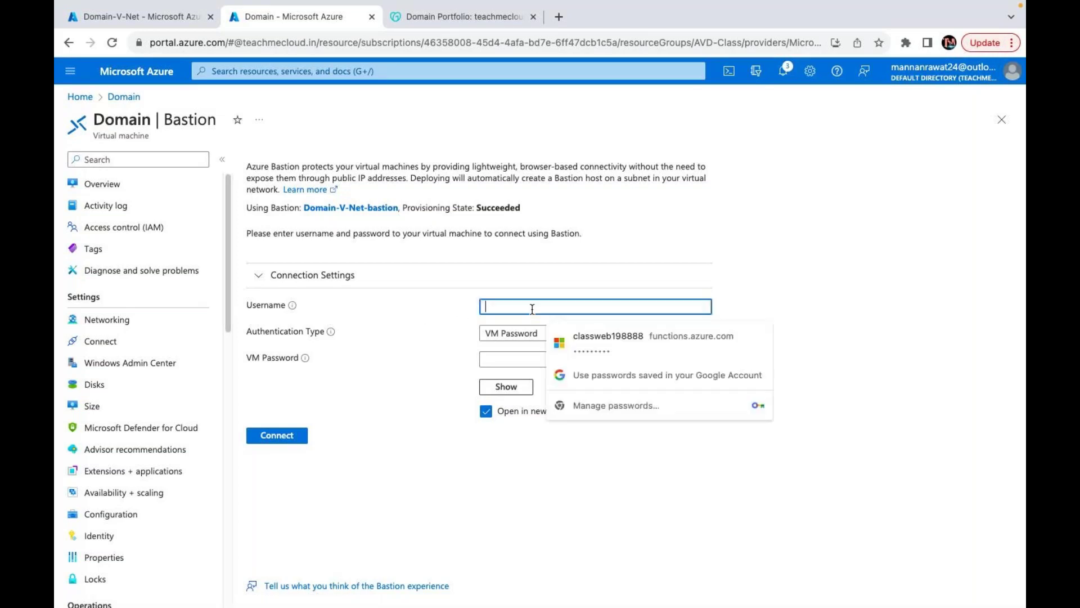
{"action": "type", "text": "web"}
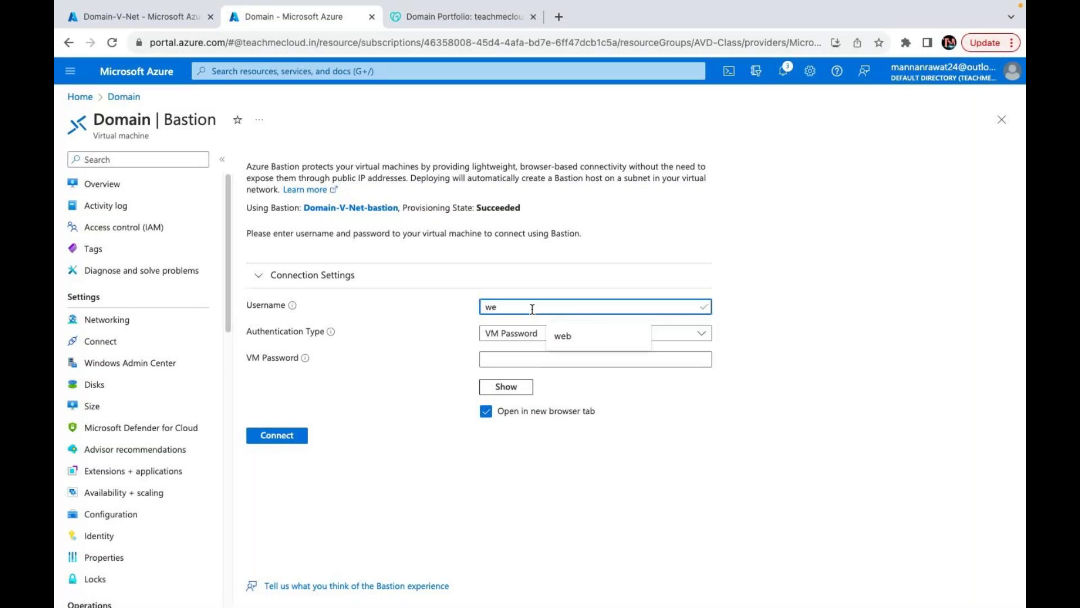
{"action": "key", "text": "Tab"}
{"action": "key", "text": "Tab"}
{"action": "key", "text": "Tab"}
{"action": "type", "text": "************"}
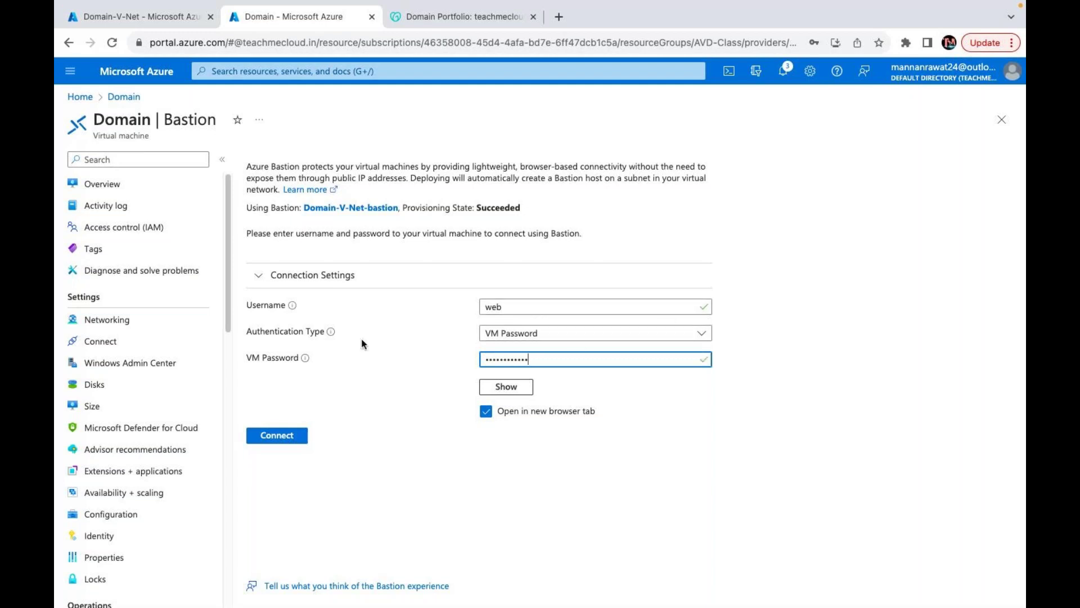
{"action": "left_click", "coordinate": [545, 335]}
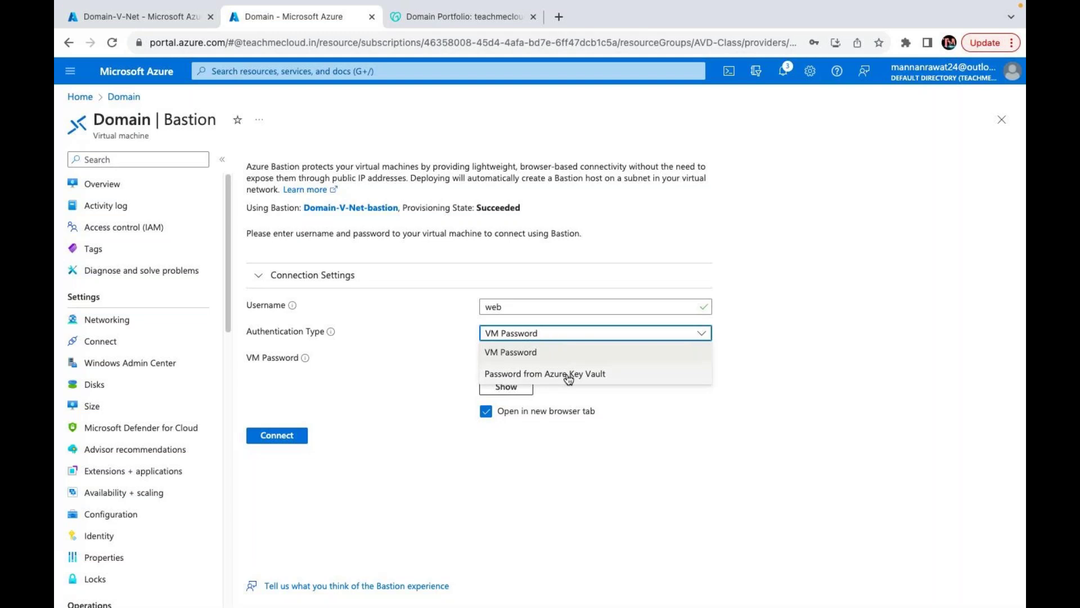
{"action": "left_click", "coordinate": [513, 351]}
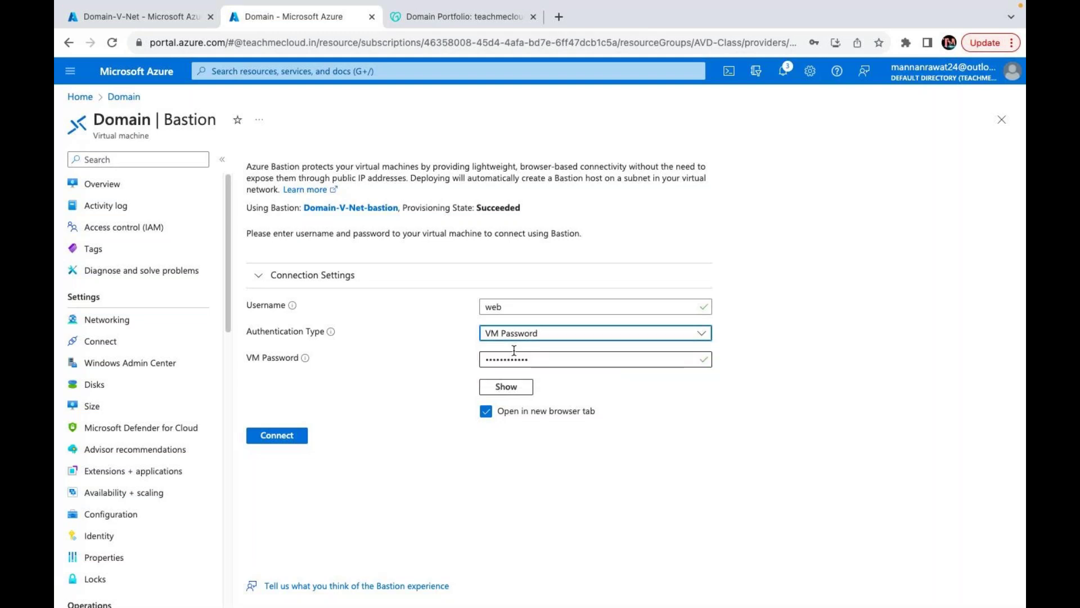
{"action": "left_click", "coordinate": [287, 442]}
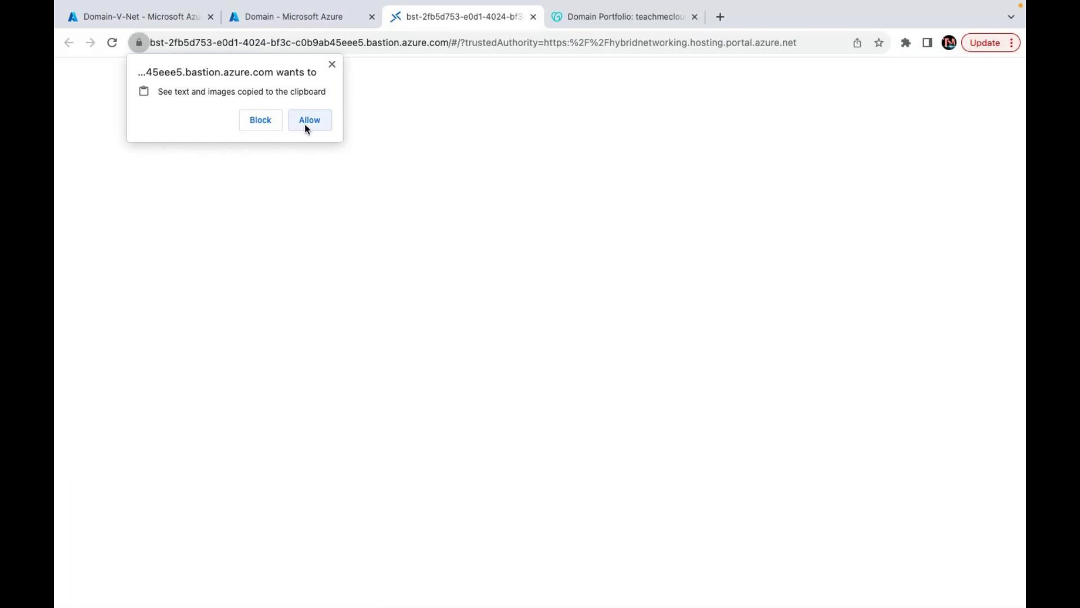
Allow clipboard access, then close Server Manager and the Remote Desktop Connection window
{"action": "left_click", "coordinate": [307, 125]}
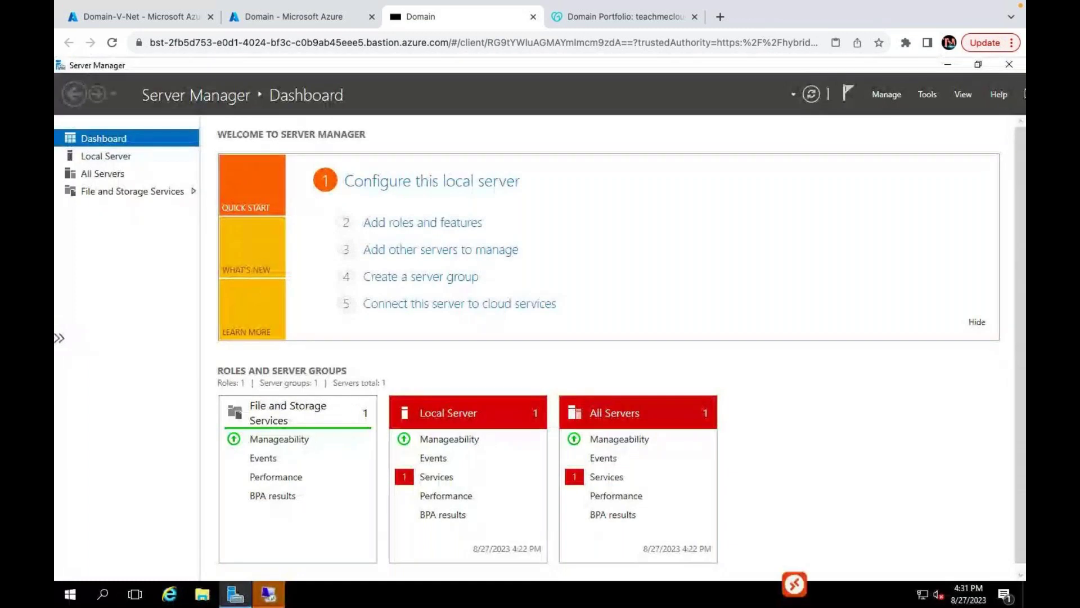
{"action": "left_click", "coordinate": [1009, 64]}
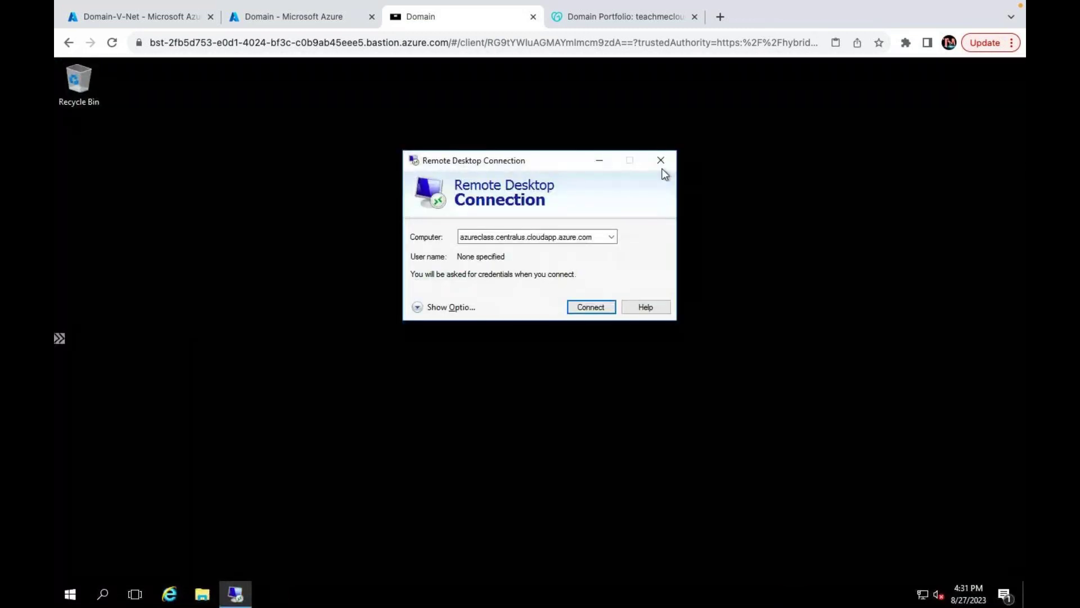
{"action": "left_click", "coordinate": [661, 162]}
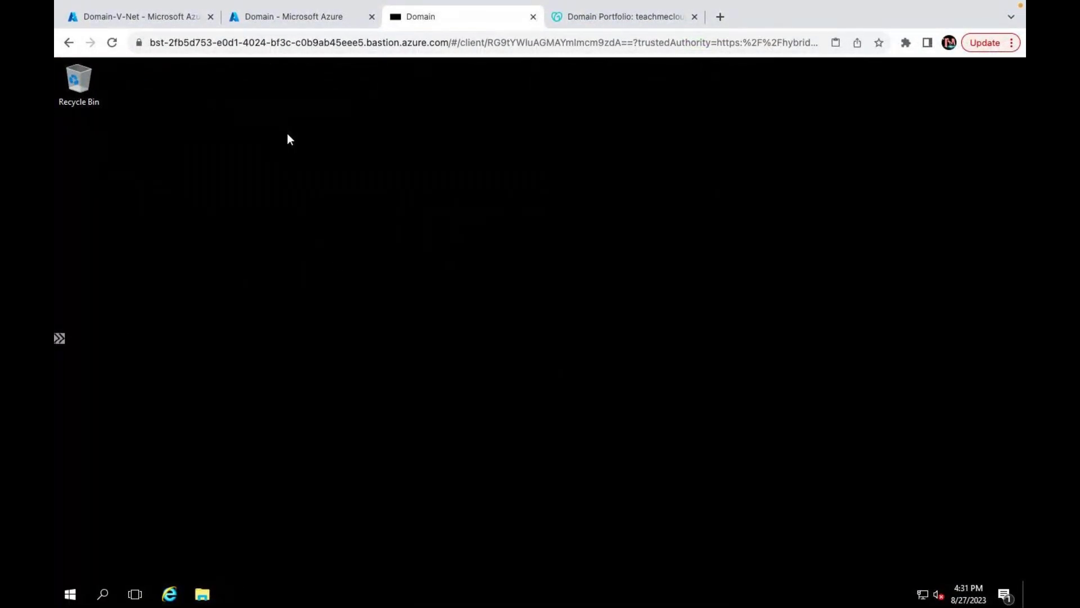
{"action": "right_click", "coordinate": [325, 208]}
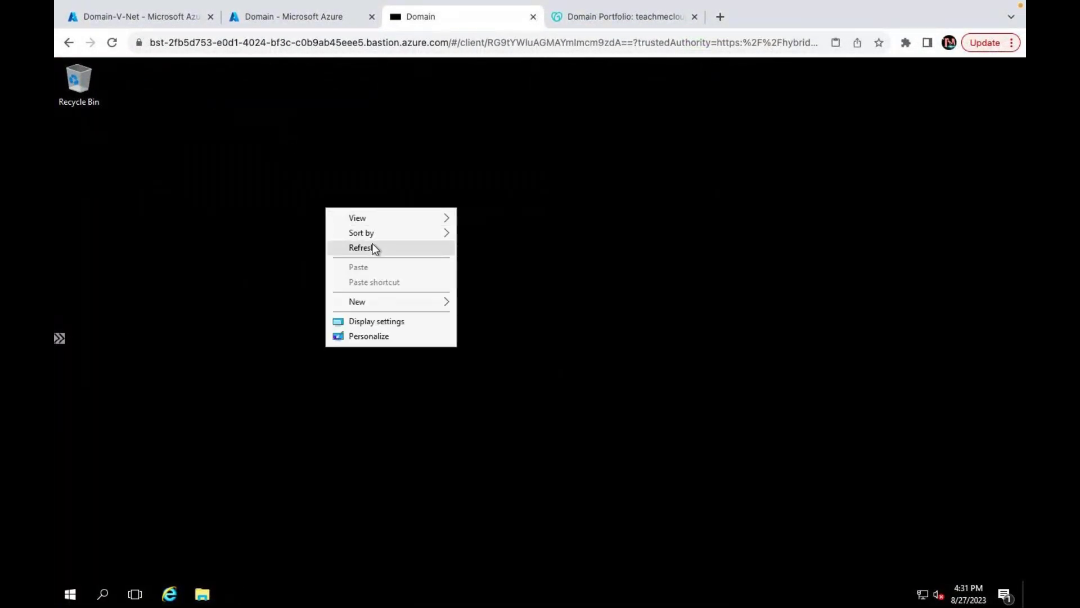
{"action": "left_click", "coordinate": [379, 251]}
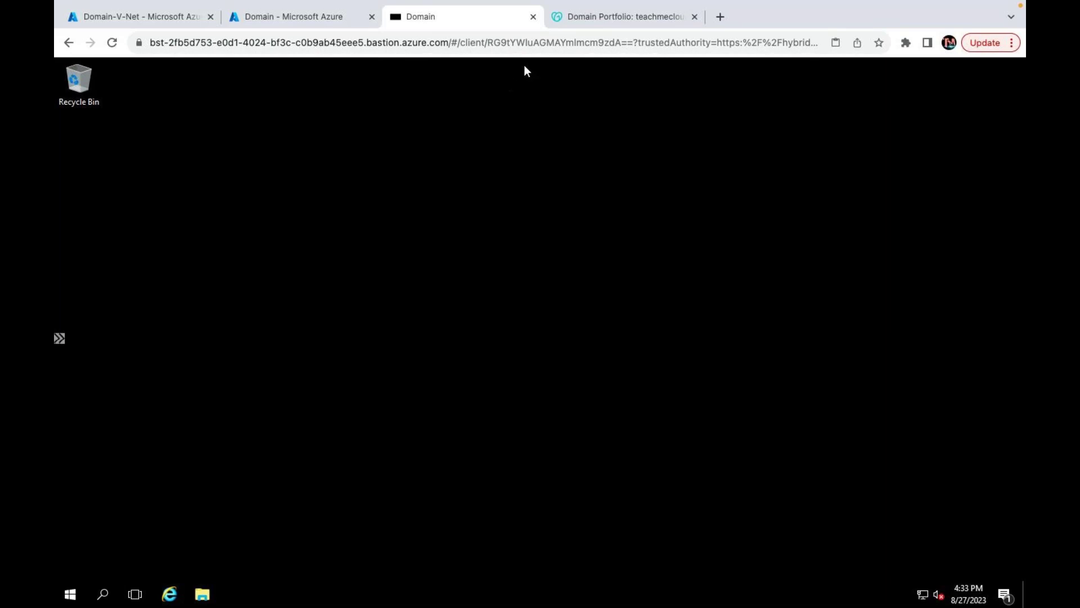
Close the Bastion session tab and the Azure tab with the Bastion login
{"action": "left_click", "coordinate": [525, 42]}
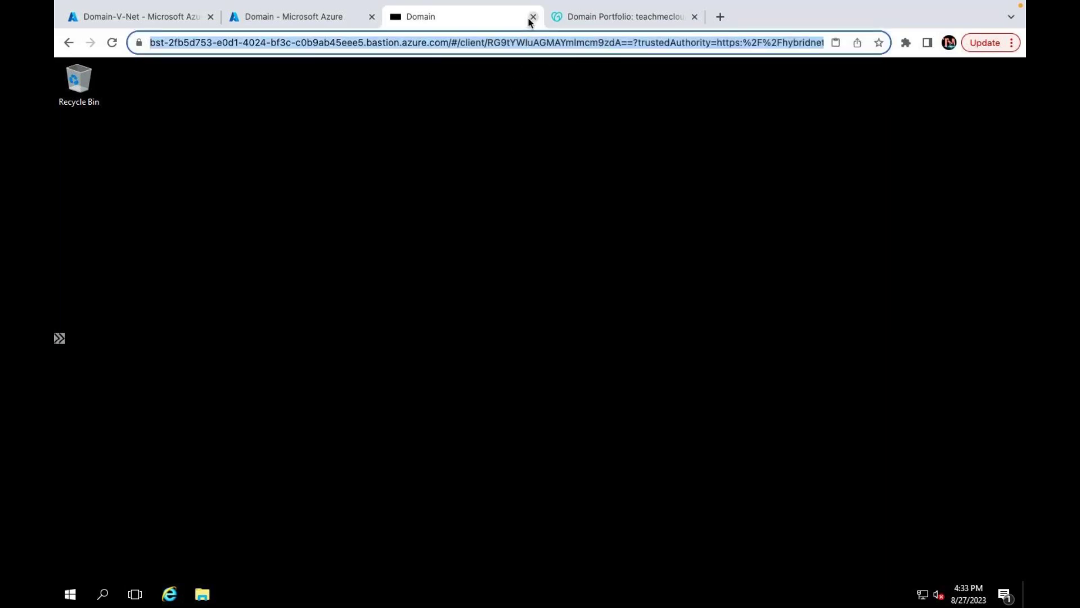
{"action": "left_click", "coordinate": [532, 17]}
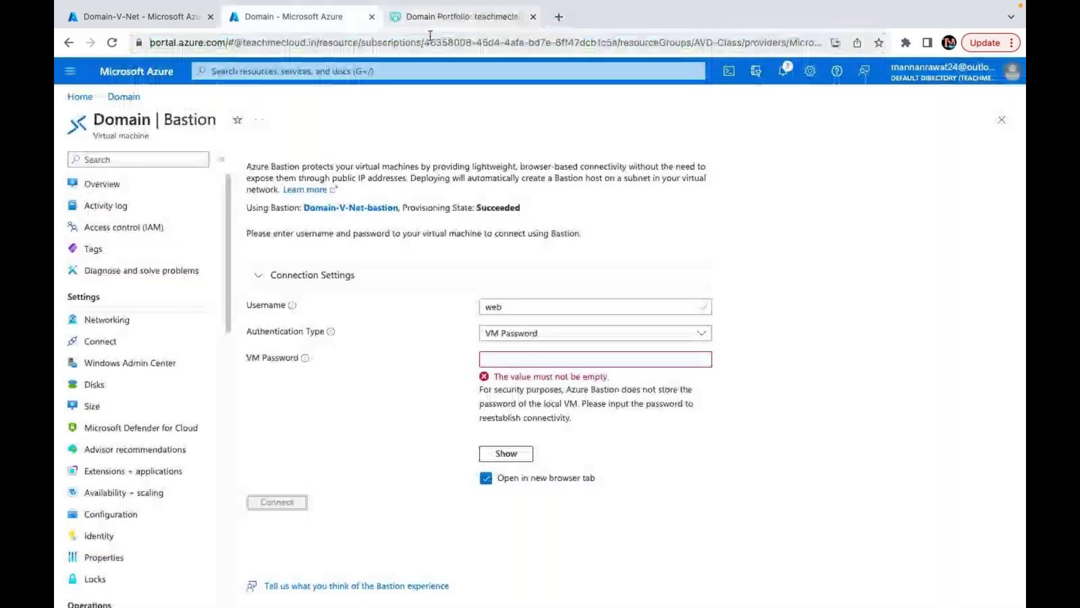
{"action": "left_click", "coordinate": [372, 17]}
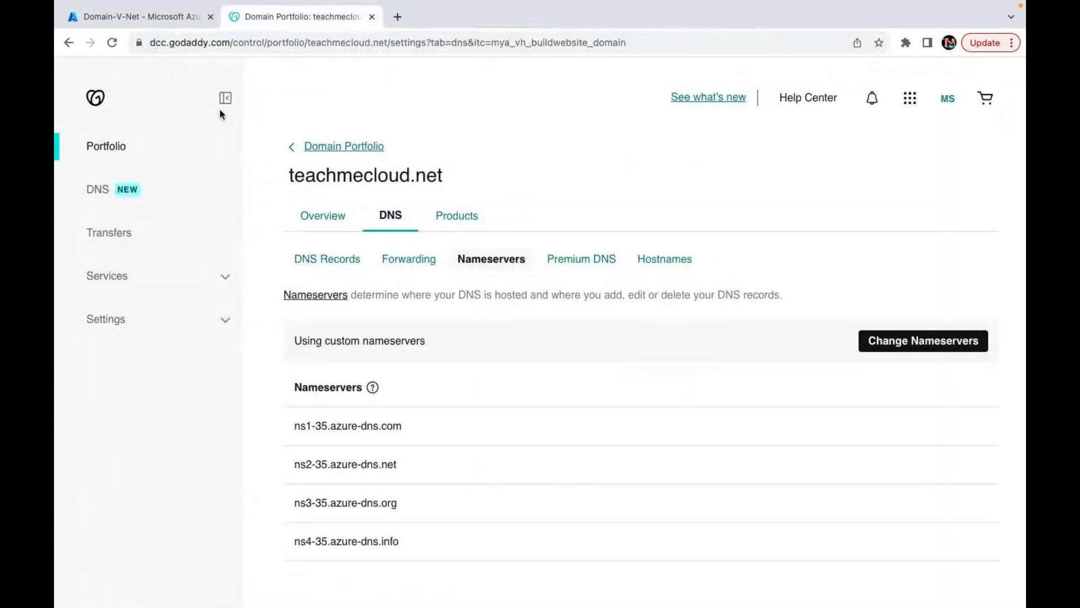
Go from Azure home through Virtual machines to the Domain VM's Connect page
{"action": "left_click", "coordinate": [163, 16]}
{"action": "left_click", "coordinate": [139, 72]}
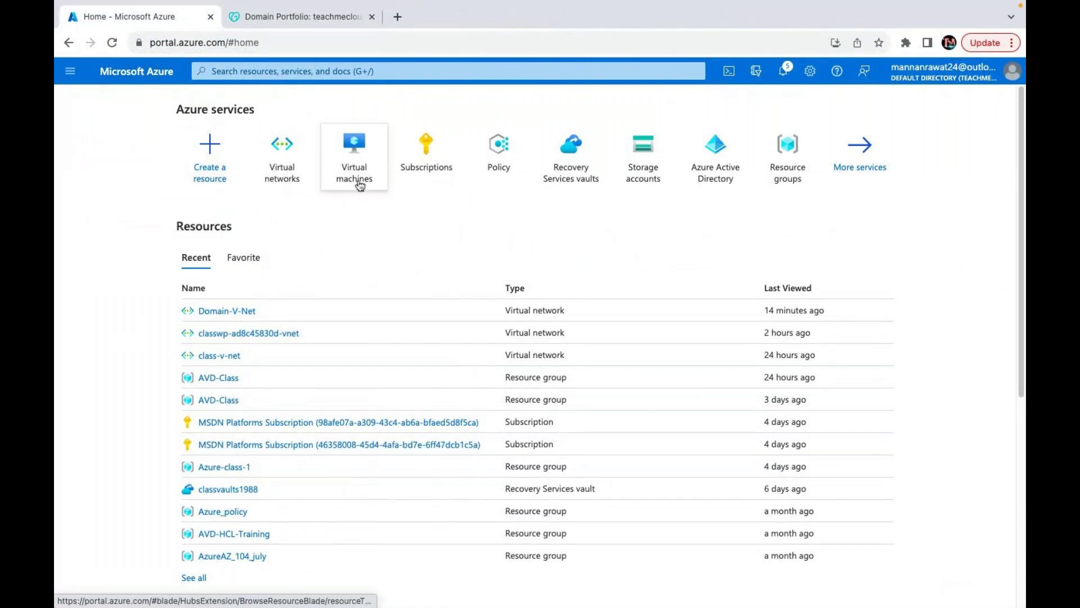
{"action": "left_click", "coordinate": [356, 183]}
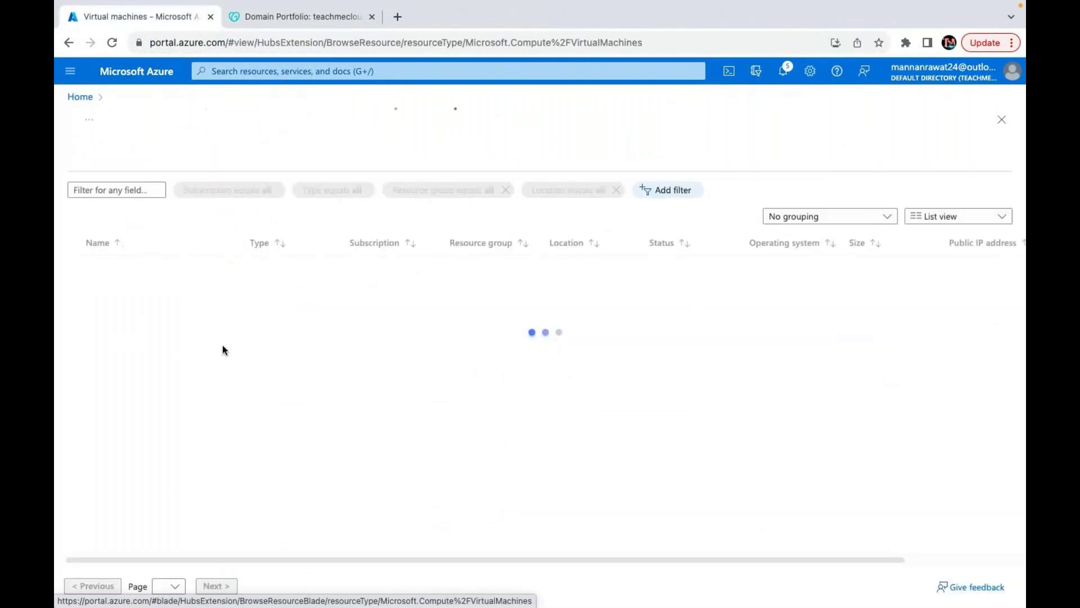
{"action": "left_click", "coordinate": [119, 267]}
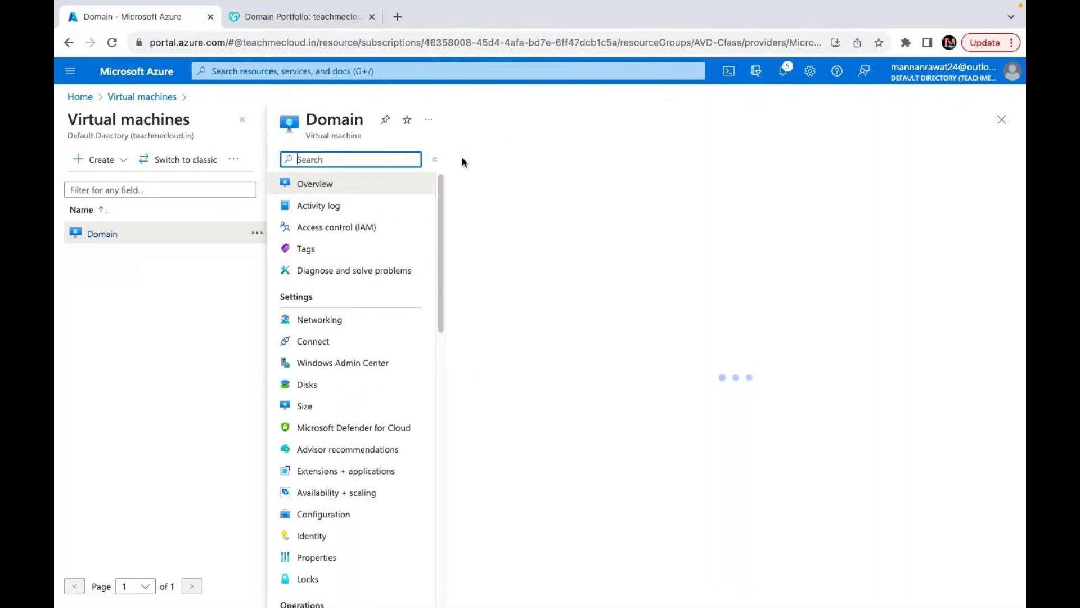
{"action": "left_click", "coordinate": [491, 160]}
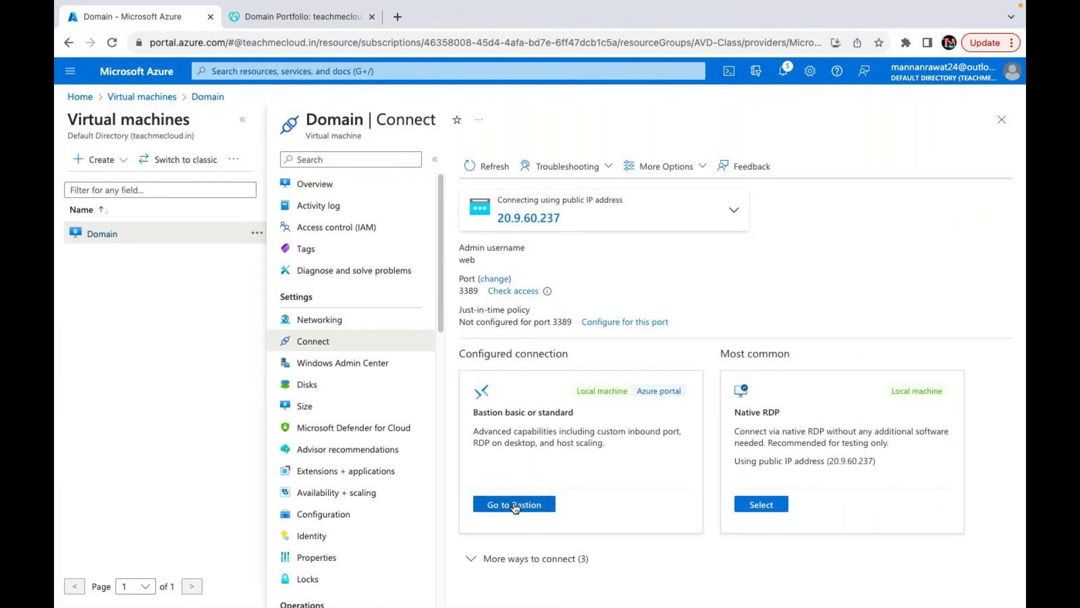
Open the Bastion login for the Domain VM, entering admin username 'web' and the VM password
{"action": "left_click", "coordinate": [515, 505]}
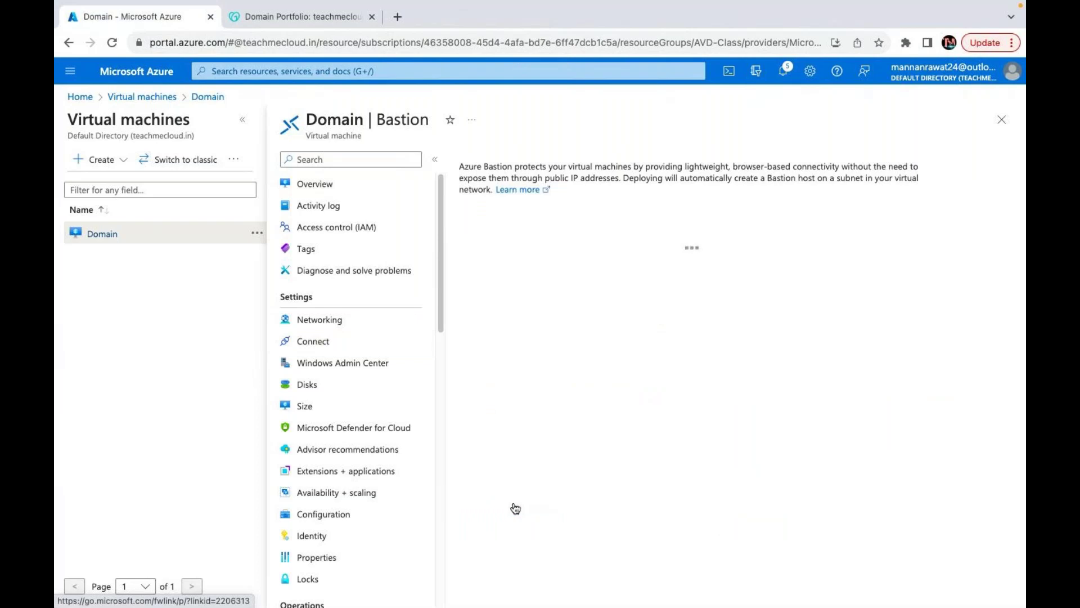
{"action": "left_click", "coordinate": [727, 307]}
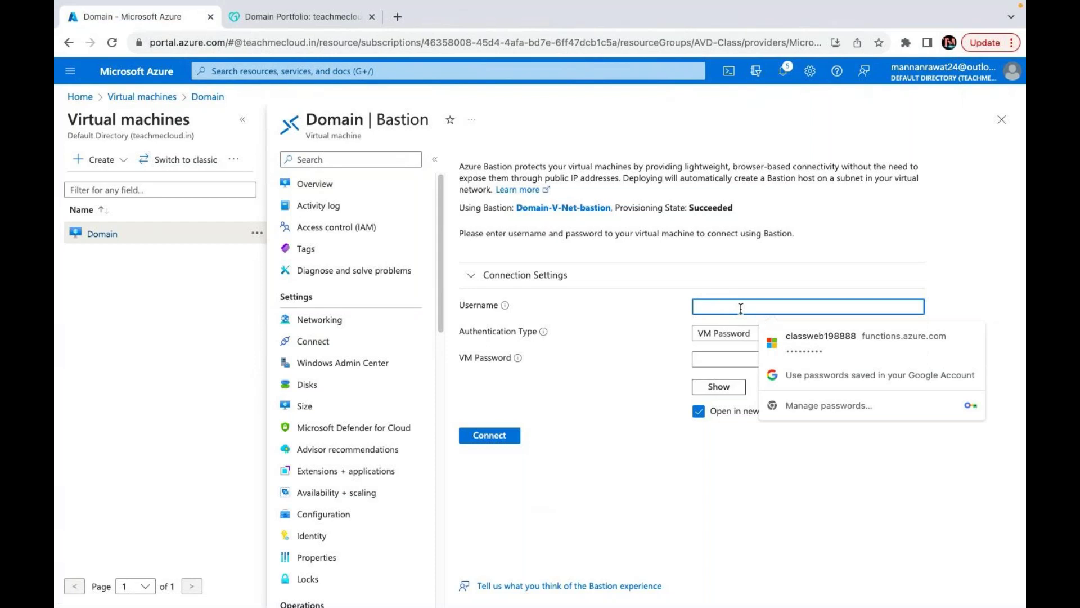
{"action": "type", "text": "web"}
{"action": "key", "text": "Tab"}
{"action": "key", "text": "Tab"}
{"action": "key", "text": "Tab"}
{"action": "key", "text": "Tab"}
{"action": "type", "text": "••••"}
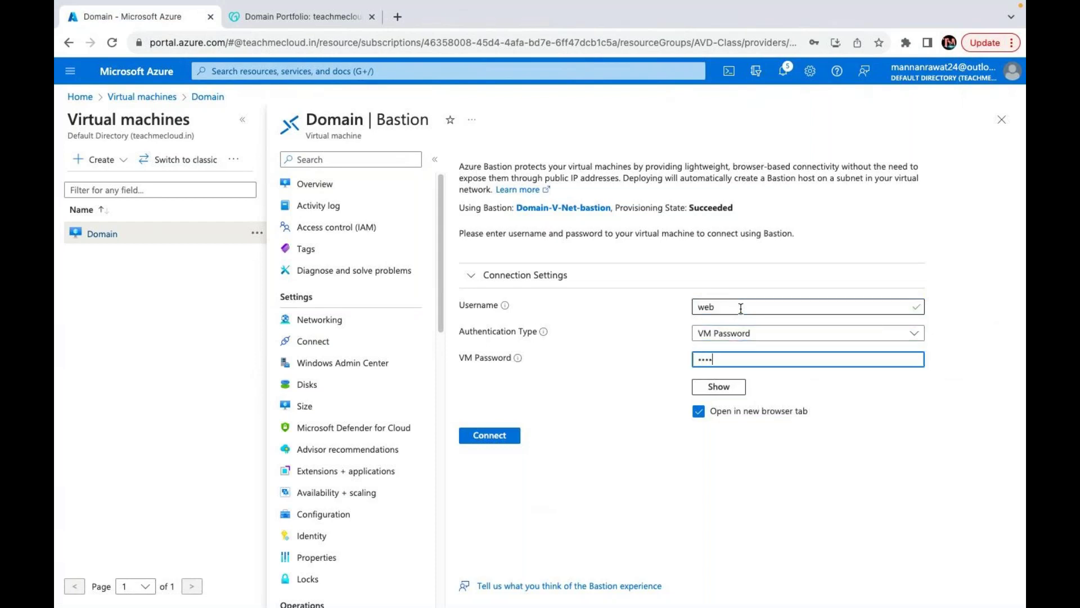
{"action": "type", "text": "••••••••"}
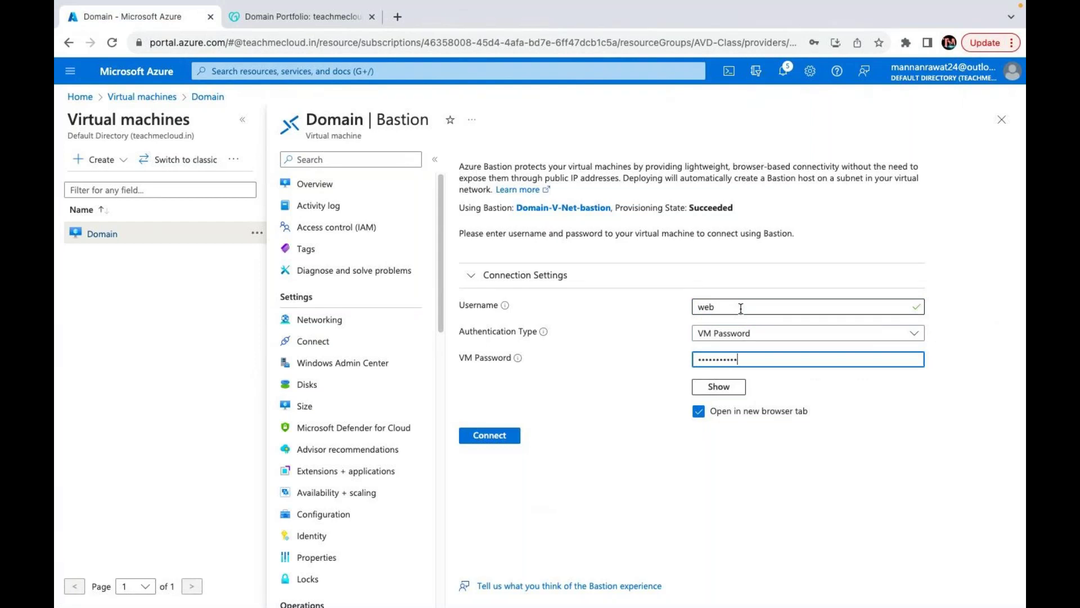